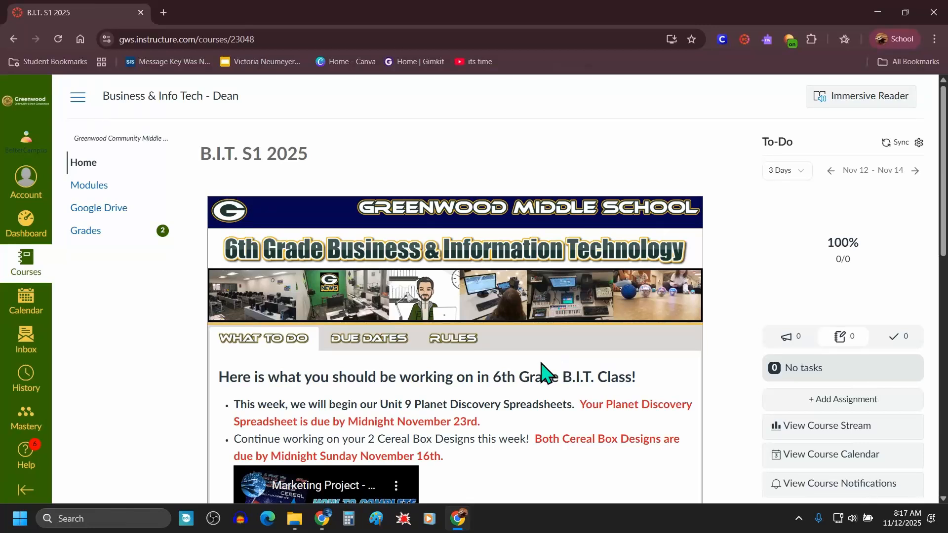
Step: Open the Planet Discovery Spreadsheet assignment from the course home page's due-dates list
{"action": "left_click", "coordinate": [379, 338]}
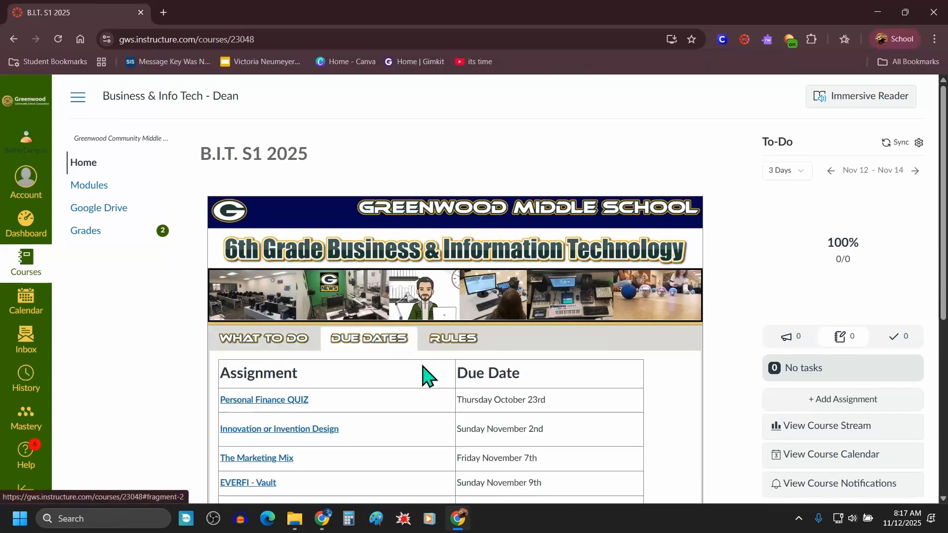
{"action": "scroll", "coordinate": [424, 375], "scroll_direction": "down", "scroll_amount": 3}
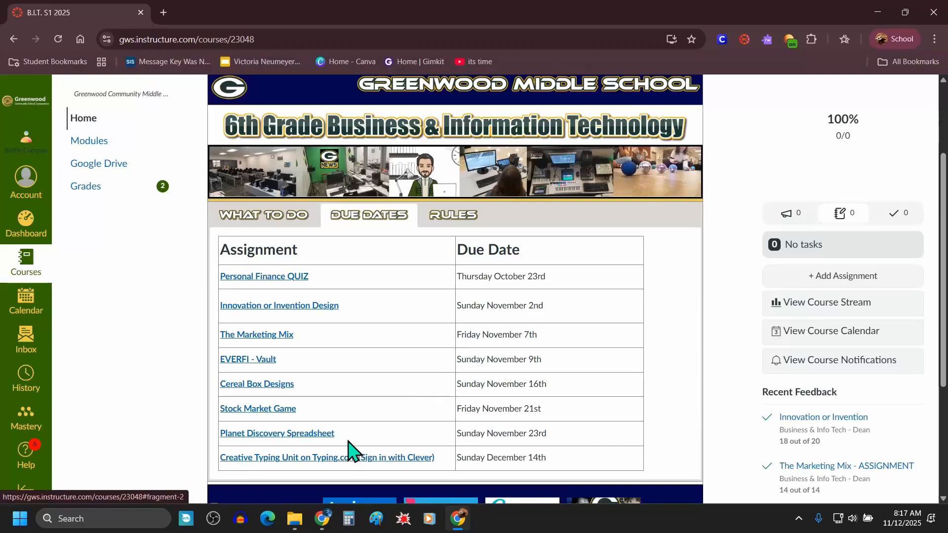
{"action": "left_click_drag", "start_coordinate": [331, 434], "coordinate": [223, 451]}
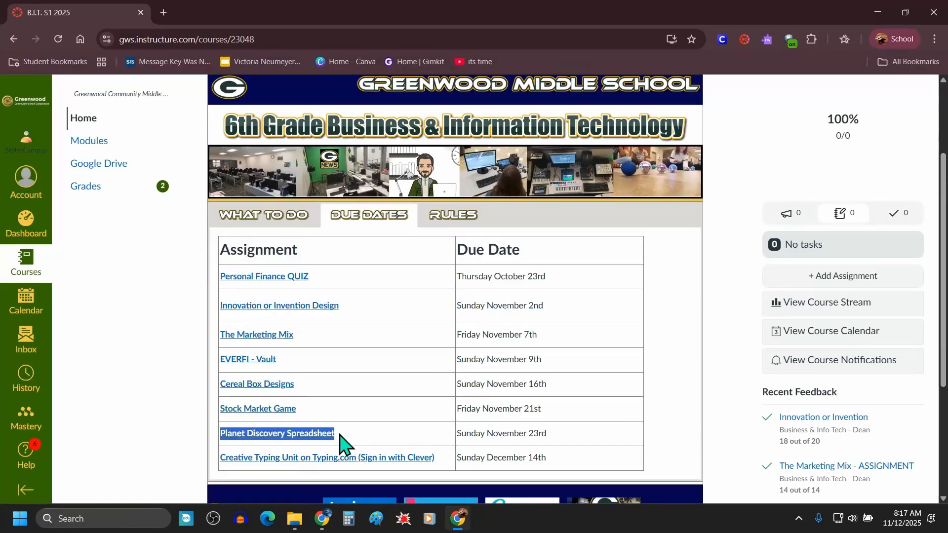
{"action": "left_click", "coordinate": [365, 431]}
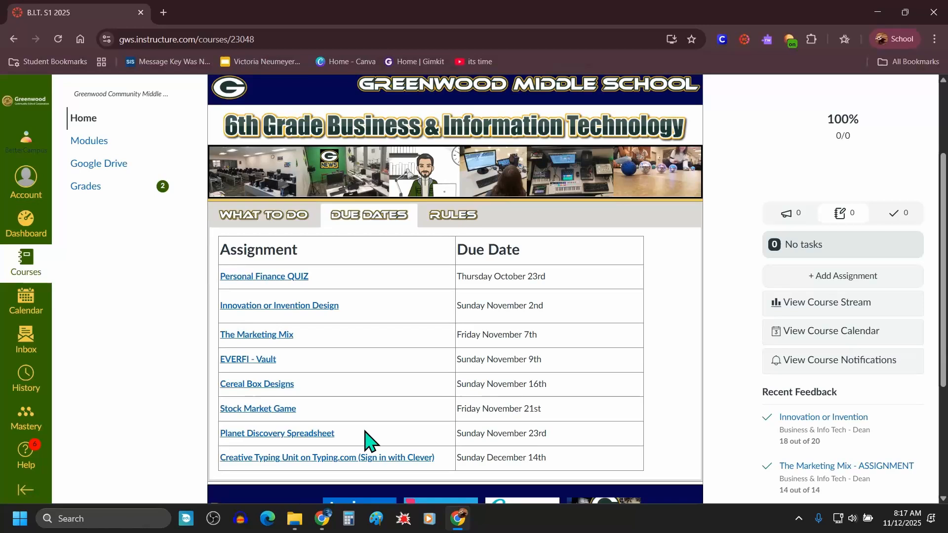
{"action": "left_click", "coordinate": [272, 437]}
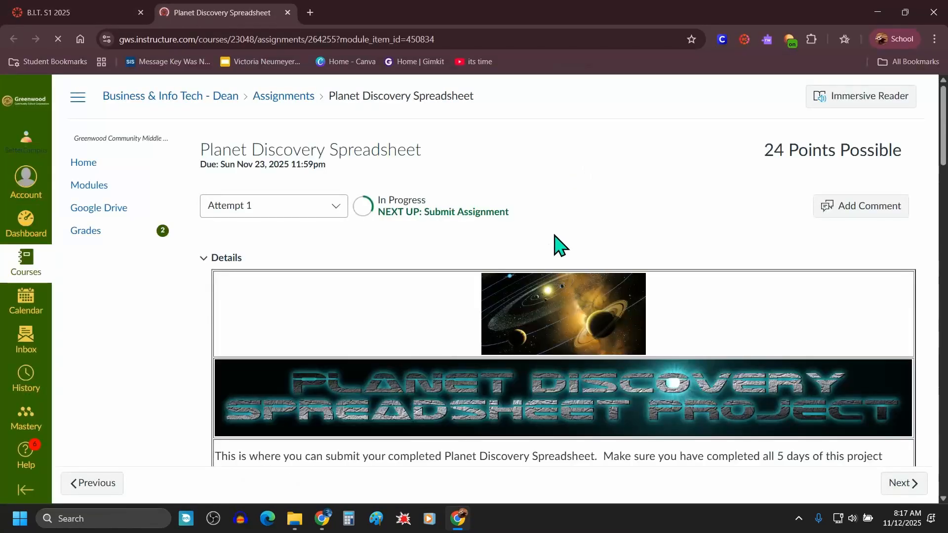
Step: Read through the assignment page's requirements, grading rubric and submission section
{"action": "scroll", "coordinate": [555, 242], "scroll_direction": "down", "scroll_amount": 15}
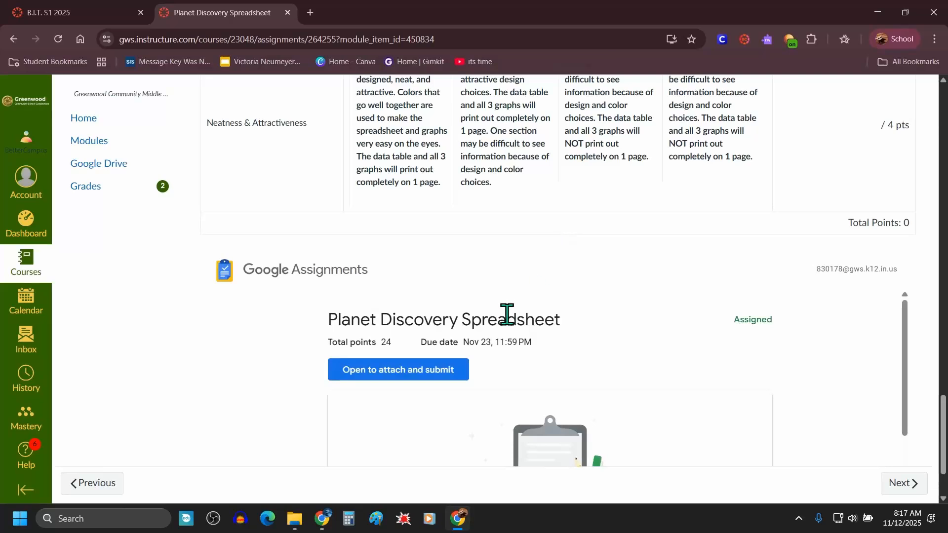
{"action": "scroll", "coordinate": [507, 315], "scroll_direction": "down", "scroll_amount": 1}
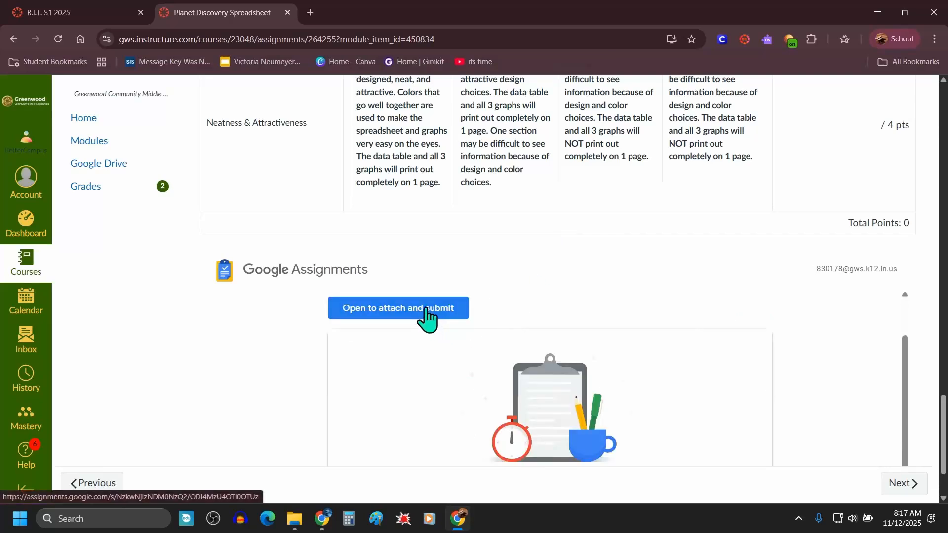
{"action": "scroll", "coordinate": [500, 353], "scroll_direction": "up", "scroll_amount": 1}
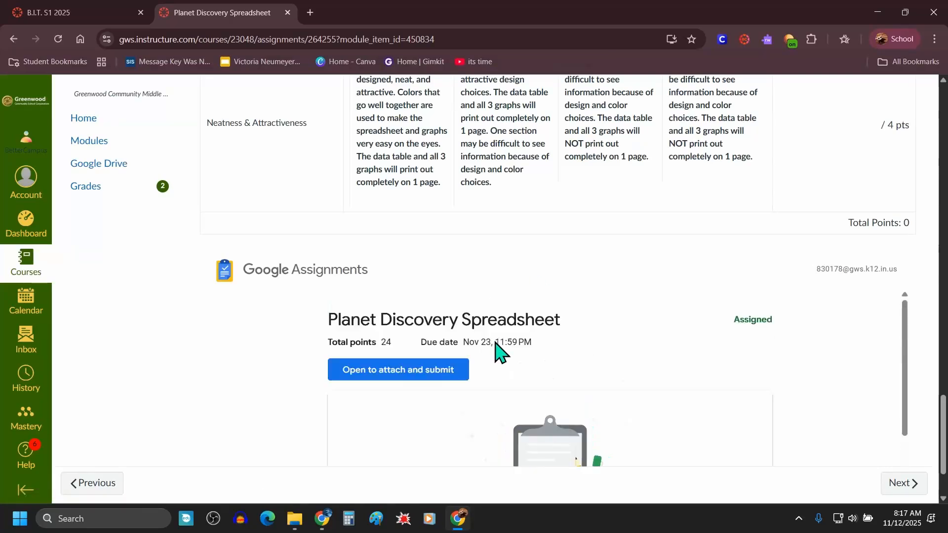
{"action": "scroll", "coordinate": [500, 353], "scroll_direction": "up", "scroll_amount": 6}
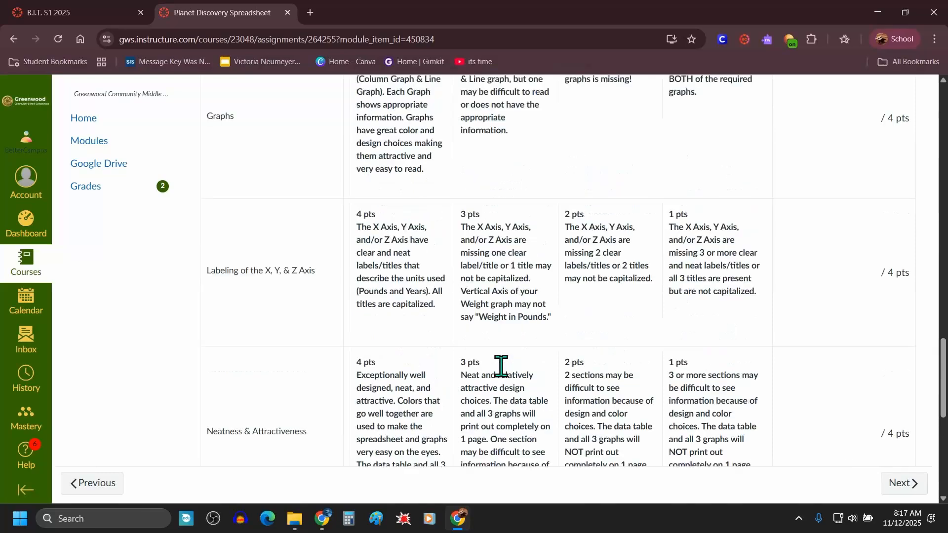
{"action": "scroll", "coordinate": [501, 366], "scroll_direction": "up", "scroll_amount": 5}
{"action": "scroll", "coordinate": [493, 368], "scroll_direction": "up", "scroll_amount": 4}
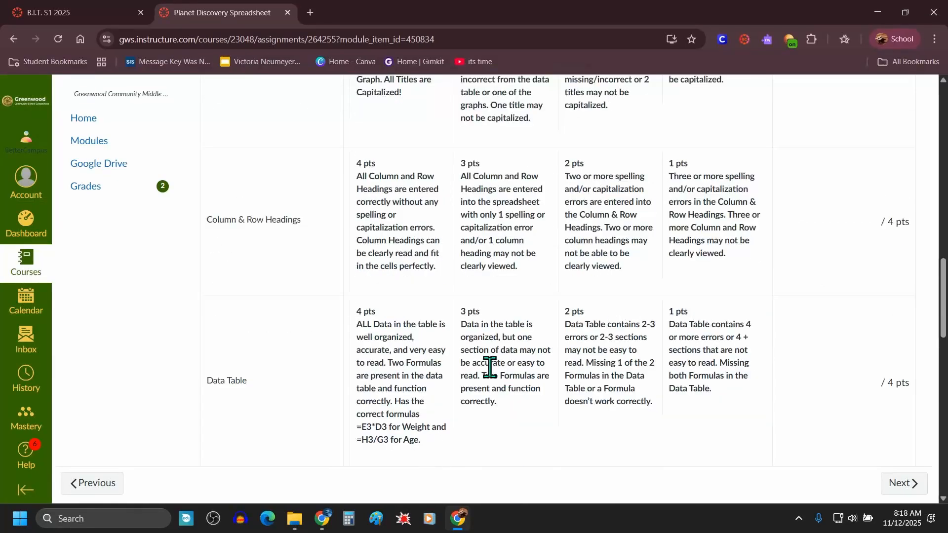
{"action": "scroll", "coordinate": [490, 366], "scroll_direction": "up", "scroll_amount": 12}
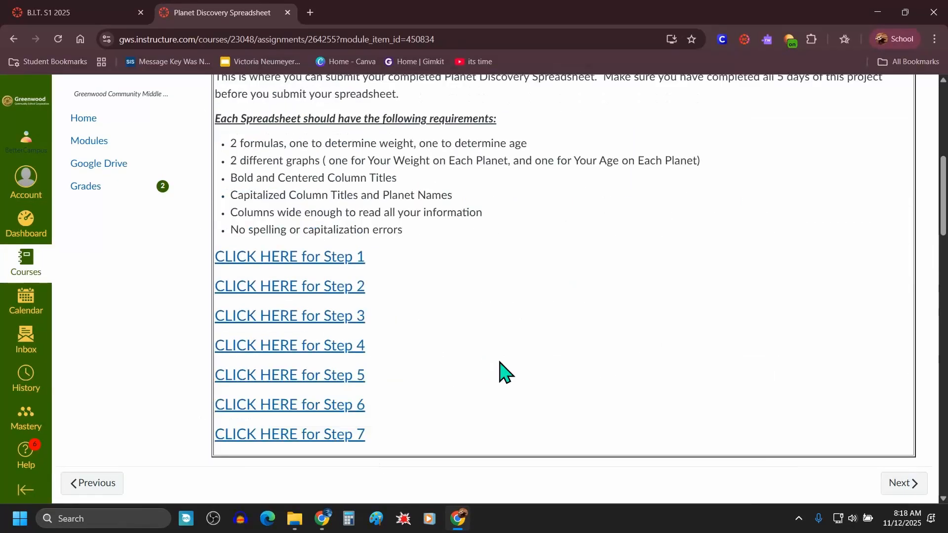
{"action": "scroll", "coordinate": [501, 371], "scroll_direction": "up", "scroll_amount": 1}
Step: Open the Step 1 instructions page from the assignment's step links
{"action": "scroll", "coordinate": [504, 351], "scroll_direction": "down", "scroll_amount": 1}
{"action": "left_click_drag", "start_coordinate": [408, 446], "coordinate": [217, 263]}
{"action": "left_click", "coordinate": [498, 320]}
{"action": "left_click_drag", "start_coordinate": [367, 299], "coordinate": [214, 256]}
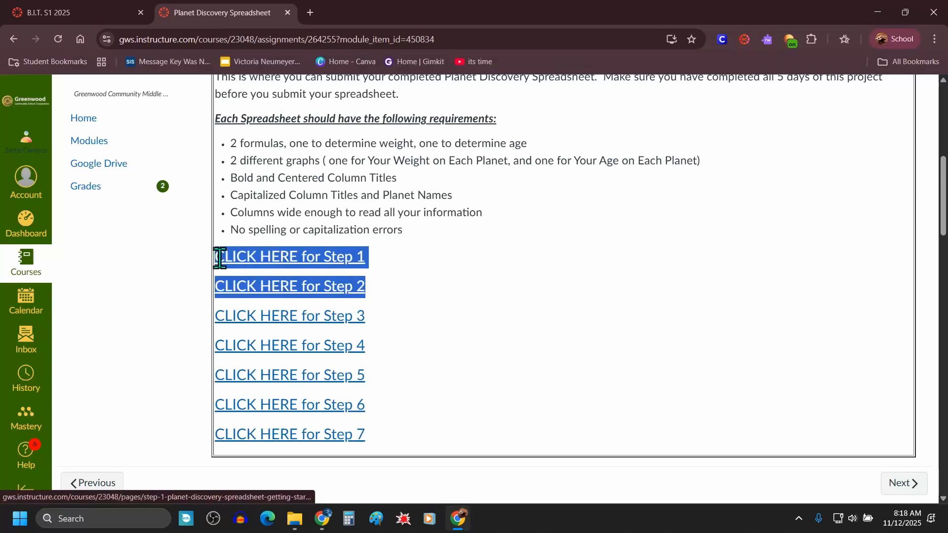
{"action": "left_click", "coordinate": [387, 268]}
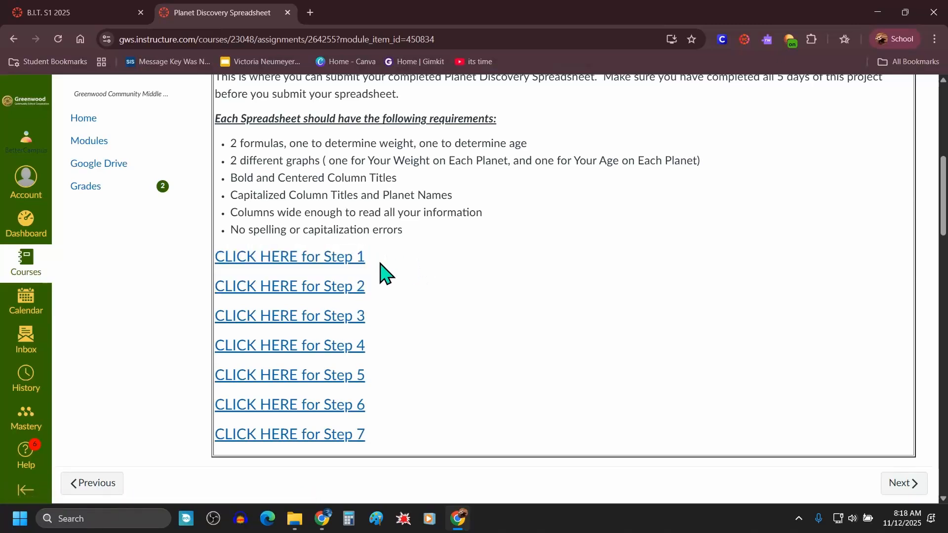
{"action": "left_click", "coordinate": [319, 256]}
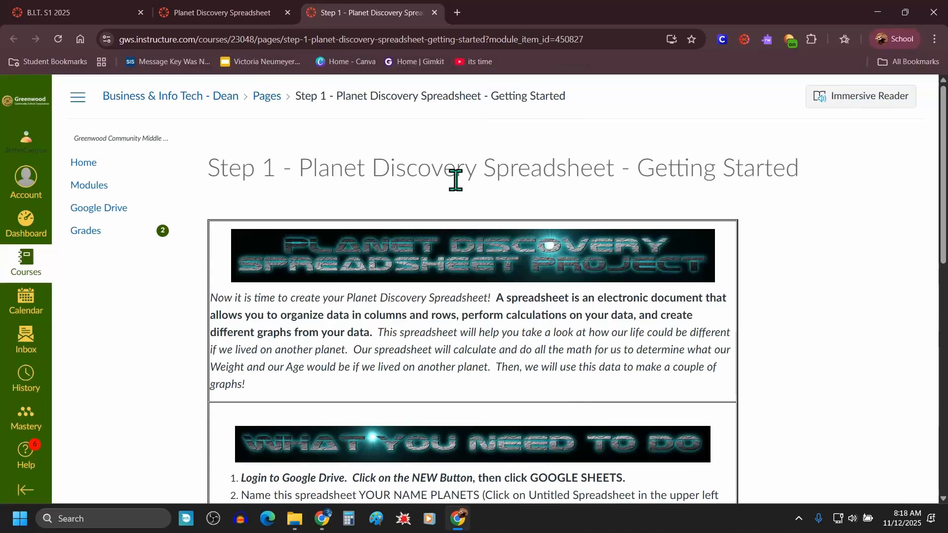
Step: Read the Step 1 instructions and the example spreadsheet layout
{"action": "left_click_drag", "start_coordinate": [284, 168], "coordinate": [212, 175]}
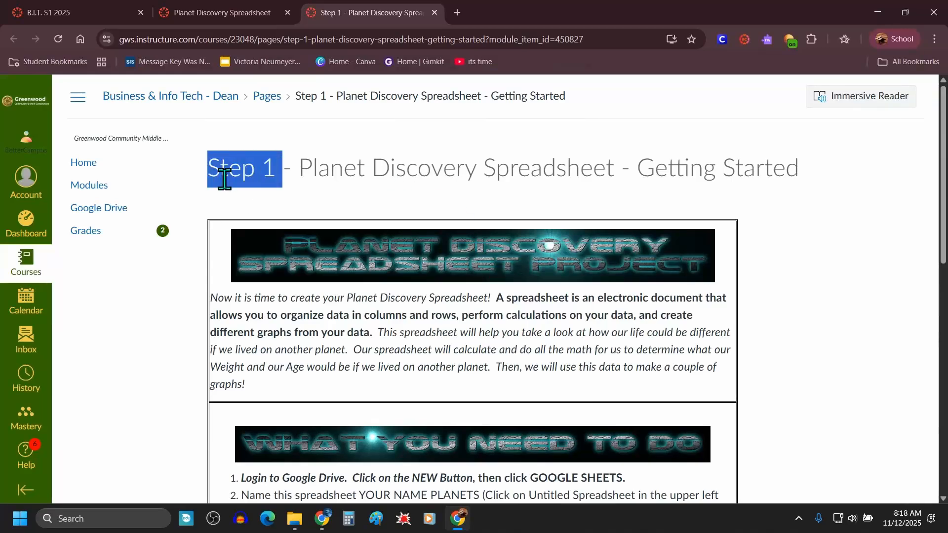
{"action": "left_click", "coordinate": [943, 174]}
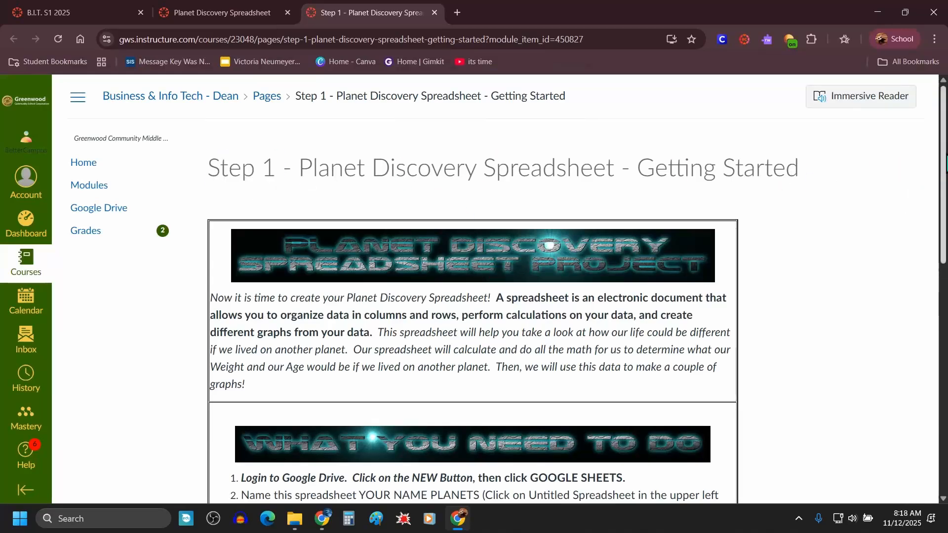
{"action": "left_click_drag", "start_coordinate": [944, 167], "coordinate": [923, 417]}
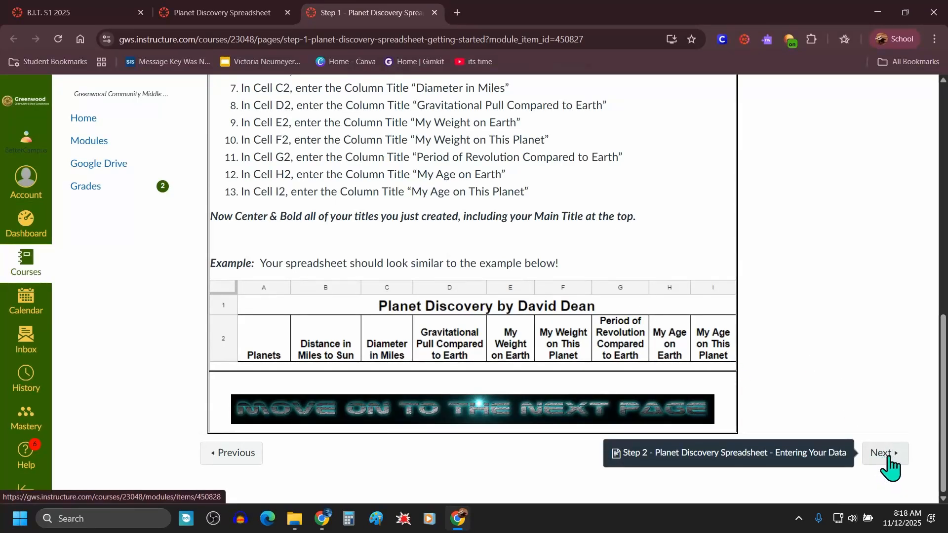
{"action": "scroll", "coordinate": [747, 375], "scroll_direction": "up", "scroll_amount": 6}
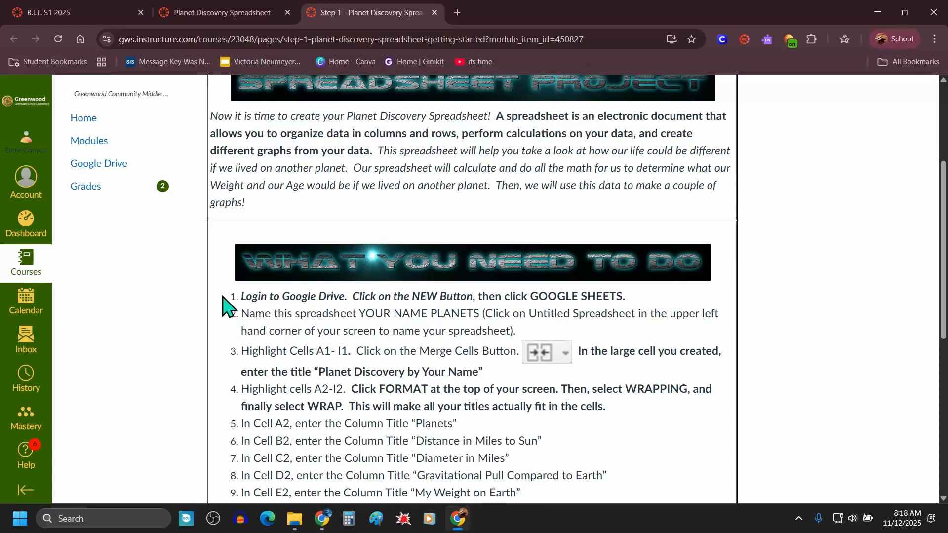
{"action": "scroll", "coordinate": [229, 303], "scroll_direction": "down", "scroll_amount": 1}
{"action": "scroll", "coordinate": [228, 302], "scroll_direction": "down", "scroll_amount": 1}
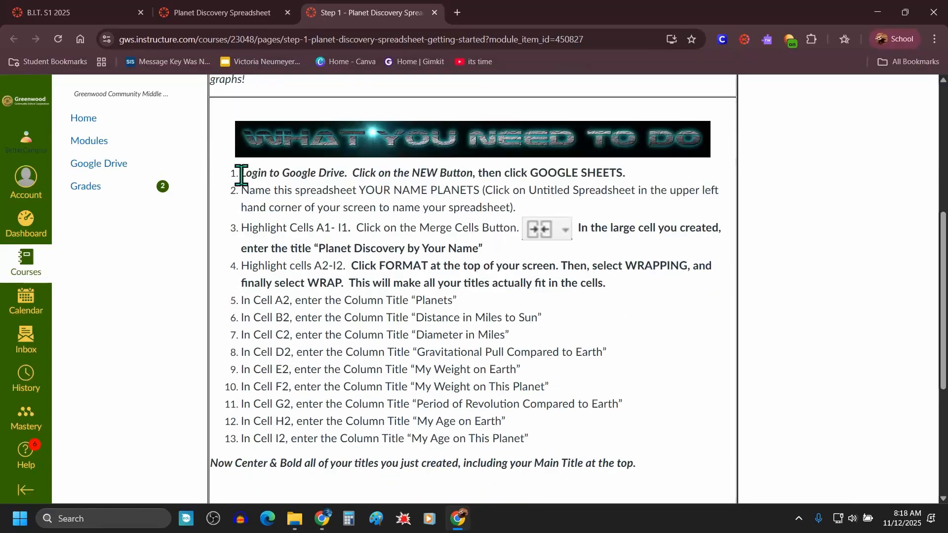
{"action": "left_click_drag", "start_coordinate": [241, 172], "coordinate": [546, 450]}
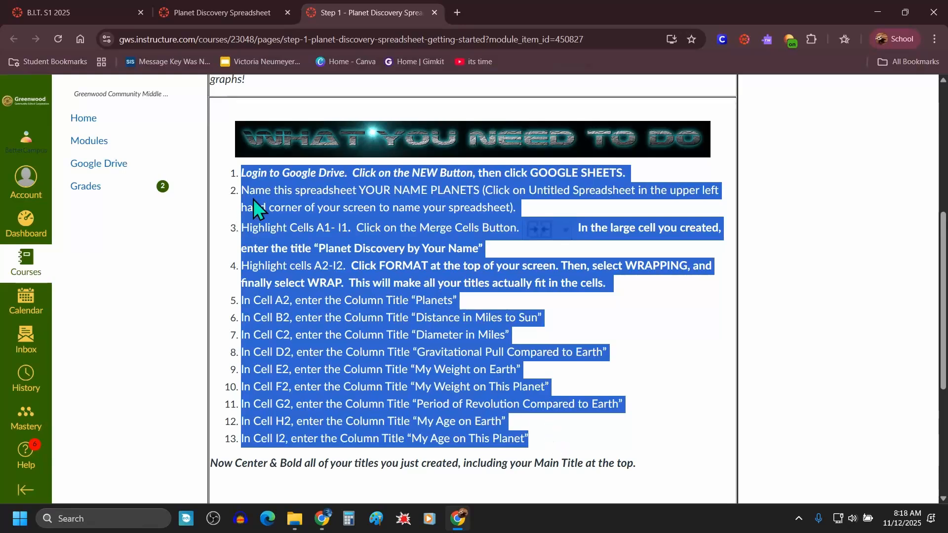
{"action": "left_click", "coordinate": [637, 356]}
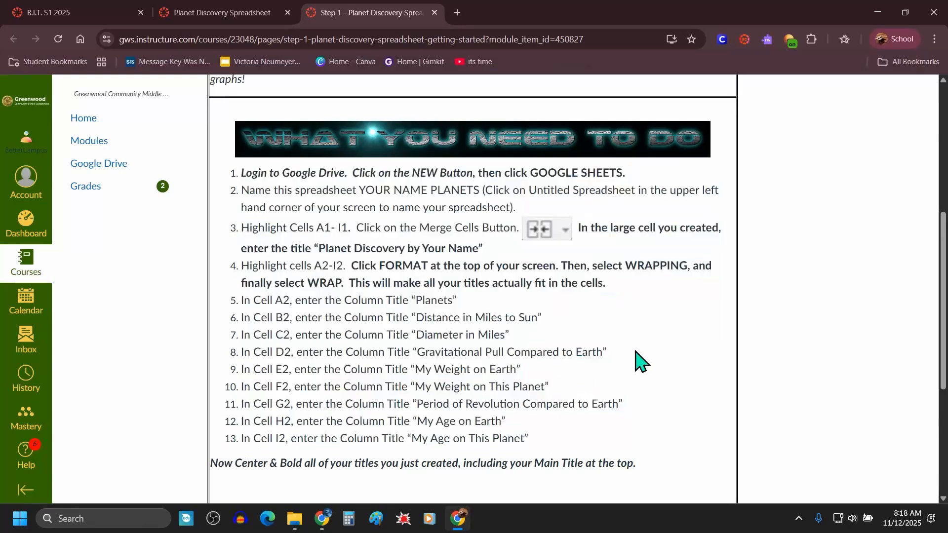
{"action": "scroll", "coordinate": [641, 360], "scroll_direction": "down", "scroll_amount": 5}
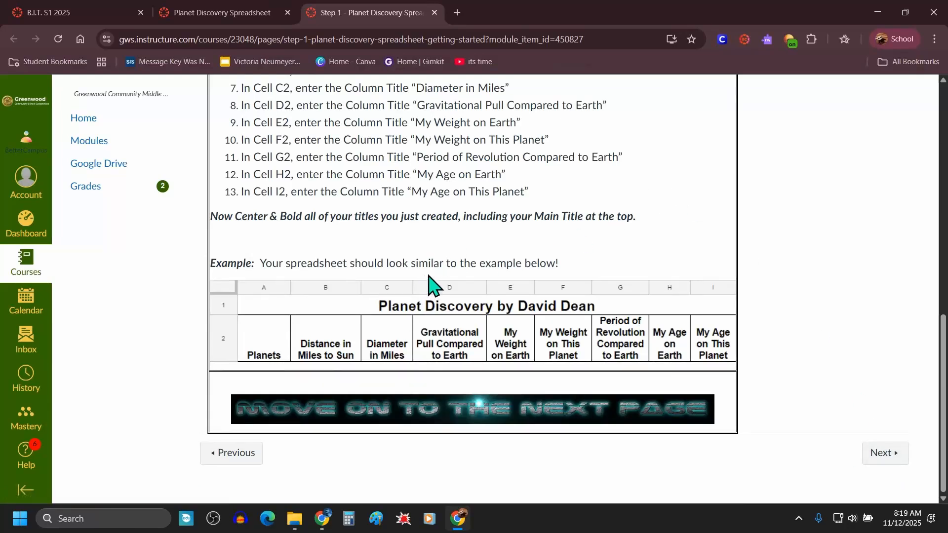
{"action": "left_click_drag", "start_coordinate": [481, 372], "coordinate": [587, 253]}
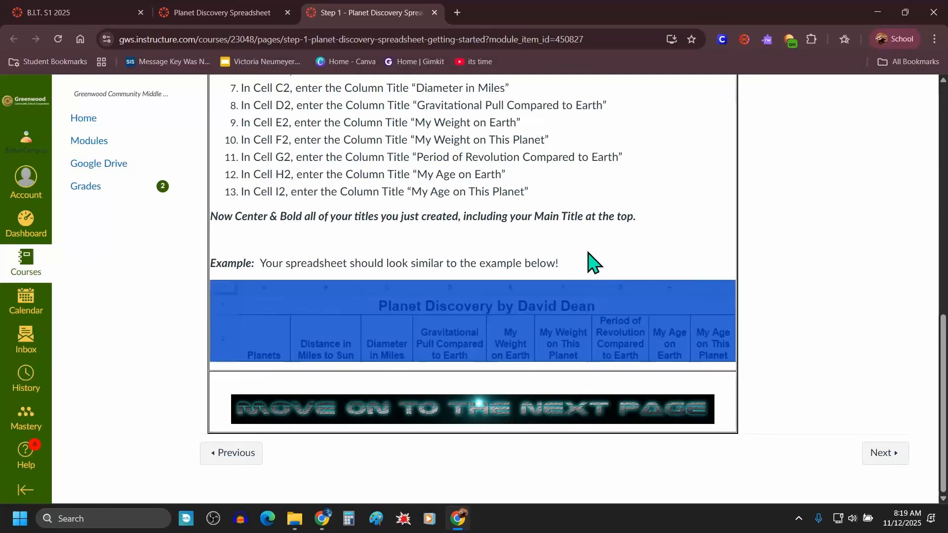
{"action": "scroll", "coordinate": [593, 265], "scroll_direction": "up", "scroll_amount": 5}
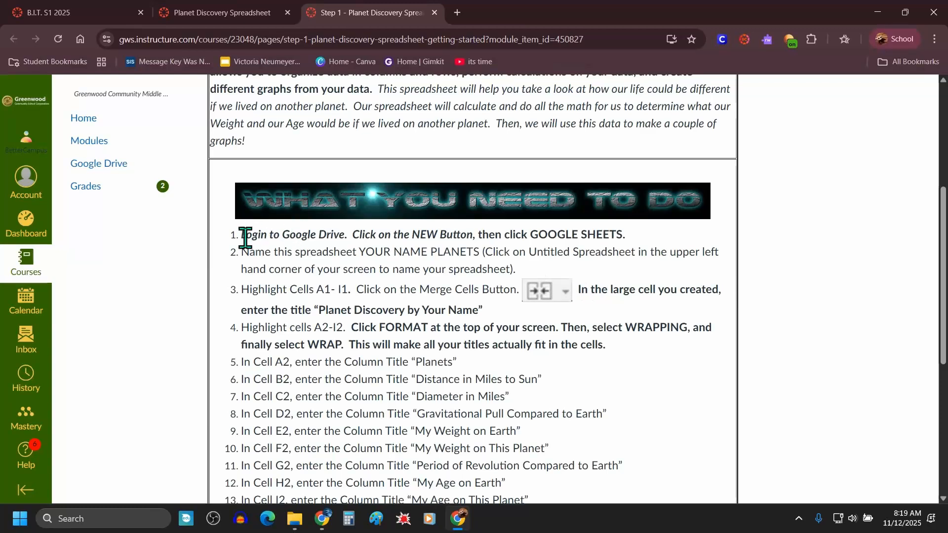
{"action": "left_click_drag", "start_coordinate": [244, 235], "coordinate": [626, 233]}
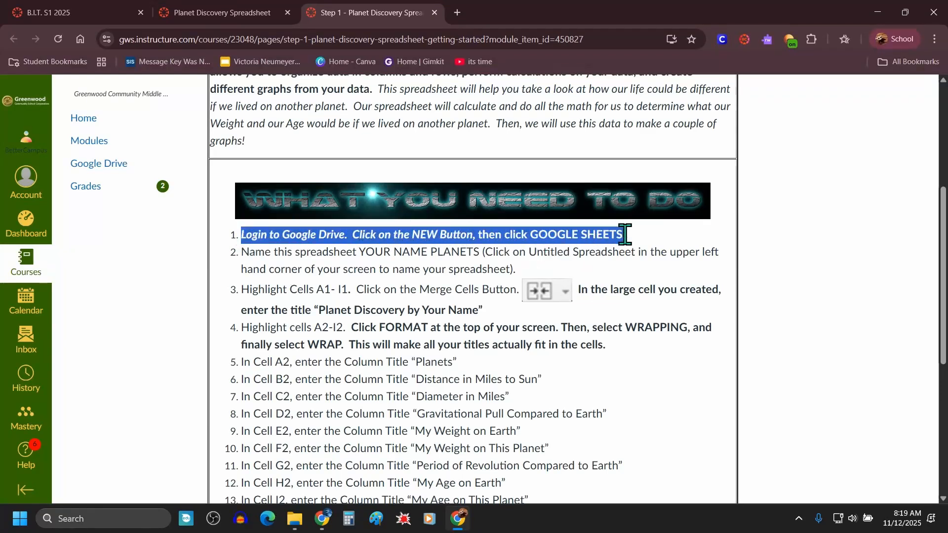
Step: Create a new blank Google Sheets spreadsheet from Google Drive in a new tab
{"action": "left_click", "coordinate": [456, 13]}
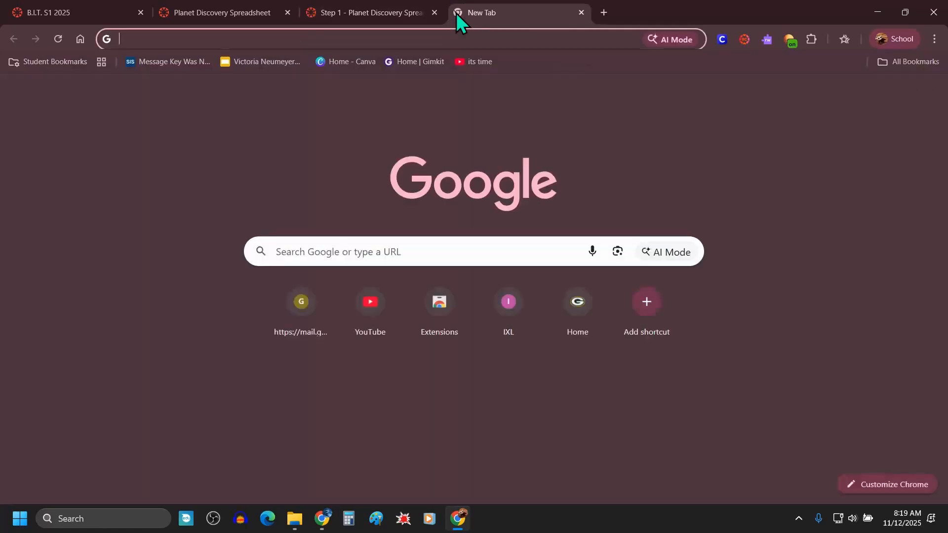
{"action": "left_click", "coordinate": [890, 96]}
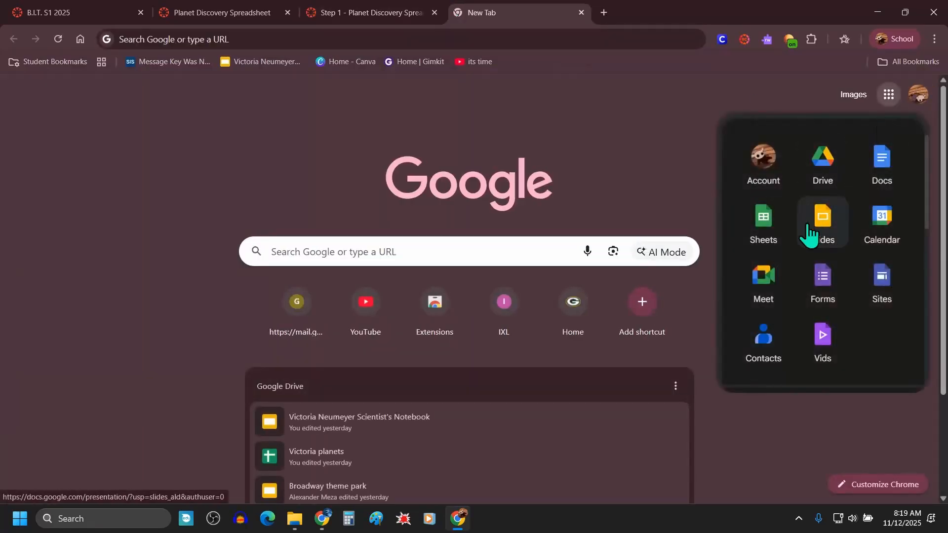
{"action": "left_click", "coordinate": [835, 165]}
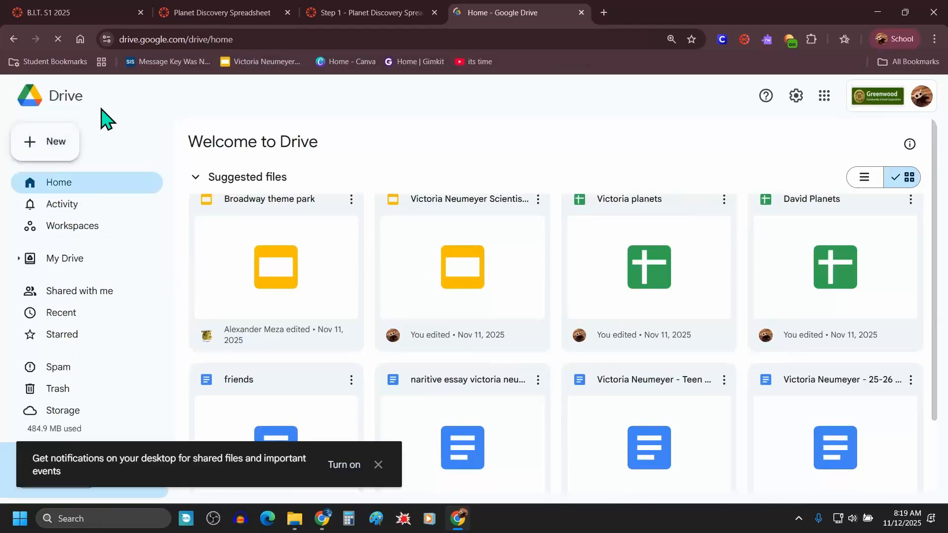
{"action": "left_click", "coordinate": [57, 148]}
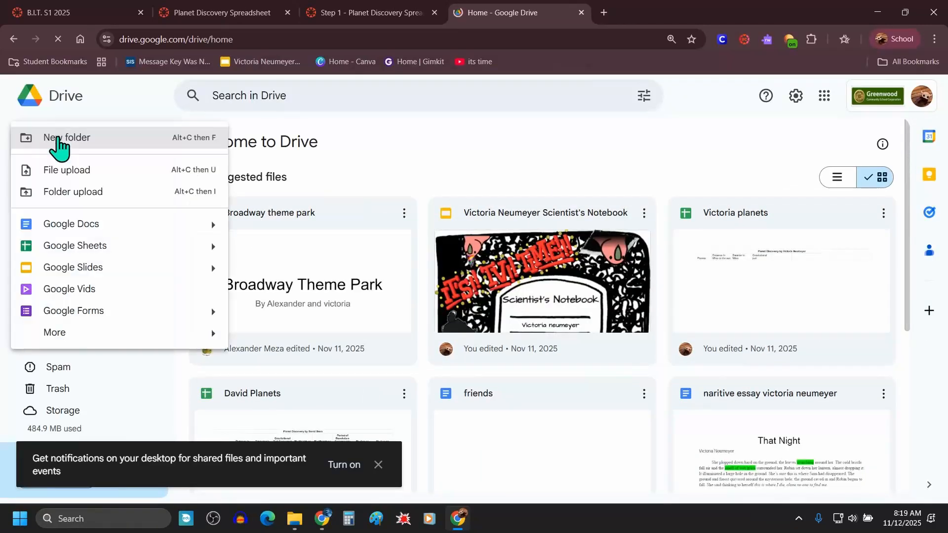
{"action": "left_click", "coordinate": [93, 247]}
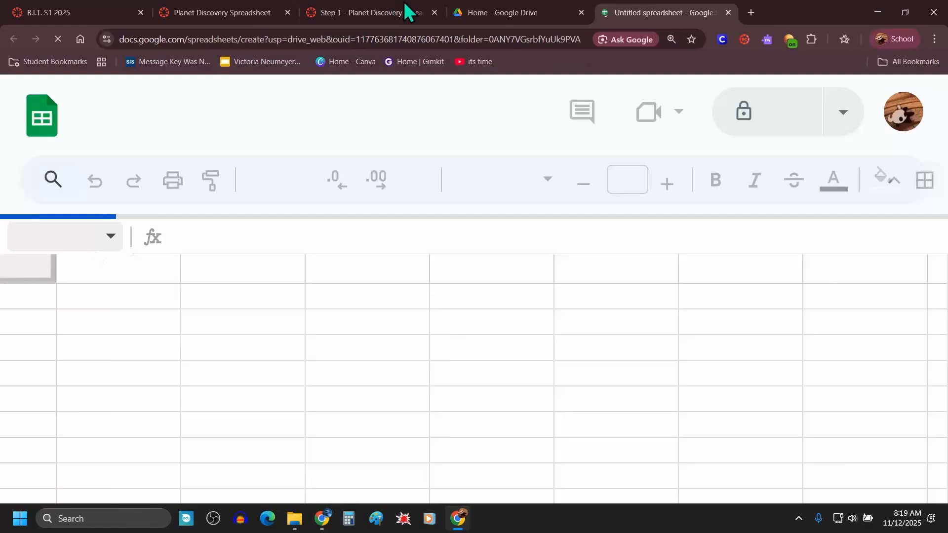
Step: Check the spreadsheet naming instruction and return to the new spreadsheet
{"action": "left_click", "coordinate": [381, 9]}
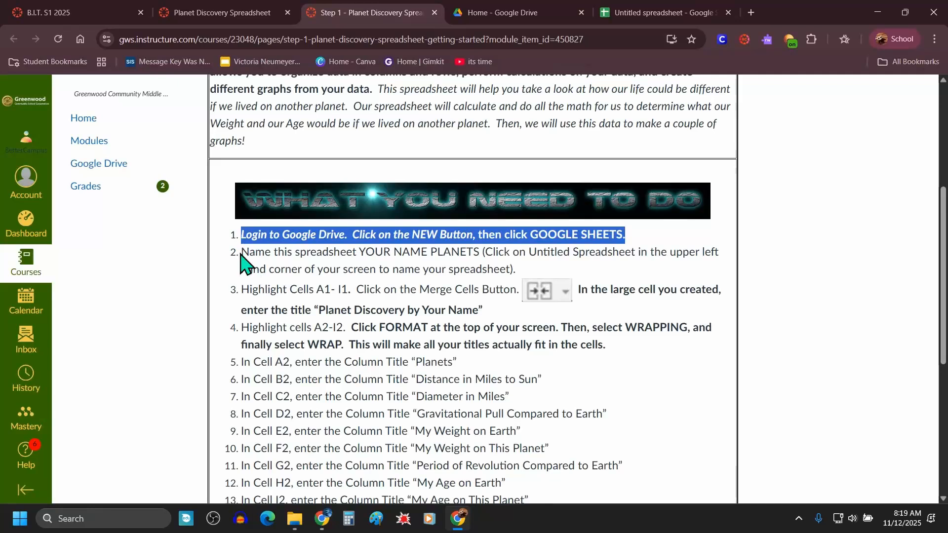
{"action": "left_click_drag", "start_coordinate": [241, 250], "coordinate": [528, 271]}
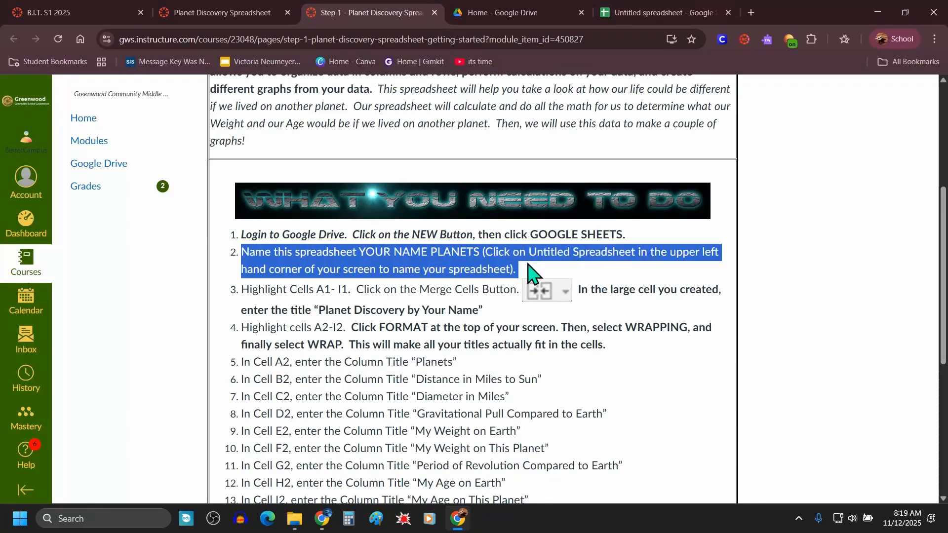
{"action": "left_click", "coordinate": [660, 15]}
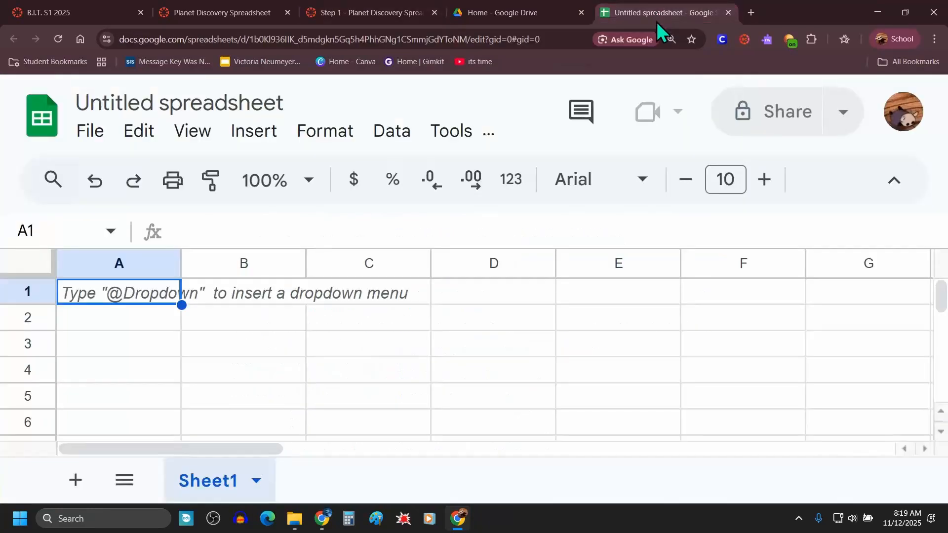
{"action": "key", "text": "ctrl+minus"}
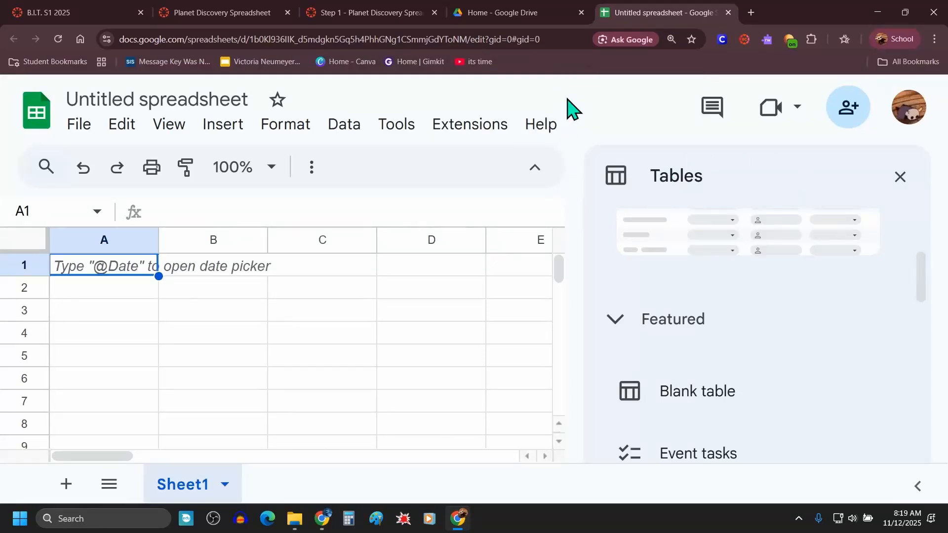
{"action": "key", "text": "ctrl+minus"}
{"action": "key", "text": "ctrl+minus"}
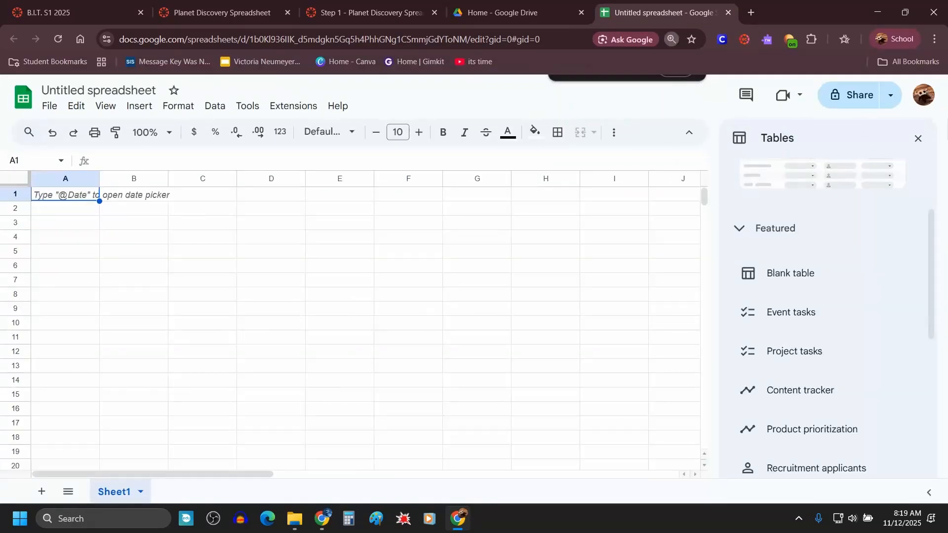
Step: Close the tables sidebar and rename the spreadsheet with the student's name followed by "Planets"
{"action": "left_click", "coordinate": [918, 139]}
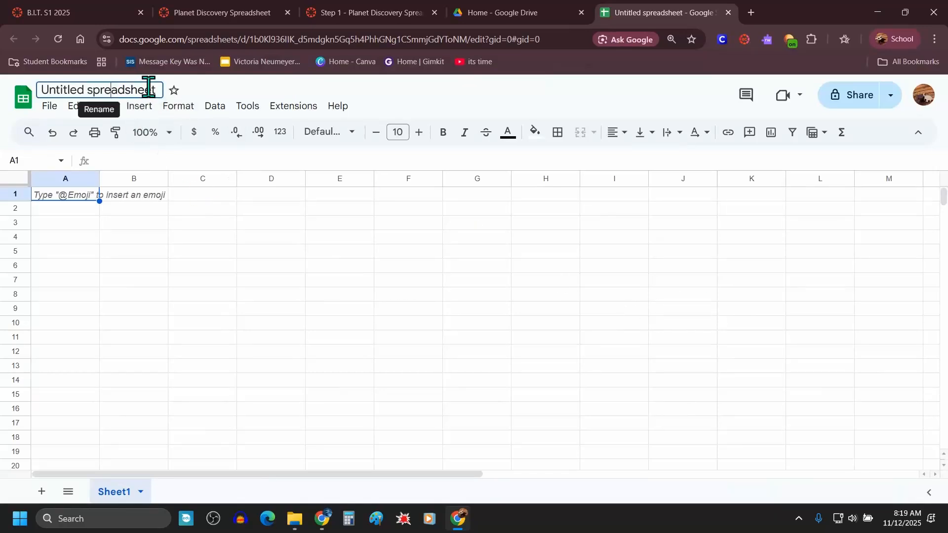
{"action": "key", "text": "ctrl+plus"}
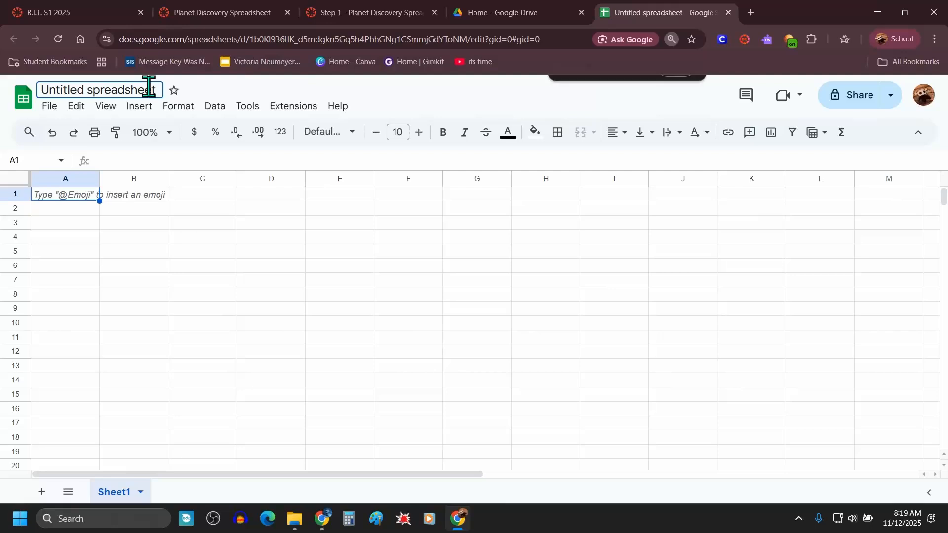
{"action": "left_click", "coordinate": [150, 91]}
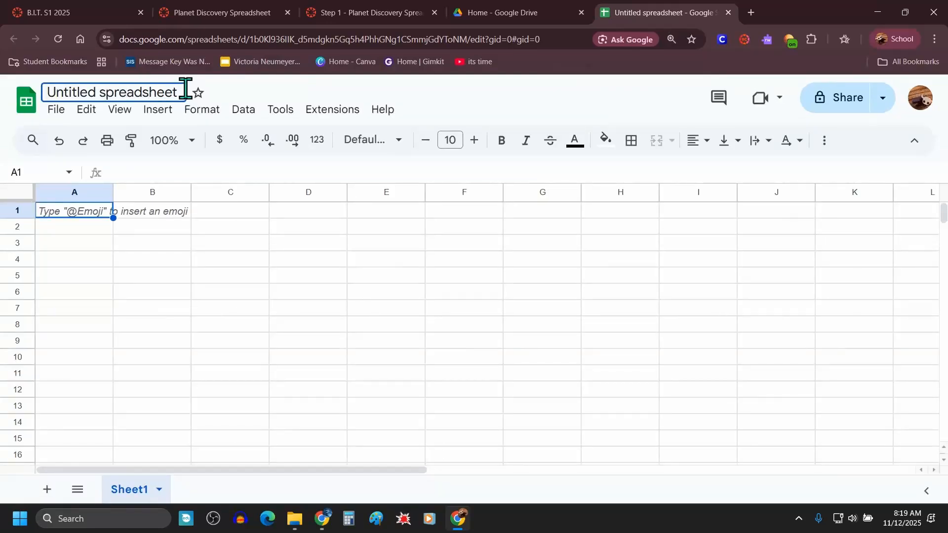
{"action": "left_click_drag", "start_coordinate": [180, 88], "coordinate": [48, 98]}
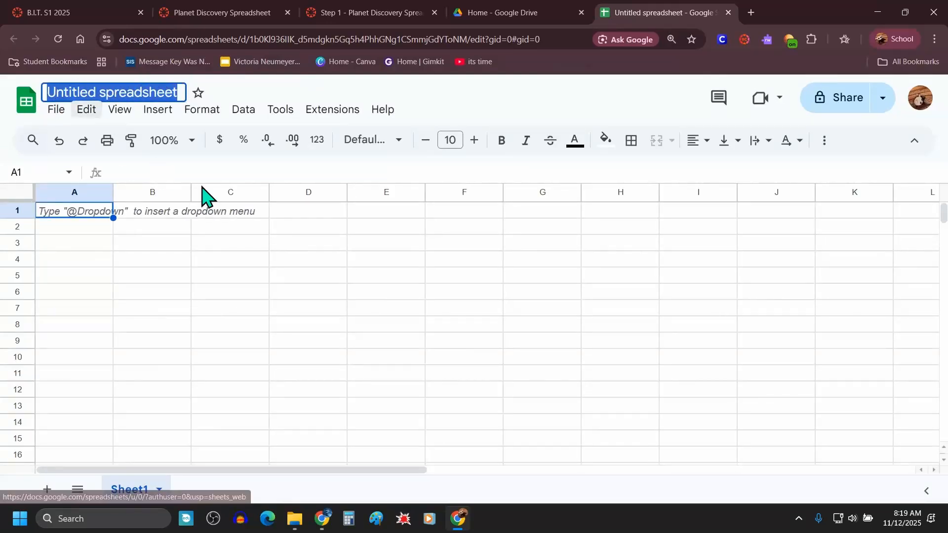
{"action": "type", "text": "David P"}
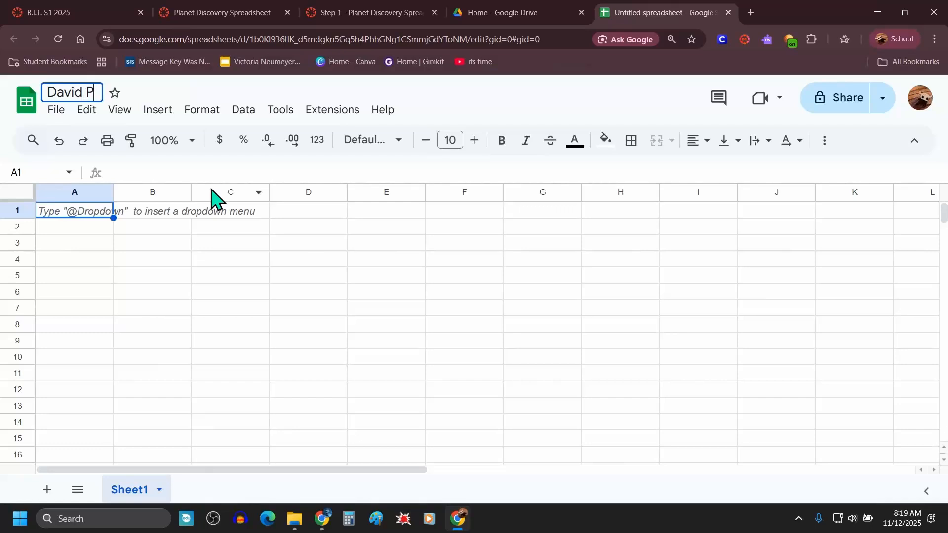
{"action": "type", "text": "lanets"}
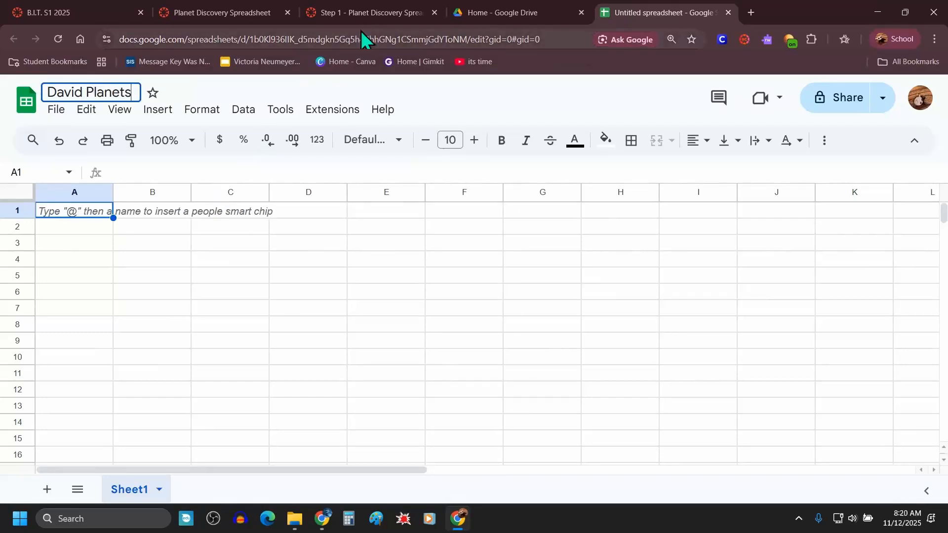
Step: Read the Step 3 instructions about merging cells A1 to I1 and the title to enter
{"action": "left_click", "coordinate": [361, 14]}
{"action": "left_click", "coordinate": [357, 286]}
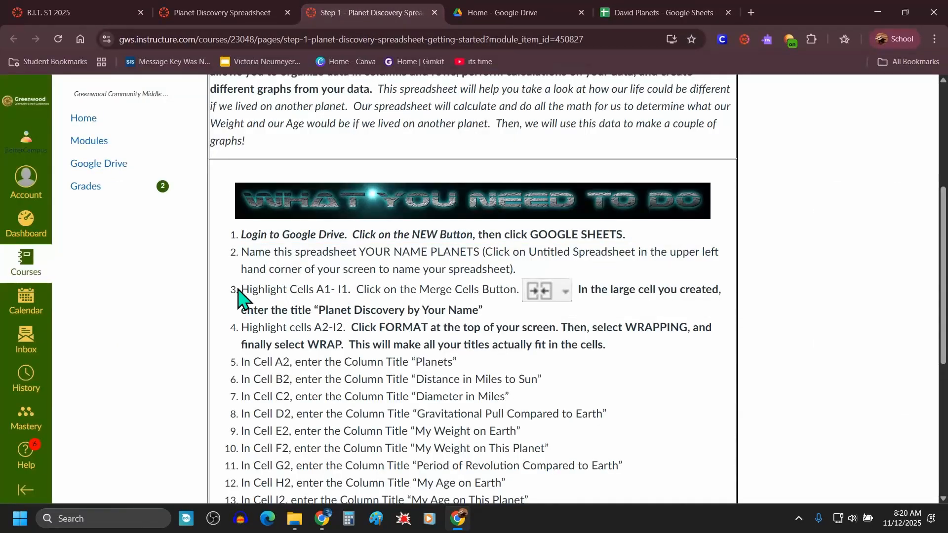
{"action": "left_click_drag", "start_coordinate": [243, 290], "coordinate": [520, 286]}
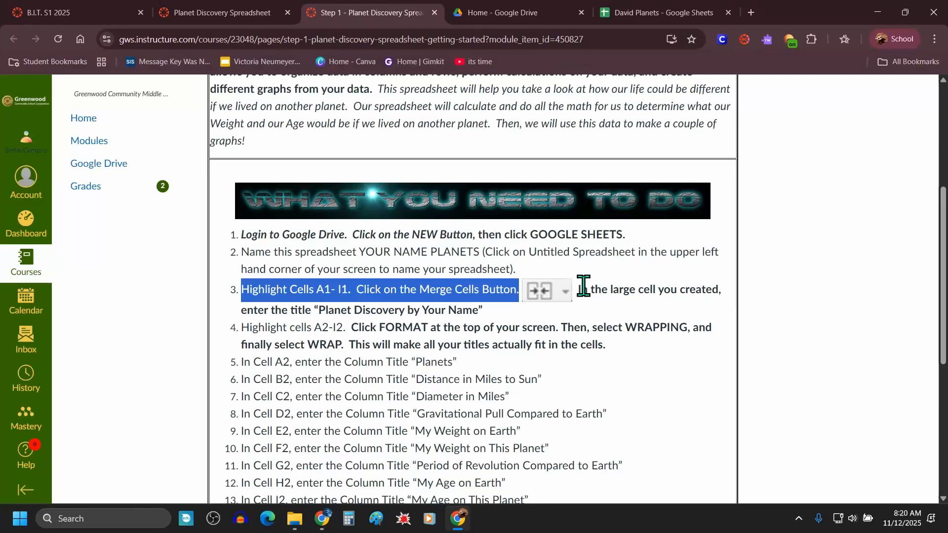
{"action": "left_click", "coordinate": [595, 324]}
{"action": "left_click_drag", "start_coordinate": [481, 316], "coordinate": [322, 313]}
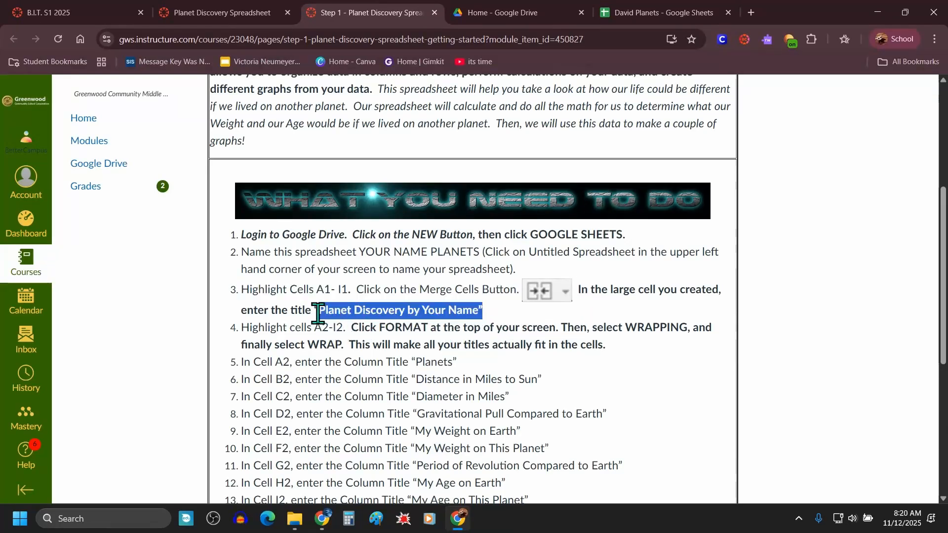
{"action": "left_click", "coordinate": [632, 12]}
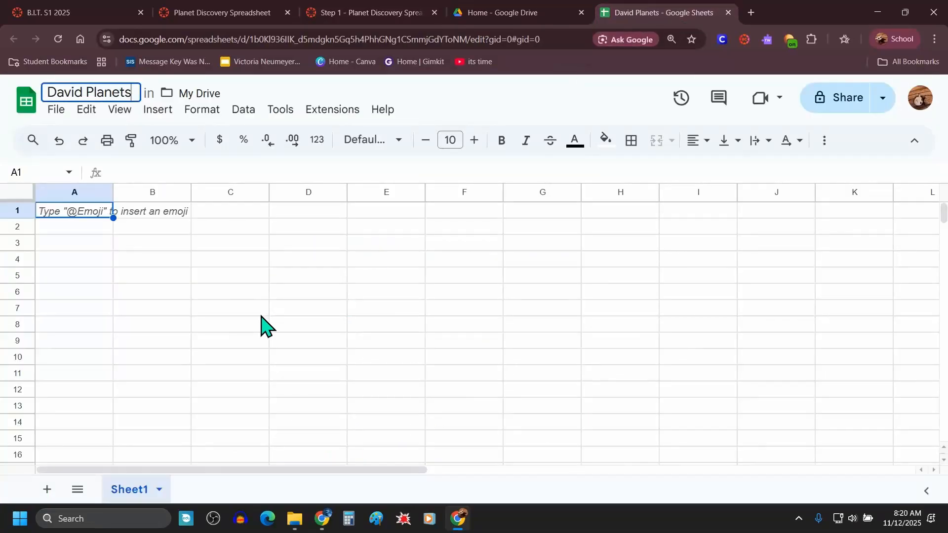
{"action": "left_click", "coordinate": [305, 192]}
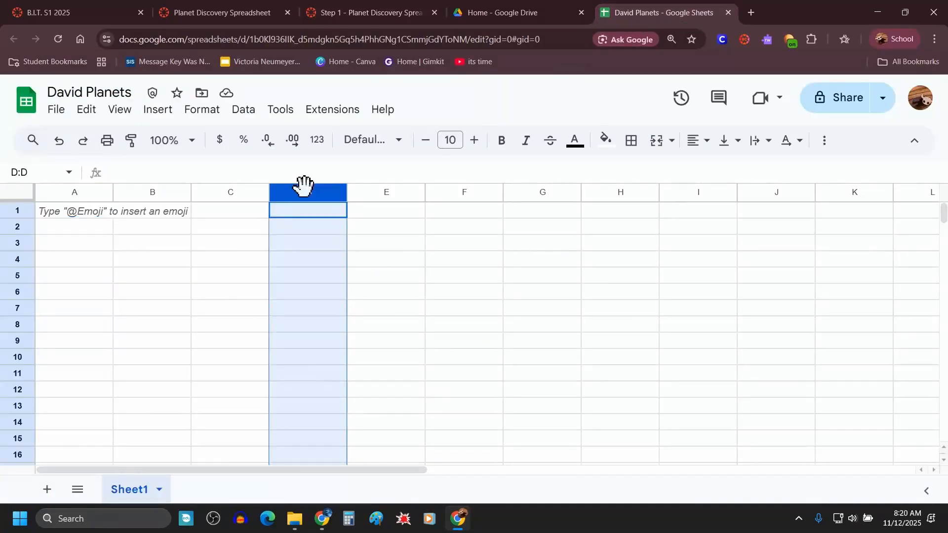
{"action": "left_click", "coordinate": [466, 193]}
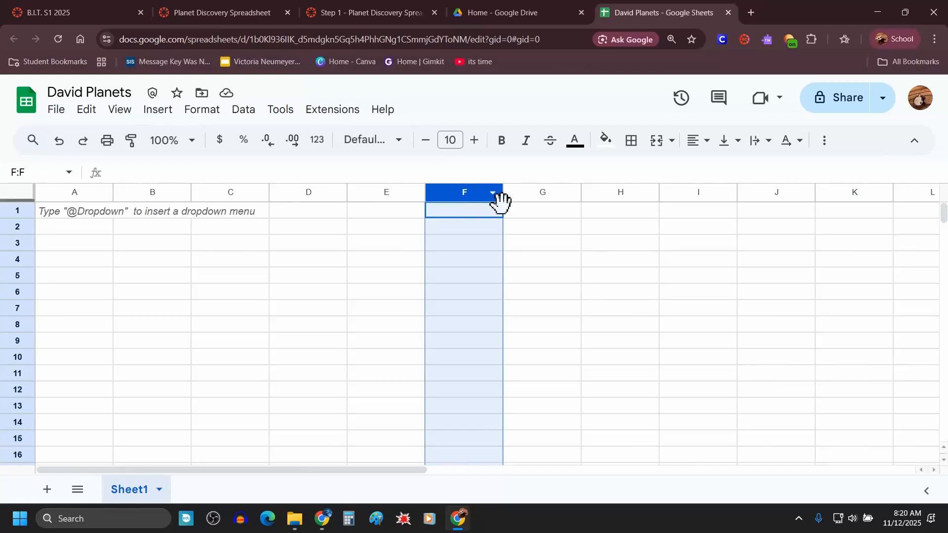
{"action": "left_click", "coordinate": [622, 193]}
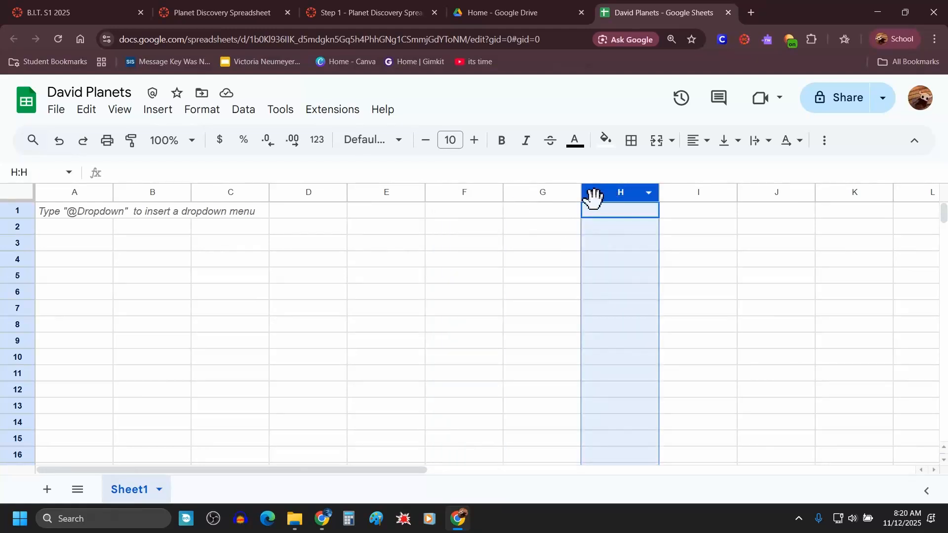
{"action": "left_click", "coordinate": [159, 191]}
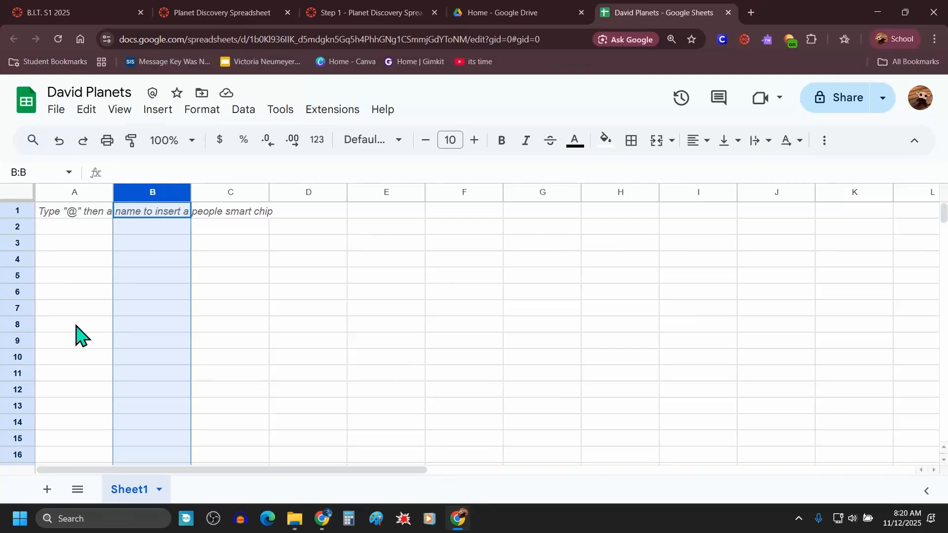
{"action": "left_click", "coordinate": [11, 290]}
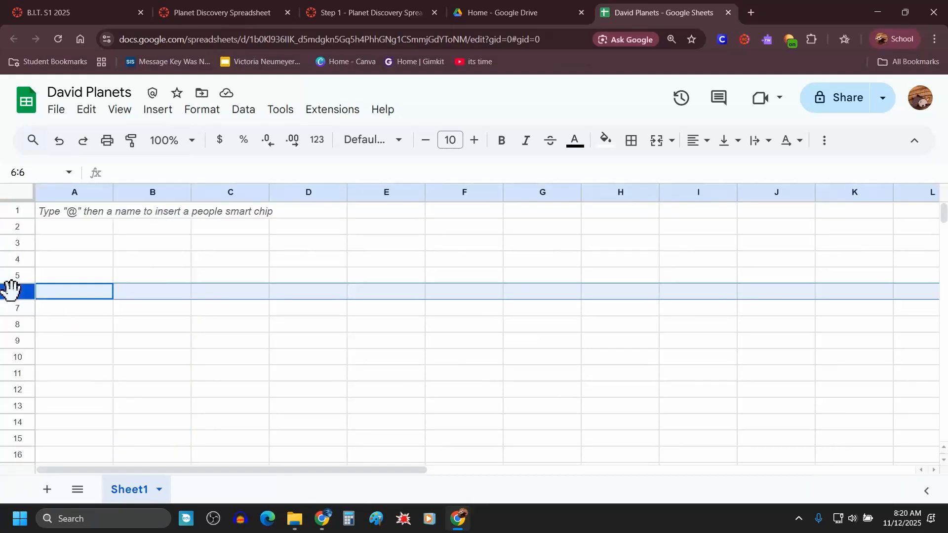
{"action": "left_click", "coordinate": [19, 337]}
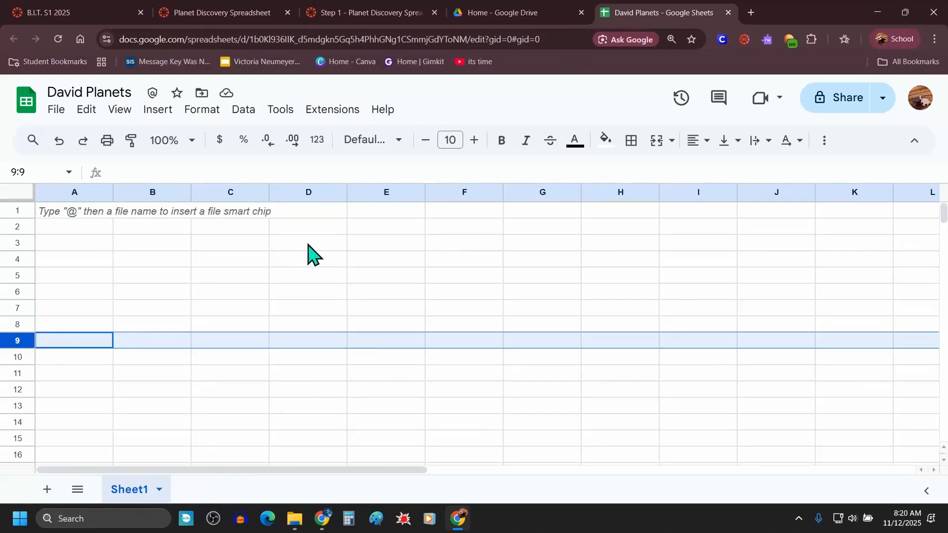
{"action": "left_click", "coordinate": [311, 191]}
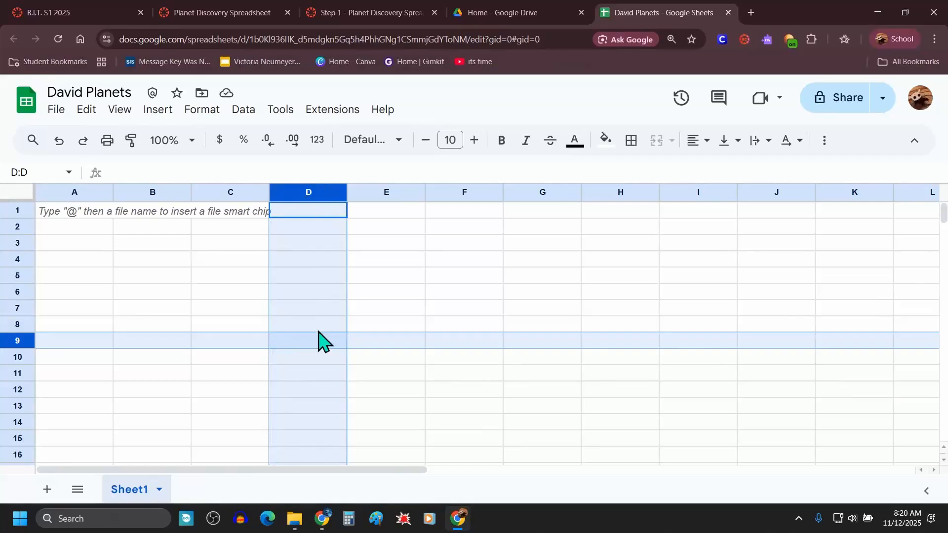
{"action": "left_click", "coordinate": [311, 345]}
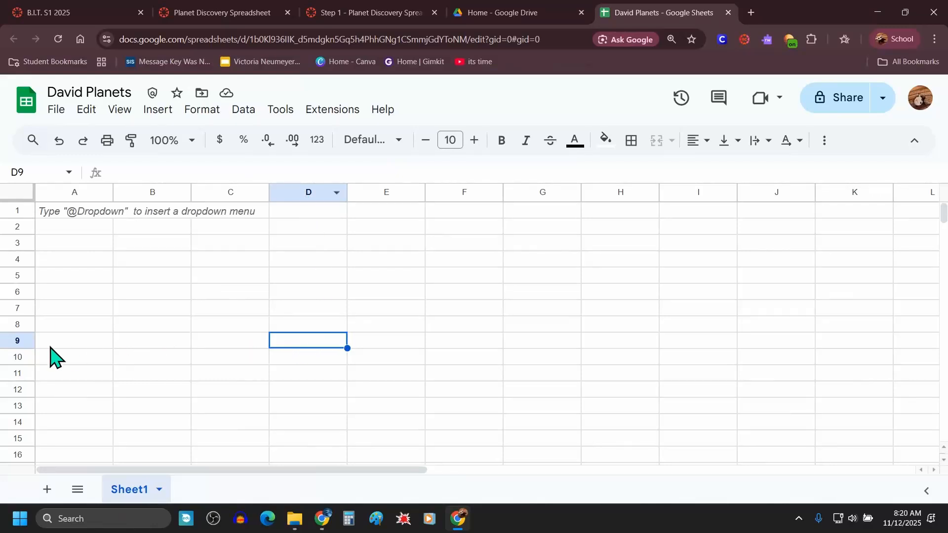
{"action": "left_click", "coordinate": [20, 173]}
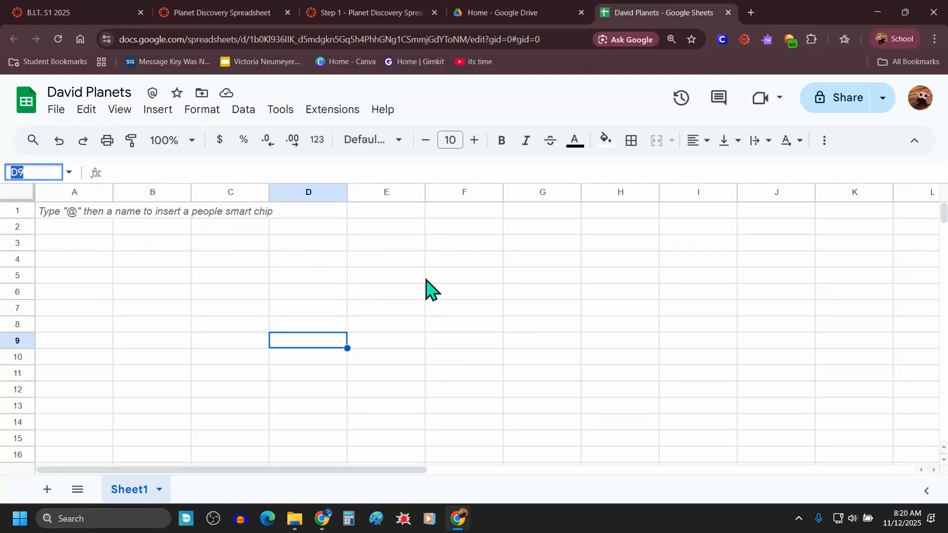
{"action": "left_click", "coordinate": [443, 265]}
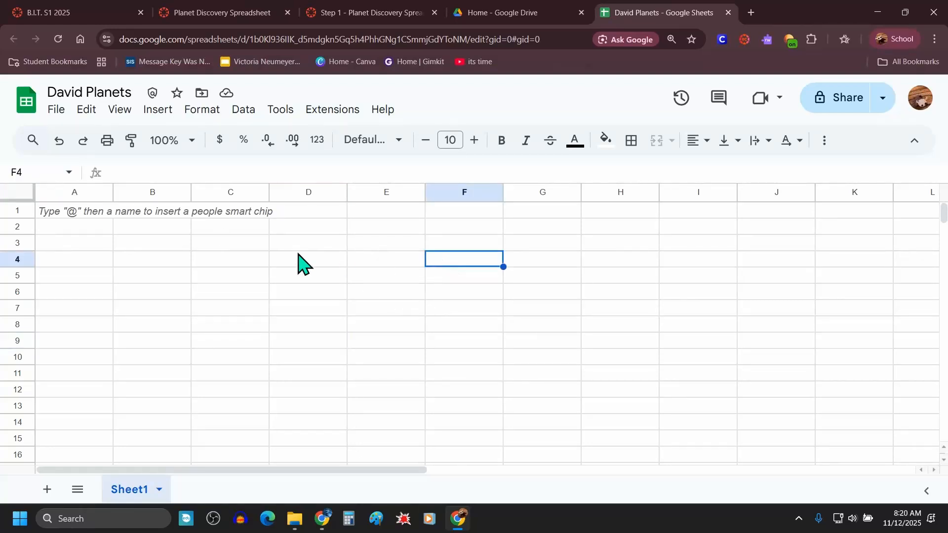
{"action": "left_click", "coordinate": [153, 266]}
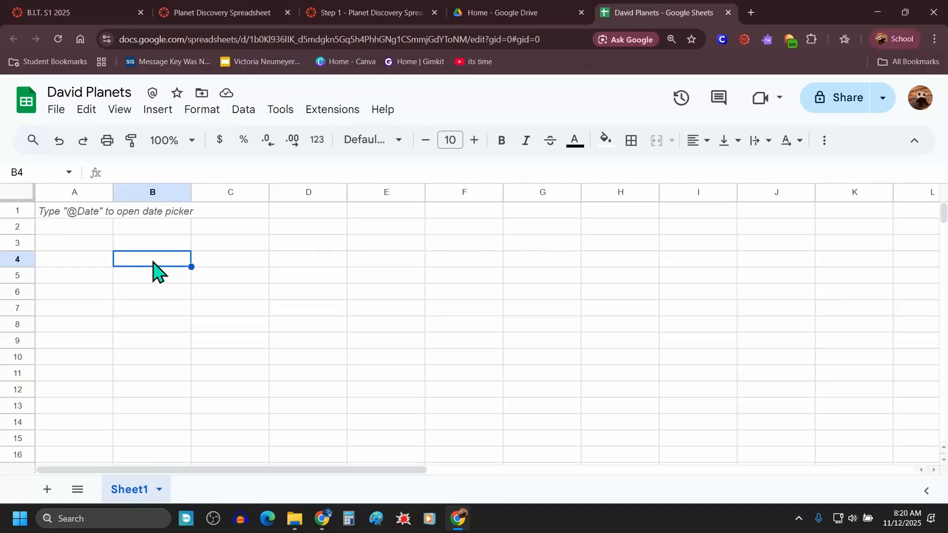
Step: Select cells A1 through I1 and merge them into a single title cell
{"action": "left_click", "coordinate": [69, 214]}
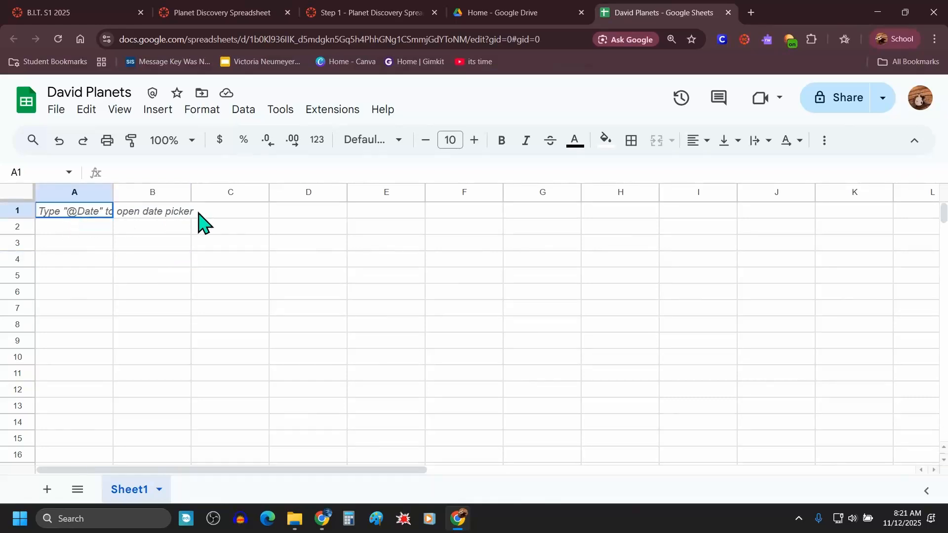
{"action": "left_click_drag", "start_coordinate": [198, 212], "coordinate": [705, 218]}
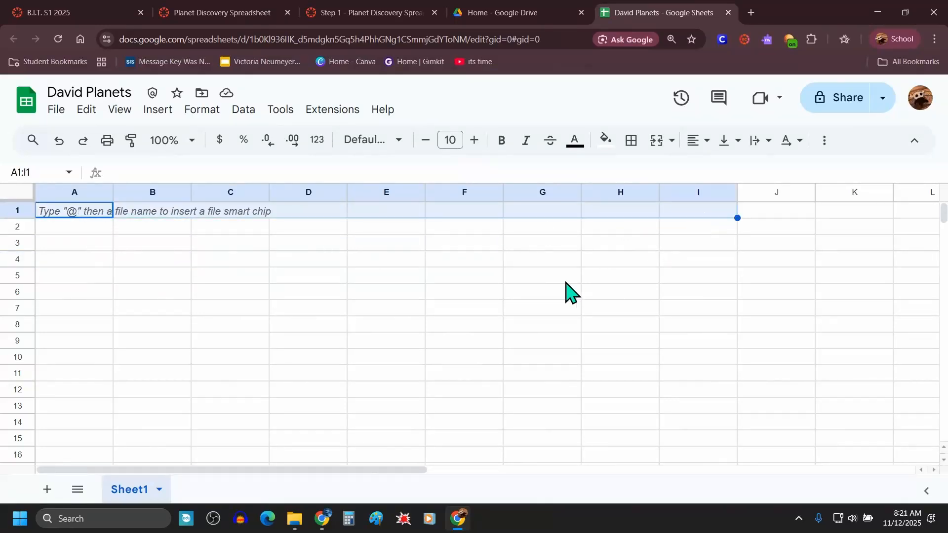
{"action": "left_click", "coordinate": [567, 283]}
{"action": "left_click", "coordinate": [69, 211]}
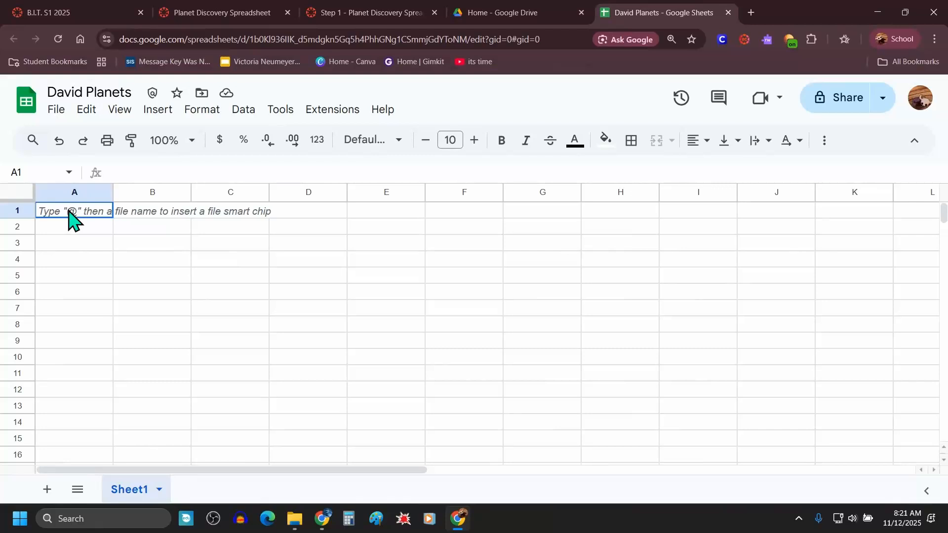
{"action": "left_click_drag", "start_coordinate": [70, 213], "coordinate": [700, 217]}
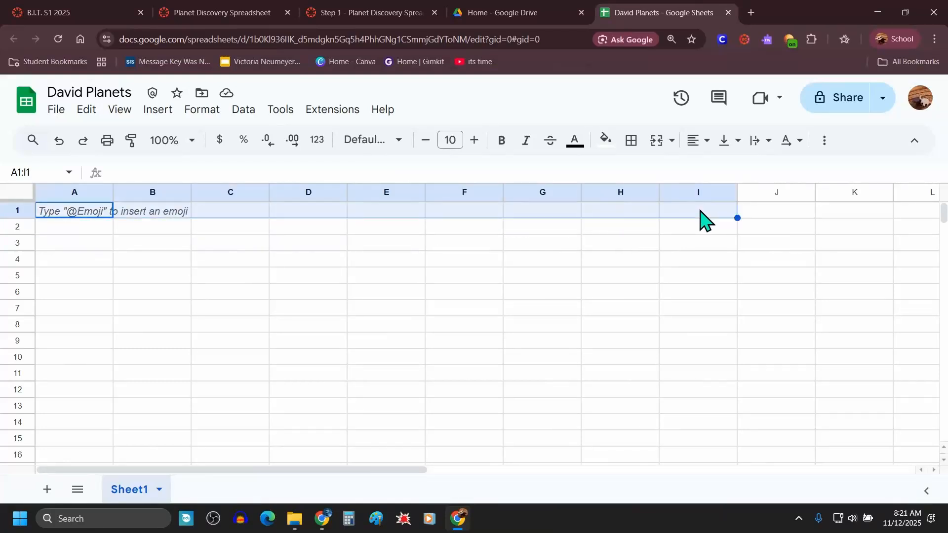
{"action": "left_click", "coordinate": [339, 13]}
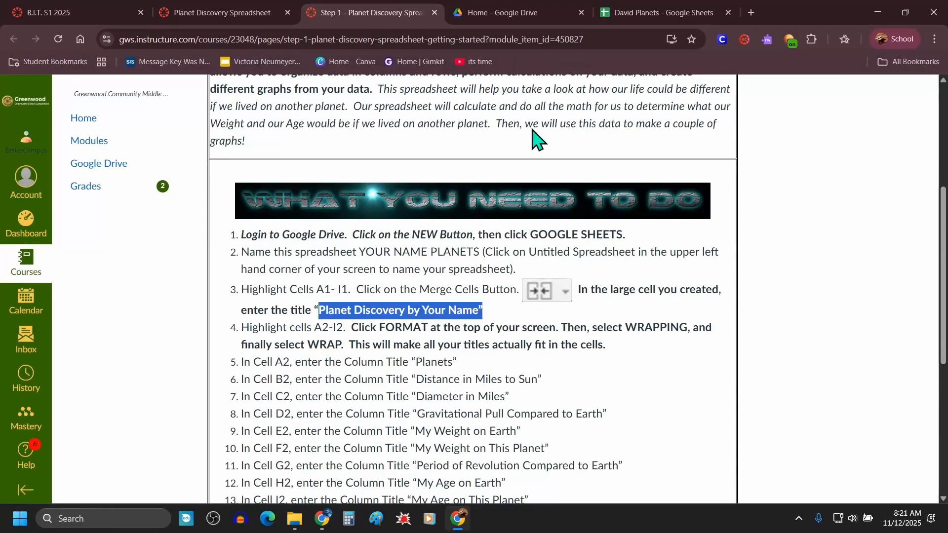
{"action": "left_click", "coordinate": [647, 12]}
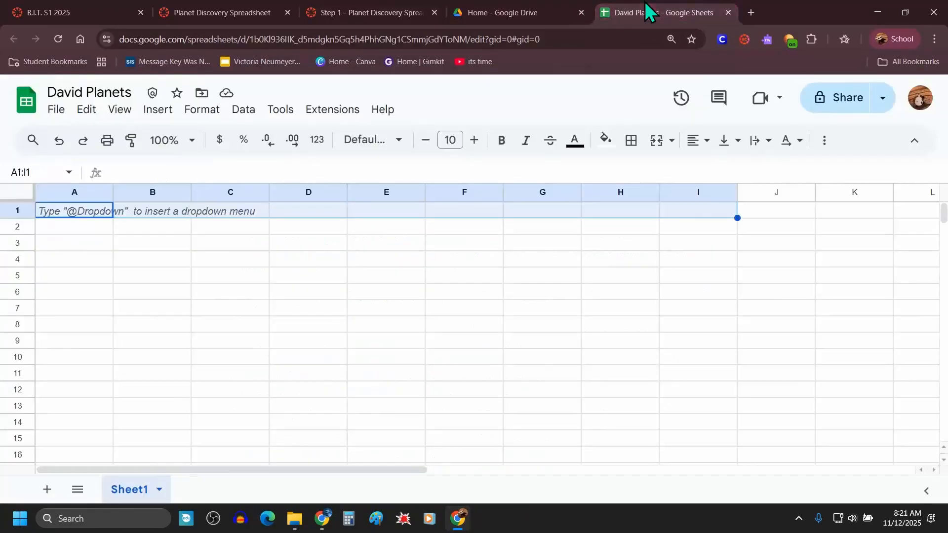
{"action": "left_click", "coordinate": [657, 144]}
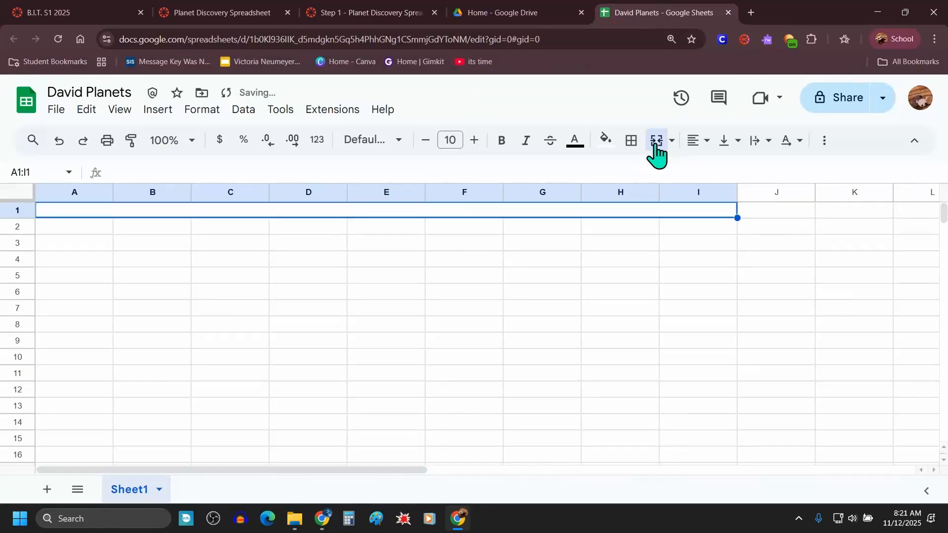
Step: Enter the title "Planet Discovery by" followed by the student's name in the merged A1 cell
{"action": "left_click", "coordinate": [413, 294]}
{"action": "left_click", "coordinate": [380, 212]}
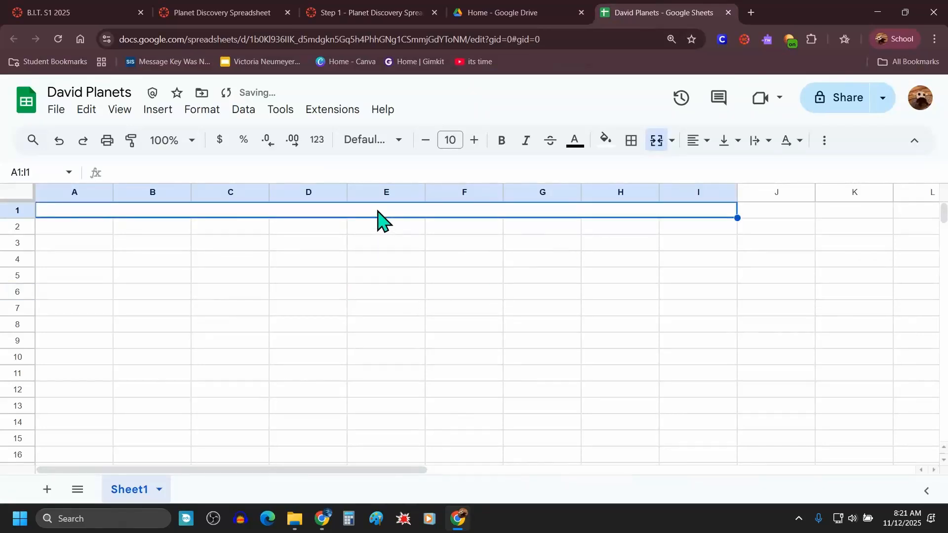
{"action": "double_click", "coordinate": [377, 210]}
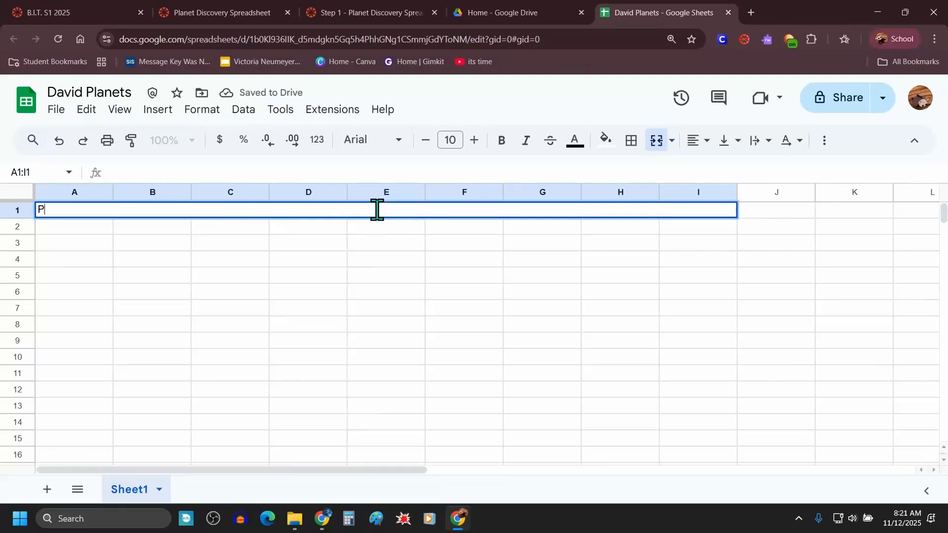
{"action": "type", "text": "Planet Disco"}
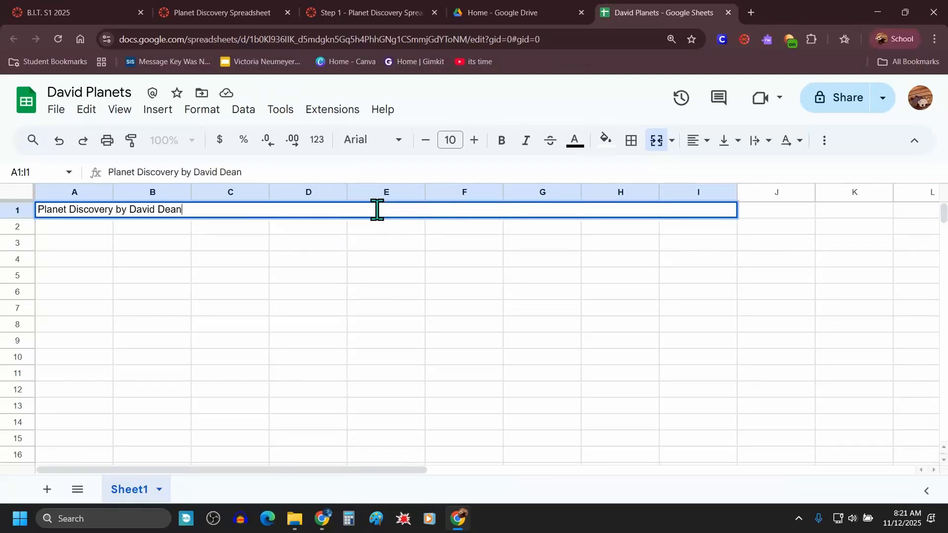
{"action": "type", "text": "very by David Dean"}
{"action": "key", "text": "Return"}
Step: Read the Step 4 wrapping instructions, the column titles list and the example layout
{"action": "left_click", "coordinate": [362, 13]}
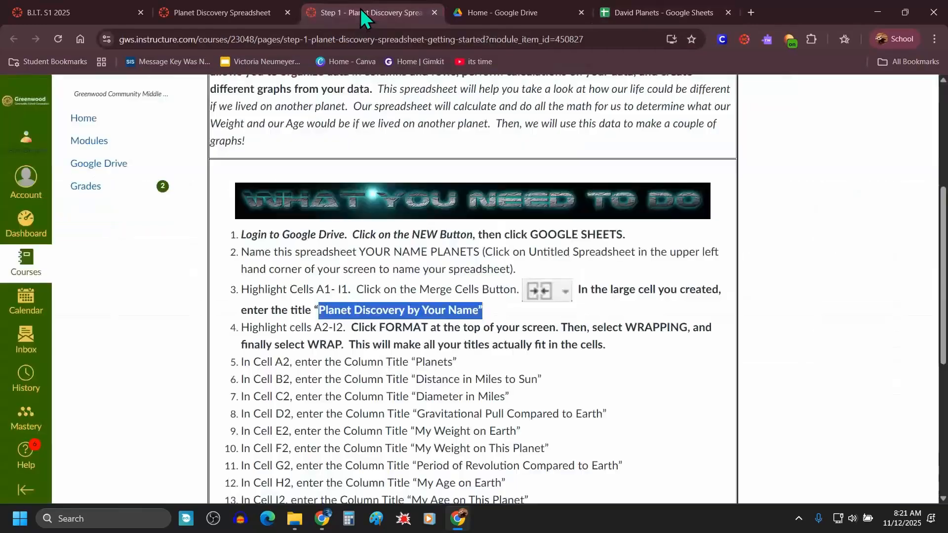
{"action": "left_click_drag", "start_coordinate": [240, 327], "coordinate": [628, 351]}
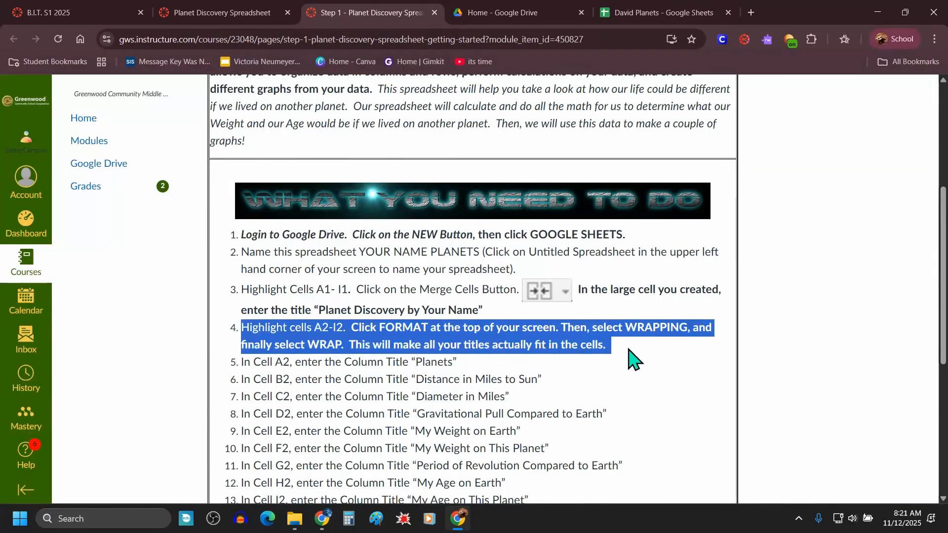
{"action": "scroll", "coordinate": [344, 284], "scroll_direction": "down", "scroll_amount": 1}
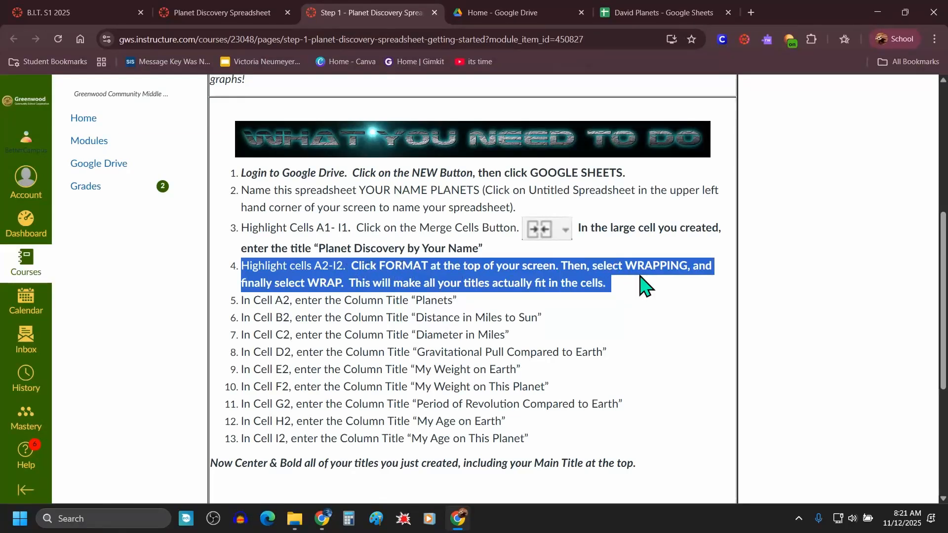
{"action": "scroll", "coordinate": [328, 281], "scroll_direction": "down", "scroll_amount": 5}
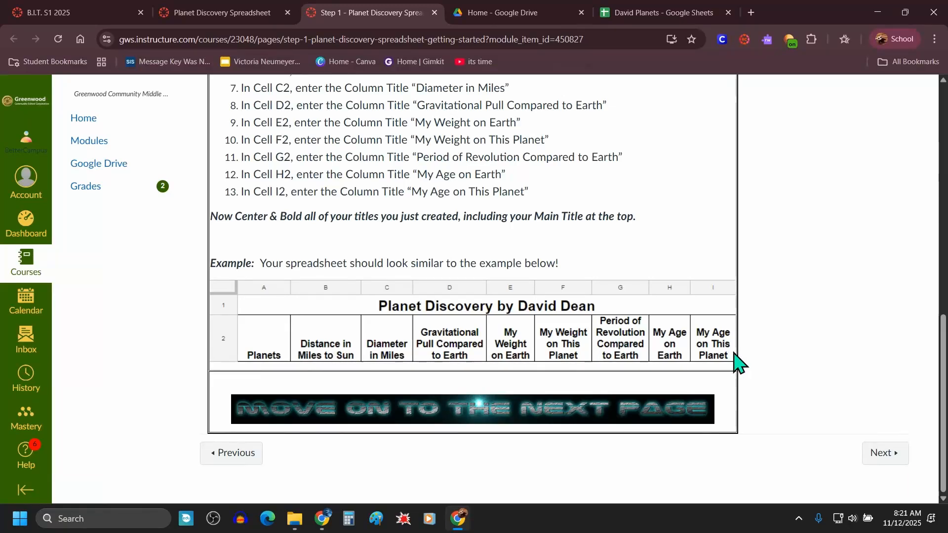
Step: Select cells A2 through I2 and set their text wrapping to Wrap
{"action": "scroll", "coordinate": [509, 312], "scroll_direction": "up", "scroll_amount": 6}
{"action": "triple_click", "coordinate": [513, 326]}
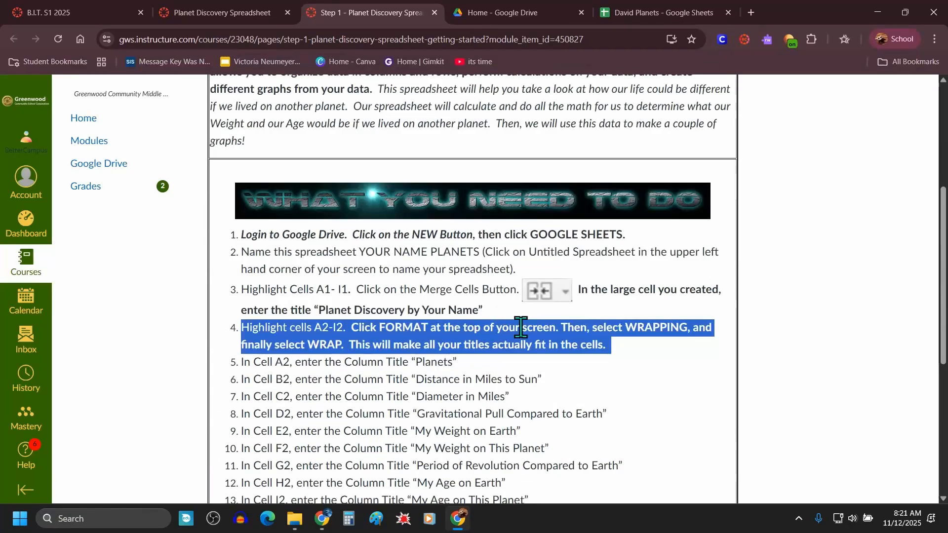
{"action": "scroll", "coordinate": [524, 395], "scroll_direction": "up", "scroll_amount": 5}
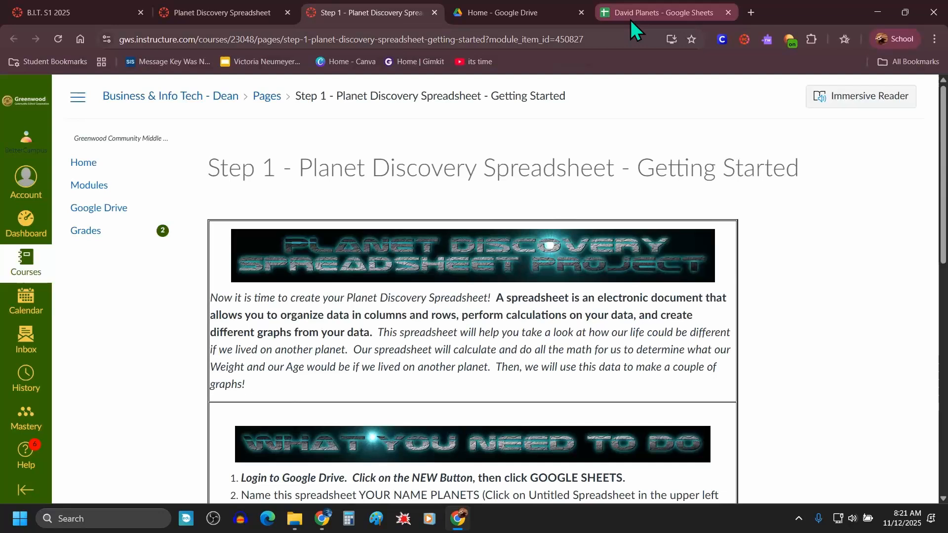
{"action": "left_click", "coordinate": [659, 15]}
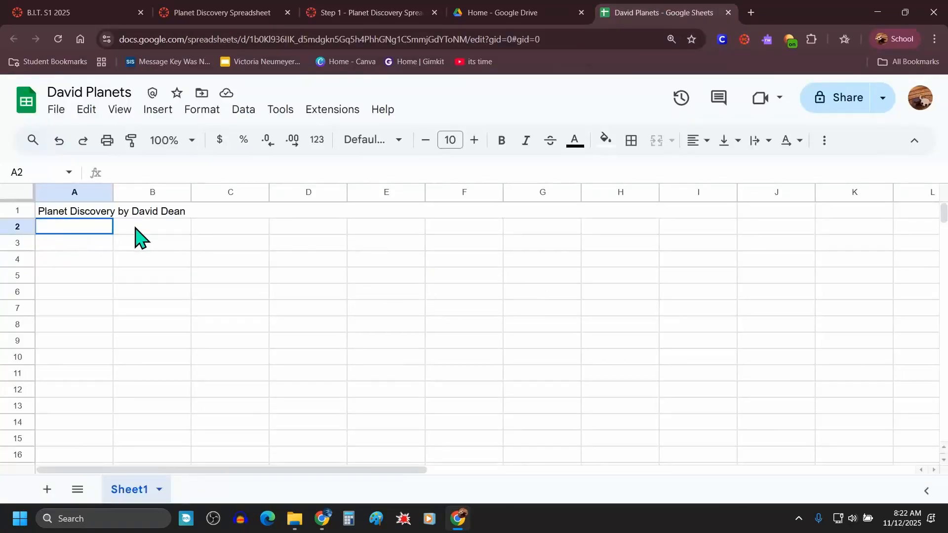
{"action": "left_click_drag", "start_coordinate": [134, 237], "coordinate": [690, 235]}
{"action": "left_click", "coordinate": [213, 111]}
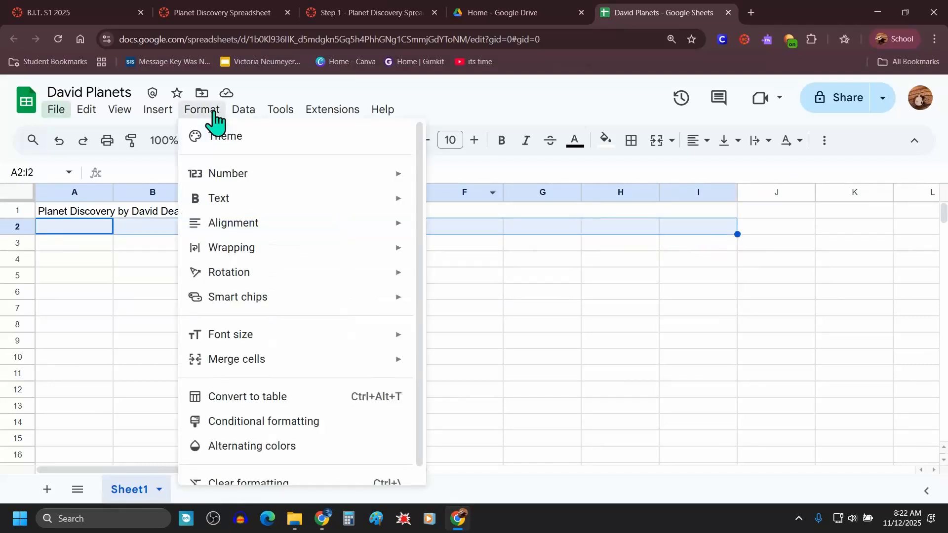
{"action": "mouse_move", "coordinate": [238, 253]}
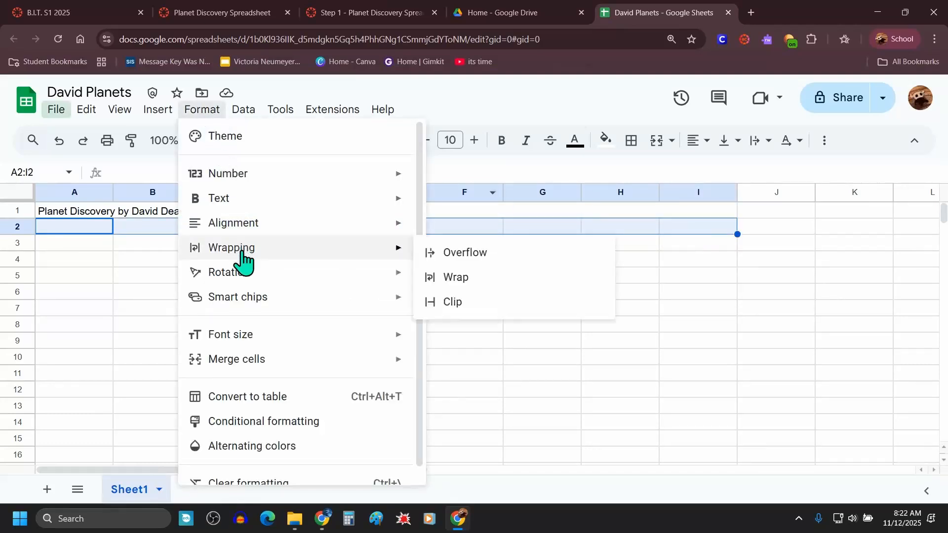
{"action": "left_click", "coordinate": [457, 279]}
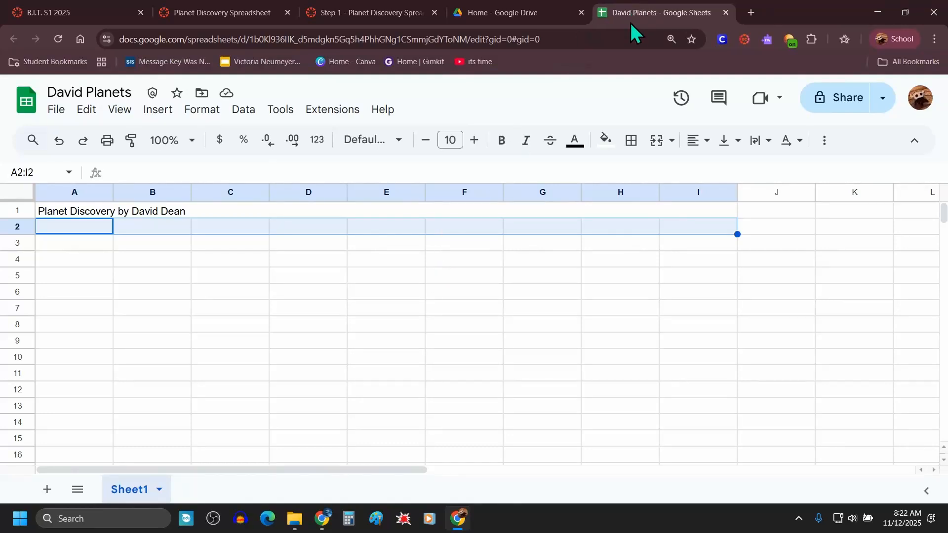
Step: Arrange the spreadsheet and the Step 1 instructions page side by side in split-screen windows
{"action": "left_click_drag", "start_coordinate": [633, 15], "coordinate": [2, 259]}
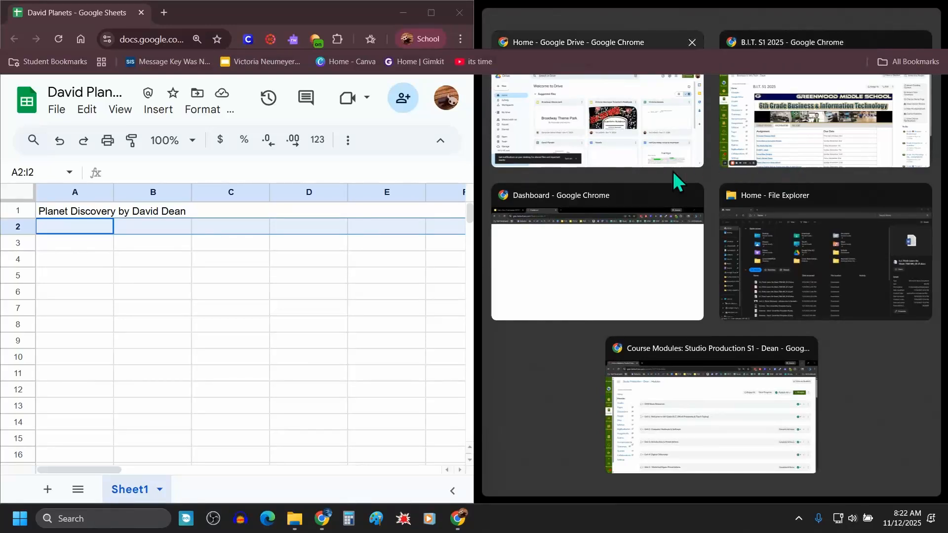
{"action": "left_click", "coordinate": [654, 278]}
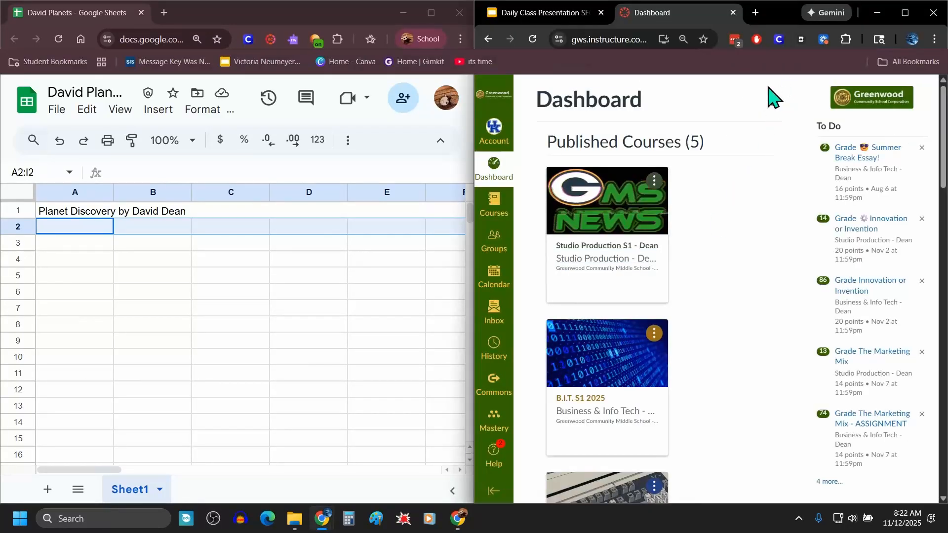
{"action": "left_click", "coordinate": [877, 14]}
{"action": "left_click_drag", "start_coordinate": [316, 20], "coordinate": [6, 219]}
{"action": "left_click", "coordinate": [743, 141]}
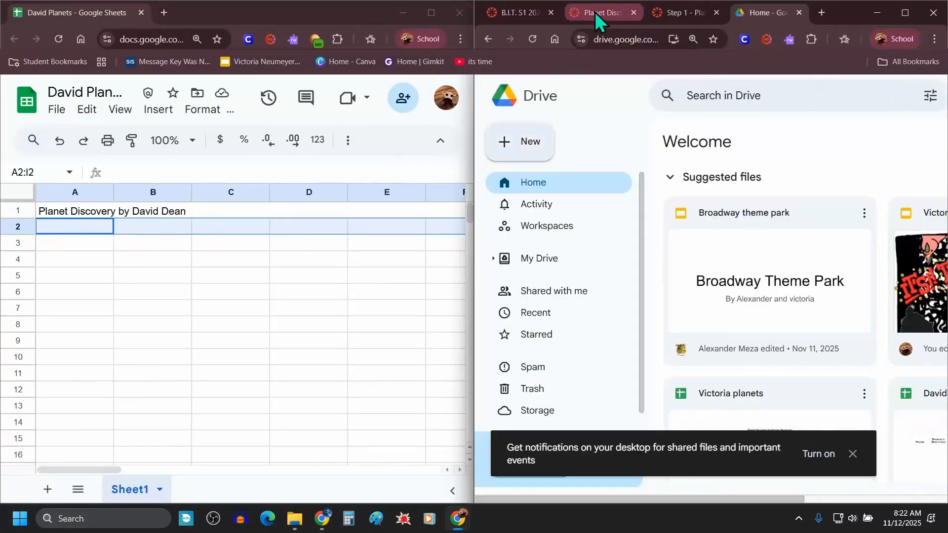
{"action": "left_click", "coordinate": [696, 17]}
{"action": "scroll", "coordinate": [672, 336], "scroll_direction": "down", "scroll_amount": 7}
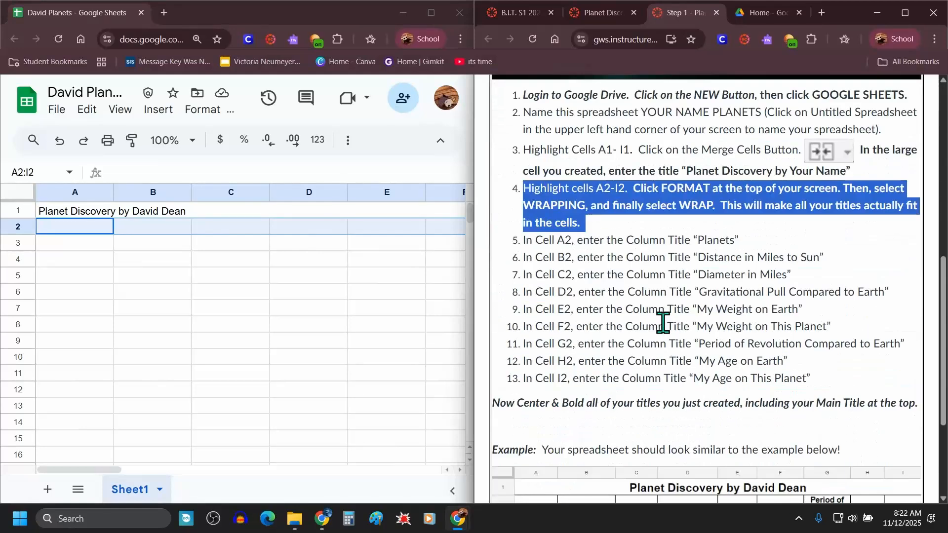
{"action": "scroll", "coordinate": [679, 274], "scroll_direction": "down", "scroll_amount": 2}
{"action": "scroll", "coordinate": [679, 274], "scroll_direction": "down", "scroll_amount": 1}
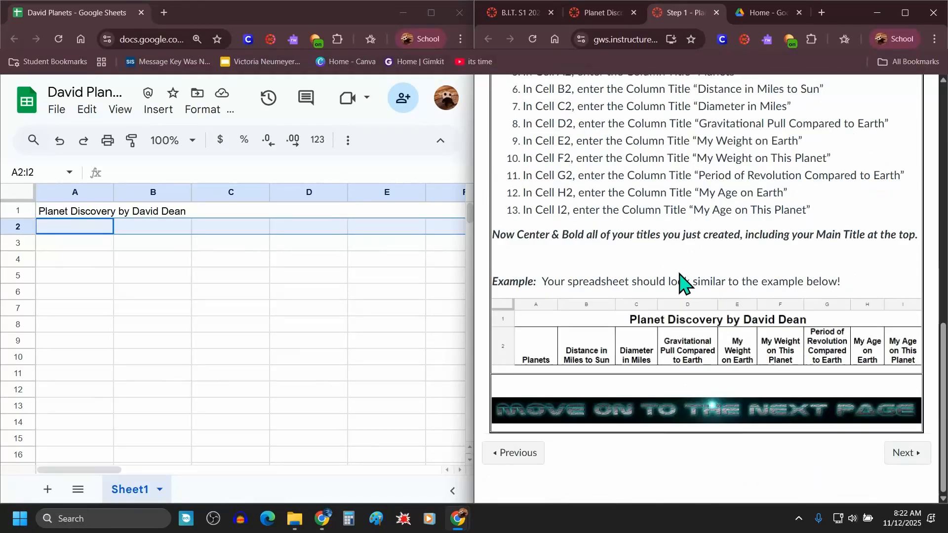
Step: Enter the column title "Planets" in cell A2
{"action": "left_click", "coordinate": [79, 232]}
{"action": "scroll", "coordinate": [570, 252], "scroll_direction": "up", "scroll_amount": 3}
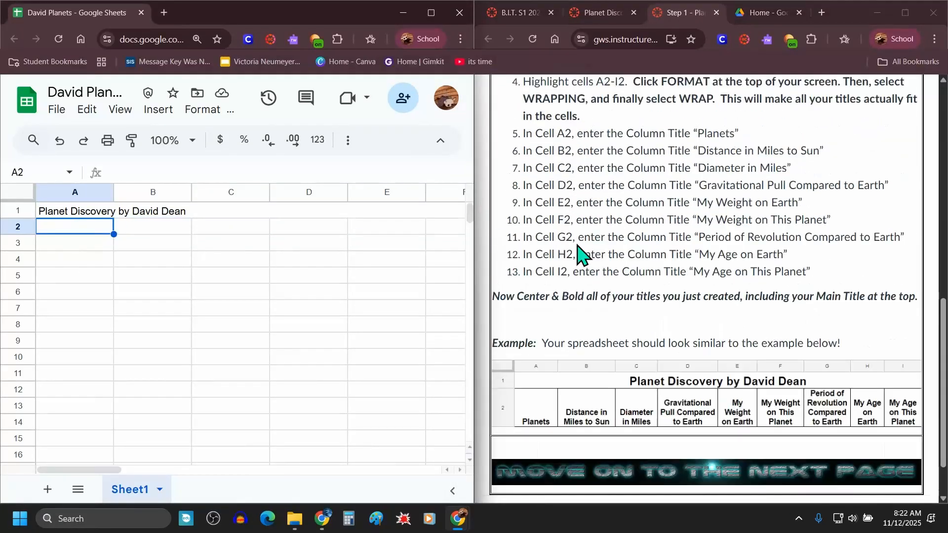
{"action": "scroll", "coordinate": [578, 267], "scroll_direction": "down", "scroll_amount": 3}
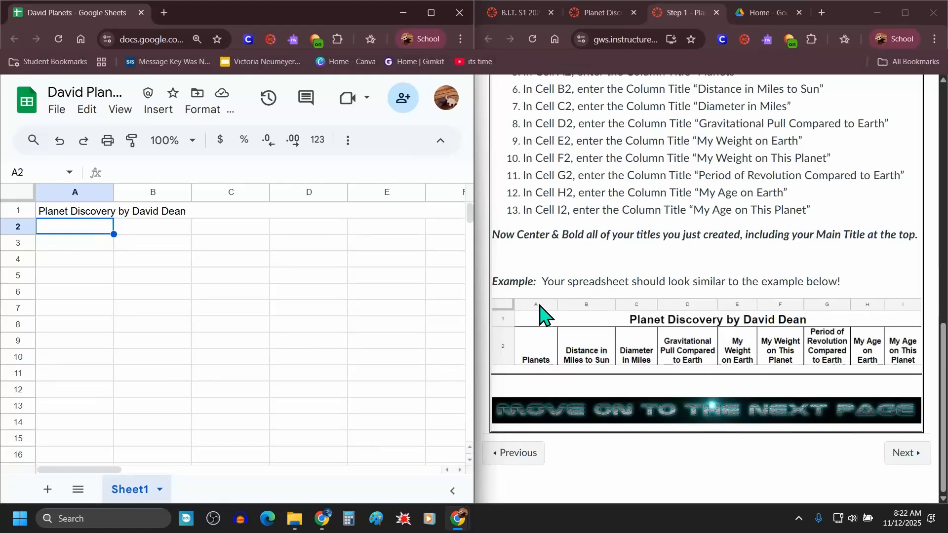
{"action": "left_click", "coordinate": [63, 233]}
{"action": "type", "text": "Planets"}
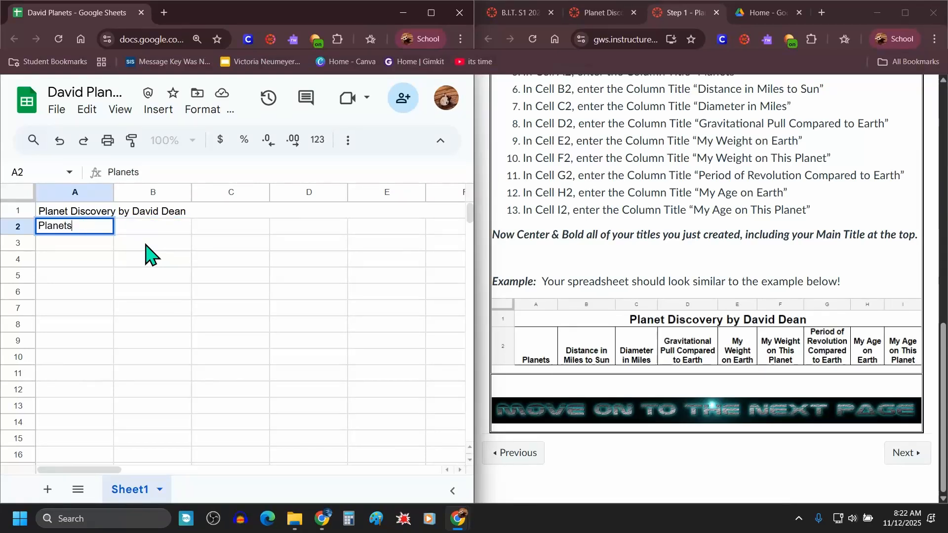
{"action": "key", "text": "Tab"}
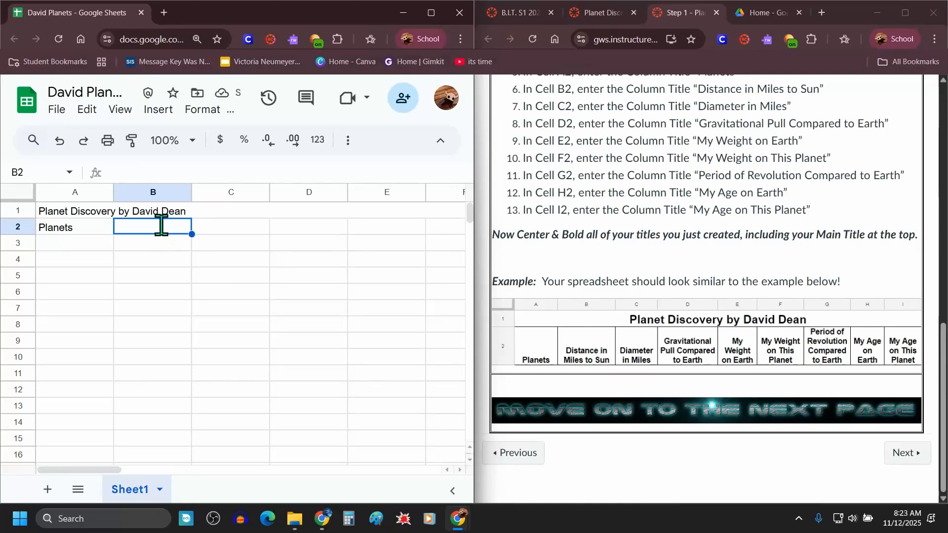
Step: Enter "Distance in Miles to the Sun" in B2 and "Diameter in Miles" in C2
{"action": "type", "text": "Distance in Miles to t"}
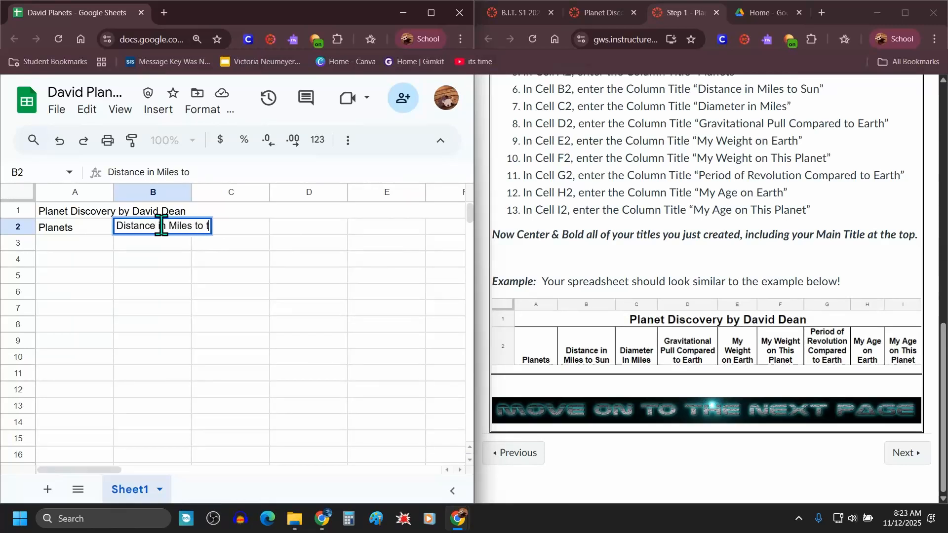
{"action": "type", "text": "he Sun"}
{"action": "key", "text": "Tab"}
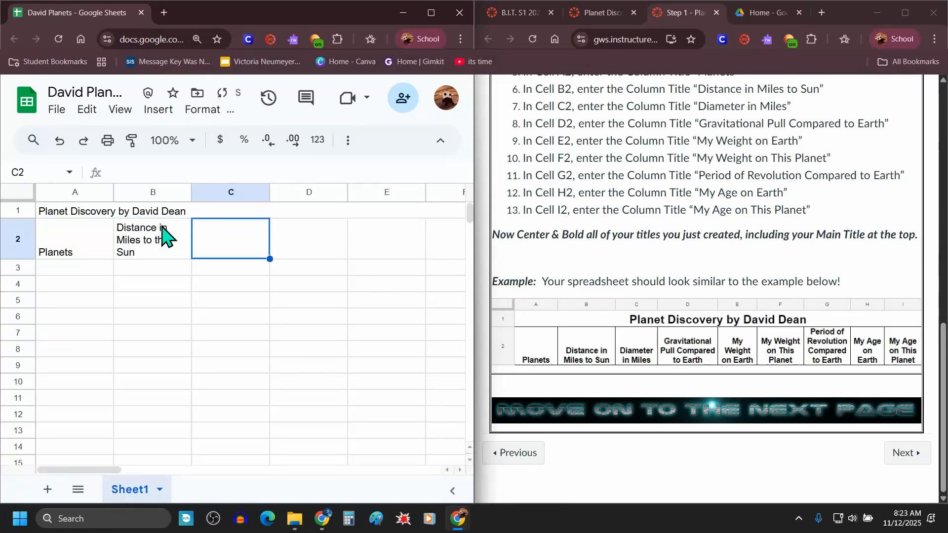
{"action": "type", "text": "Diam"}
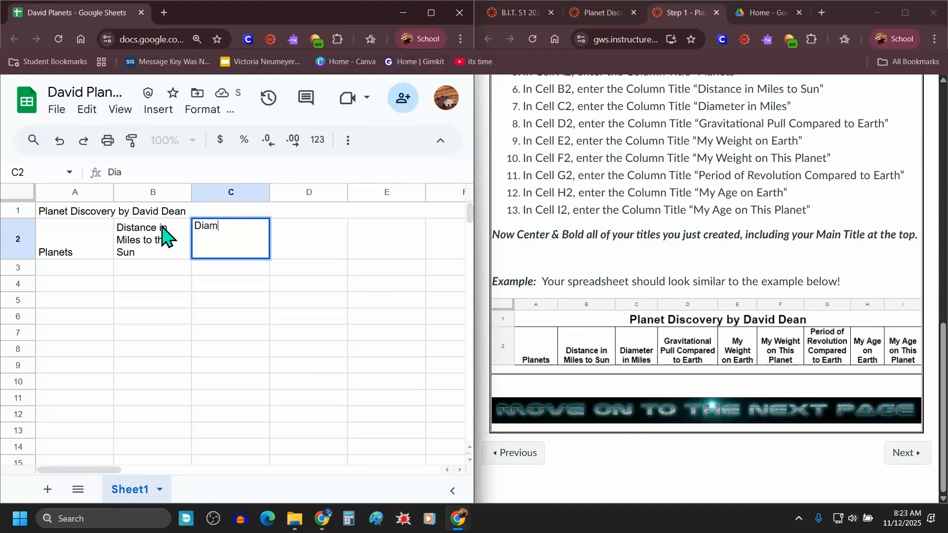
{"action": "type", "text": "eter in Mil"}
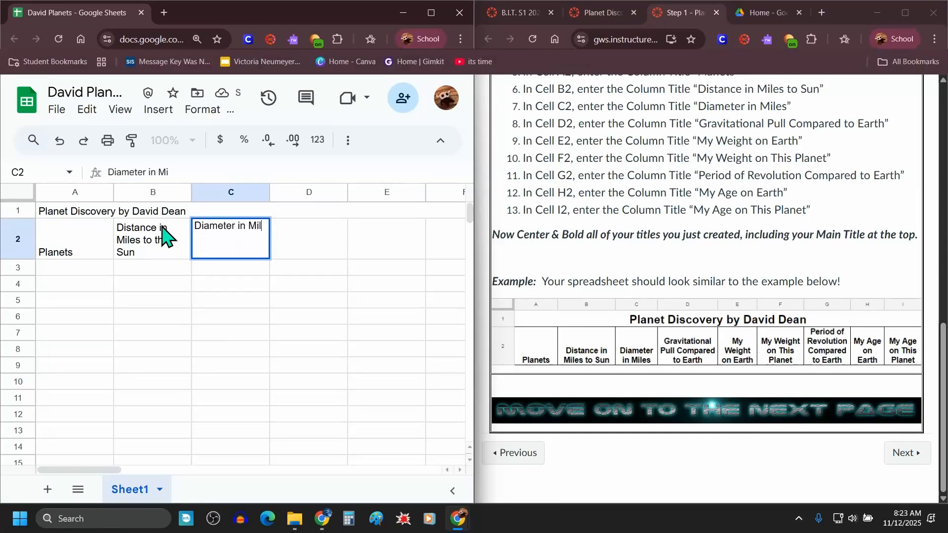
{"action": "type", "text": "es"}
{"action": "key", "text": "Tab"}
Step: Enter "Gravitational Pull Compared to Earth" in cell D2
{"action": "type", "text": "Gr"}
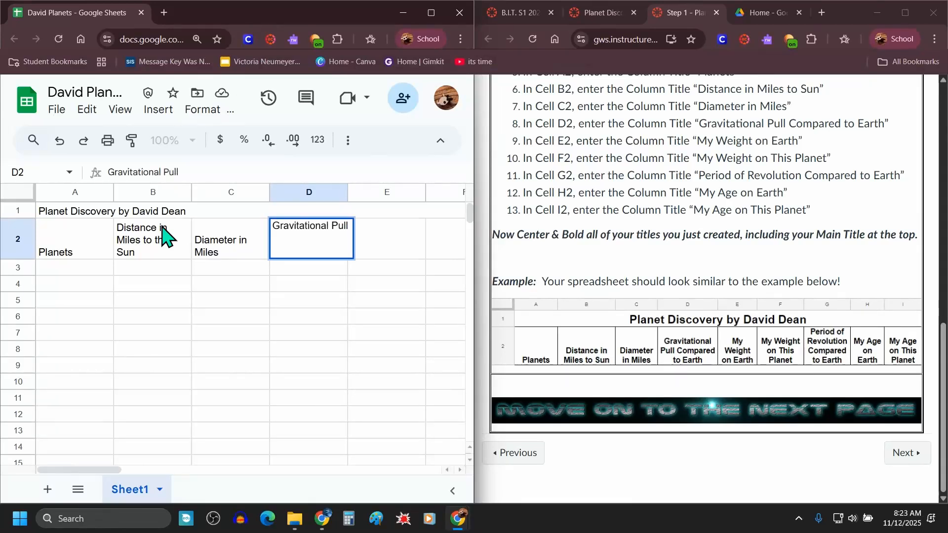
{"action": "type", "text": "Compared to E"}
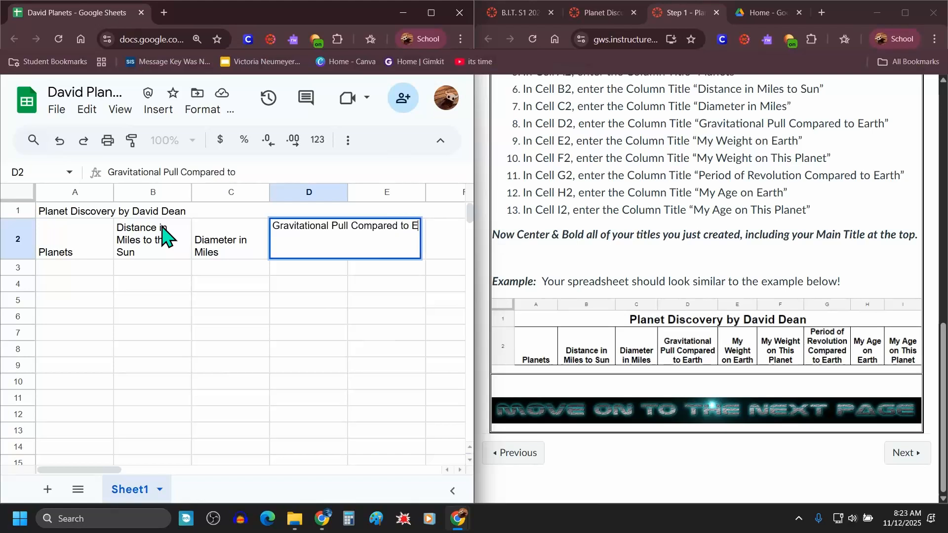
{"action": "type", "text": "arth"}
{"action": "key", "text": "Tab"}
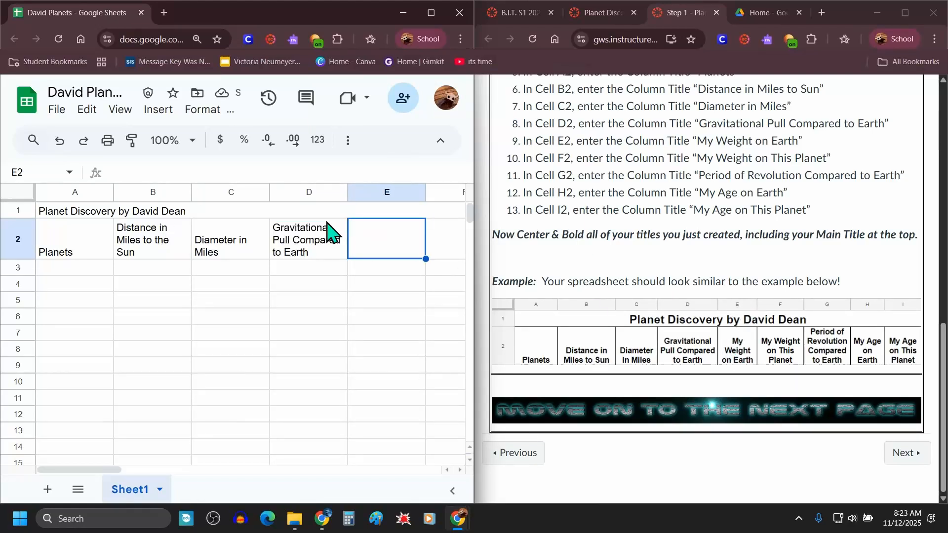
Step: Enter "My Weight On Earth" in cell E2
{"action": "type", "text": "My Weight"}
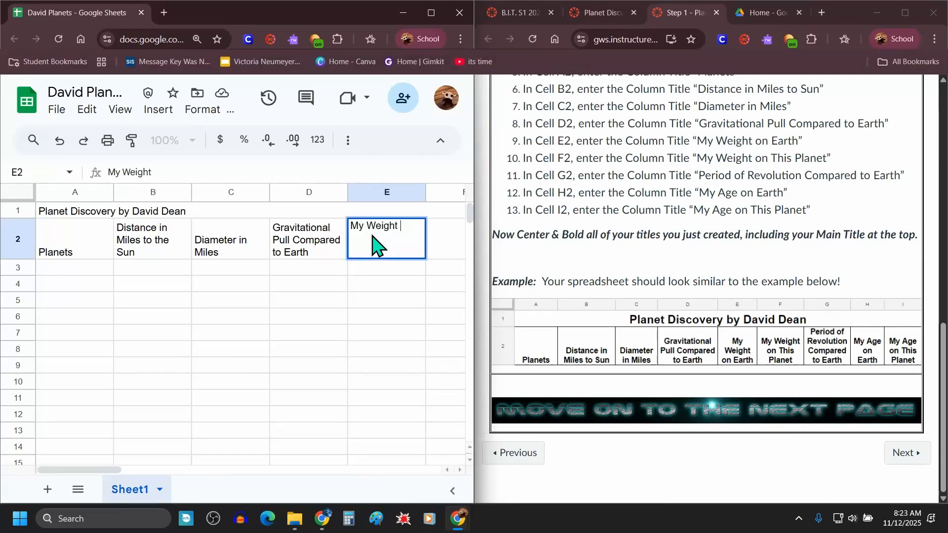
{"action": "type", "text": " On Earth"}
{"action": "key", "text": "Return"}
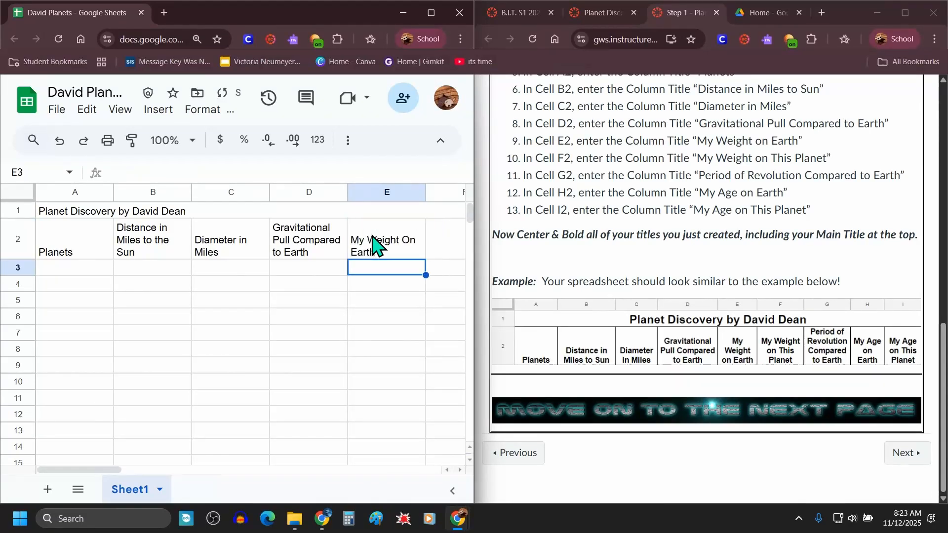
Step: Edit E2's title to start with the teacher's name, then change it to "My Dog's Weight On Earth"
{"action": "left_click", "coordinate": [373, 242]}
{"action": "double_click", "coordinate": [371, 243]}
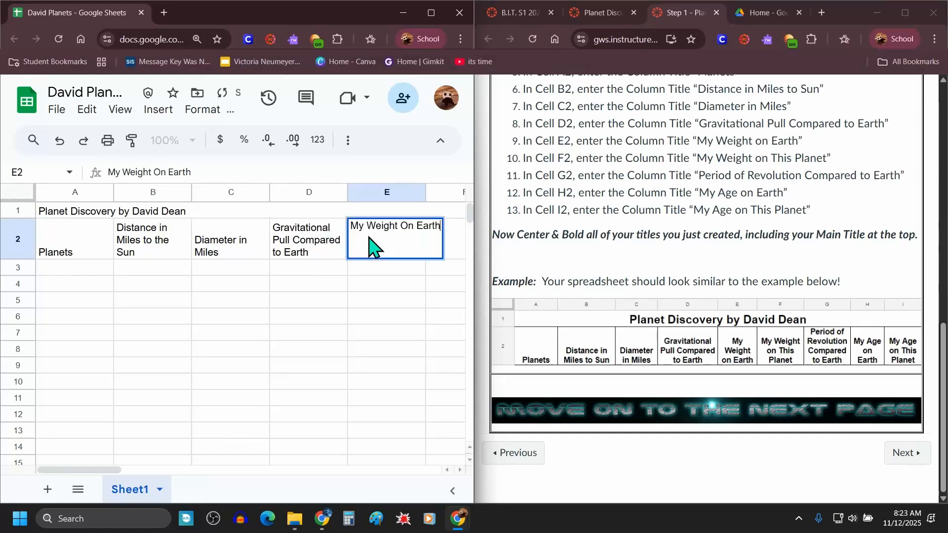
{"action": "left_click", "coordinate": [363, 226]}
{"action": "key", "text": "BackSpace"}
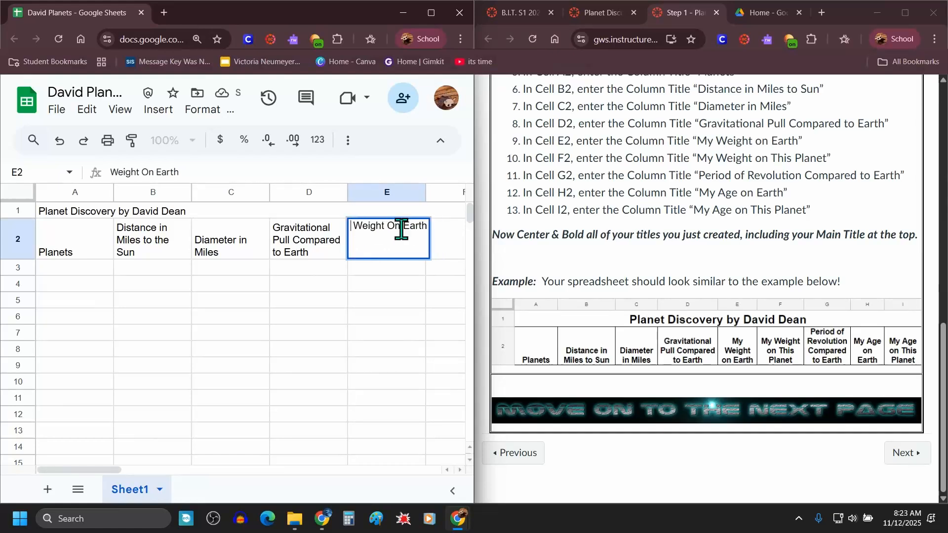
{"action": "type", "text": "r."}
{"action": "type", "text": " Dean's"}
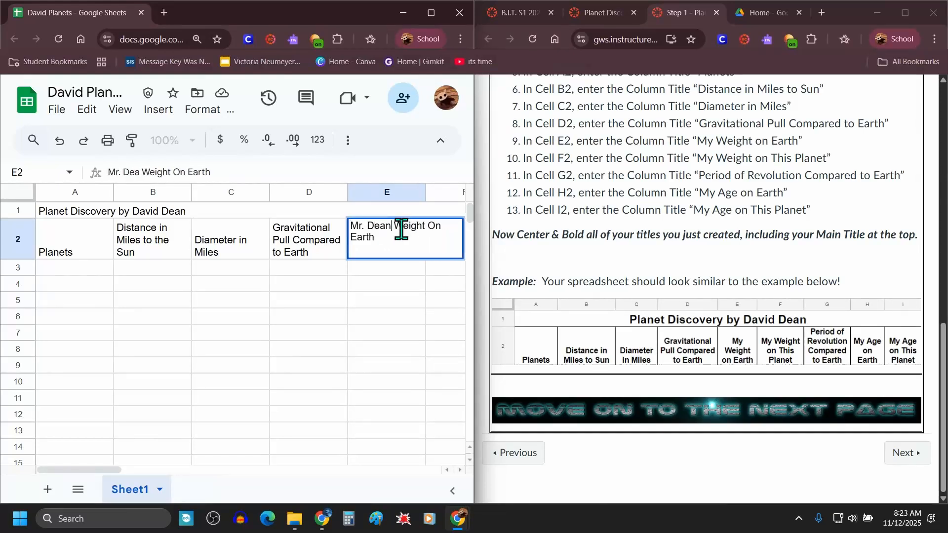
{"action": "key", "text": "BackSpace"}
{"action": "key", "text": "BackSpace"}
{"action": "key", "text": "BackSpace"}
{"action": "key", "text": "BackSpace"}
{"action": "key", "text": "BackSpace"}
{"action": "key", "text": "BackSpace"}
{"action": "key", "text": "BackSpace"}
{"action": "key", "text": "BackSpace"}
{"action": "key", "text": "BackSpace"}
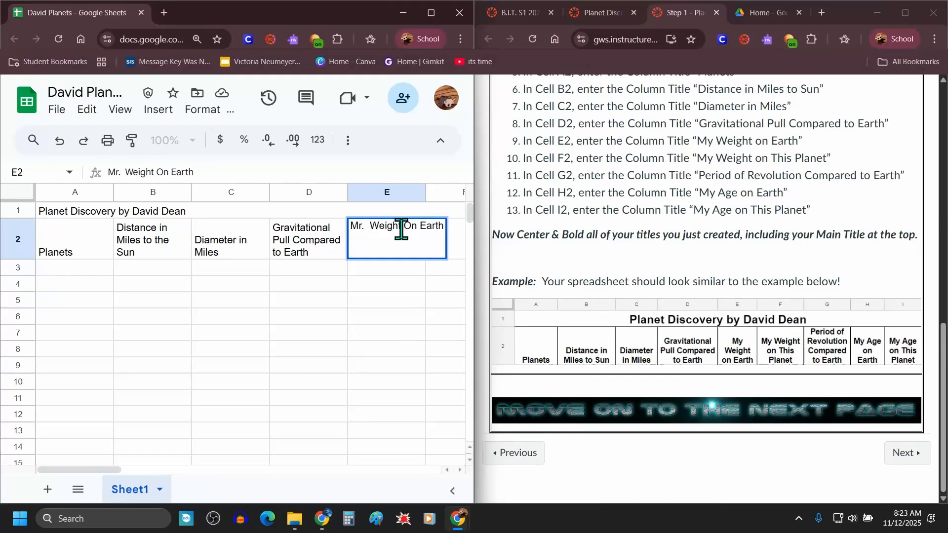
{"action": "type", "text": "y Dog's"}
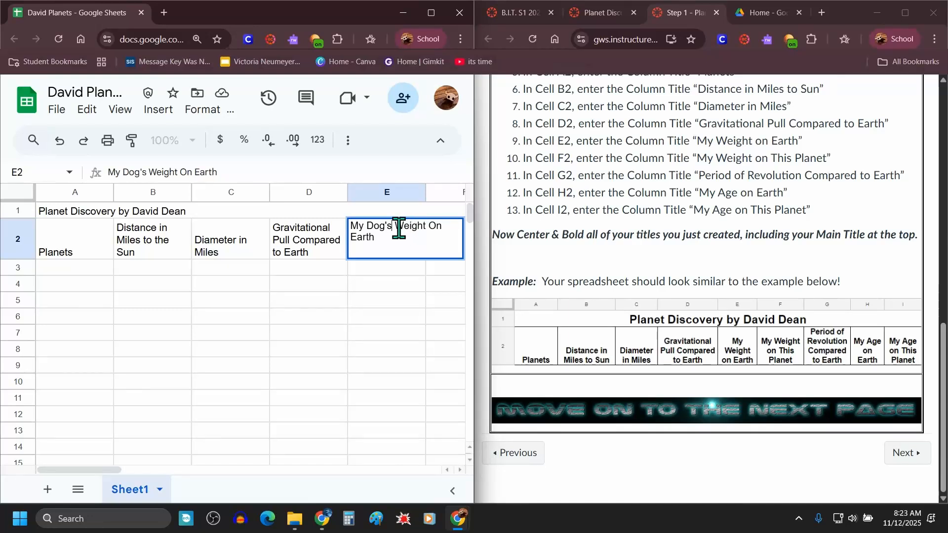
Step: Replace the start of E2's title with "A Tiger's"
{"action": "left_click_drag", "start_coordinate": [391, 229], "coordinate": [353, 227]}
{"action": "type", "text": "A Tiger'"}
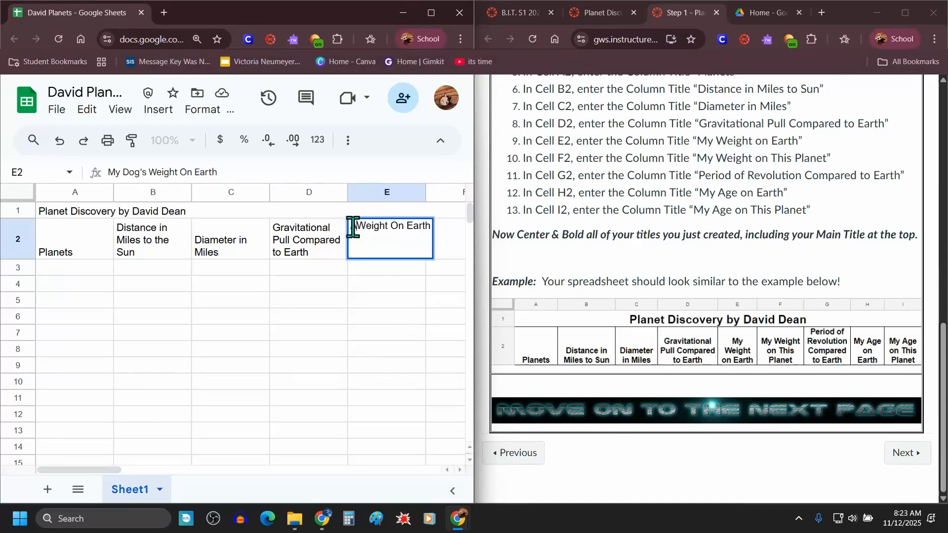
{"action": "type", "text": "s"}
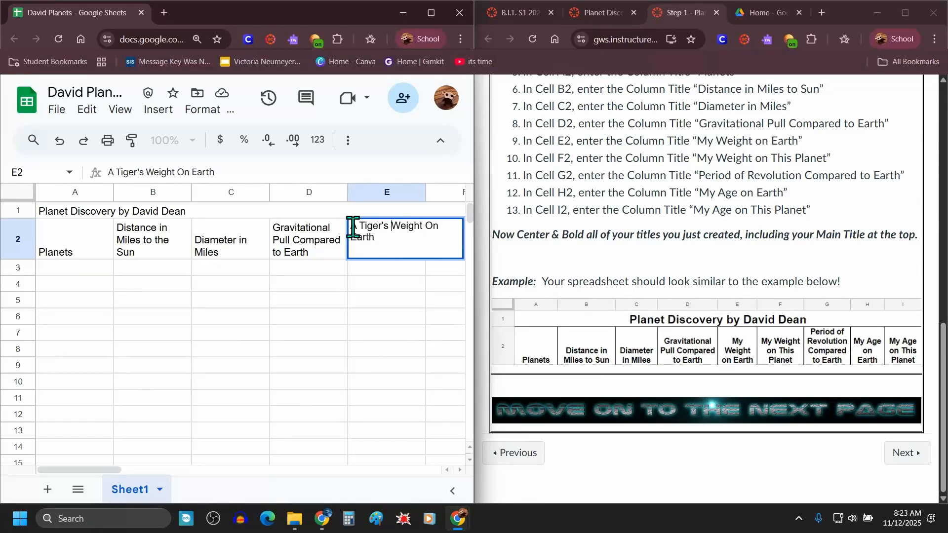
{"action": "left_click_drag", "start_coordinate": [371, 239], "coordinate": [354, 224]}
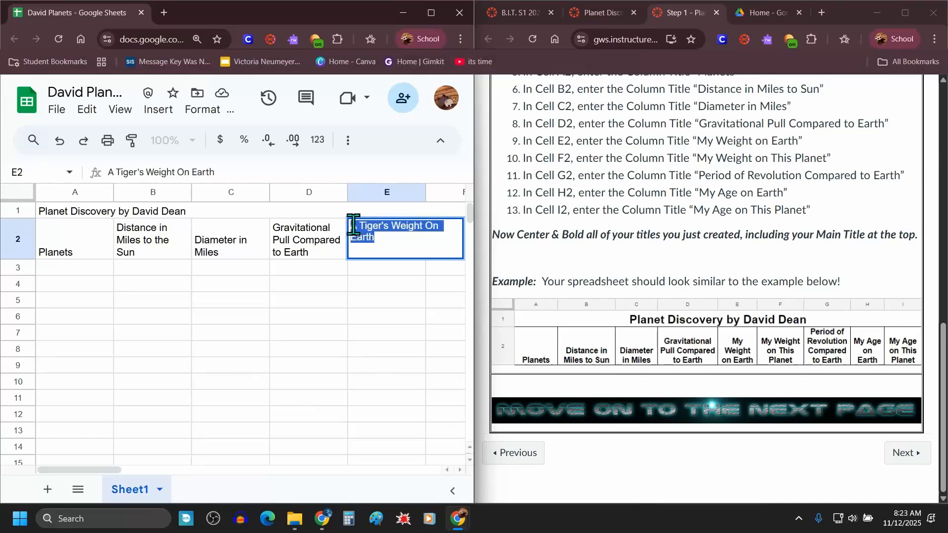
Step: Replace E2's contents with the title "My Weight on Earth"
{"action": "key", "text": "BackSpace"}
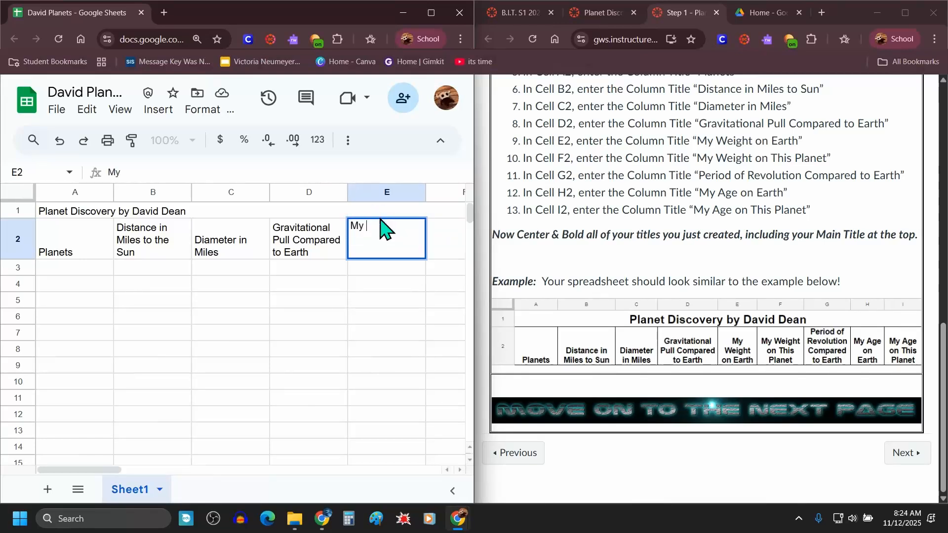
{"action": "type", "text": "My Weight on Earth"}
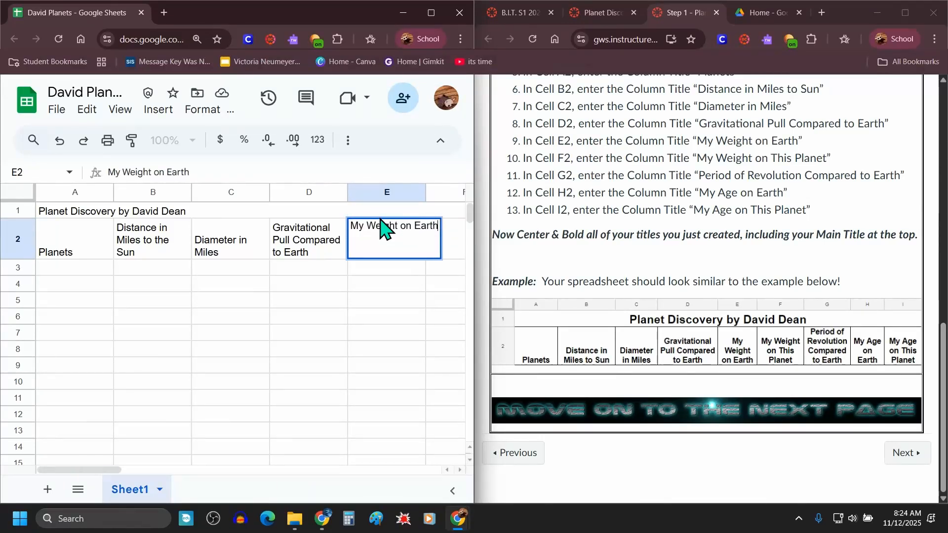
{"action": "key", "text": "Tab"}
Step: Enter the column titles "My Weight on This Planet" in F2 and "Period of Revolution Compared to Earth" in G2
{"action": "type", "text": "M"}
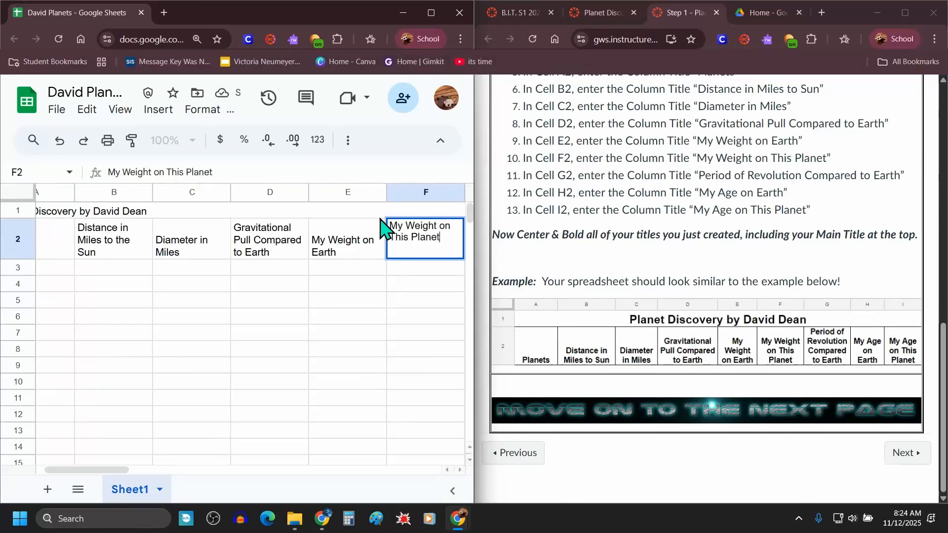
{"action": "key", "text": "Tab"}
{"action": "type", "text": "Perio"}
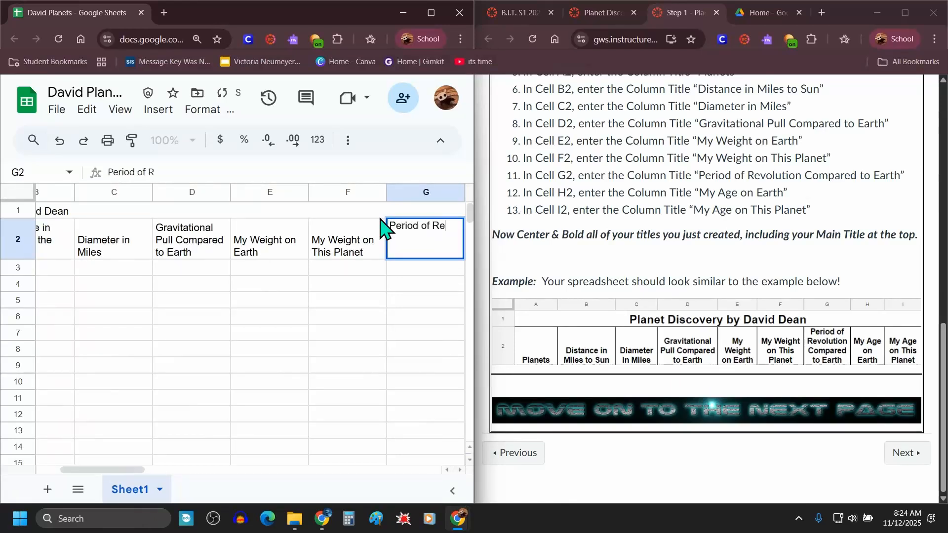
{"action": "type", "text": "d of Revolution Compare"}
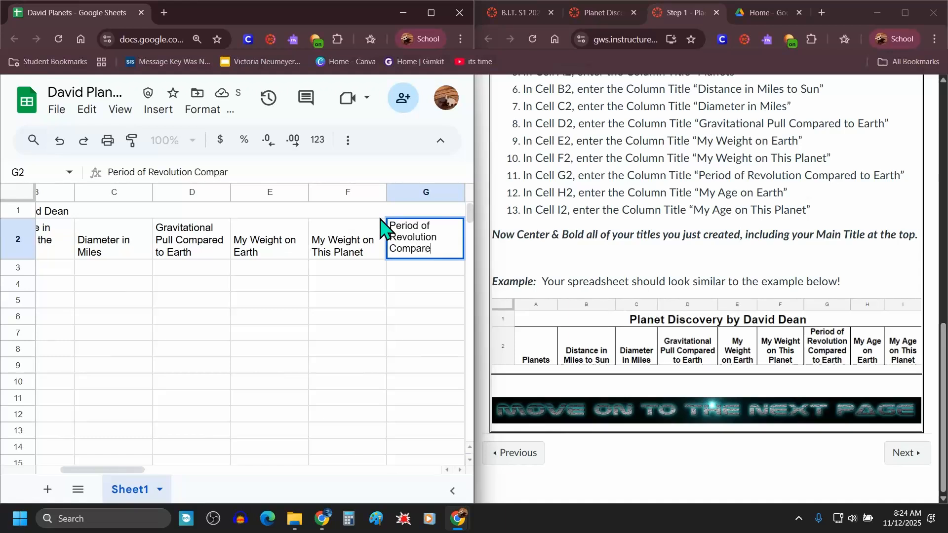
{"action": "type", "text": "d to Earth"}
{"action": "key", "text": "Tab"}
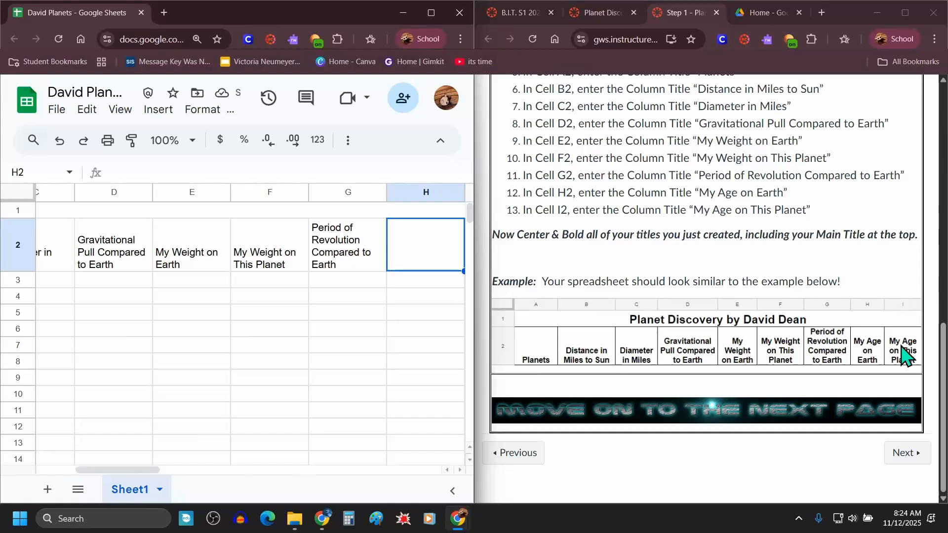
Step: Enter the column titles "My Age on Earth" in H2 and "My Age on This Planet" in I2
{"action": "left_click", "coordinate": [410, 270]}
{"action": "type", "text": "My Age"}
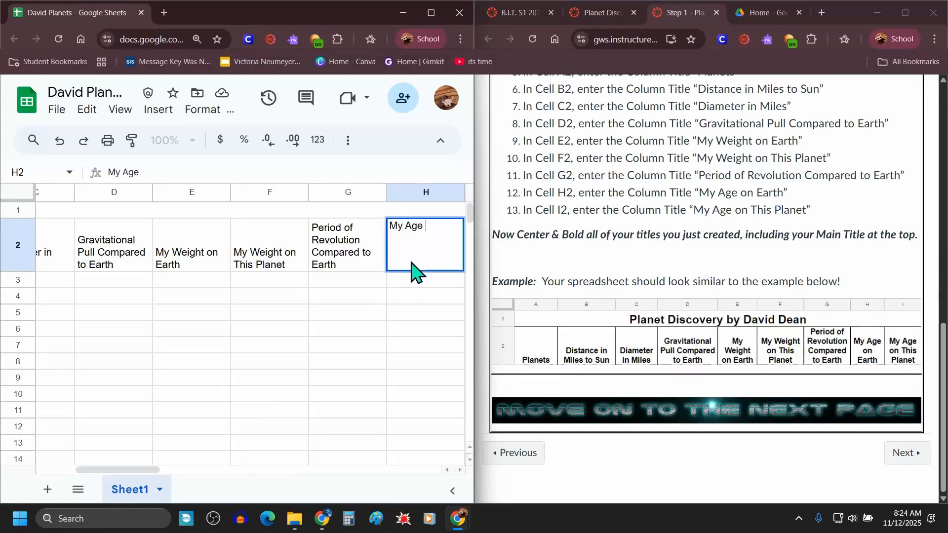
{"action": "type", "text": " on Eart"}
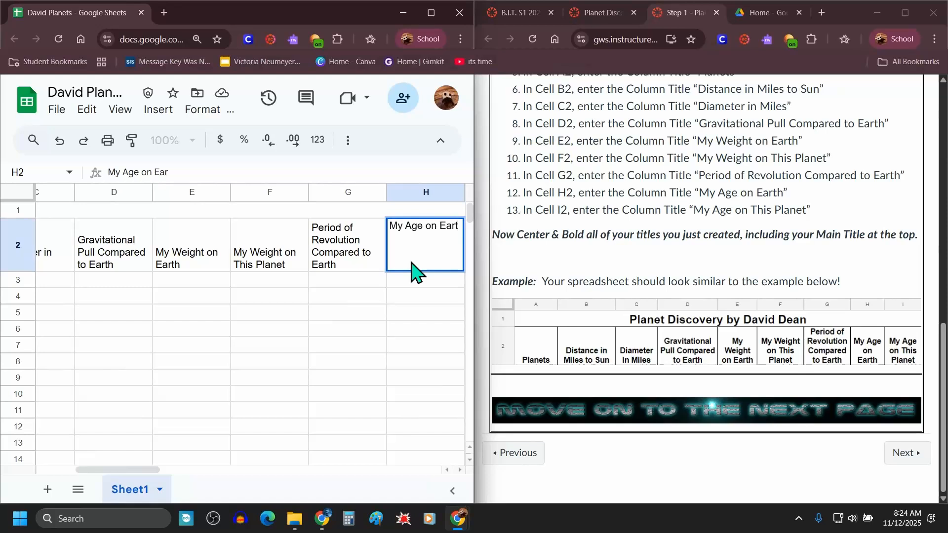
{"action": "type", "text": "h"}
{"action": "key", "text": "Tab"}
{"action": "type", "text": "My A"}
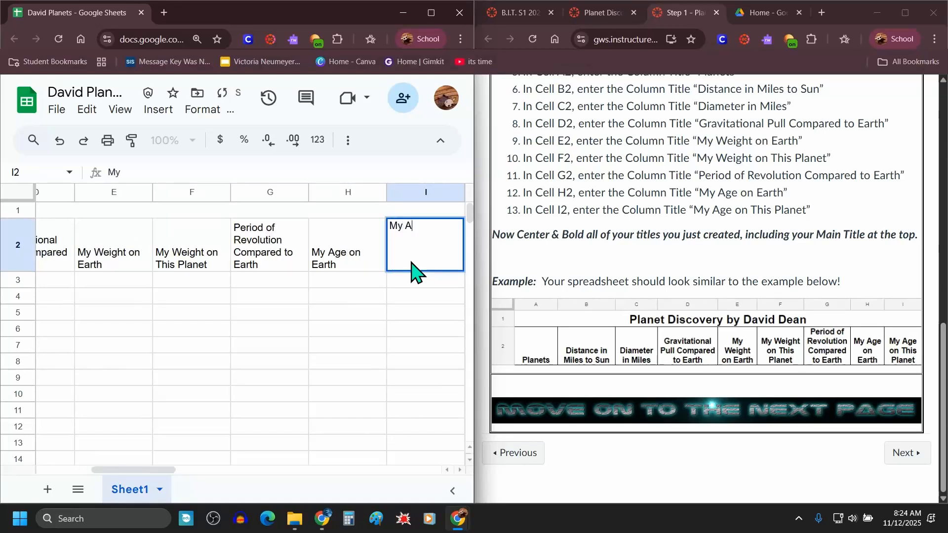
{"action": "type", "text": "ge on This PP"}
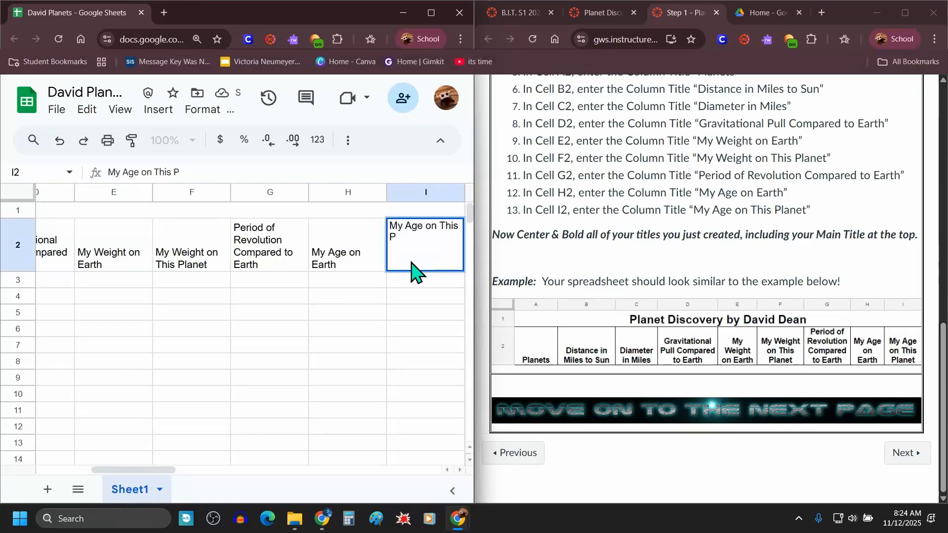
{"action": "key", "text": "Tab"}
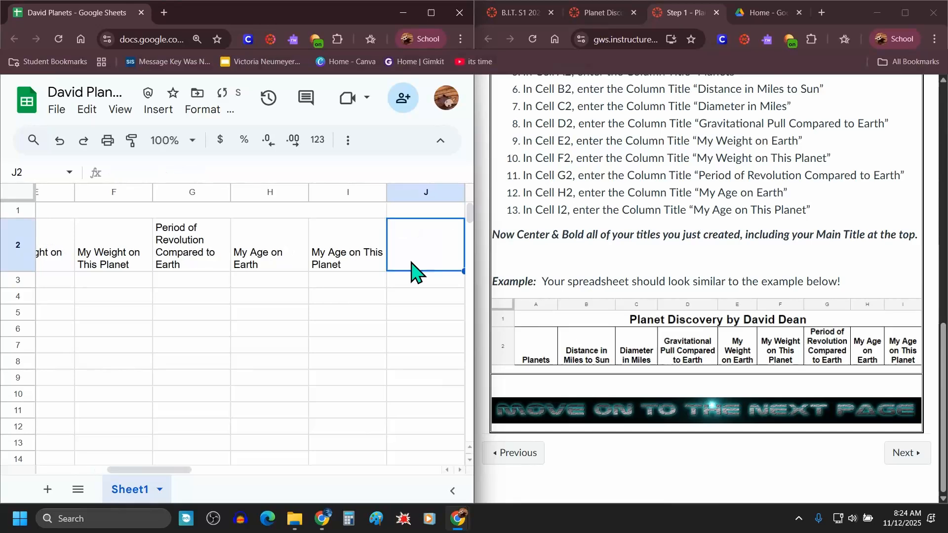
Step: Bring the spreadsheet into a full-size window and review the instruction to center and bold all titles
{"action": "left_click_drag", "start_coordinate": [74, 19], "coordinate": [646, 15]}
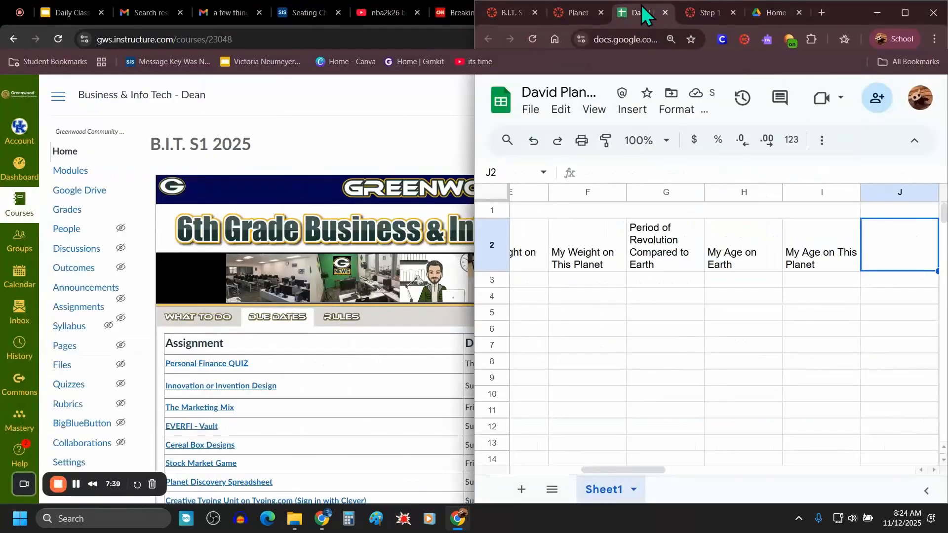
{"action": "left_click", "coordinate": [906, 13]}
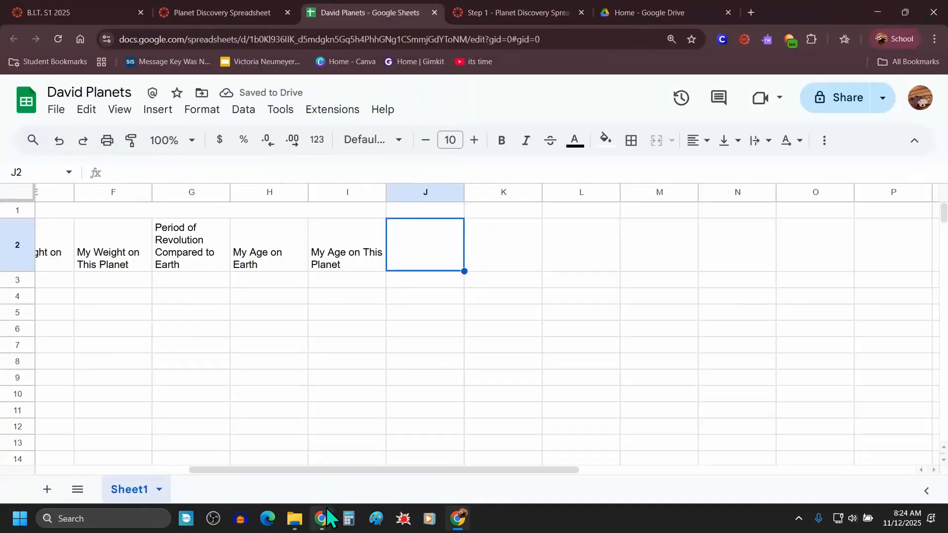
{"action": "left_click_drag", "start_coordinate": [328, 470], "coordinate": [190, 478]}
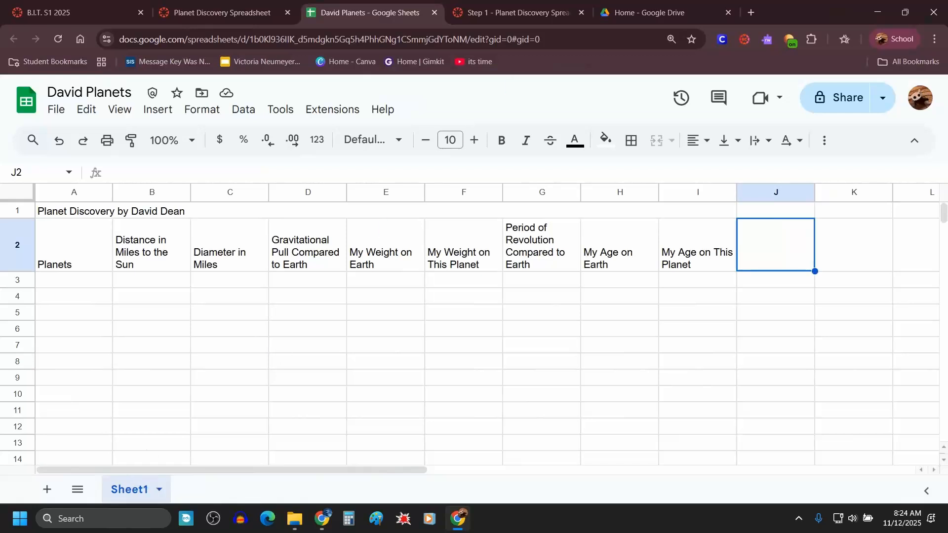
{"action": "left_click", "coordinate": [523, 12]}
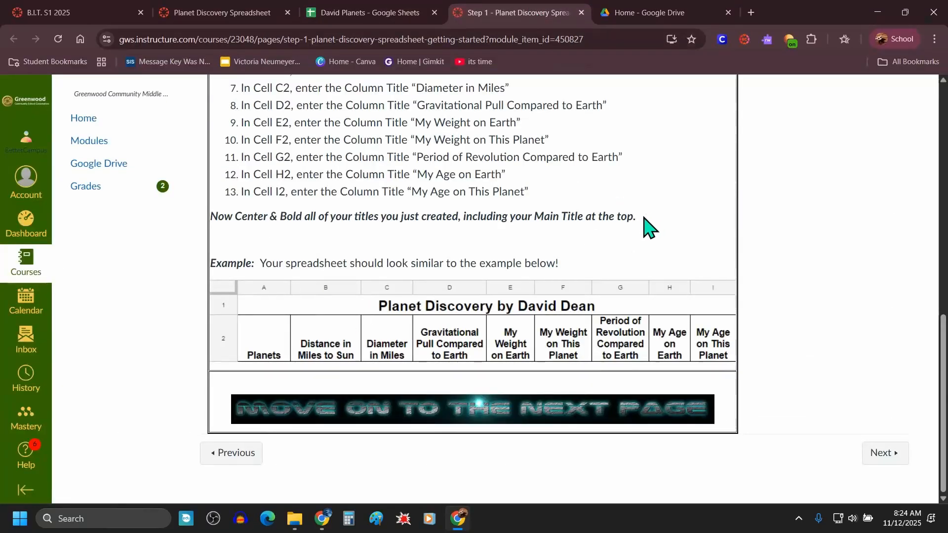
{"action": "left_click_drag", "start_coordinate": [650, 226], "coordinate": [211, 227]}
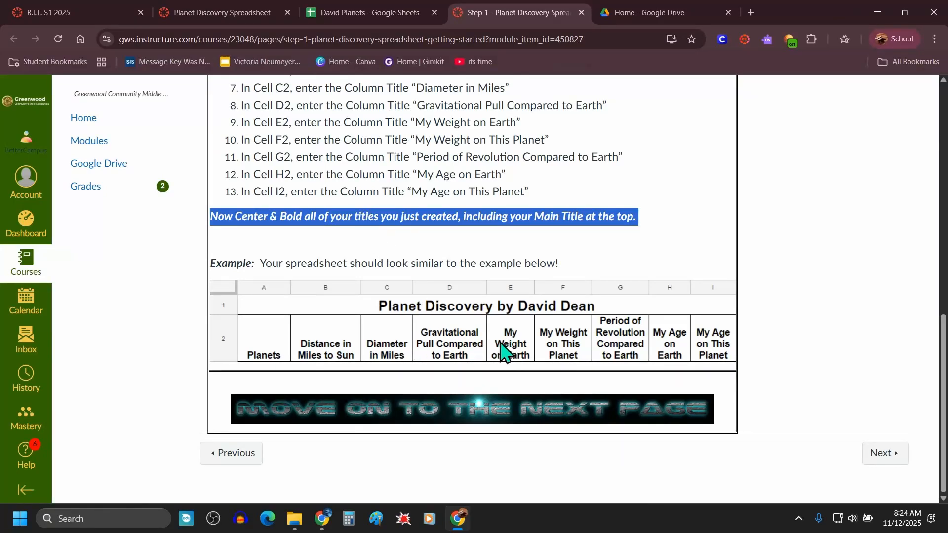
Step: Bold and center the main title and all column headings in rows 1 and 2
{"action": "left_click", "coordinate": [372, 15]}
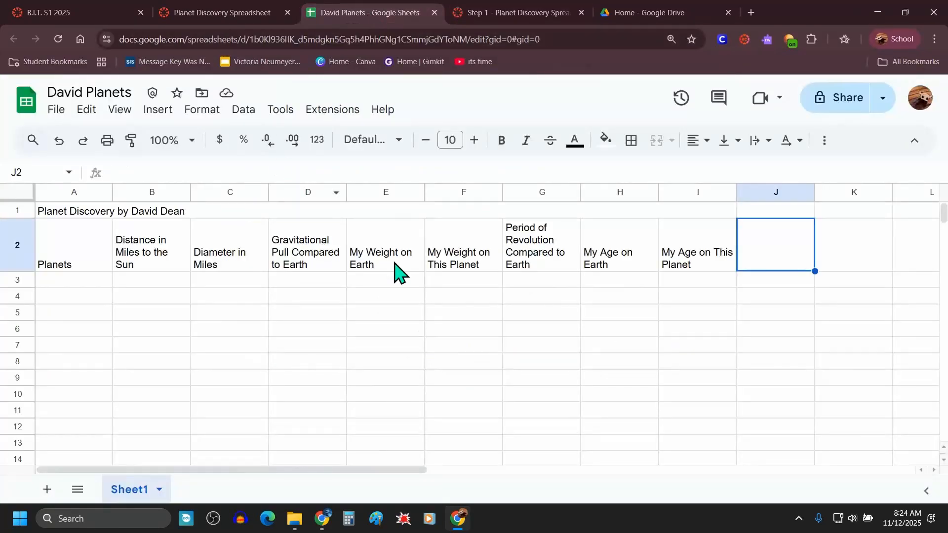
{"action": "left_click_drag", "start_coordinate": [683, 254], "coordinate": [95, 220]}
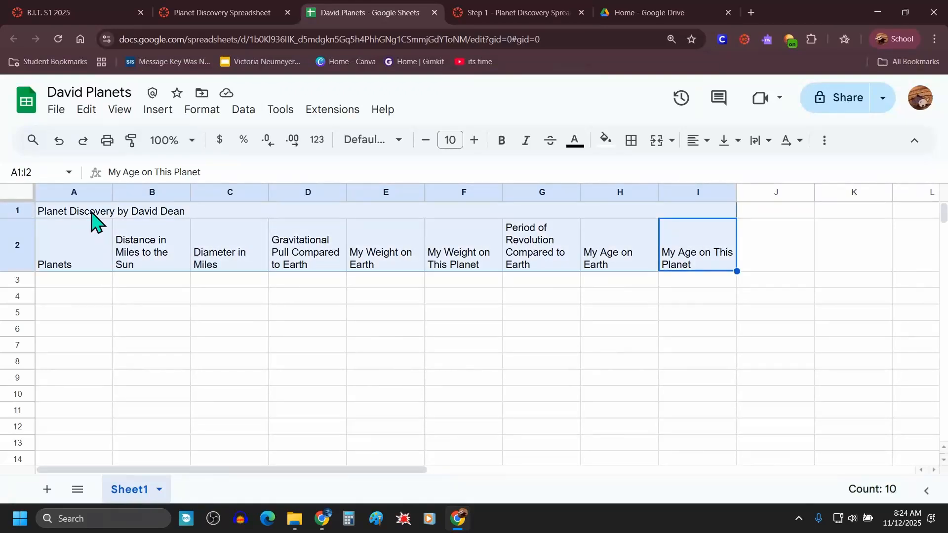
{"action": "left_click", "coordinate": [501, 141]}
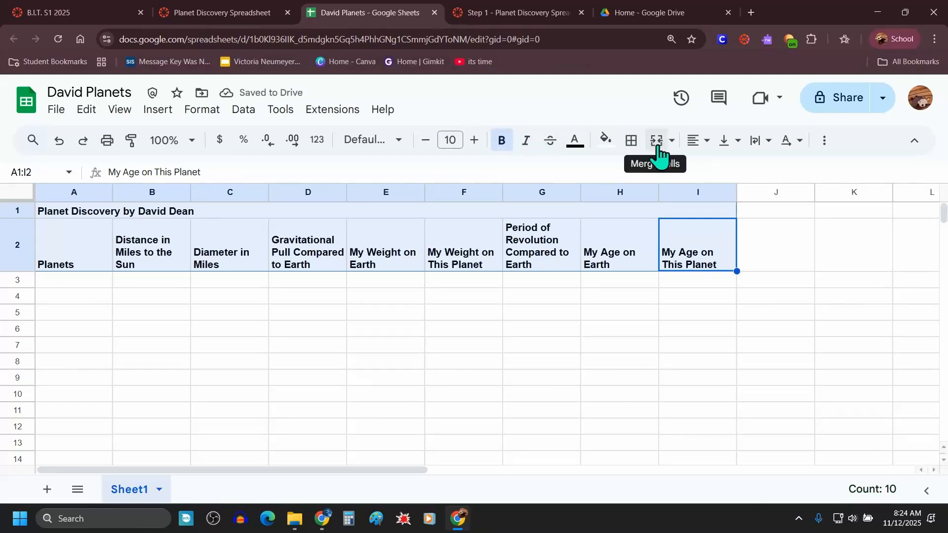
{"action": "left_click", "coordinate": [705, 148]}
{"action": "left_click", "coordinate": [722, 168]}
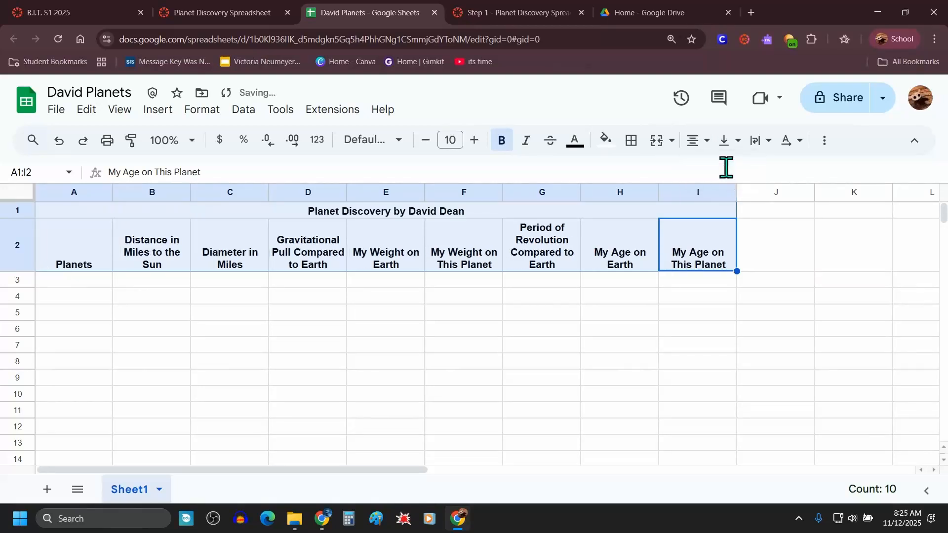
{"action": "left_click", "coordinate": [652, 347]}
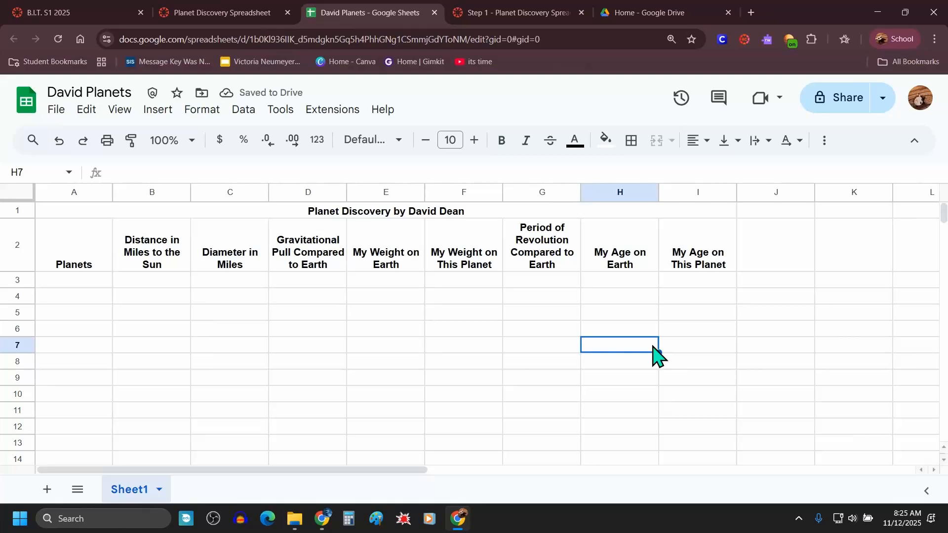
Step: Compare the headings with the example, then open the Step 2 instructions page and review its tasks
{"action": "left_click_drag", "start_coordinate": [687, 262], "coordinate": [367, 217]}
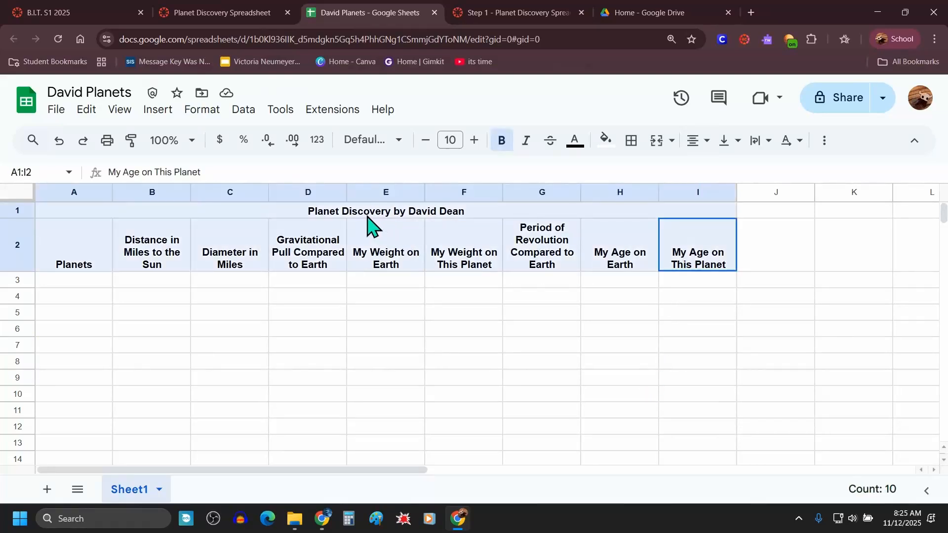
{"action": "left_click", "coordinate": [514, 12]}
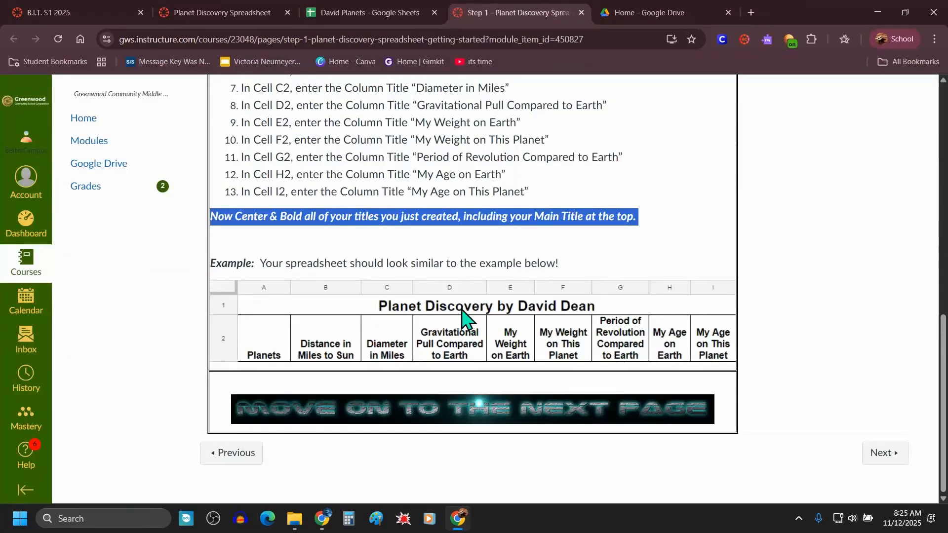
{"action": "mouse_move", "coordinate": [488, 278]}
{"action": "left_mouse_down"}
{"action": "mouse_move", "coordinate": [499, 313]}
{"action": "mouse_move", "coordinate": [490, 269]}
{"action": "left_mouse_up"}
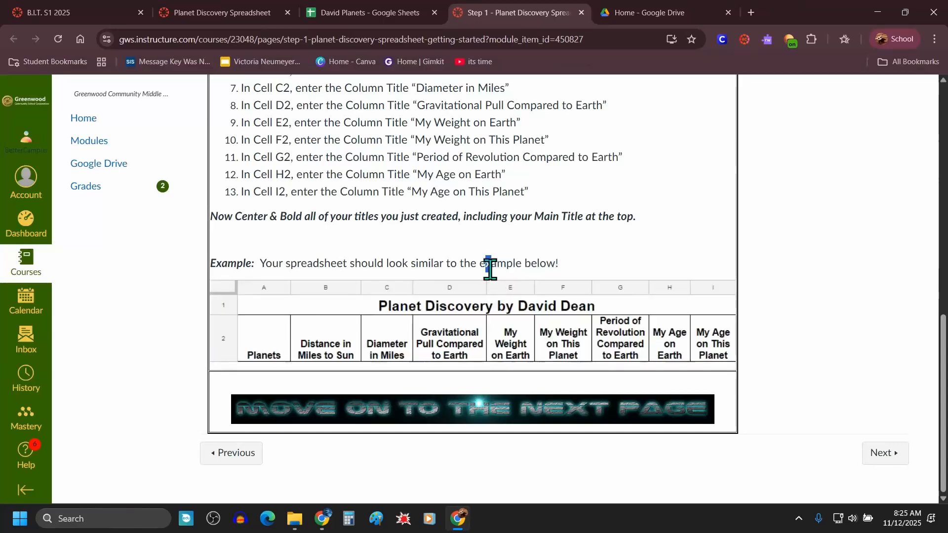
{"action": "left_click", "coordinate": [495, 267]}
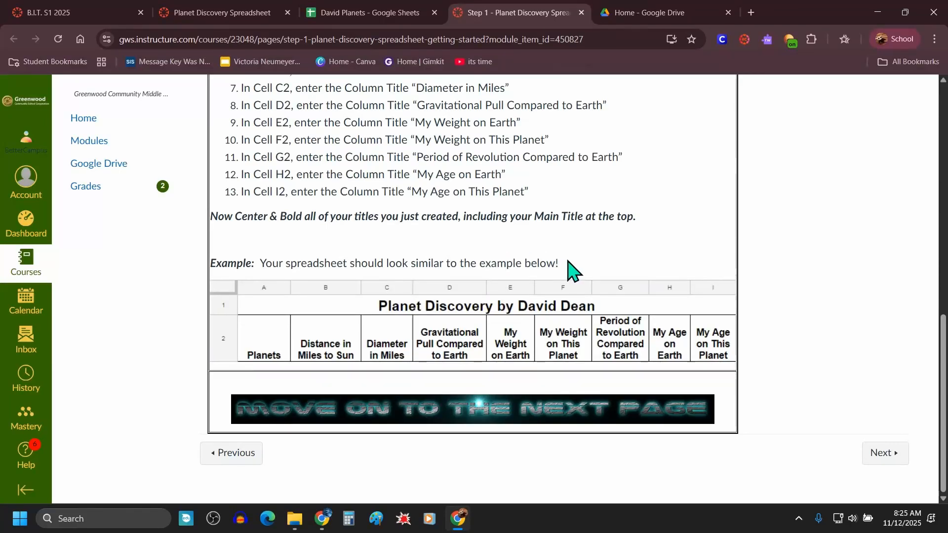
{"action": "left_click", "coordinate": [880, 460]}
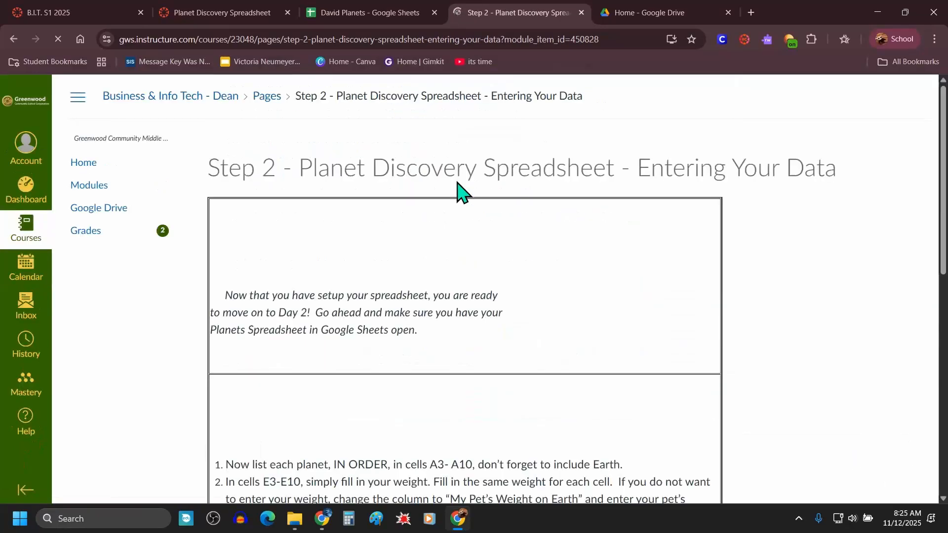
{"action": "scroll", "coordinate": [451, 314], "scroll_direction": "down", "scroll_amount": 4}
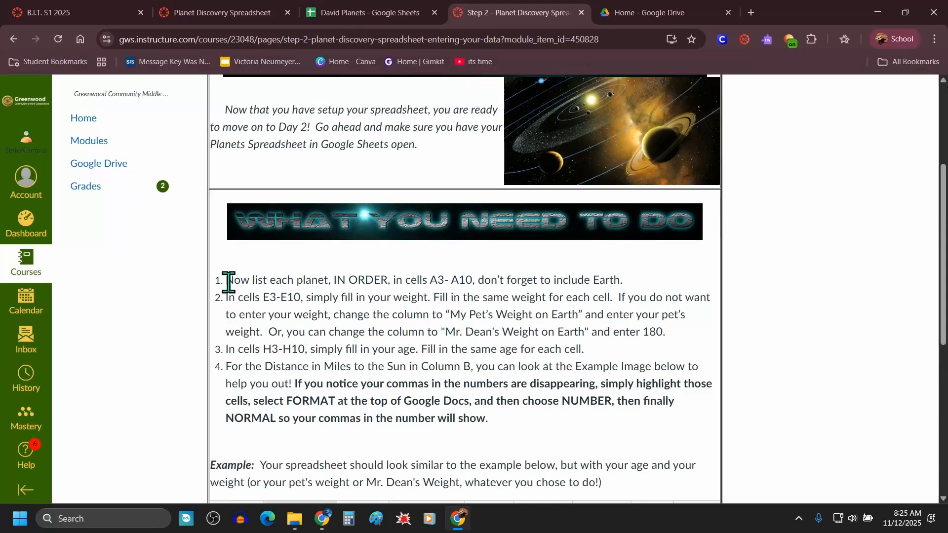
{"action": "left_click_drag", "start_coordinate": [227, 280], "coordinate": [625, 280]}
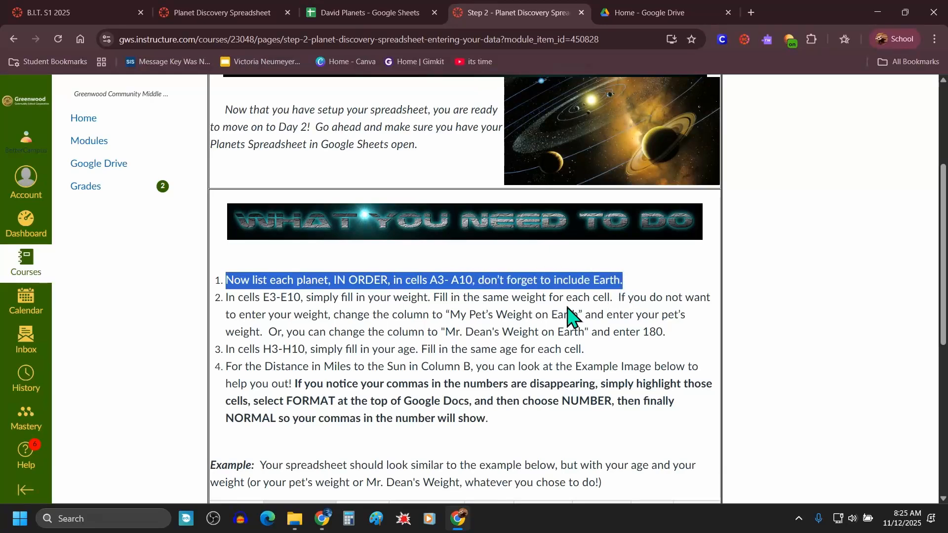
{"action": "scroll", "coordinate": [567, 317], "scroll_direction": "down", "scroll_amount": 5}
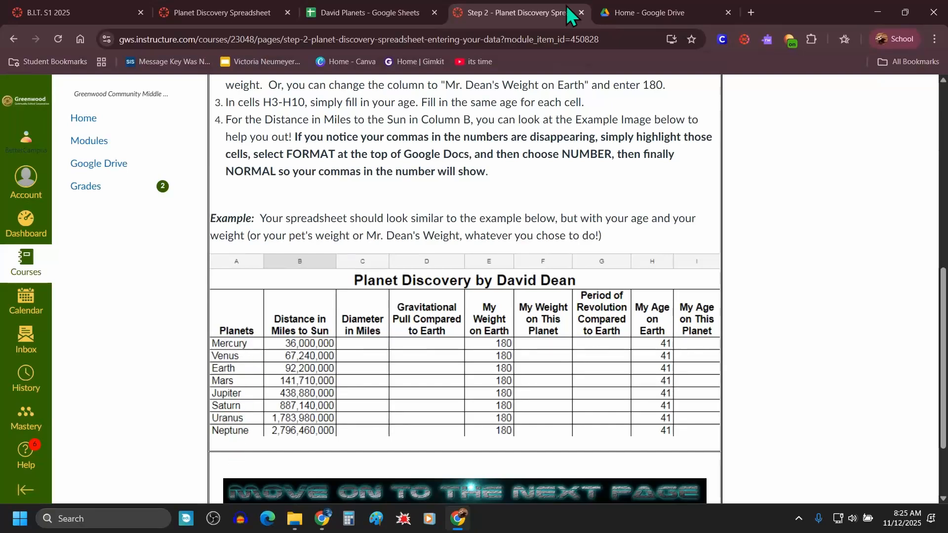
Step: Enter the planets Mercury, Venus and Earth in cells A3 to A5
{"action": "left_click", "coordinate": [363, 15]}
{"action": "left_click", "coordinate": [57, 282]}
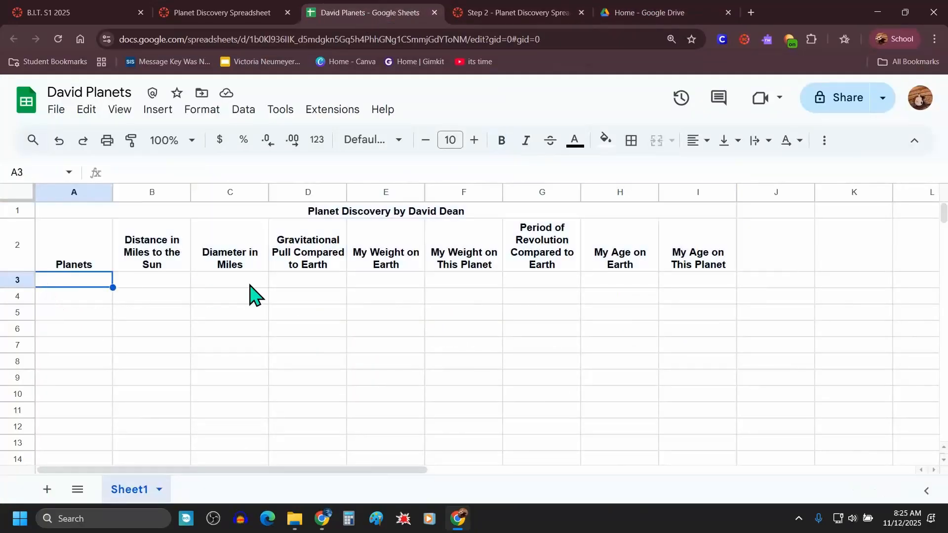
{"action": "type", "text": "Mercury"}
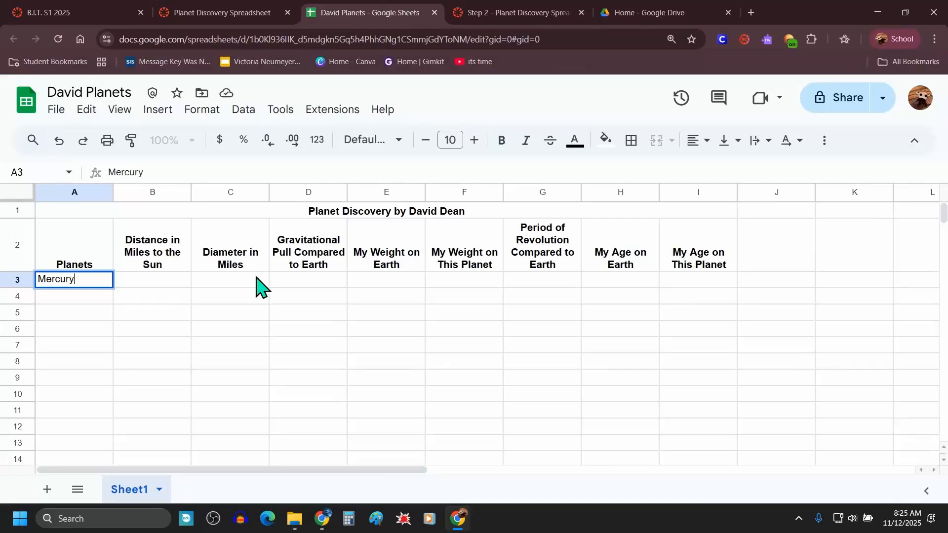
{"action": "key", "text": "Return"}
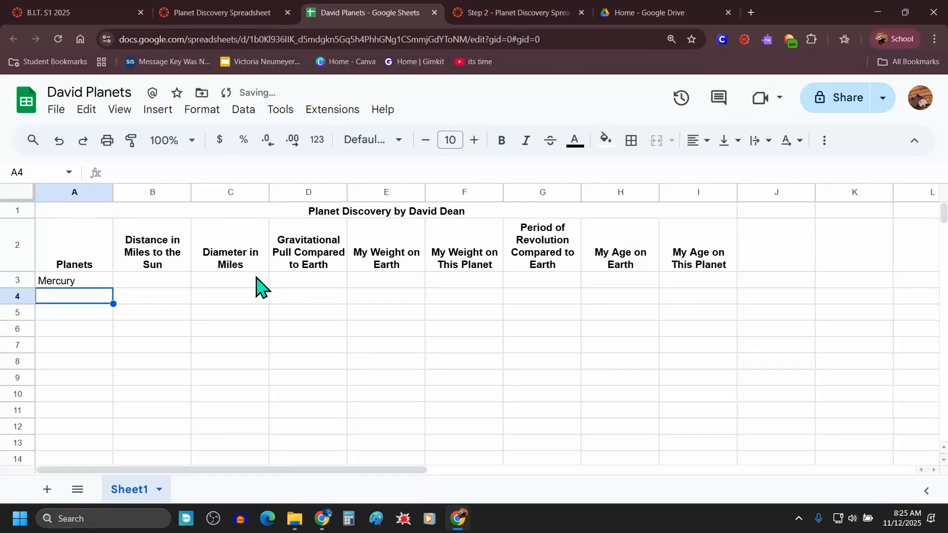
{"action": "type", "text": "Venus"}
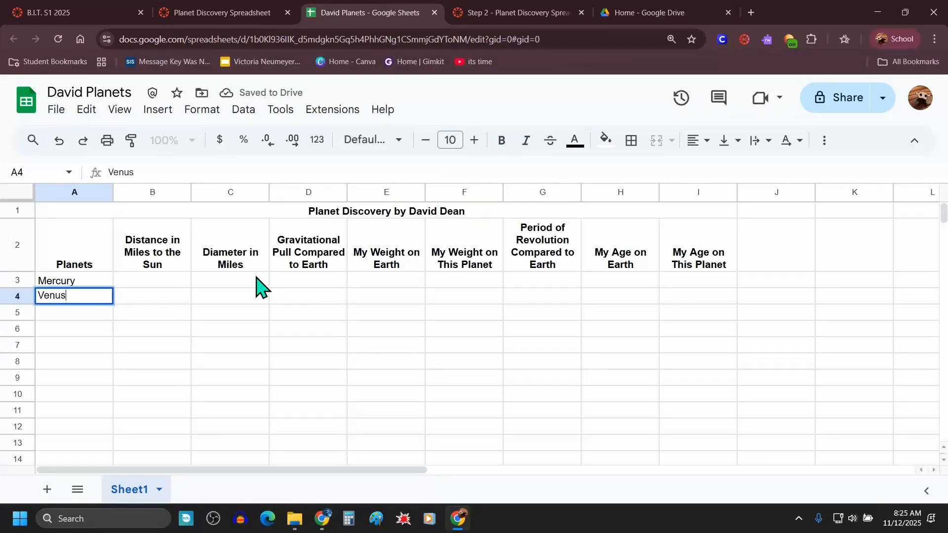
{"action": "key", "text": "Return"}
{"action": "type", "text": "Earth"}
{"action": "key", "text": "Return"}
Step: Enter the planets Mars, Jupiter, Saturn, Uranus and Neptune in cells A6 to A10
{"action": "type", "text": "M"}
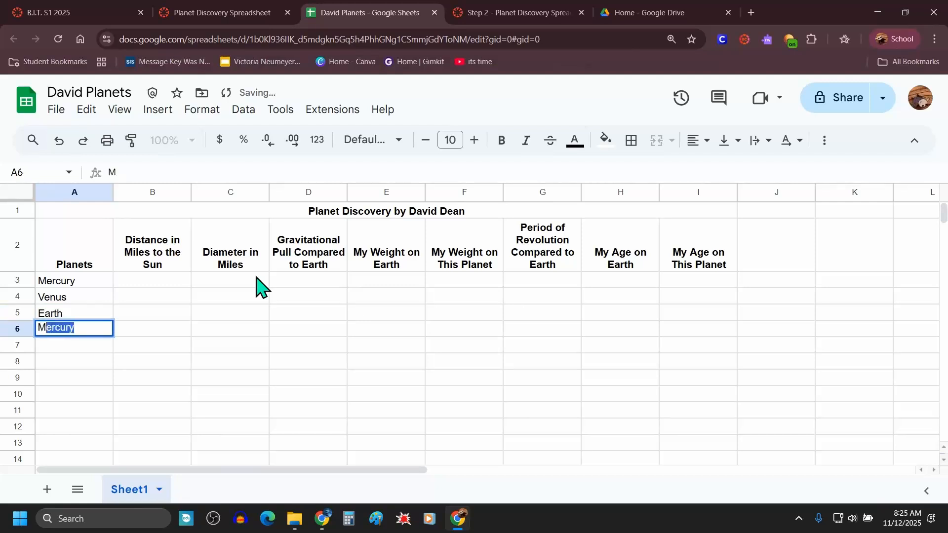
{"action": "type", "text": "ars"}
{"action": "key", "text": "Return"}
{"action": "type", "text": "Jup"}
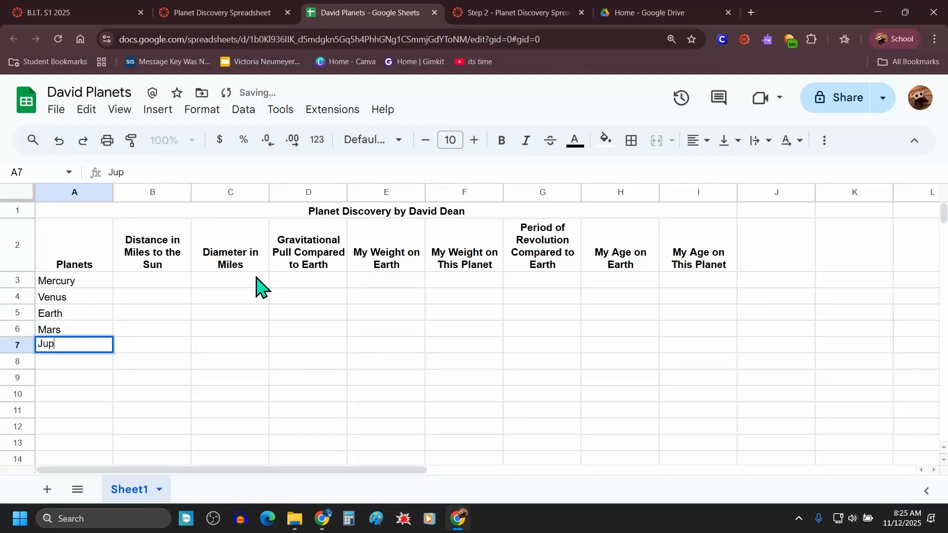
{"action": "type", "text": "iter"}
{"action": "key", "text": "Return"}
{"action": "type", "text": "Satur"}
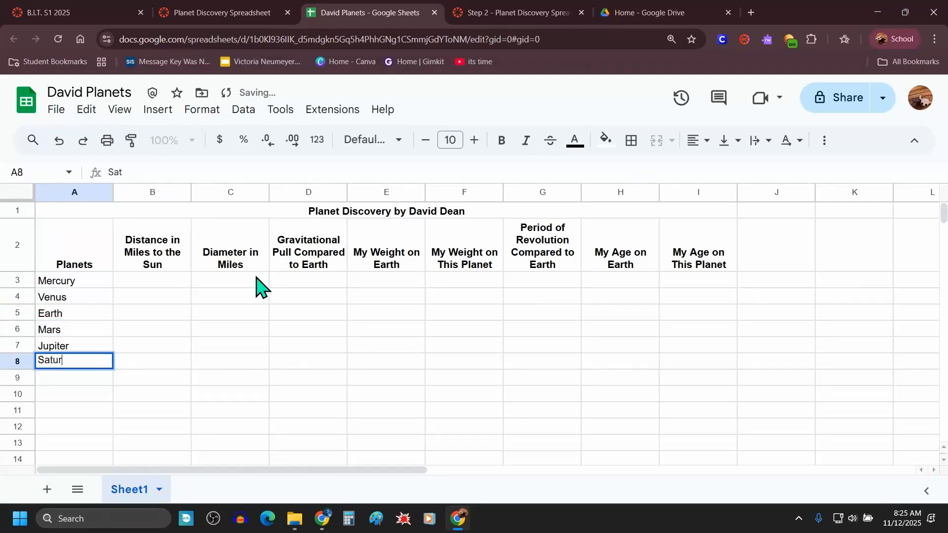
{"action": "type", "text": "n"}
{"action": "key", "text": "Return"}
{"action": "type", "text": "Uran"}
{"action": "key", "text": "Return"}
{"action": "type", "text": "N"}
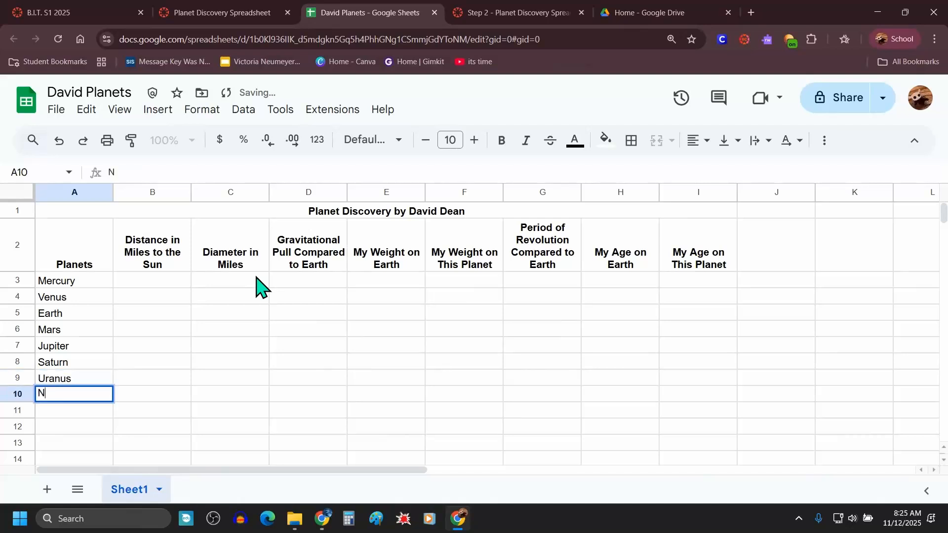
{"action": "type", "text": "eptune"}
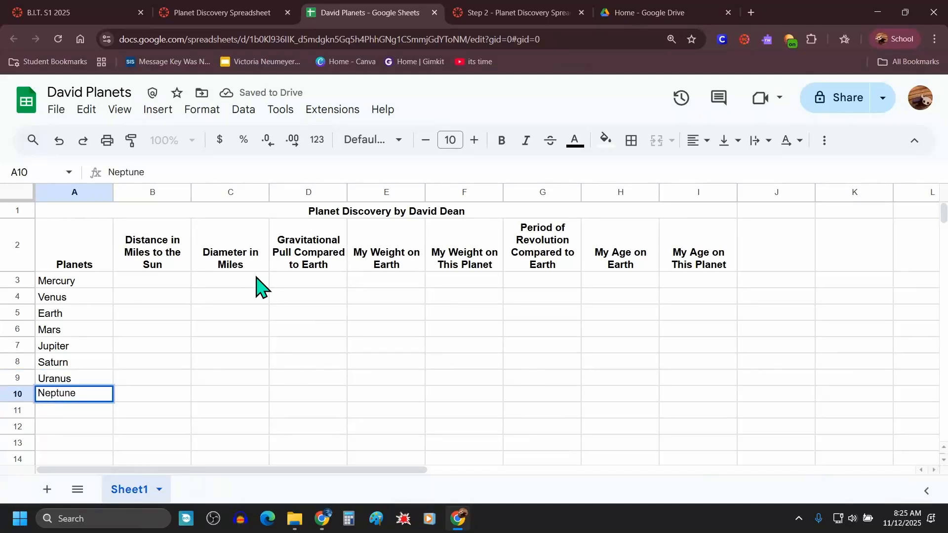
{"action": "key", "text": "Tab"}
{"action": "key", "text": "Tab"}
Step: Review the Step 2 instruction about filling in a weight in cells E3 to E10
{"action": "left_click_drag", "start_coordinate": [68, 282], "coordinate": [69, 398]}
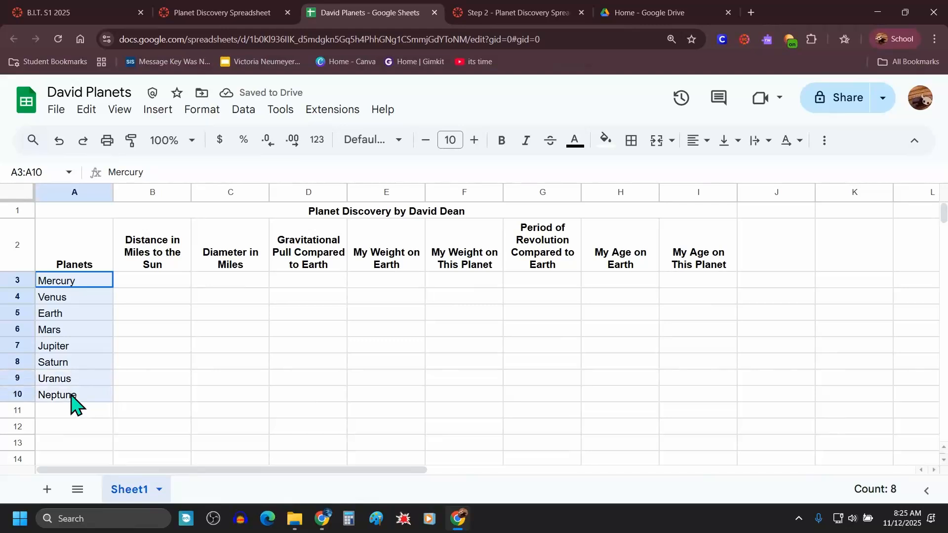
{"action": "left_click_drag", "start_coordinate": [185, 346], "coordinate": [207, 345]}
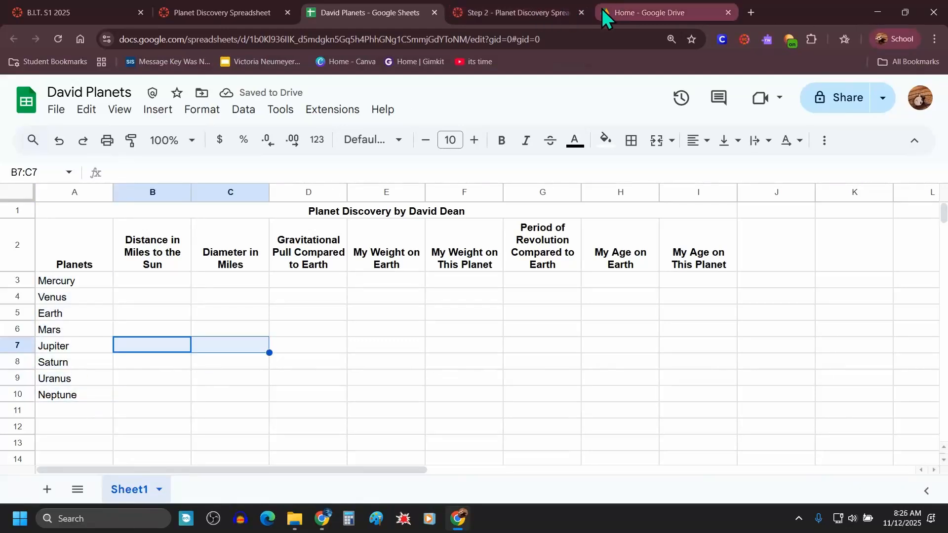
{"action": "left_click", "coordinate": [499, 14]}
{"action": "scroll", "coordinate": [375, 247], "scroll_direction": "up", "scroll_amount": 3}
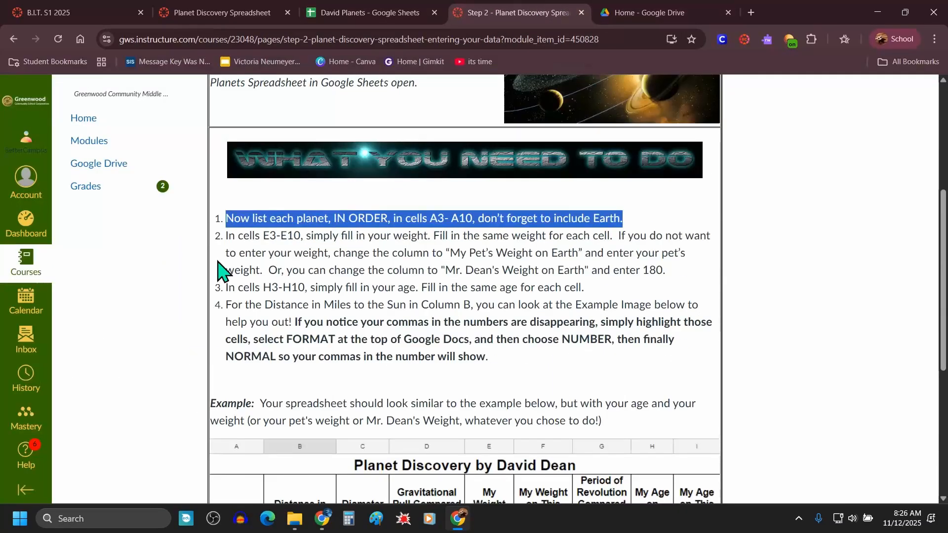
{"action": "left_click_drag", "start_coordinate": [226, 236], "coordinate": [687, 283]}
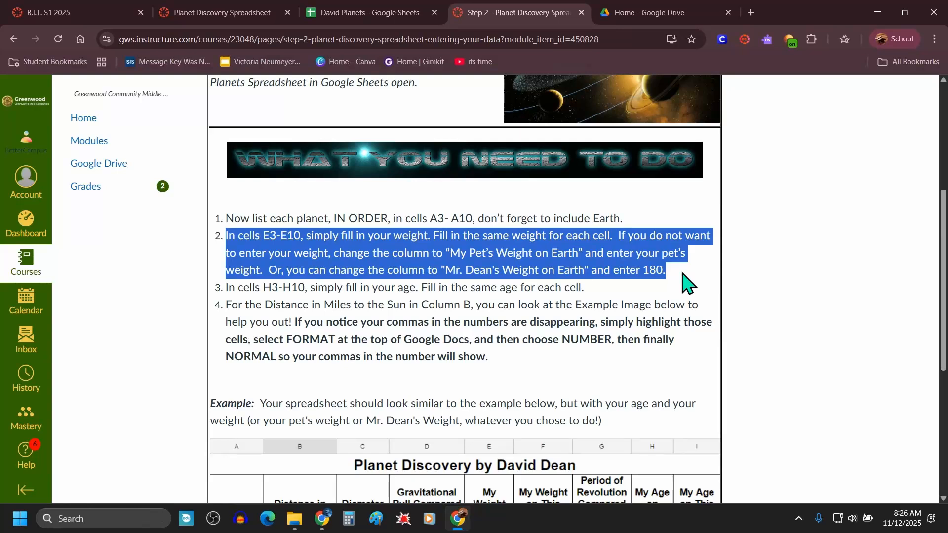
{"action": "left_click", "coordinate": [401, 11]}
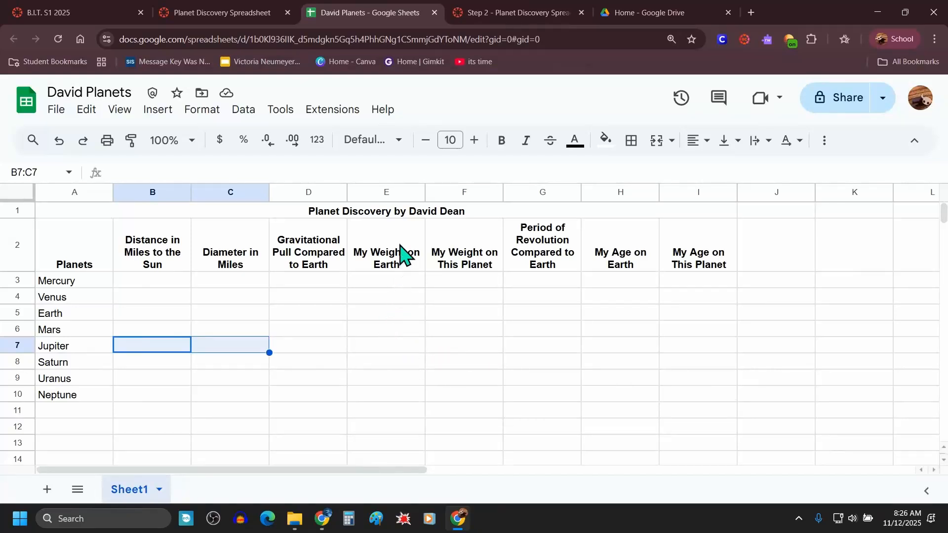
Step: Fill cells E3 to E10 with the weight 180 under My Weight on Earth
{"action": "left_click_drag", "start_coordinate": [383, 279], "coordinate": [380, 395]}
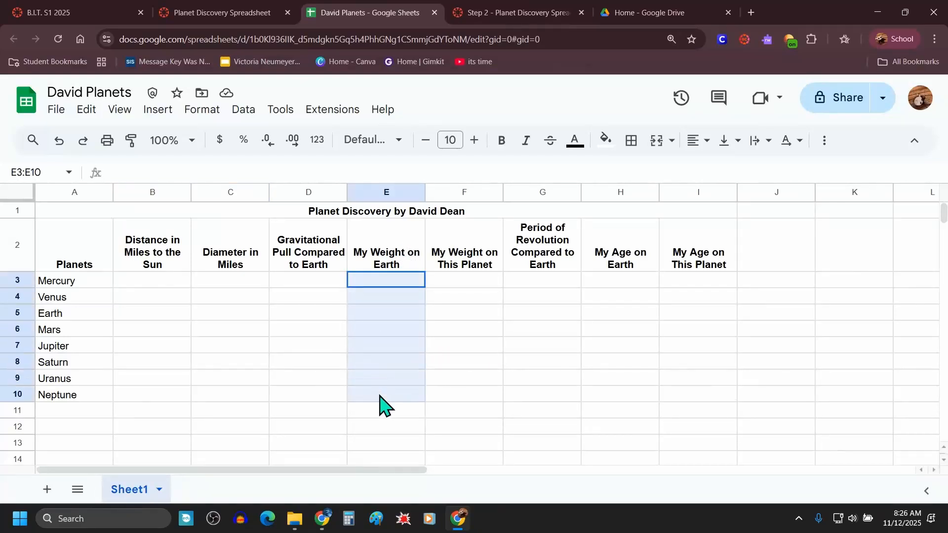
{"action": "left_click", "coordinate": [386, 285]}
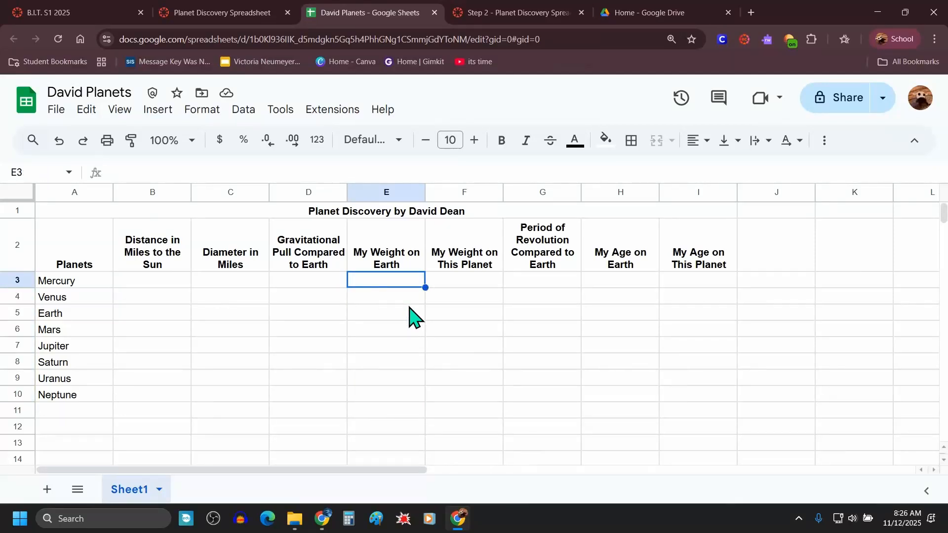
{"action": "type", "text": "180"}
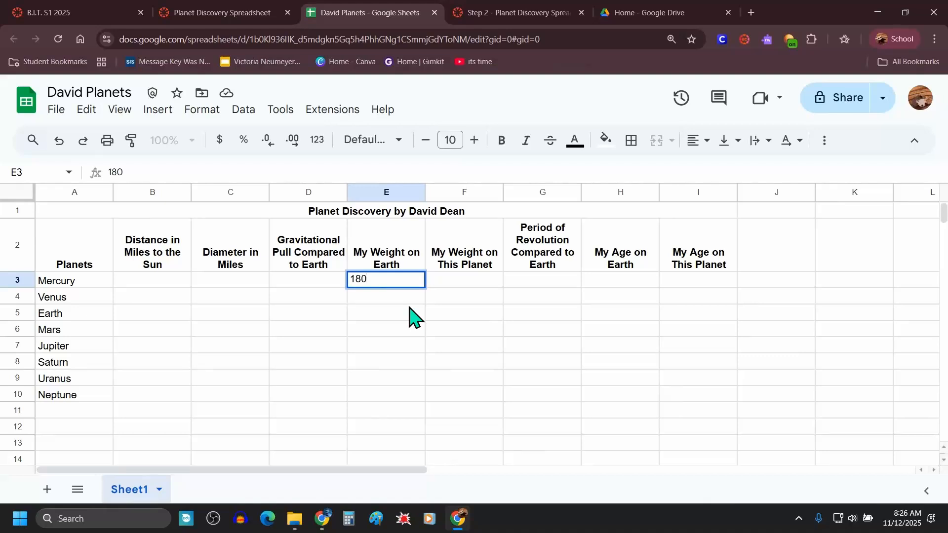
{"action": "key", "text": "Return"}
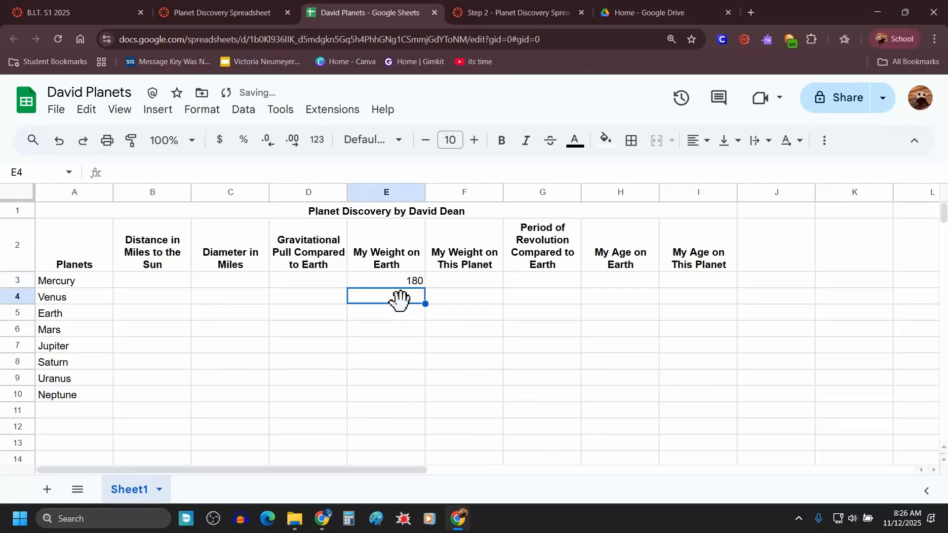
{"action": "left_click", "coordinate": [402, 283]}
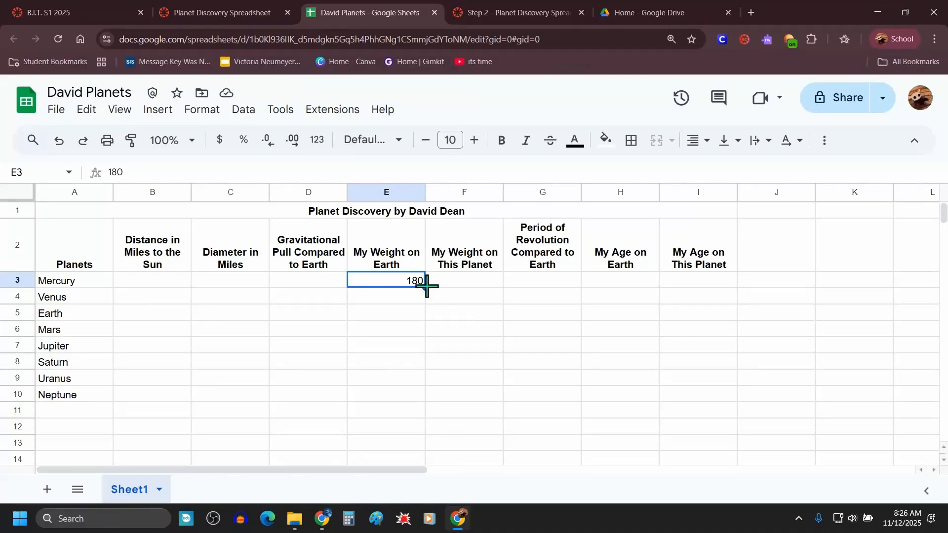
{"action": "left_click_drag", "start_coordinate": [427, 287], "coordinate": [413, 403]}
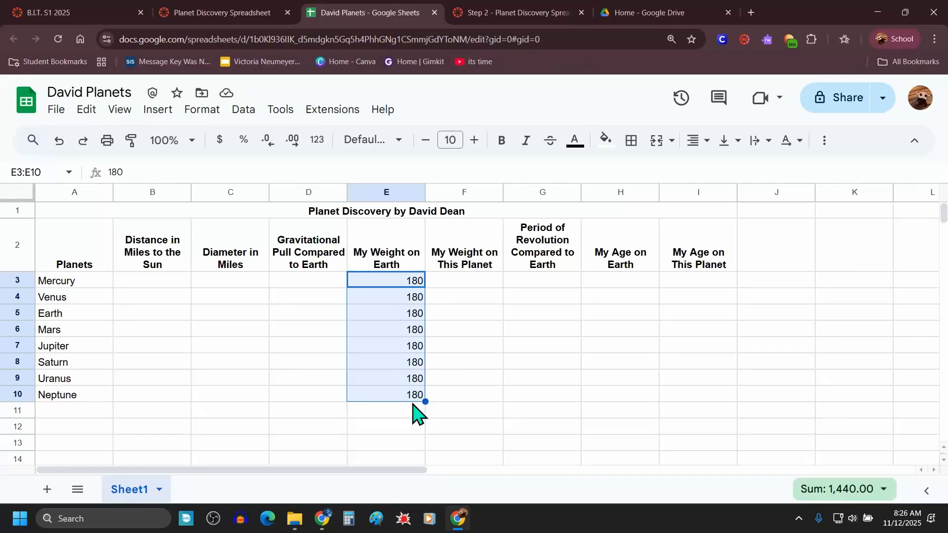
Step: Review the instruction to fill in the age in cells H3 to H10 and the example table
{"action": "left_click", "coordinate": [538, 14]}
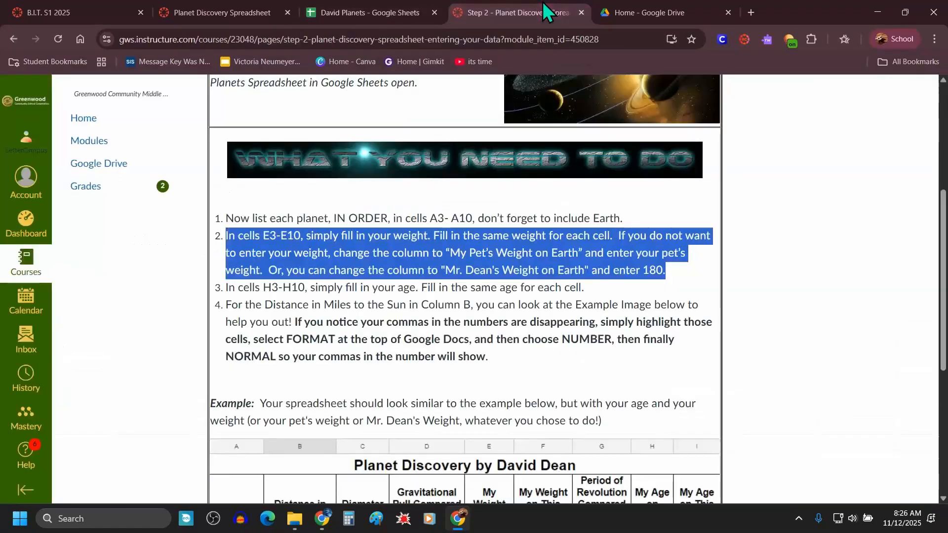
{"action": "left_click", "coordinate": [377, 326]}
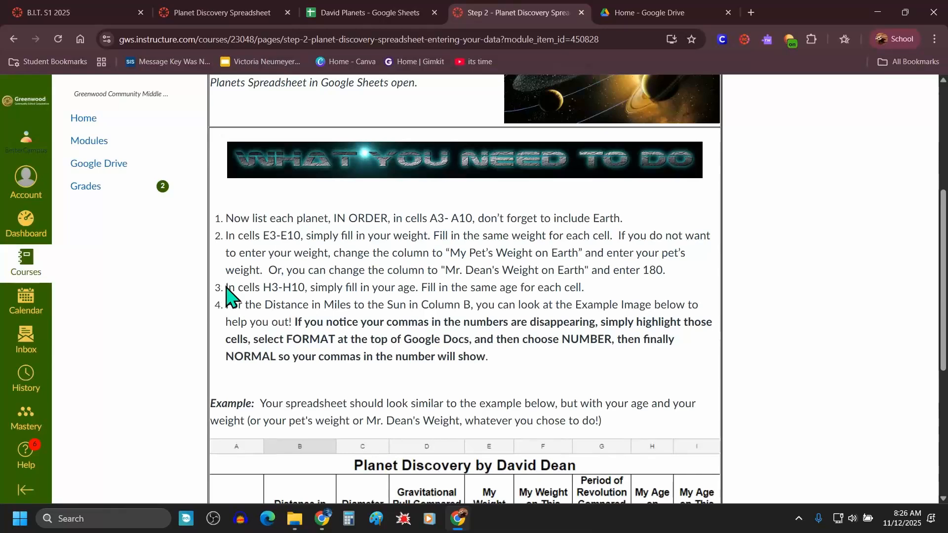
{"action": "left_click_drag", "start_coordinate": [227, 290], "coordinate": [597, 301]}
{"action": "scroll", "coordinate": [600, 302], "scroll_direction": "down", "scroll_amount": 5}
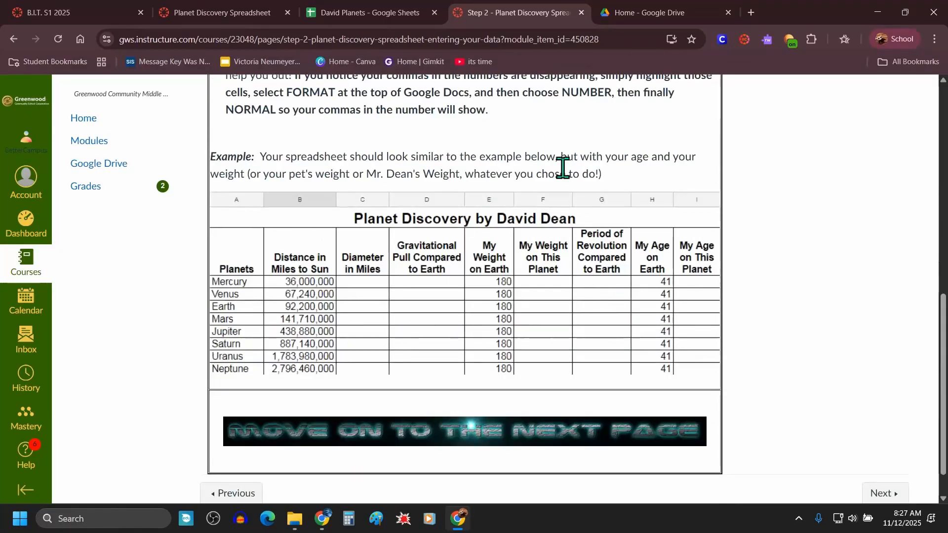
{"action": "scroll", "coordinate": [555, 188], "scroll_direction": "up", "scroll_amount": 3}
{"action": "left_click", "coordinate": [418, 12]}
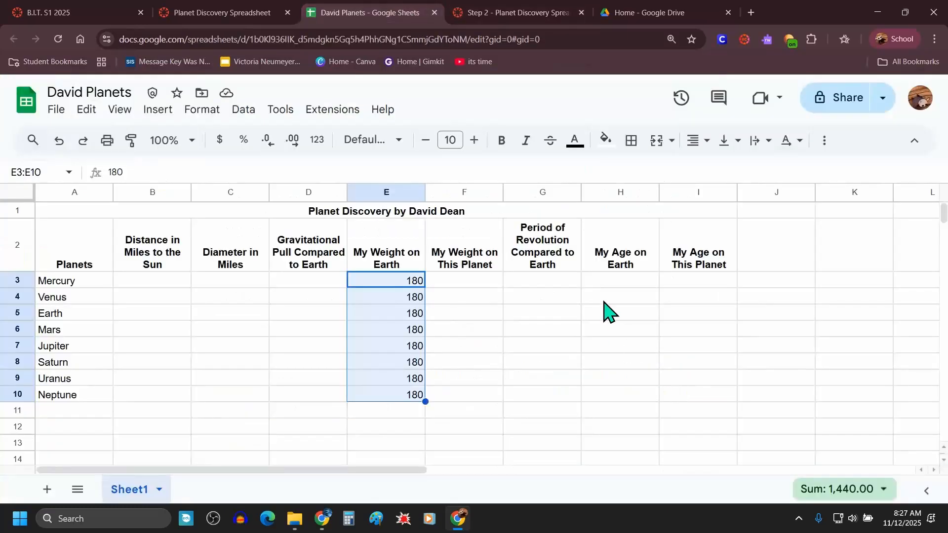
Step: Fill cells H3 to H10 with the age 12 under My Age on Earth
{"action": "left_click", "coordinate": [605, 282]}
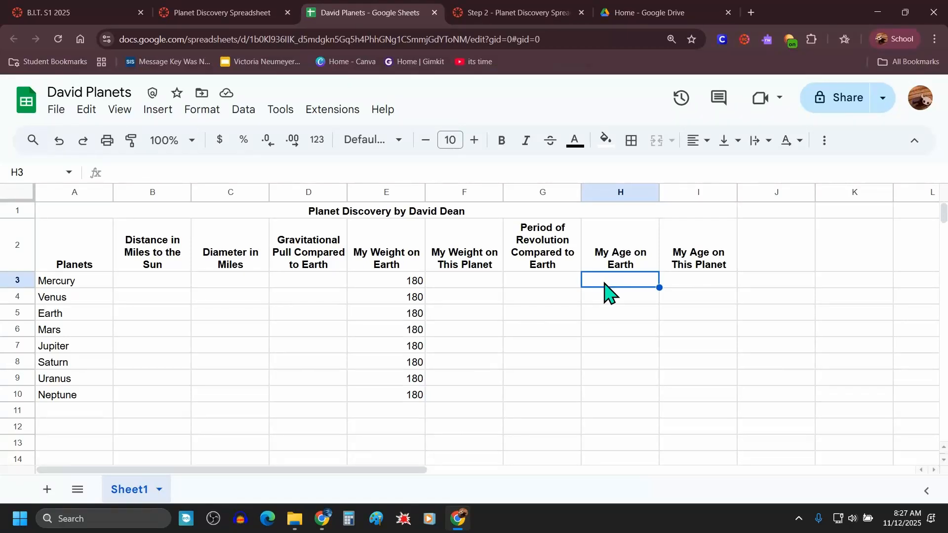
{"action": "type", "text": "12"}
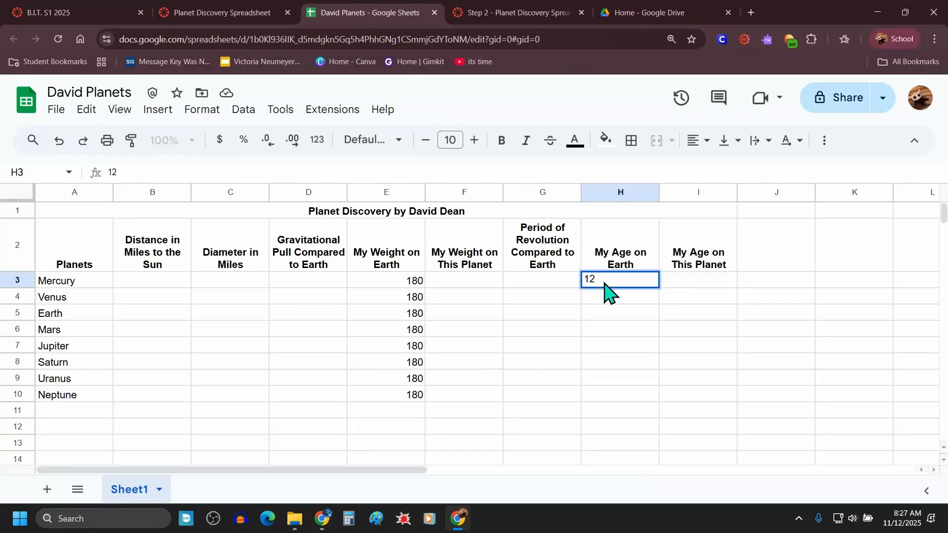
{"action": "key", "text": "Return"}
{"action": "left_click", "coordinate": [616, 285]}
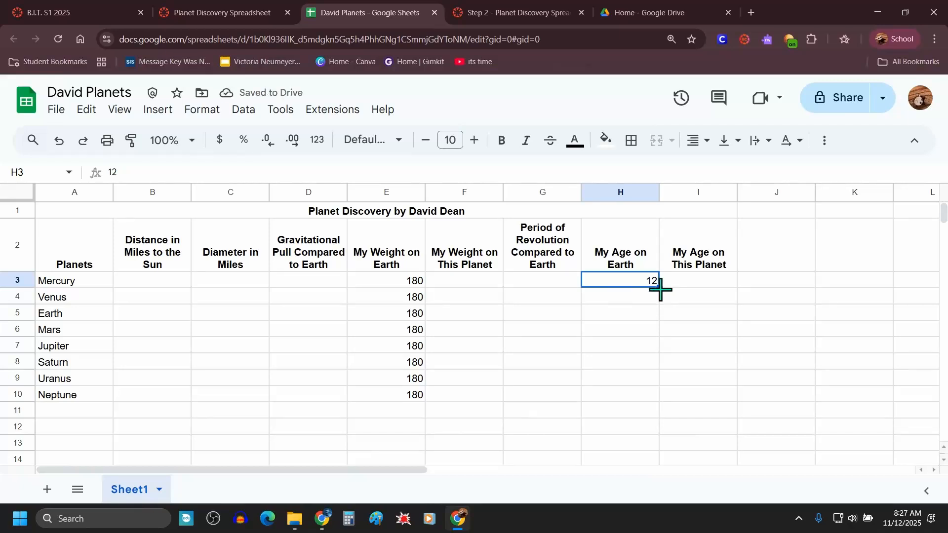
{"action": "left_click_drag", "start_coordinate": [660, 289], "coordinate": [639, 393]}
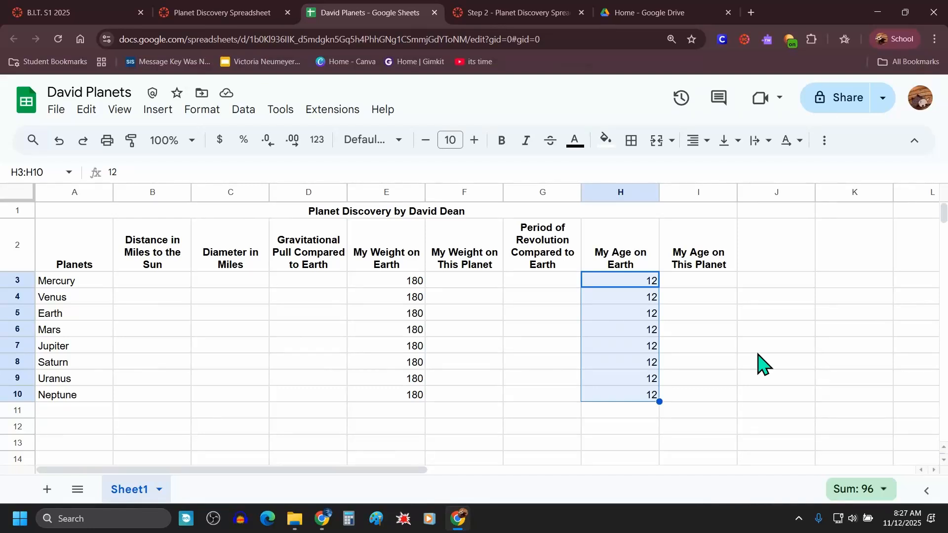
Step: Review the instruction for filling in distances from the Sun in column B and the example table
{"action": "left_click", "coordinate": [540, 15]}
{"action": "left_click", "coordinate": [374, 213]}
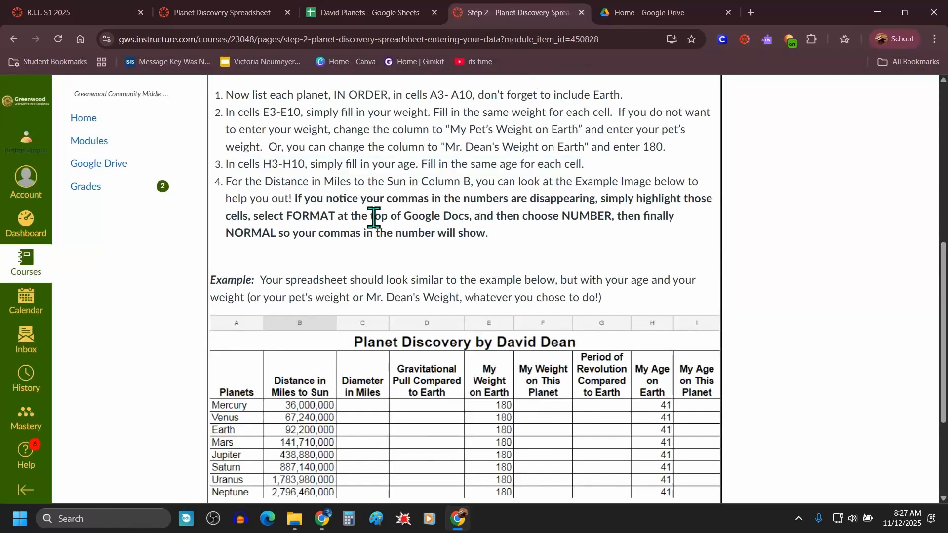
{"action": "left_click_drag", "start_coordinate": [227, 181], "coordinate": [540, 183]}
{"action": "left_click", "coordinate": [597, 180]}
{"action": "left_click_drag", "start_coordinate": [660, 181], "coordinate": [470, 250]}
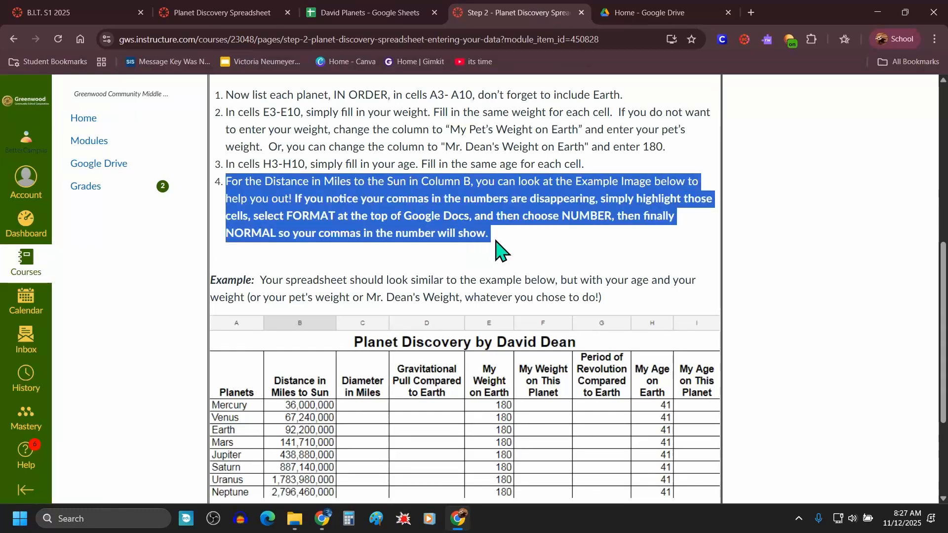
{"action": "scroll", "coordinate": [499, 248], "scroll_direction": "down", "scroll_amount": 3}
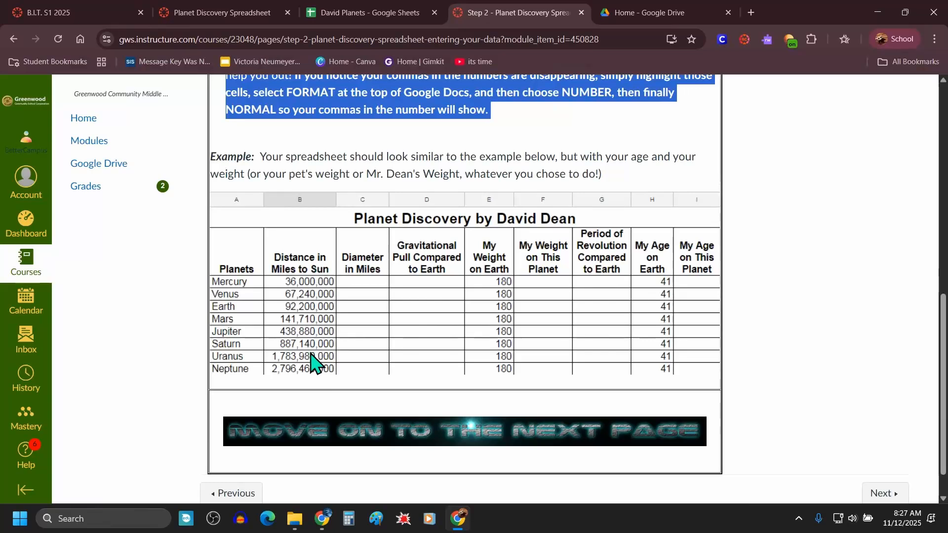
{"action": "scroll", "coordinate": [373, 223], "scroll_direction": "up", "scroll_amount": 1}
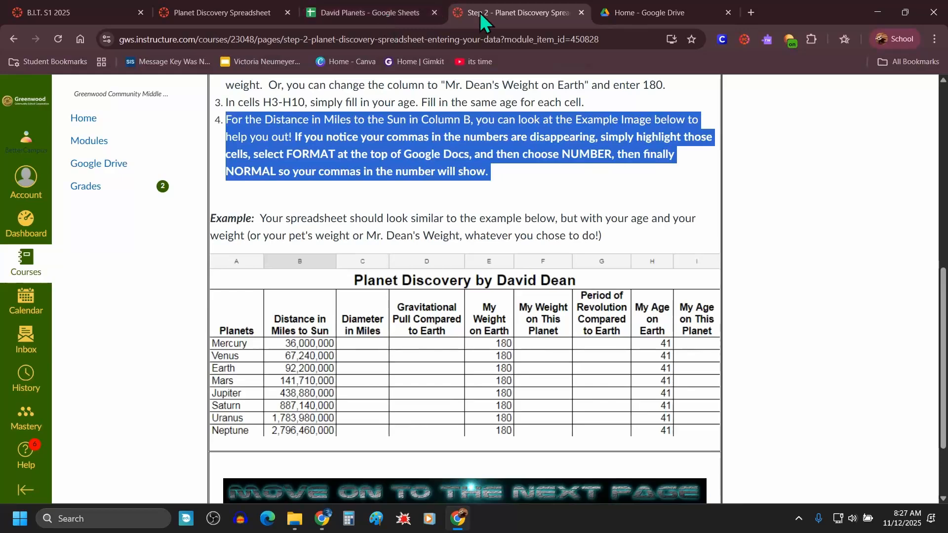
Step: Arrange the spreadsheet and the instructions page side by side and enlarge the example table
{"action": "left_click", "coordinate": [381, 10]}
{"action": "left_click_drag", "start_coordinate": [387, 20], "coordinate": [1, 168]}
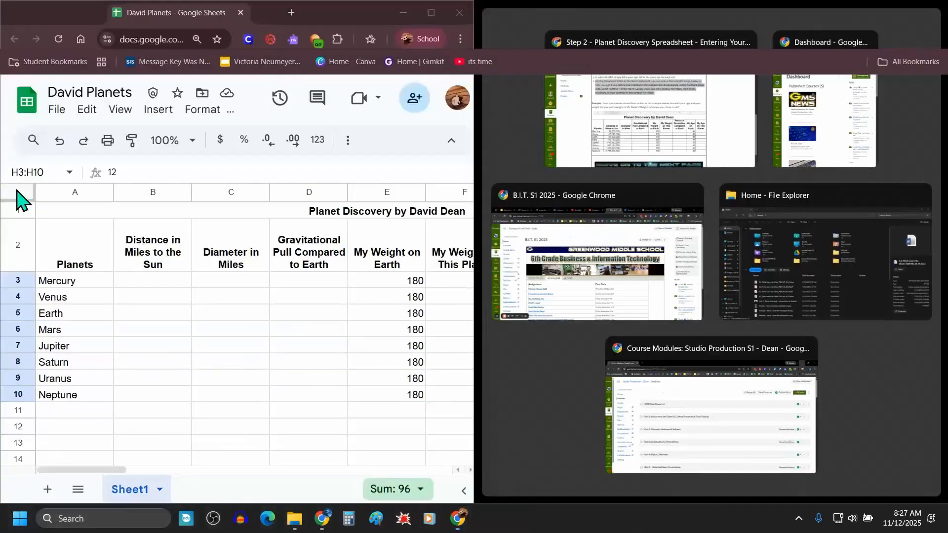
{"action": "left_click", "coordinate": [626, 131]}
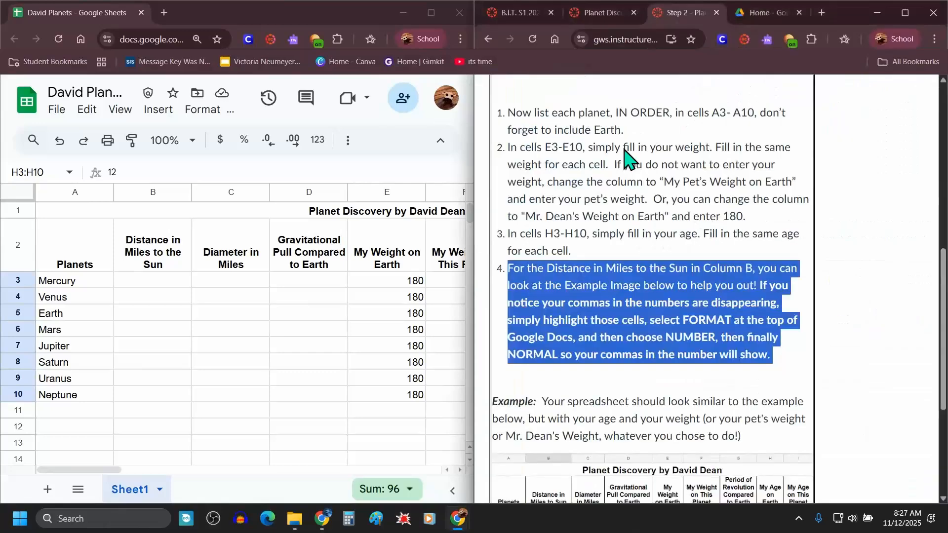
{"action": "scroll", "coordinate": [628, 157], "scroll_direction": "down", "scroll_amount": 5}
{"action": "left_click", "coordinate": [843, 289]}
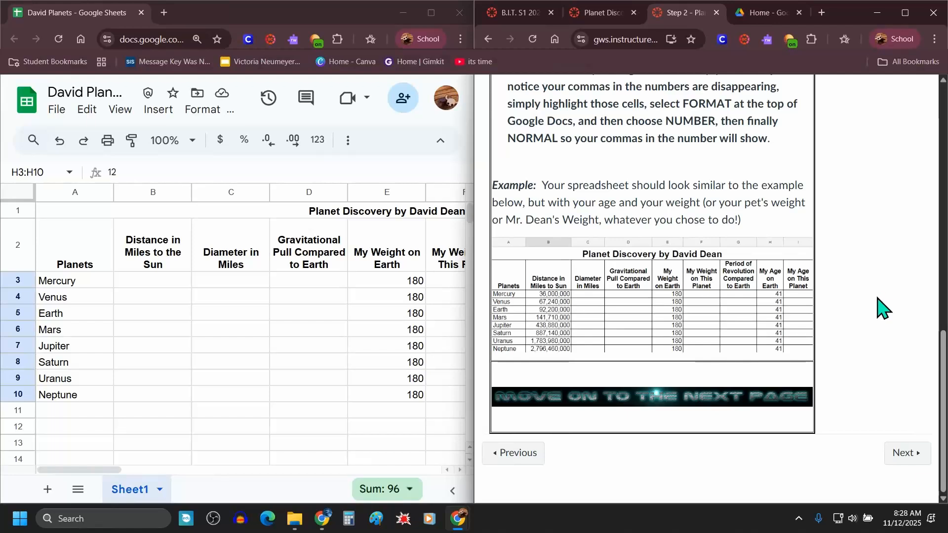
{"action": "key", "text": "ctrl+plus"}
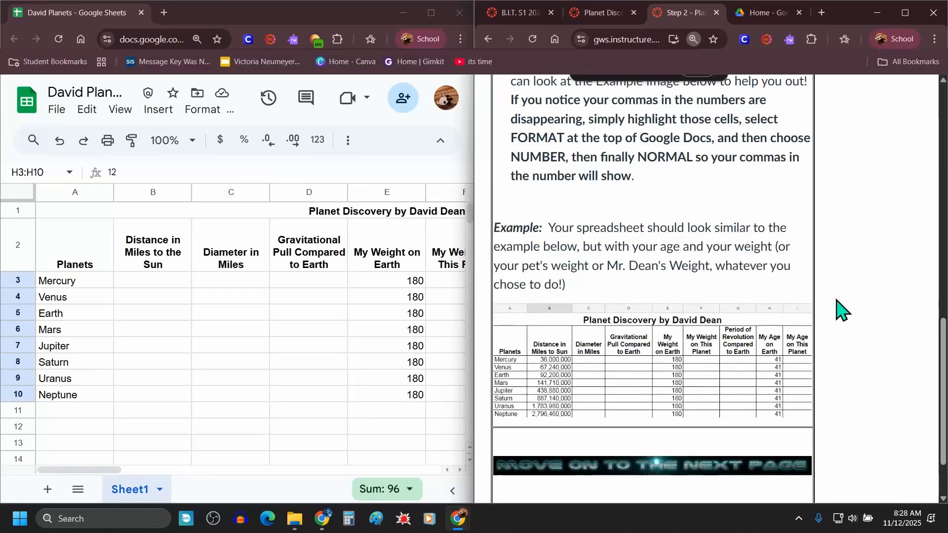
{"action": "scroll", "coordinate": [662, 337], "scroll_direction": "down", "scroll_amount": 2}
Step: Enter the distances from the Sun for Mercury (36,000,000) and Venus (67,240,000) in column B
{"action": "left_click", "coordinate": [180, 281]}
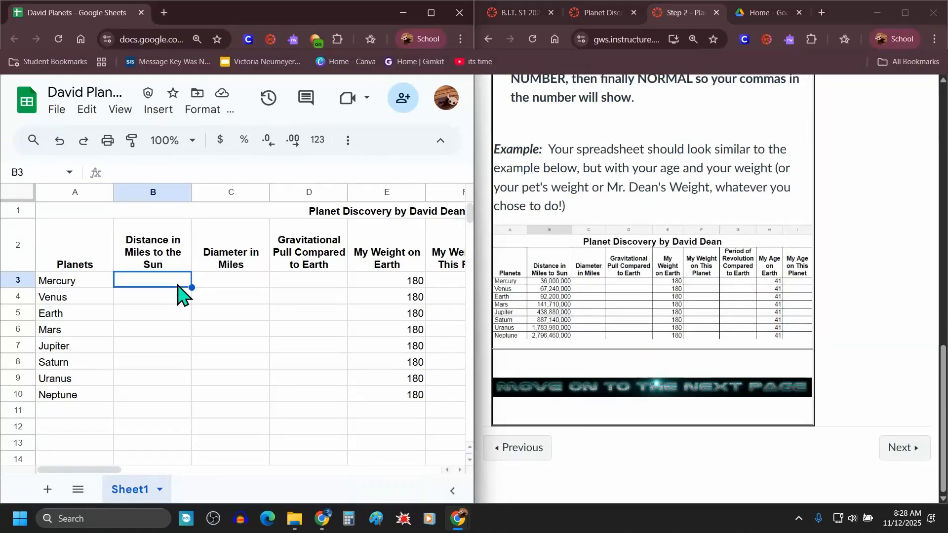
{"action": "type", "text": "36,"}
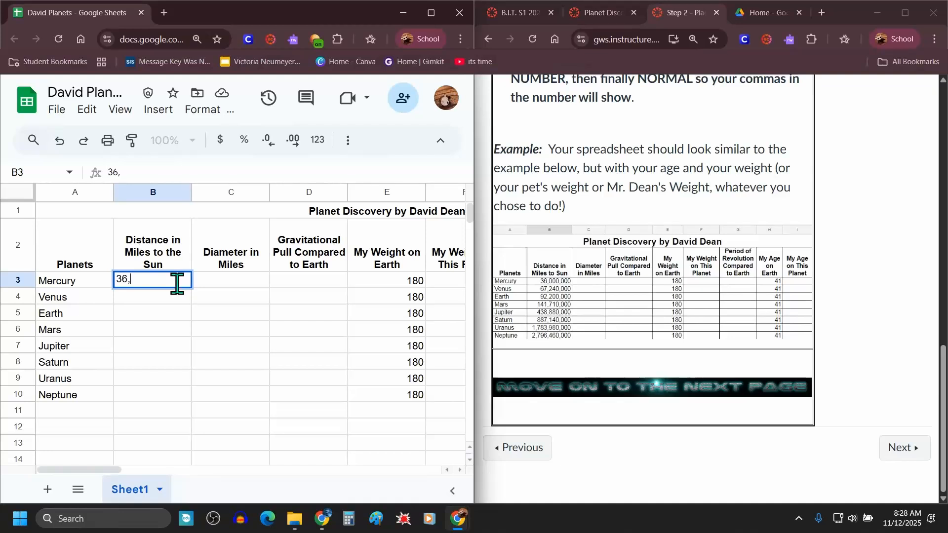
{"action": "type", "text": "000,000"}
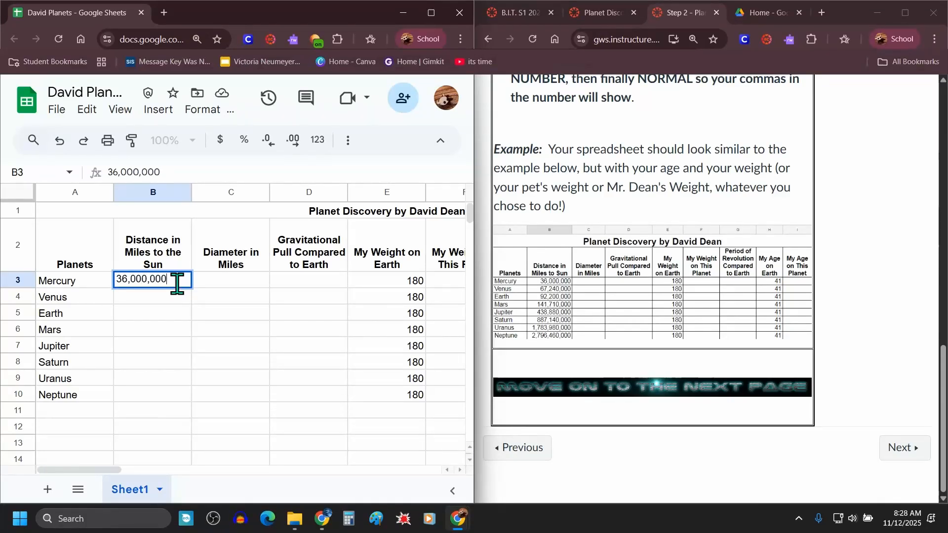
{"action": "key", "text": "Return"}
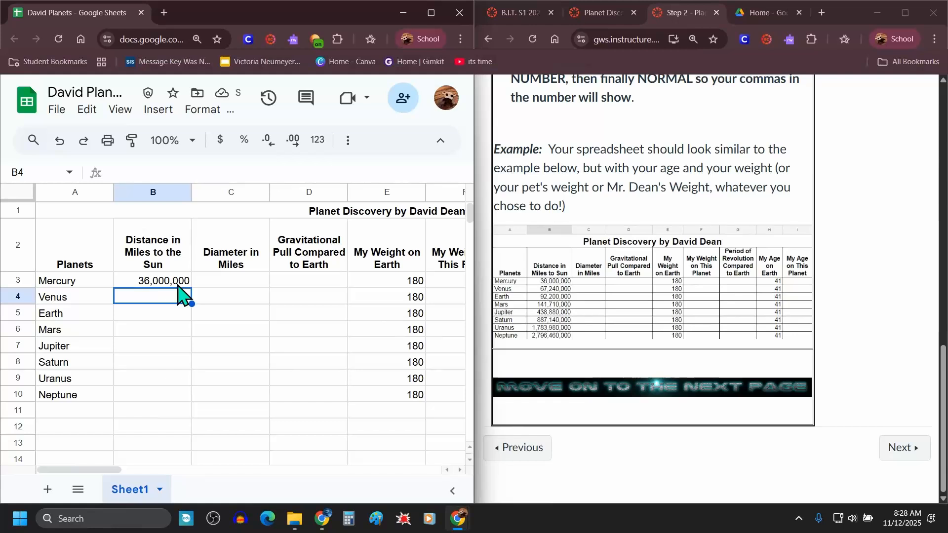
{"action": "type", "text": "67"}
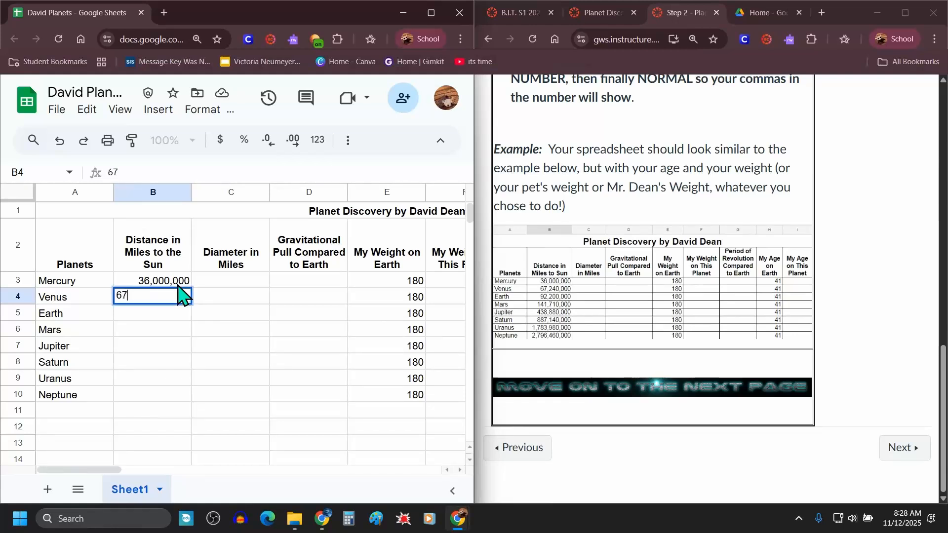
{"action": "type", "text": ",240"}
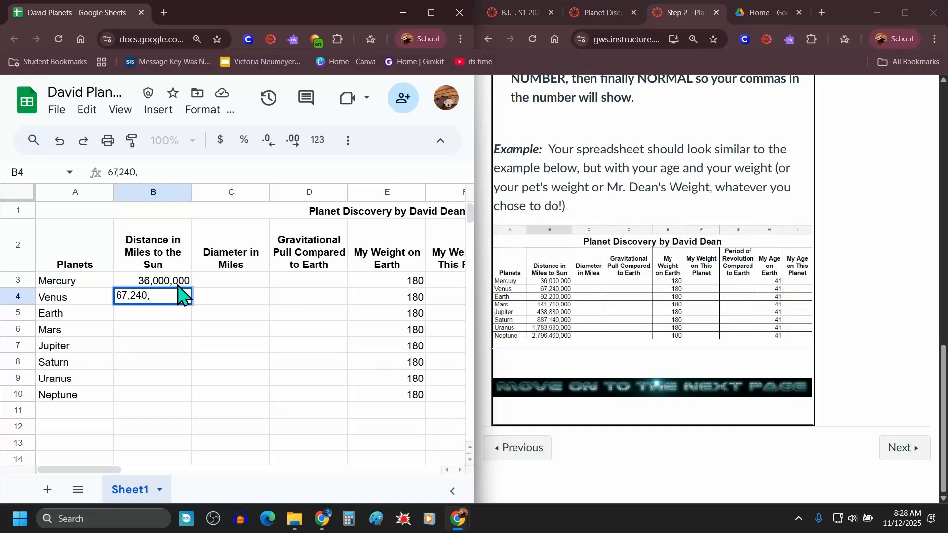
{"action": "type", "text": ",000"}
{"action": "key", "text": "Return"}
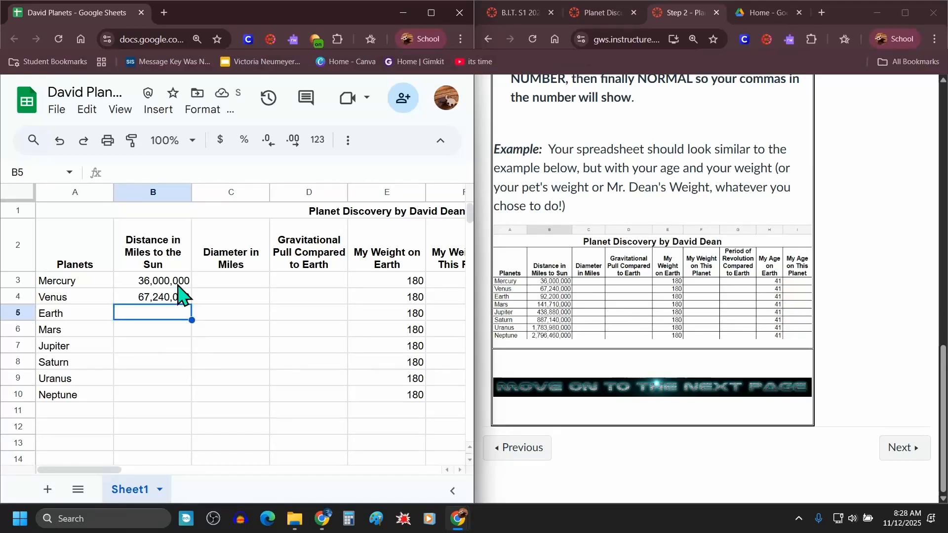
Step: Enter the distances from the Sun for Earth (92,200,000) and Mars (141,710,000)
{"action": "type", "text": "92,200"}
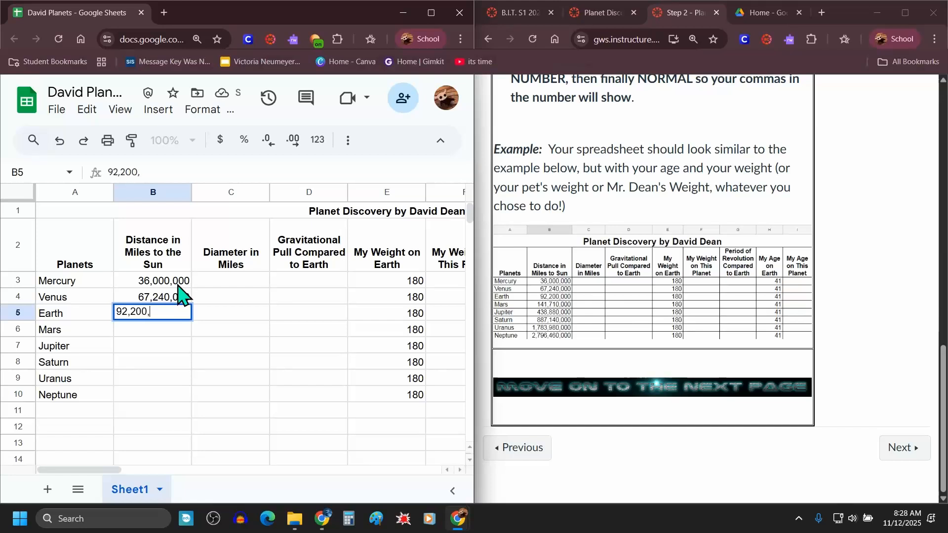
{"action": "key", "text": "Return"}
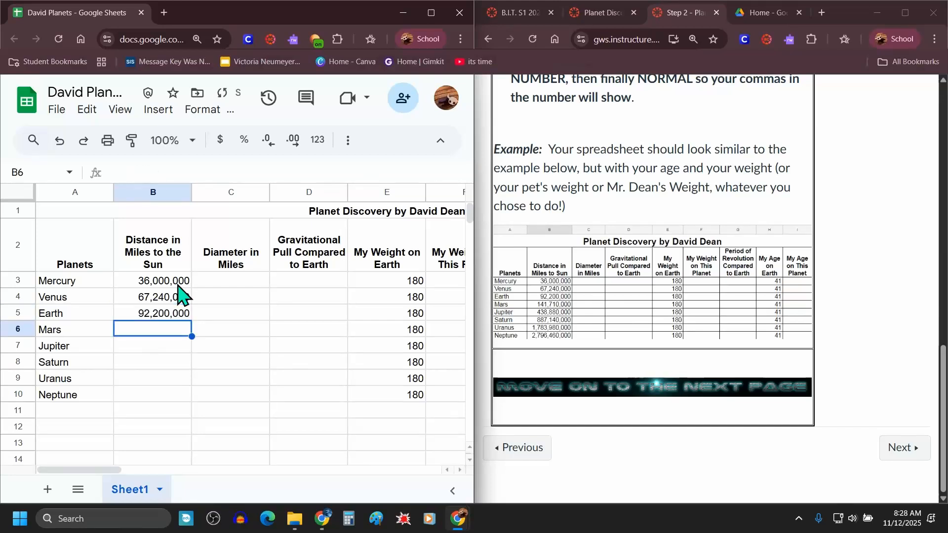
{"action": "type", "text": "141"}
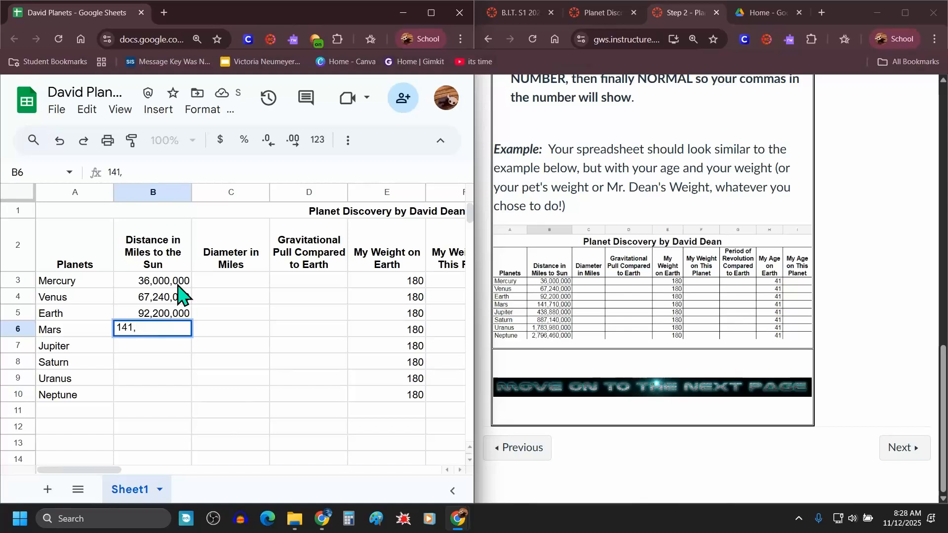
{"action": "type", "text": ",710,00"}
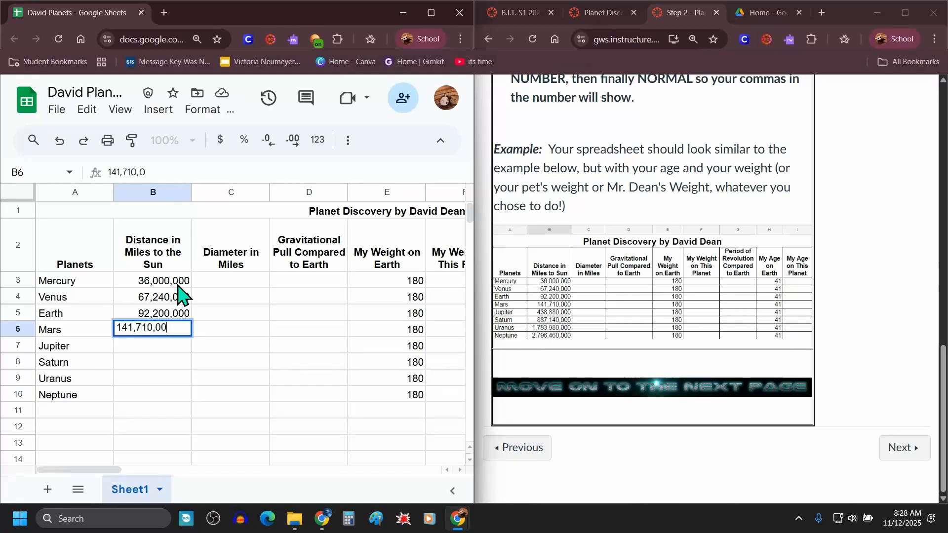
{"action": "type", "text": "0"}
{"action": "key", "text": "Return"}
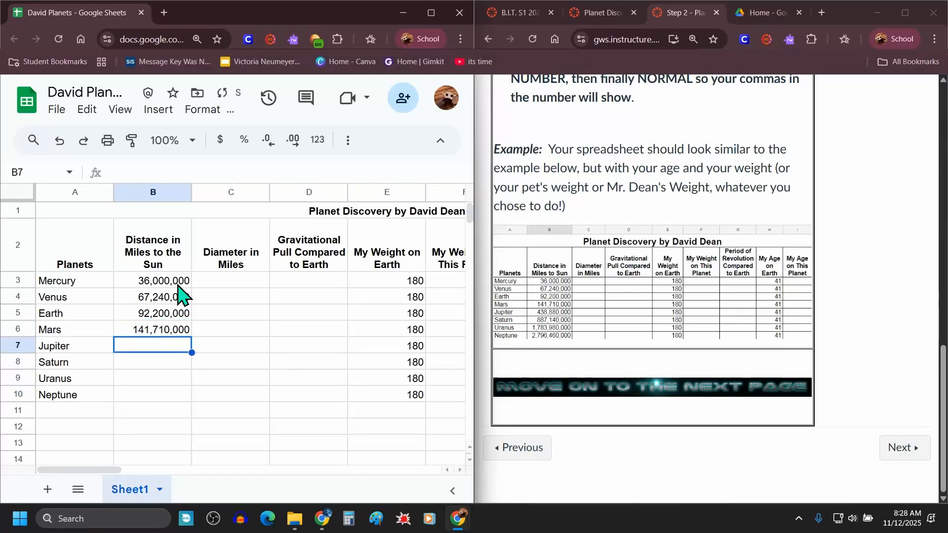
Step: Enter the distances from the Sun for Jupiter (438,880,000) and Saturn (887,140,000)
{"action": "type", "text": "43"}
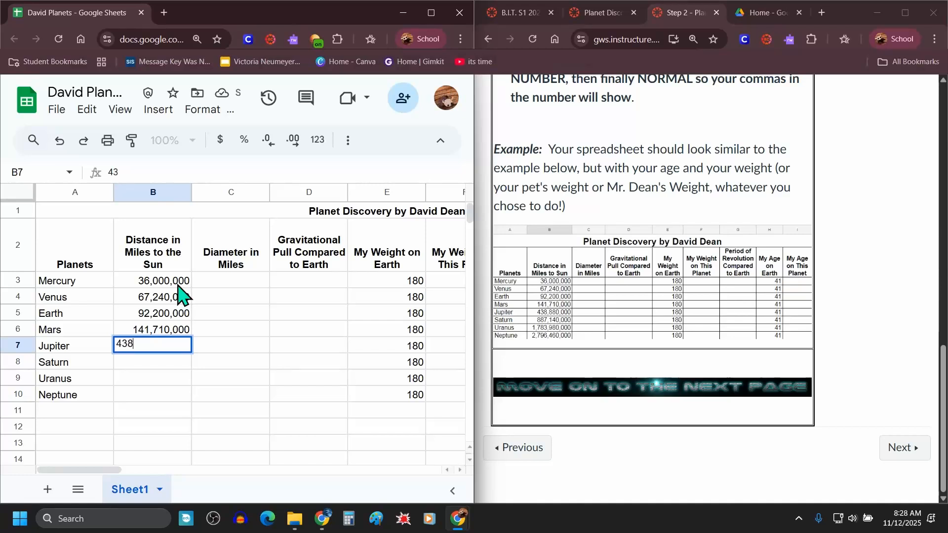
{"action": "type", "text": "8"}
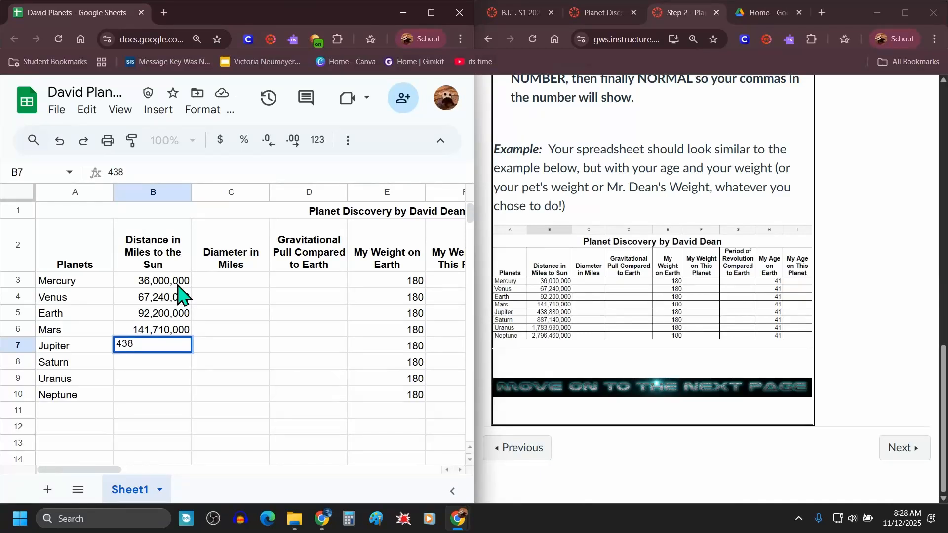
{"action": "type", "text": ",880,000"}
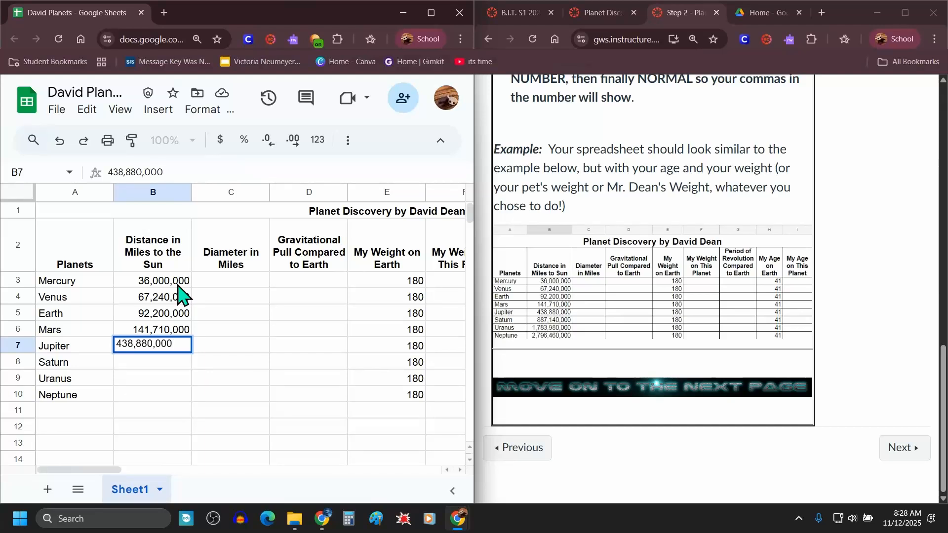
{"action": "key", "text": "Return"}
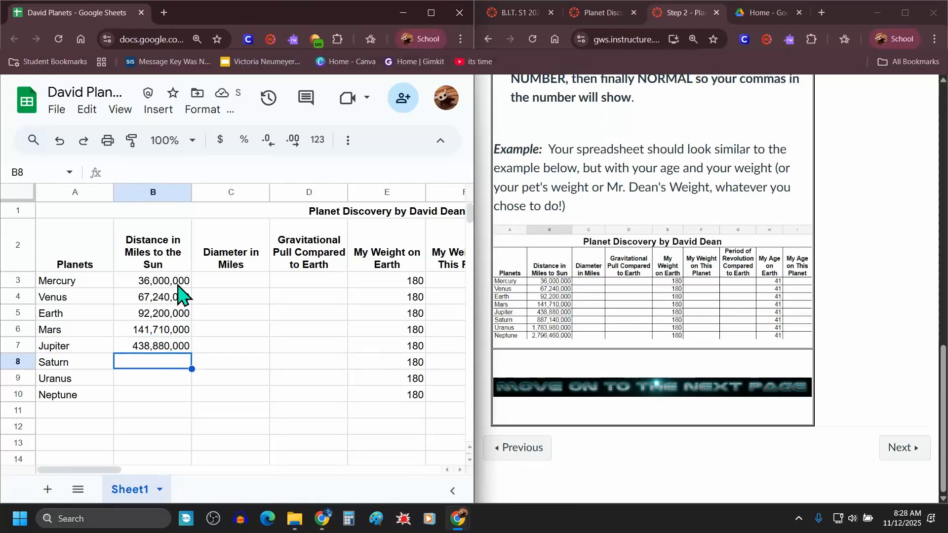
{"action": "type", "text": "887"}
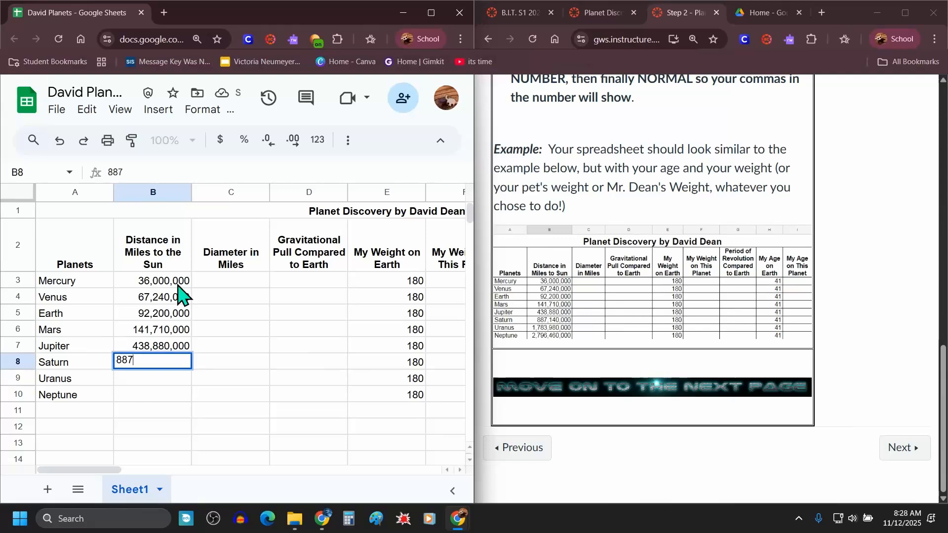
{"action": "type", "text": ",140,"}
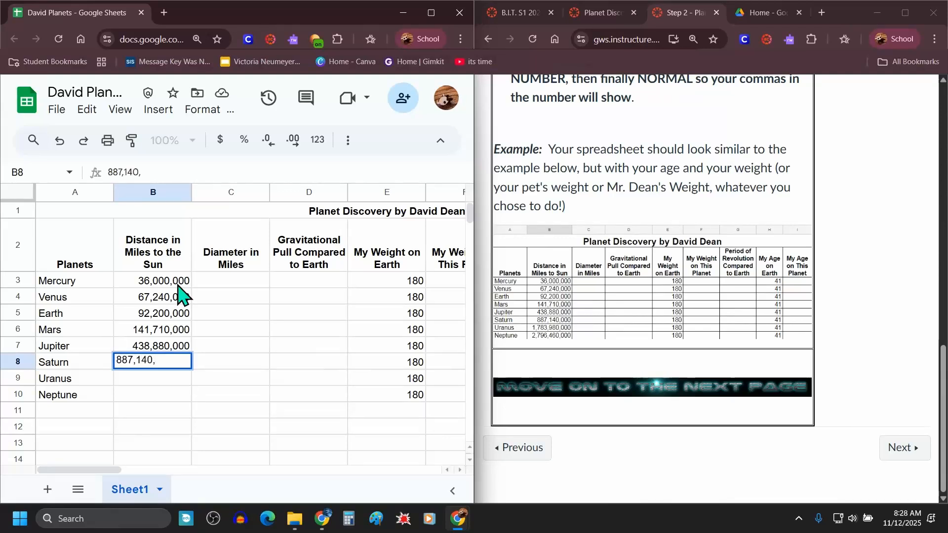
{"action": "type", "text": "000"}
{"action": "key", "text": "Return"}
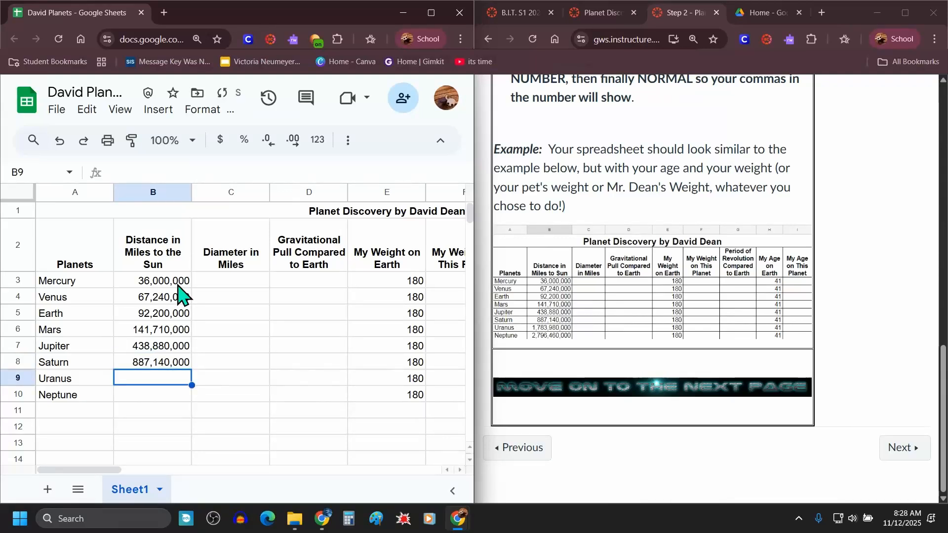
Step: Enter the distances from the Sun for Uranus (1,783,980,000) and Neptune (2,796,460,000)
{"action": "type", "text": "1"}
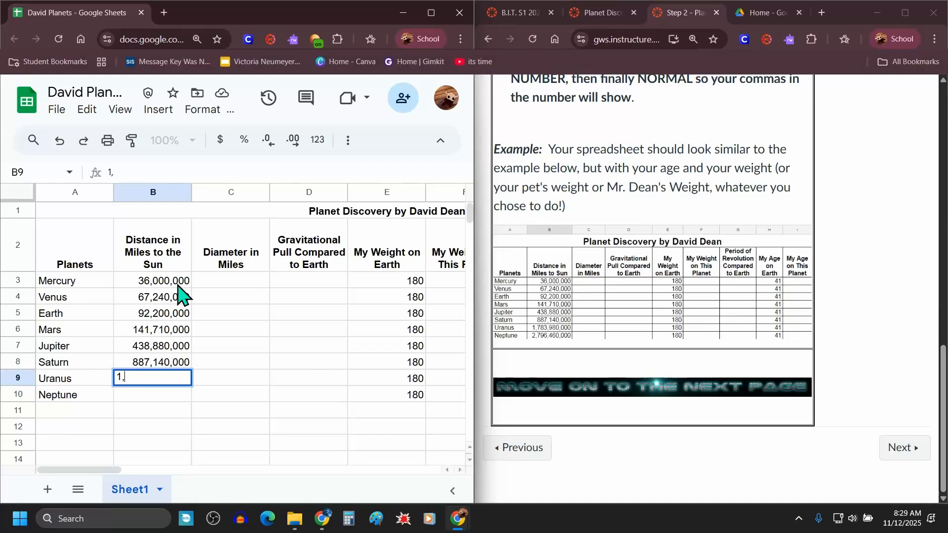
{"action": "type", "text": ",783,98"}
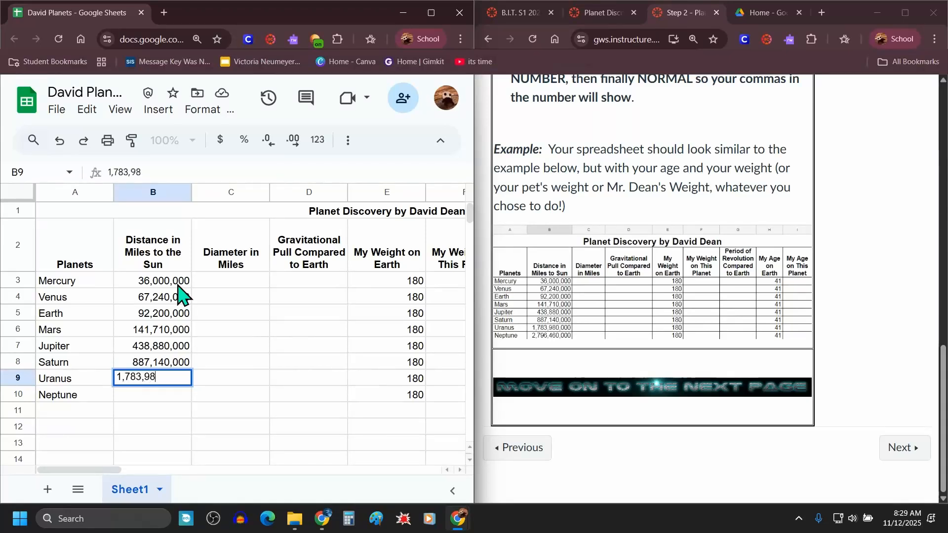
{"action": "type", "text": "0,000"}
{"action": "key", "text": "Return"}
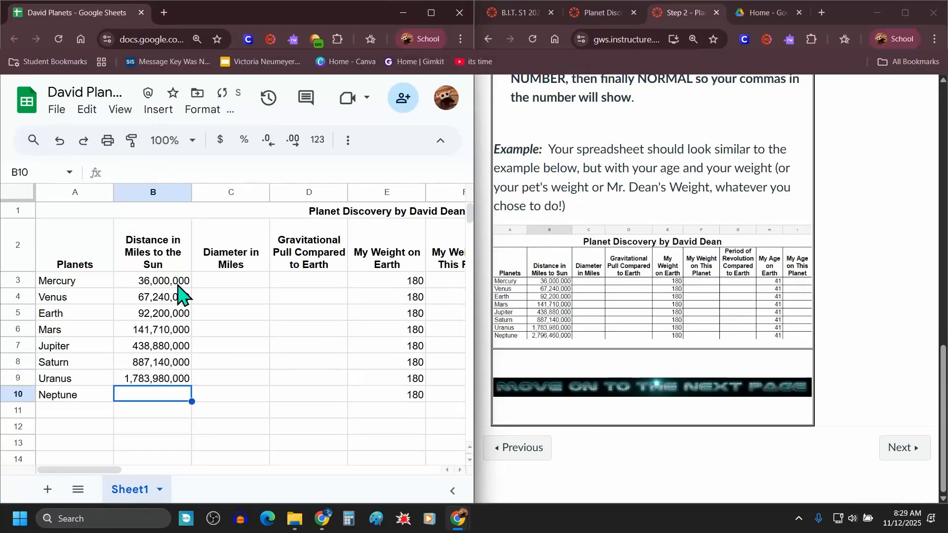
{"action": "type", "text": "2"}
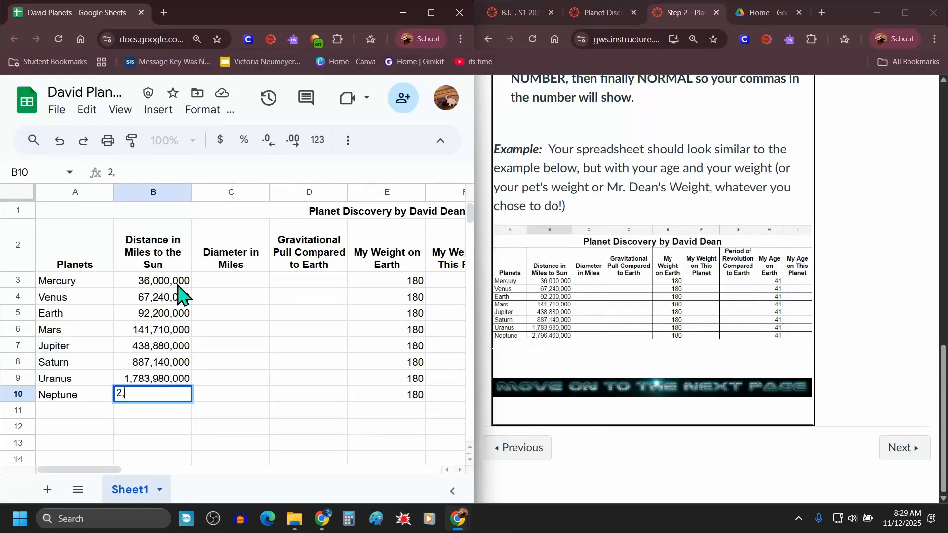
{"action": "type", "text": ",796"}
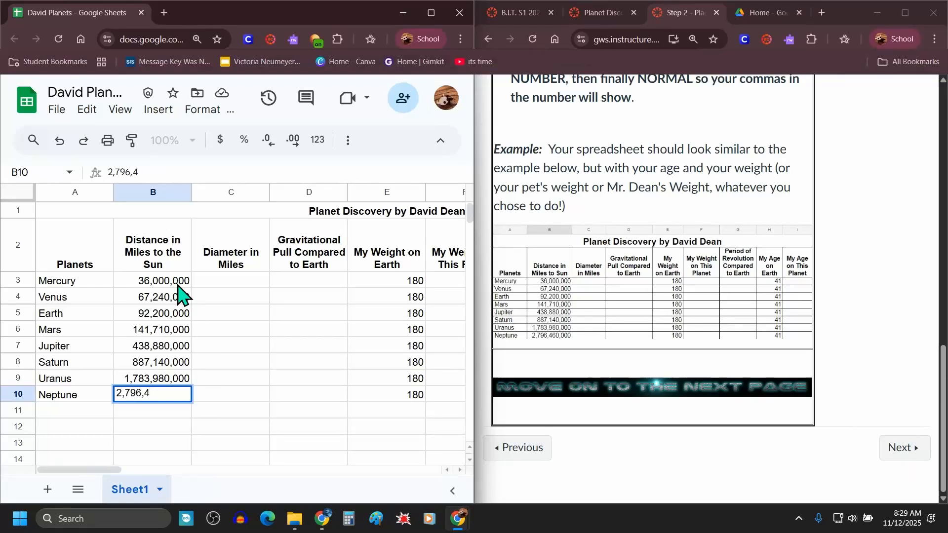
{"action": "type", "text": ",460,000"}
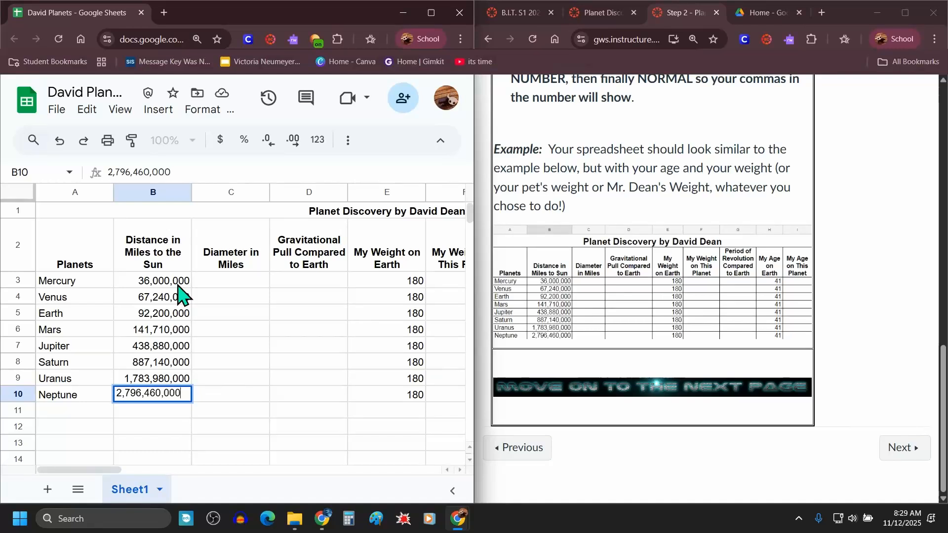
{"action": "key", "text": "Return"}
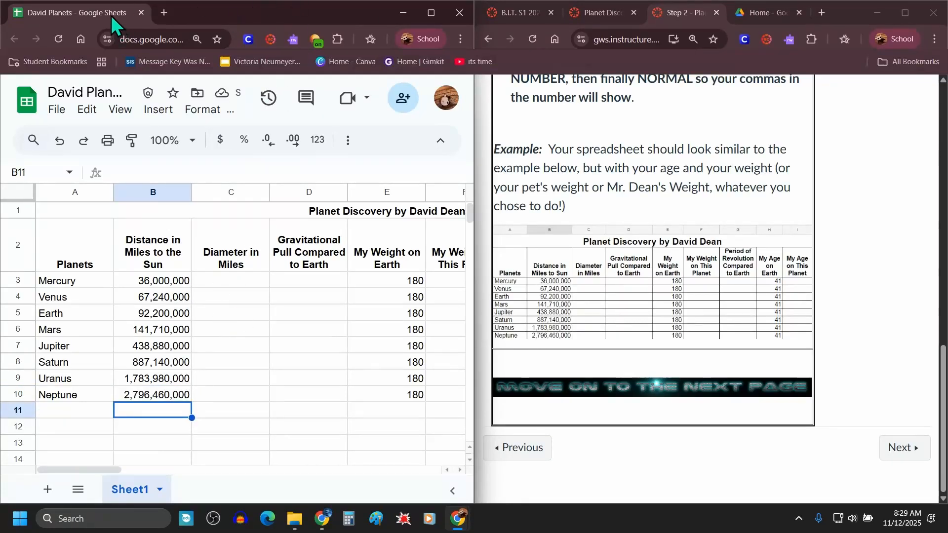
Step: Merge the spreadsheet tab back into the main browser window and maximize it
{"action": "left_click_drag", "start_coordinate": [118, 12], "coordinate": [711, 12]}
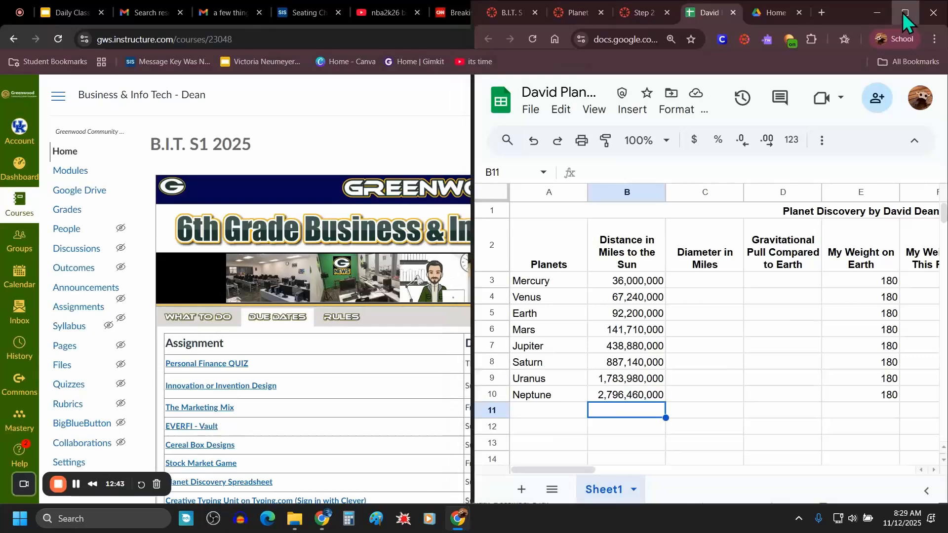
{"action": "left_click", "coordinate": [905, 13]}
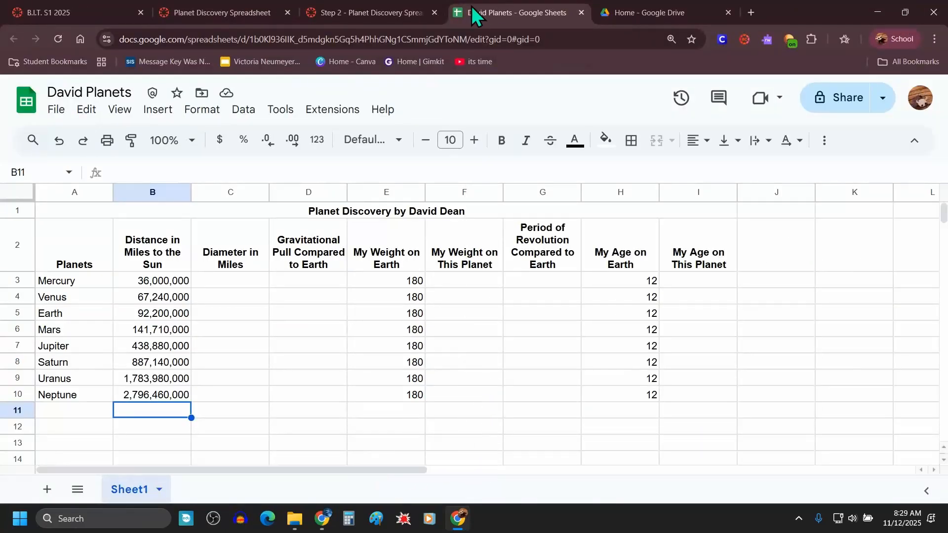
Step: Compare the spreadsheet with the example table on the Step 2 instructions page
{"action": "left_click", "coordinate": [366, 13]}
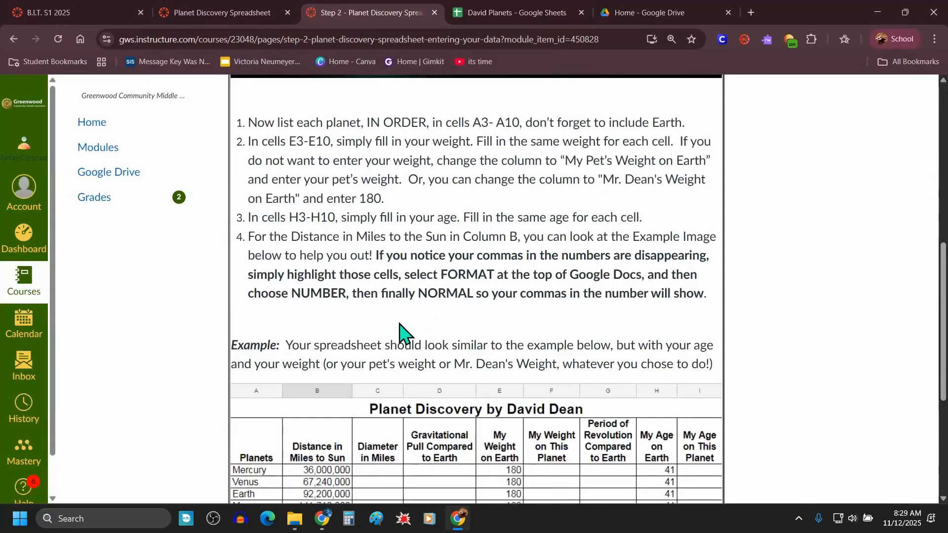
{"action": "scroll", "coordinate": [328, 344], "scroll_direction": "down", "scroll_amount": 1}
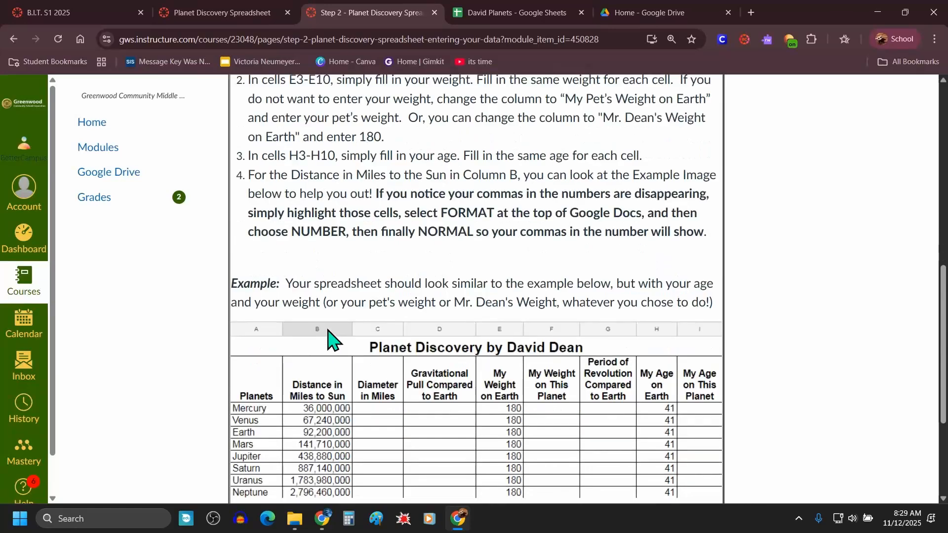
{"action": "left_click_drag", "start_coordinate": [292, 284], "coordinate": [729, 318]}
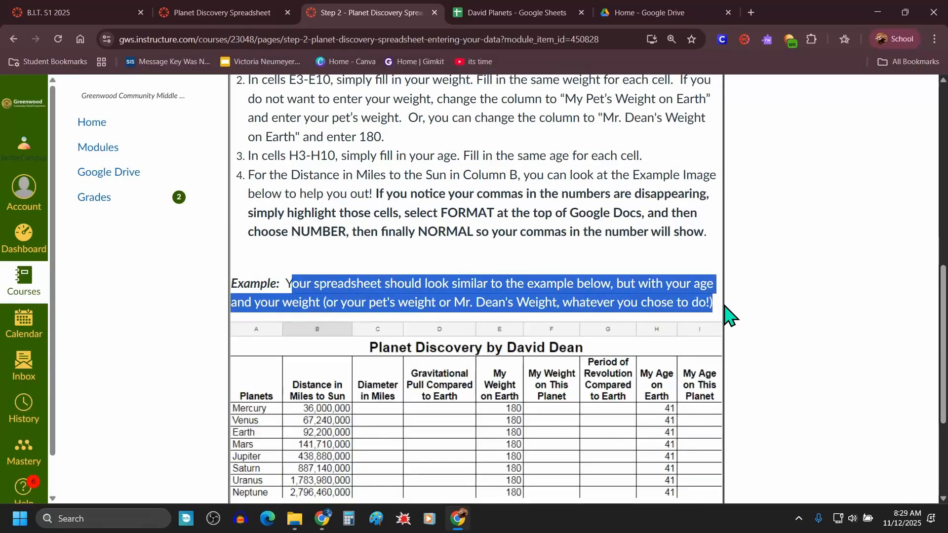
{"action": "scroll", "coordinate": [607, 280], "scroll_direction": "down", "scroll_amount": 3}
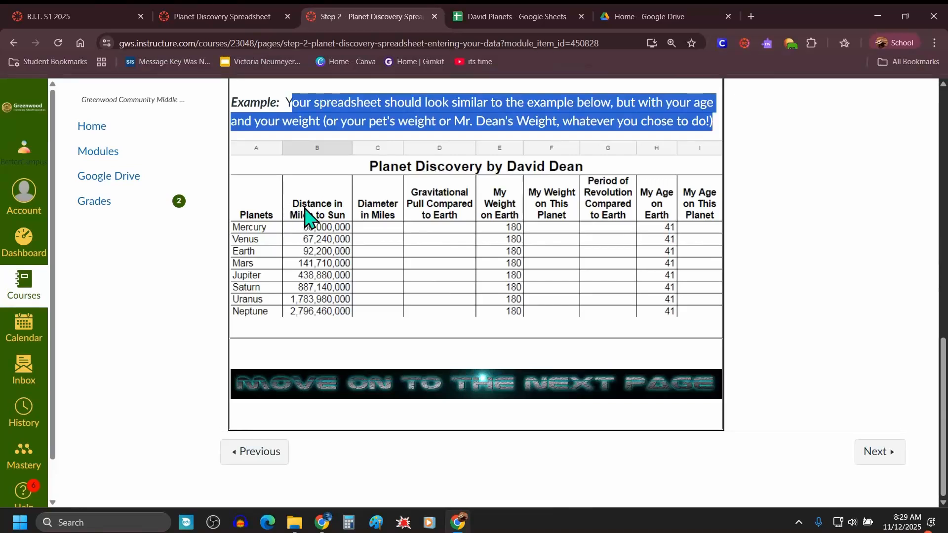
{"action": "left_click", "coordinate": [485, 19]}
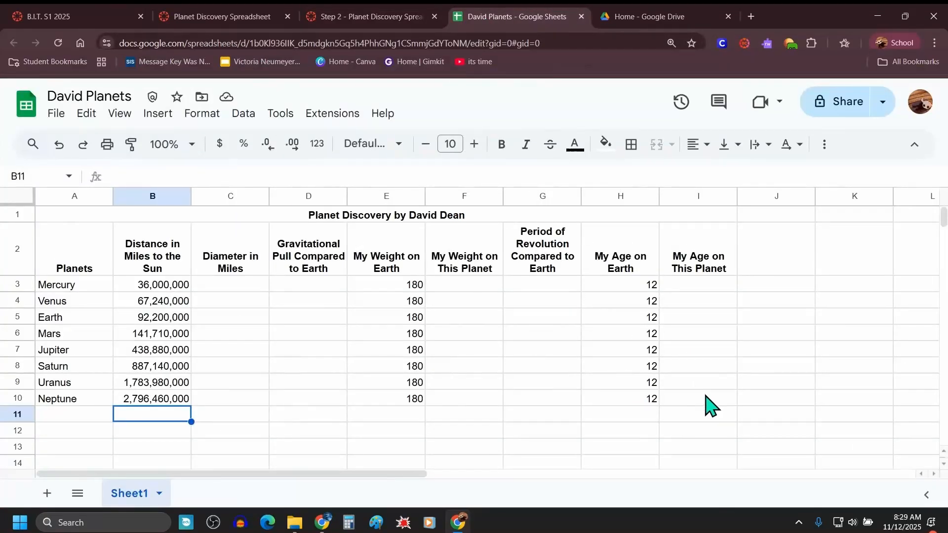
Step: Switch to the B.I.T. S1 2025 course home page
{"action": "left_click", "coordinate": [345, 16]}
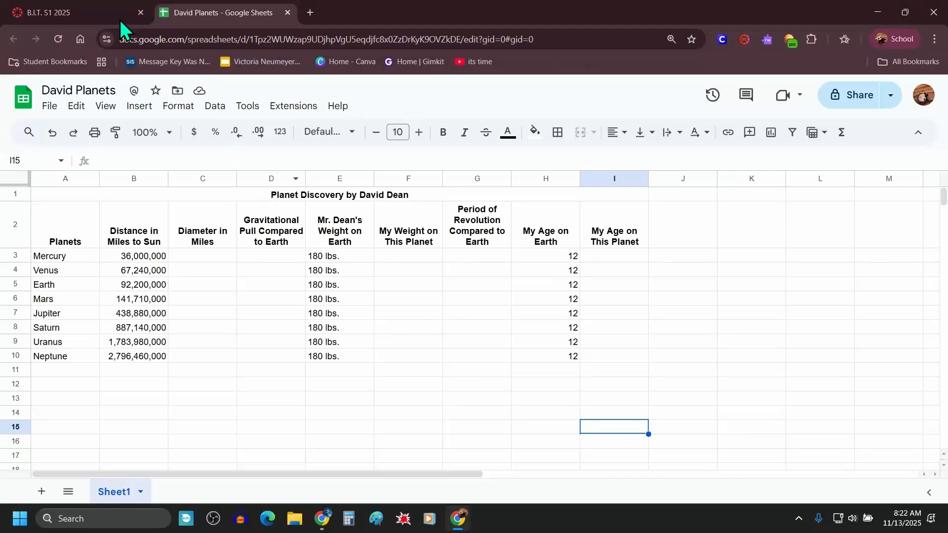
{"action": "left_click", "coordinate": [105, 14]}
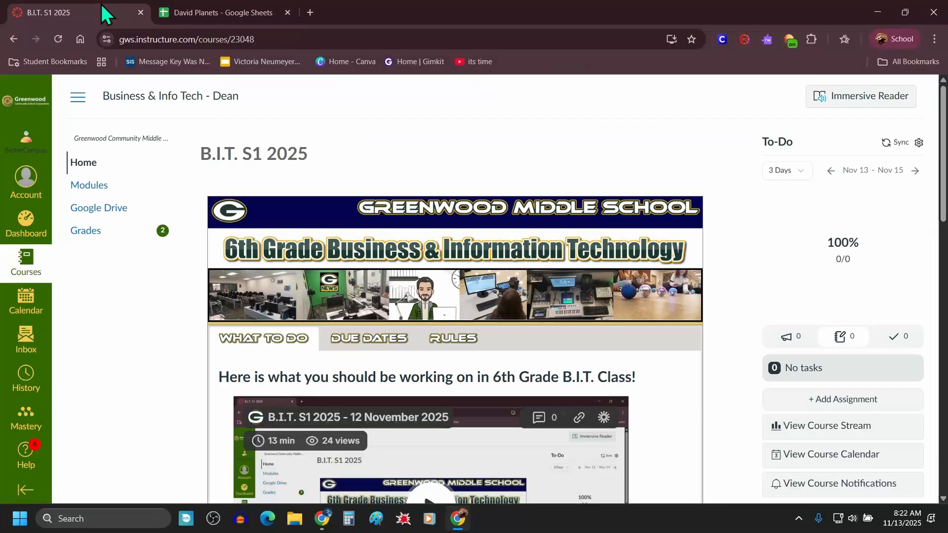
Step: Open the Planet Discovery Spreadsheet assignment from the due dates list and go to its Step 3 instructions page
{"action": "left_click", "coordinate": [390, 341]}
{"action": "scroll", "coordinate": [390, 346], "scroll_direction": "down", "scroll_amount": 3}
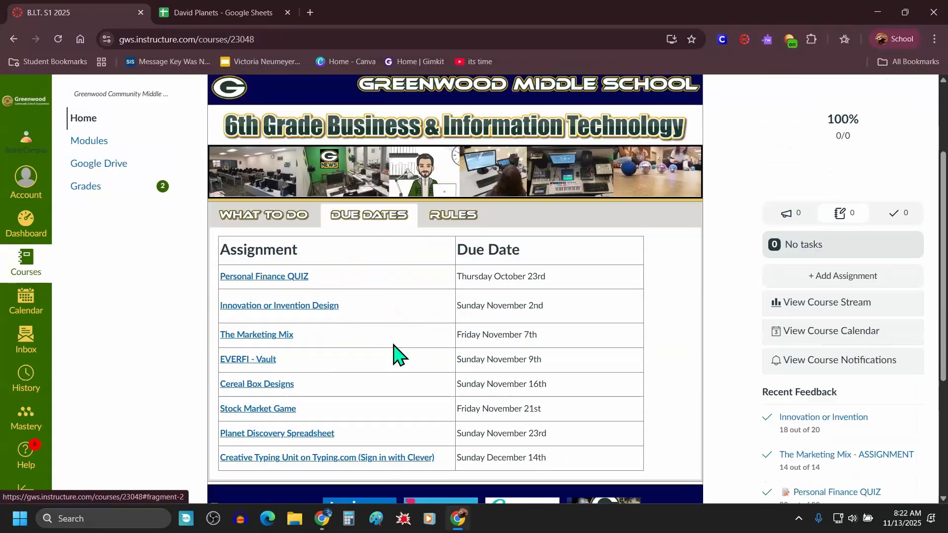
{"action": "left_click", "coordinate": [310, 434]}
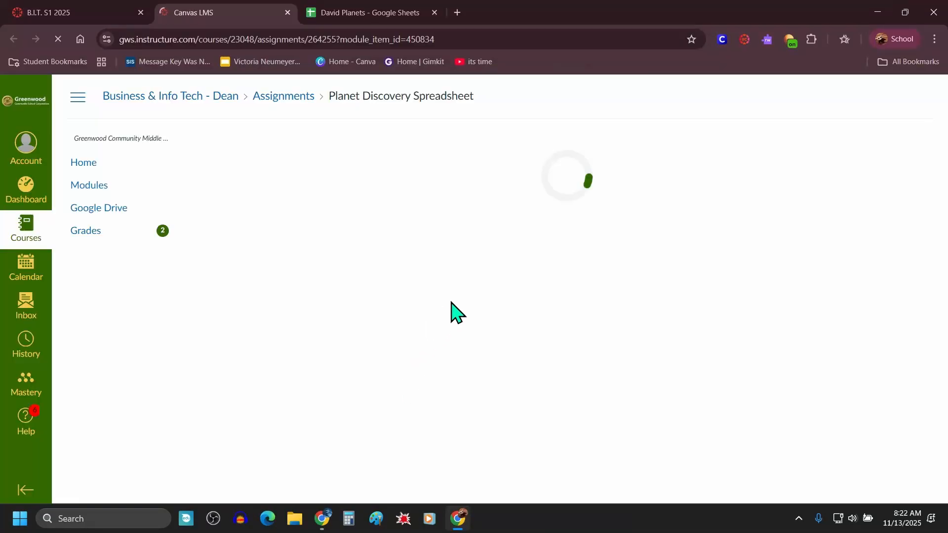
{"action": "scroll", "coordinate": [523, 307], "scroll_direction": "down", "scroll_amount": 6}
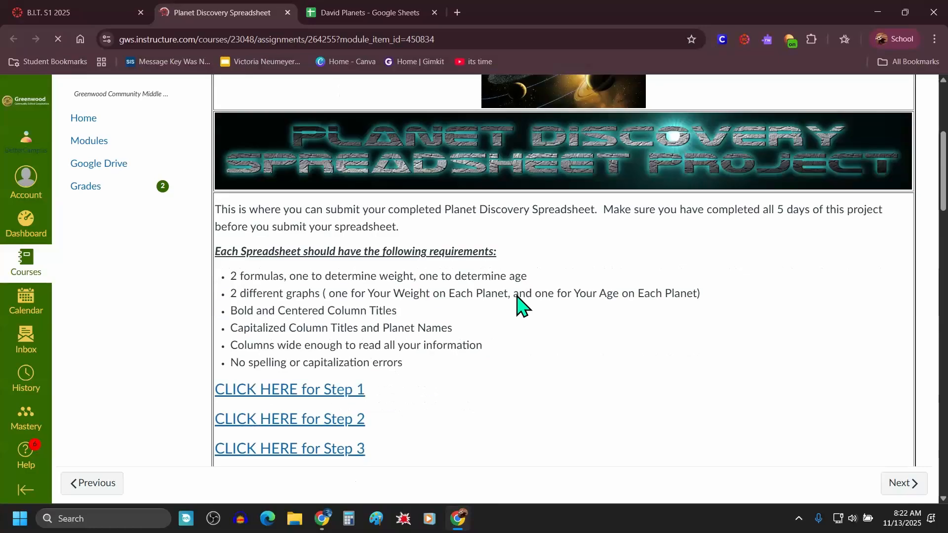
{"action": "scroll", "coordinate": [356, 402], "scroll_direction": "down", "scroll_amount": 15}
{"action": "scroll", "coordinate": [416, 363], "scroll_direction": "up", "scroll_amount": 12}
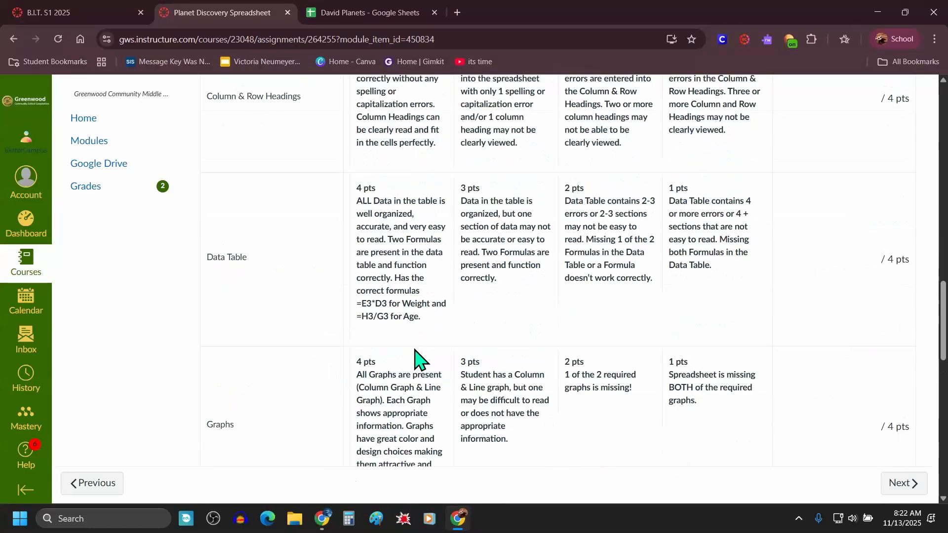
{"action": "scroll", "coordinate": [417, 364], "scroll_direction": "up", "scroll_amount": 5}
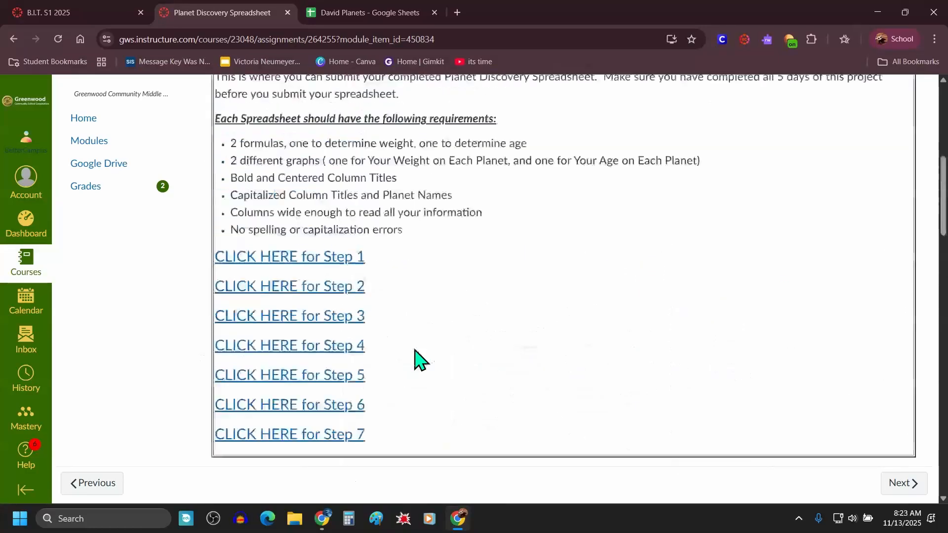
{"action": "left_click", "coordinate": [347, 324]}
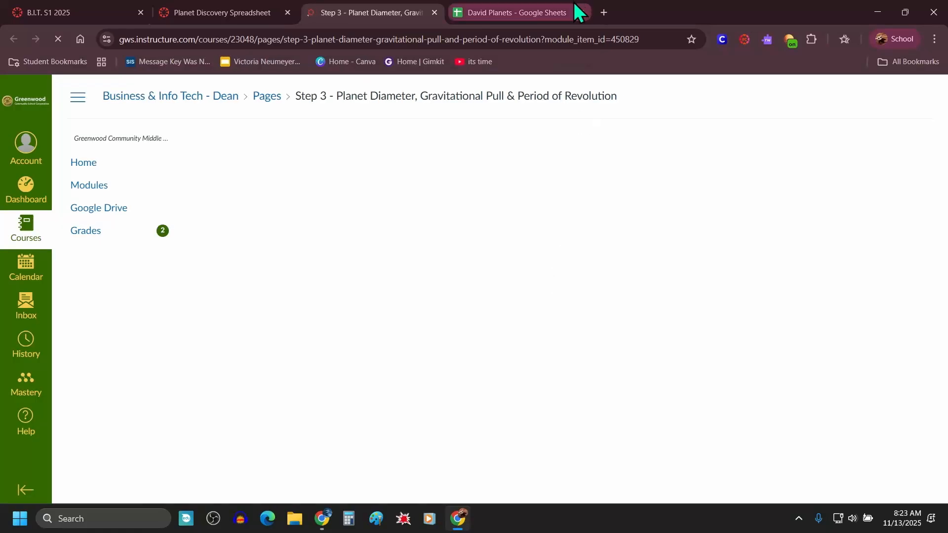
Step: Replace Mr. Dean's weight entries with the plain number 180 in E3 and fill it down through E10
{"action": "left_click", "coordinate": [537, 23]}
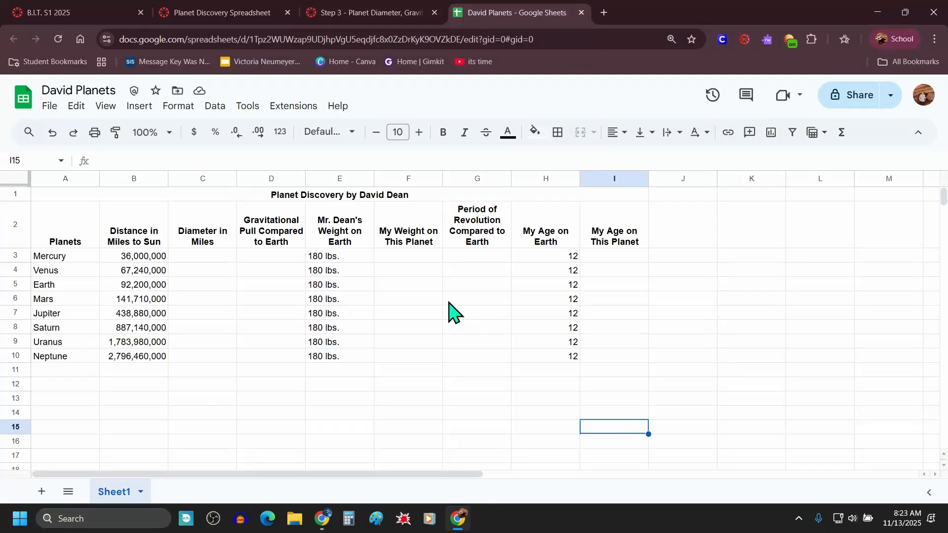
{"action": "left_click", "coordinate": [340, 257]}
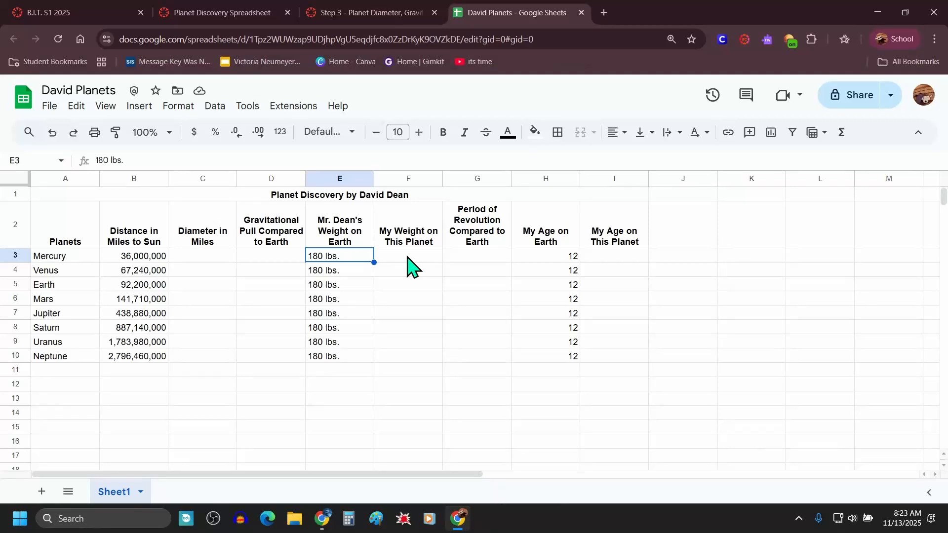
{"action": "double_click", "coordinate": [346, 256]}
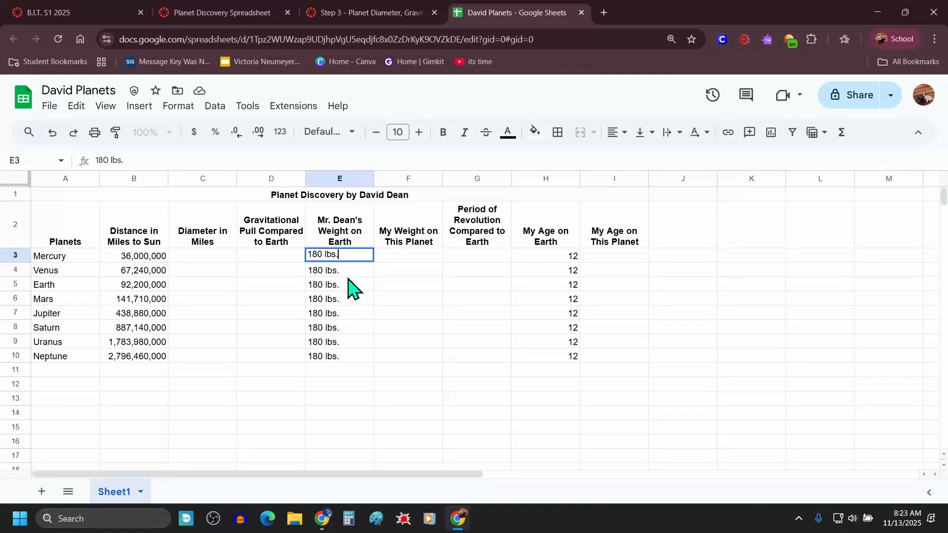
{"action": "key", "text": "Return"}
{"action": "left_click", "coordinate": [347, 263]}
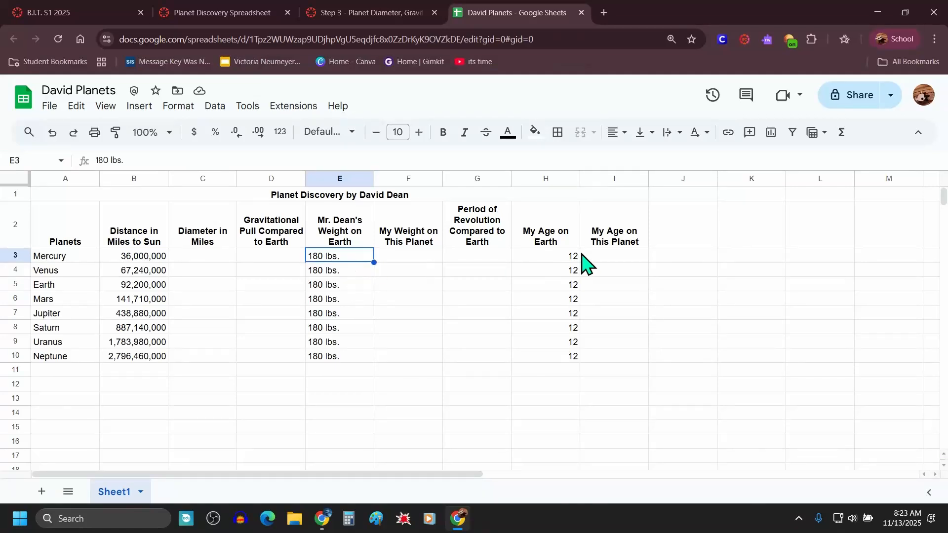
{"action": "left_click", "coordinate": [563, 257]}
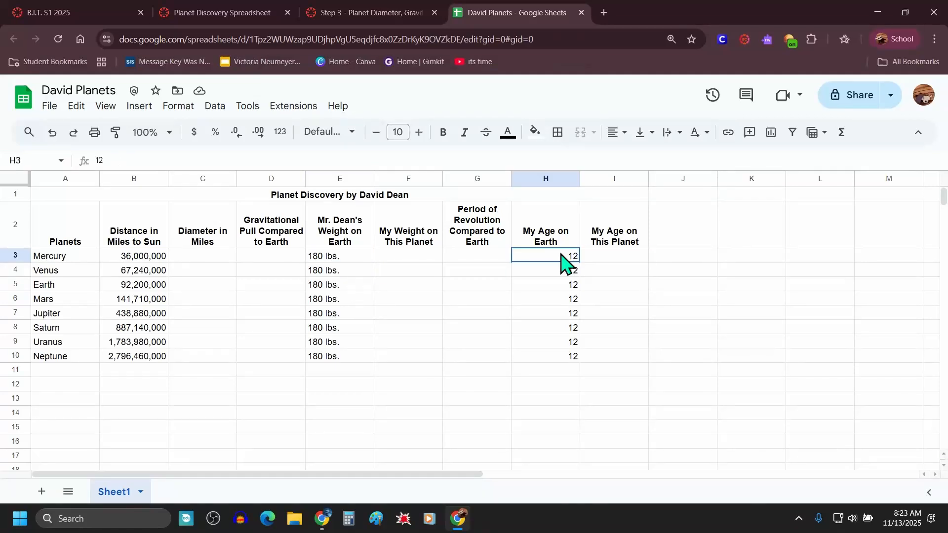
{"action": "left_click", "coordinate": [331, 258]}
{"action": "type", "text": "180"}
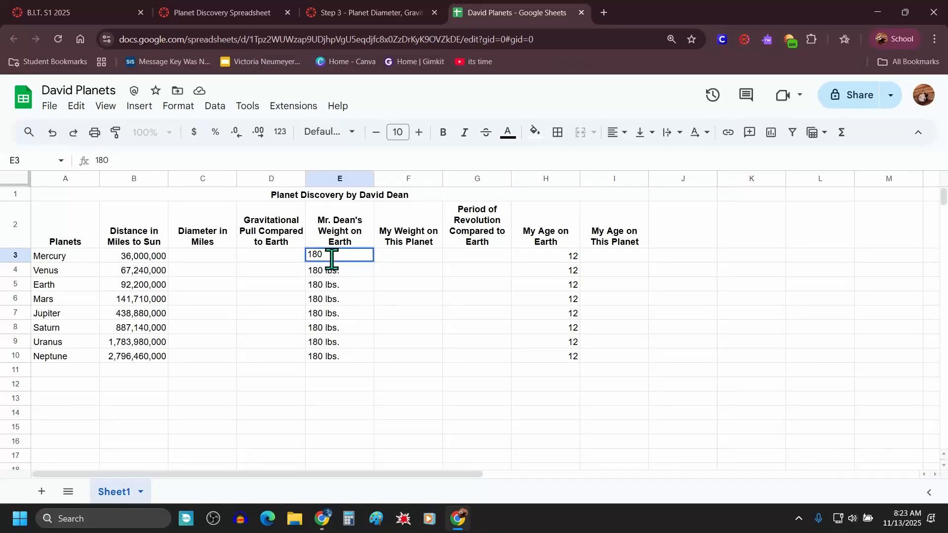
{"action": "key", "text": "Return"}
{"action": "key", "text": "Up"}
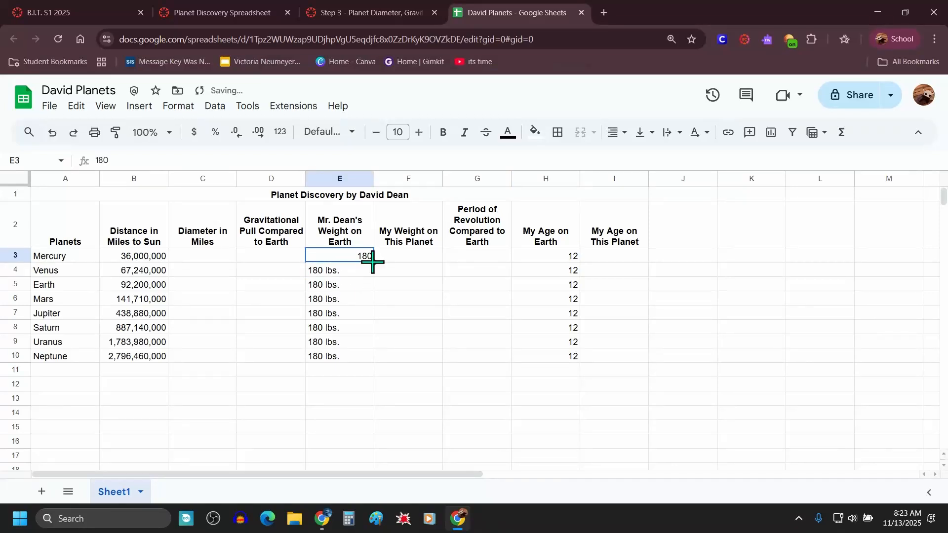
{"action": "left_click_drag", "start_coordinate": [373, 262], "coordinate": [360, 356]}
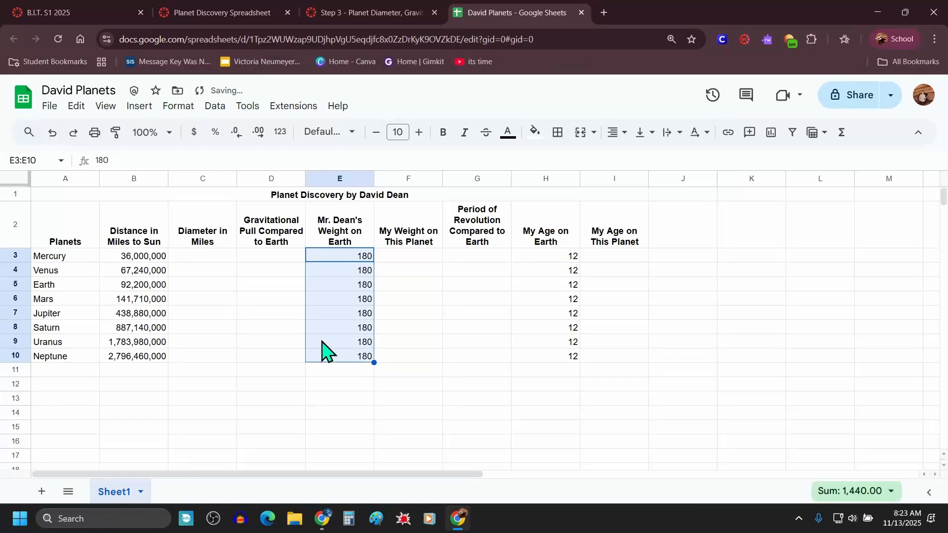
{"action": "left_click", "coordinate": [366, 329]}
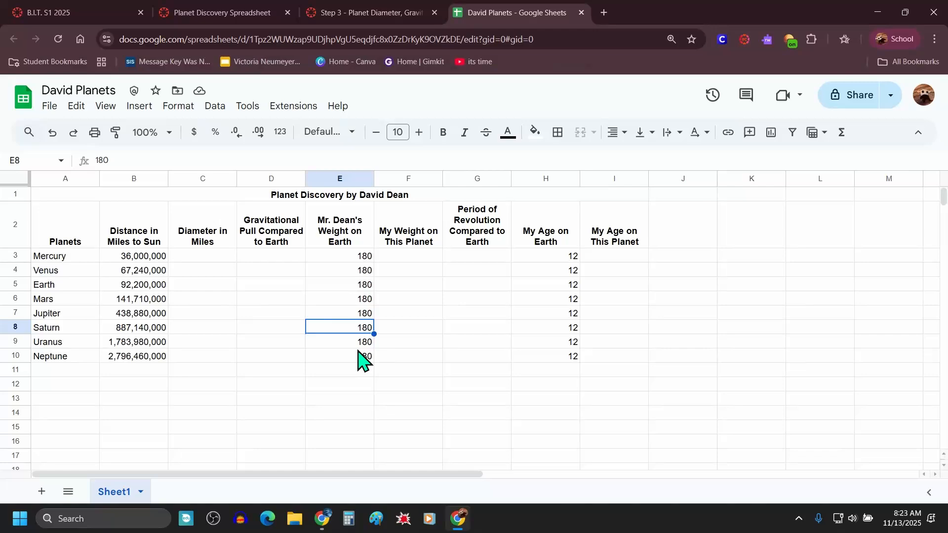
Step: Read the Diameter in Miles instructions on the Step 3 page and locate the matching column in the spreadsheet
{"action": "left_click", "coordinate": [365, 14]}
{"action": "scroll", "coordinate": [512, 318], "scroll_direction": "down", "scroll_amount": 7}
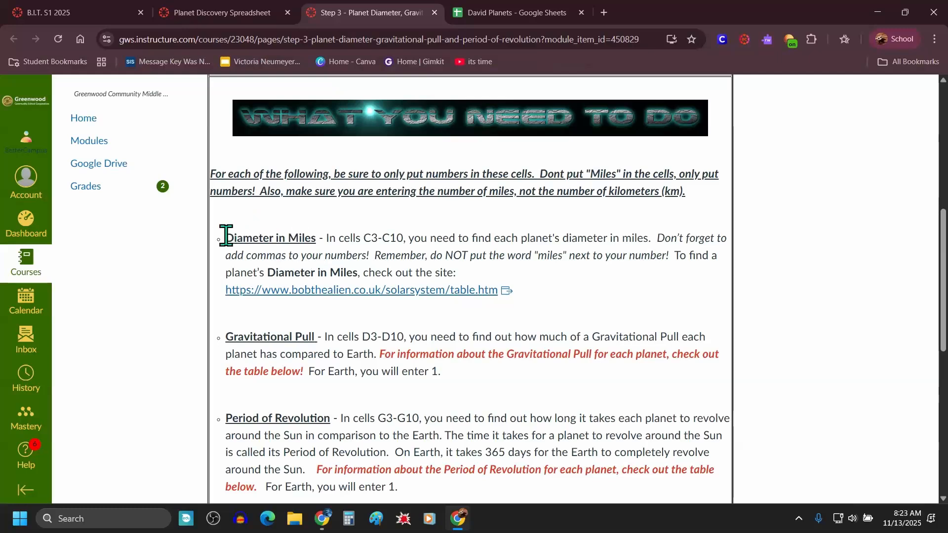
{"action": "left_click_drag", "start_coordinate": [226, 239], "coordinate": [333, 237]}
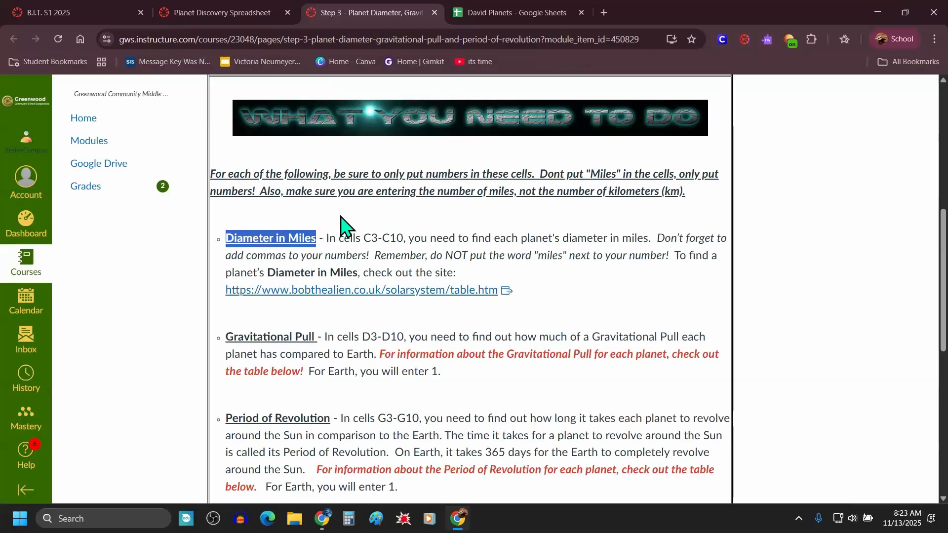
{"action": "left_click", "coordinate": [506, 14]}
{"action": "left_click_drag", "start_coordinate": [205, 242], "coordinate": [199, 366]}
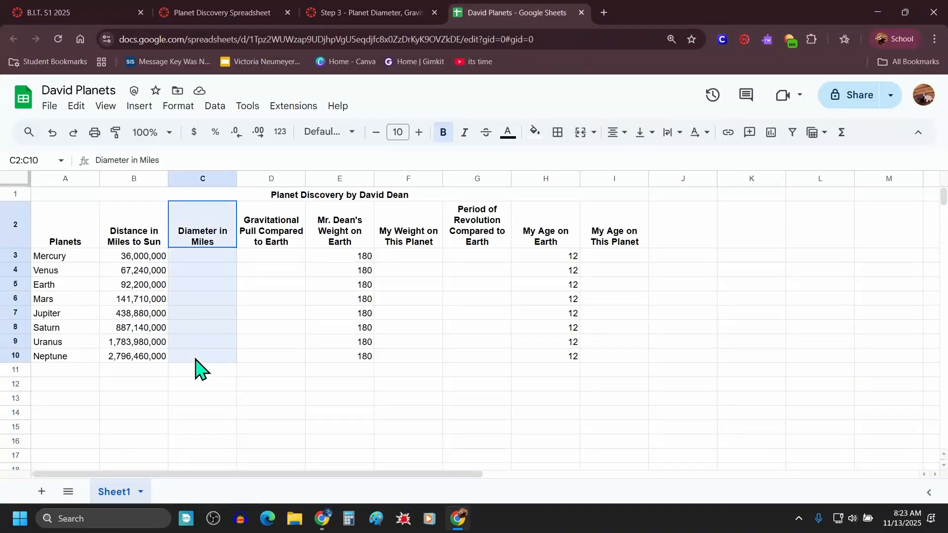
{"action": "left_click", "coordinate": [380, 13]}
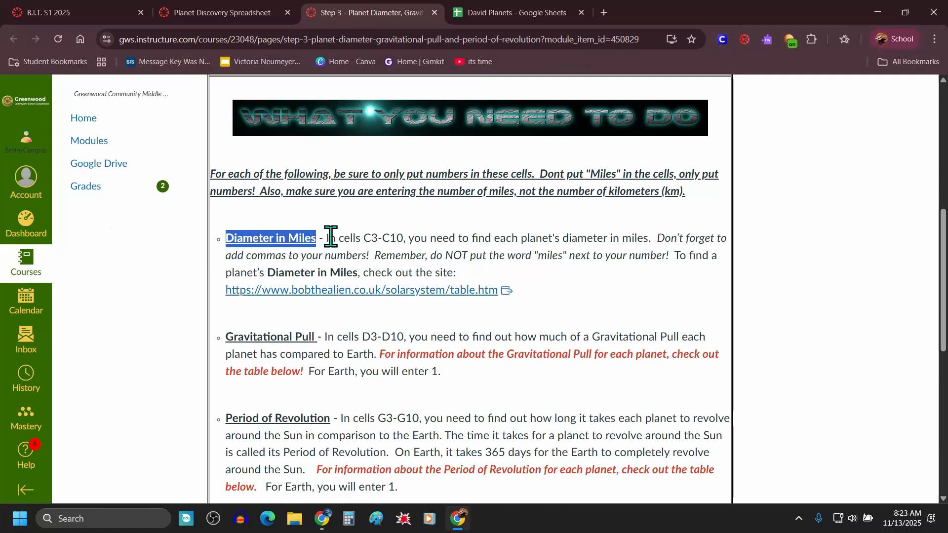
{"action": "left_click_drag", "start_coordinate": [327, 238], "coordinate": [499, 276]}
{"action": "left_click", "coordinate": [373, 255]}
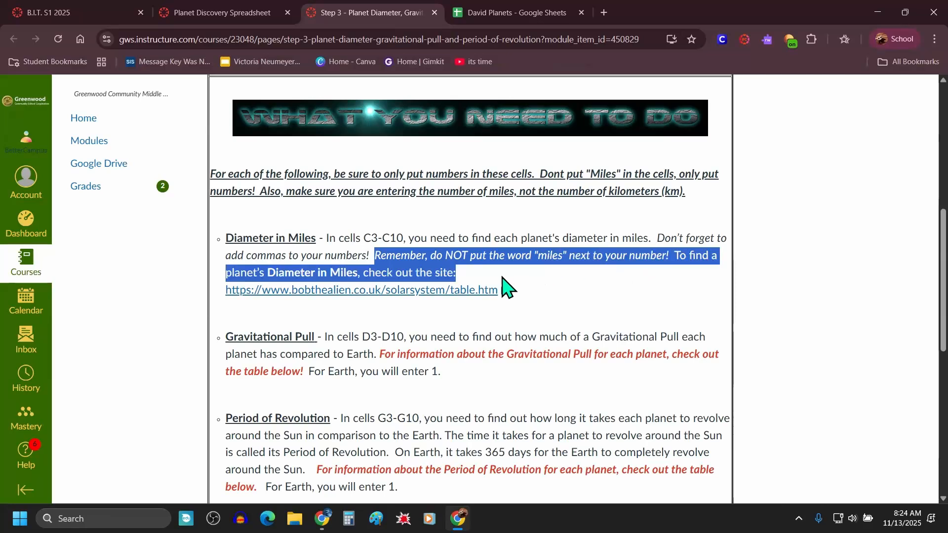
Step: Open the Bob the Alien planetary statistics table and arrange it side by side with the spreadsheet
{"action": "left_click", "coordinate": [332, 302]}
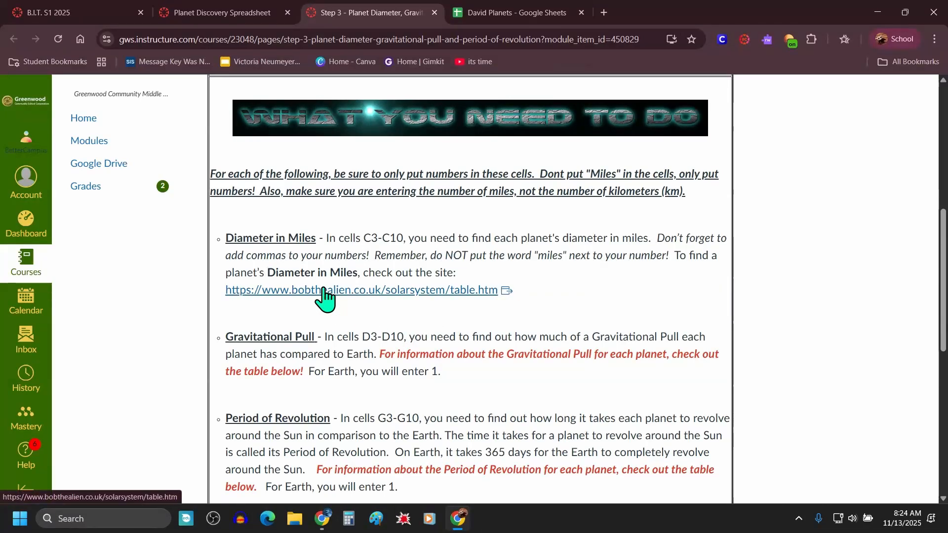
{"action": "left_click", "coordinate": [310, 291]}
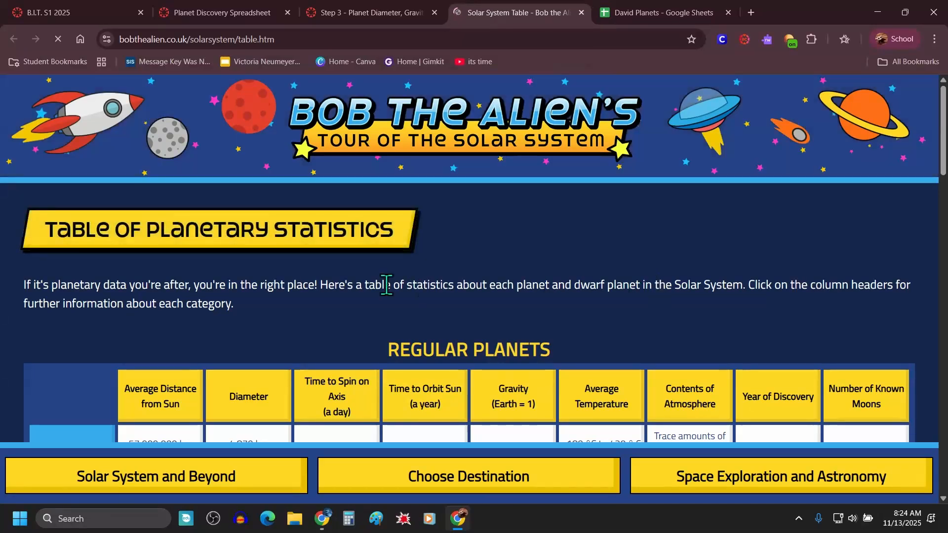
{"action": "scroll", "coordinate": [385, 286], "scroll_direction": "down", "scroll_amount": 4}
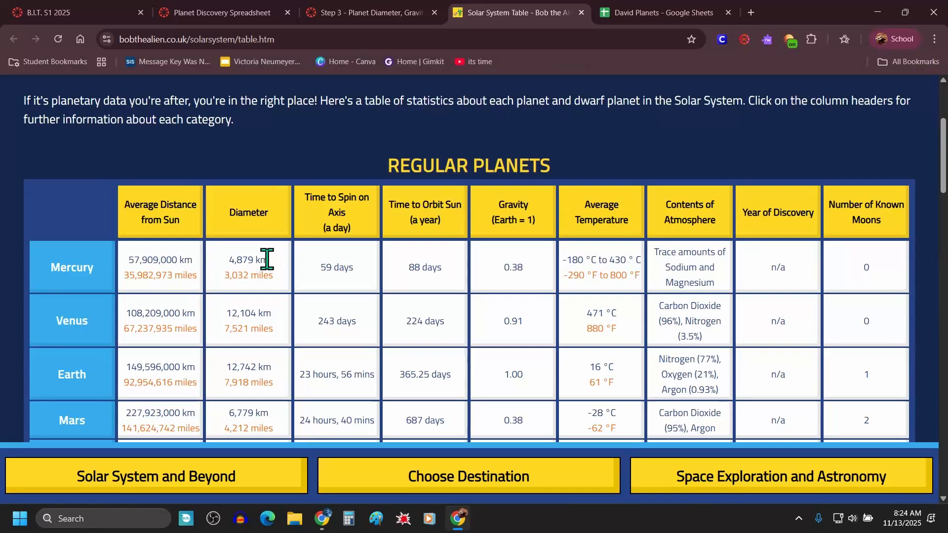
{"action": "left_click_drag", "start_coordinate": [269, 259], "coordinate": [225, 276]}
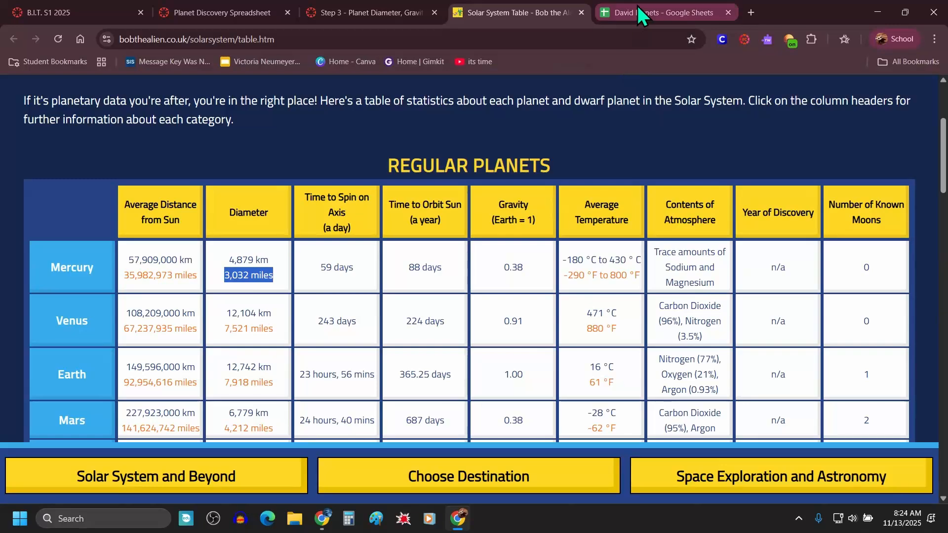
{"action": "left_click_drag", "start_coordinate": [640, 10], "coordinate": [7, 257]}
{"action": "left_click", "coordinate": [638, 161]}
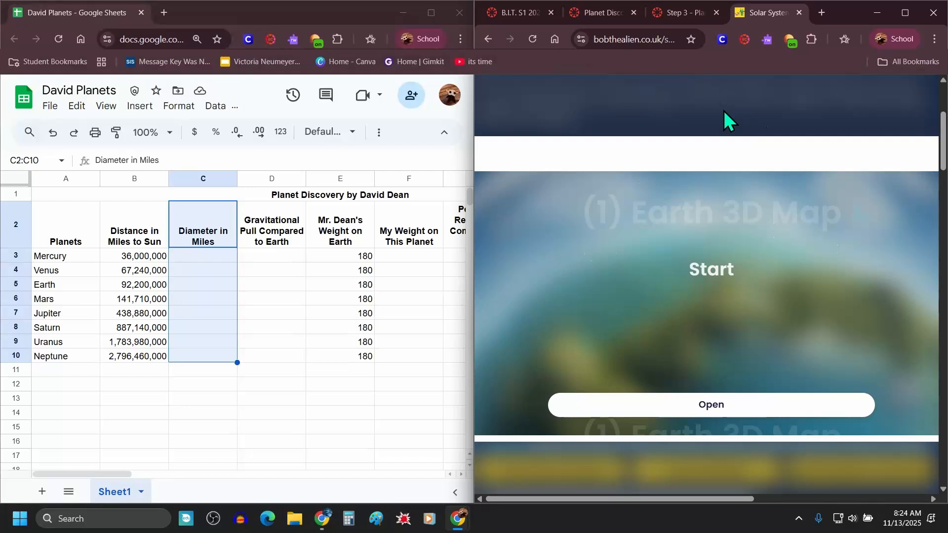
{"action": "key", "text": "ctrl+minus"}
{"action": "key", "text": "ctrl+minus"}
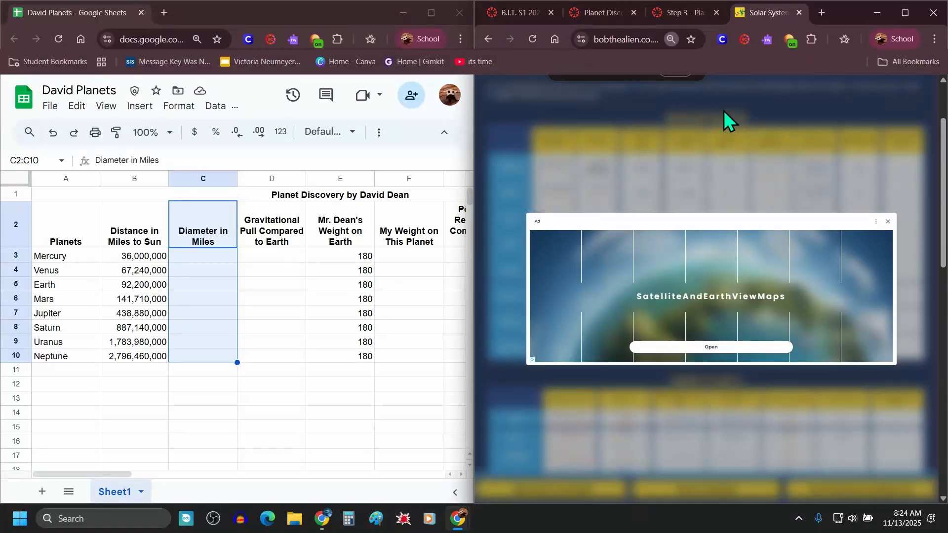
{"action": "left_click", "coordinate": [888, 222]}
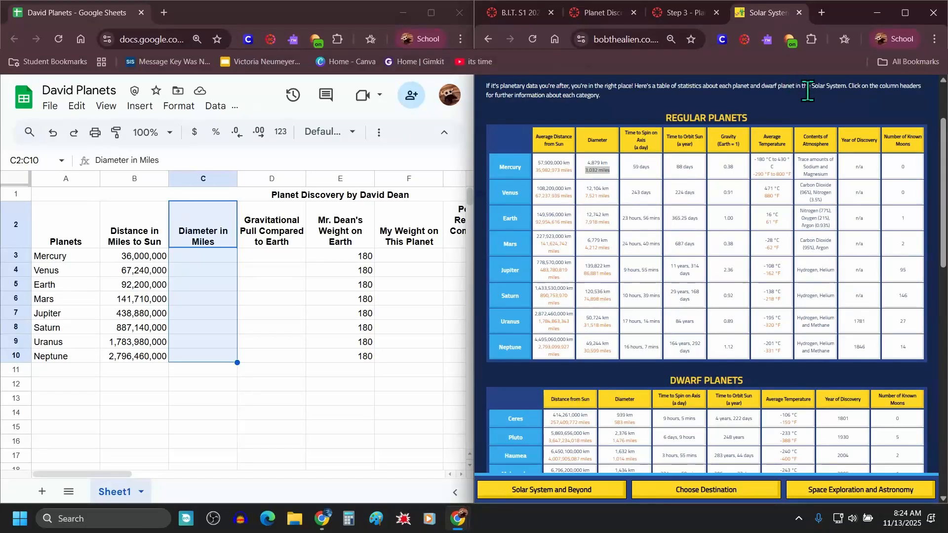
{"action": "left_click", "coordinate": [805, 114]}
{"action": "key", "text": "ctrl+plus"}
{"action": "key", "text": "ctrl+plus"}
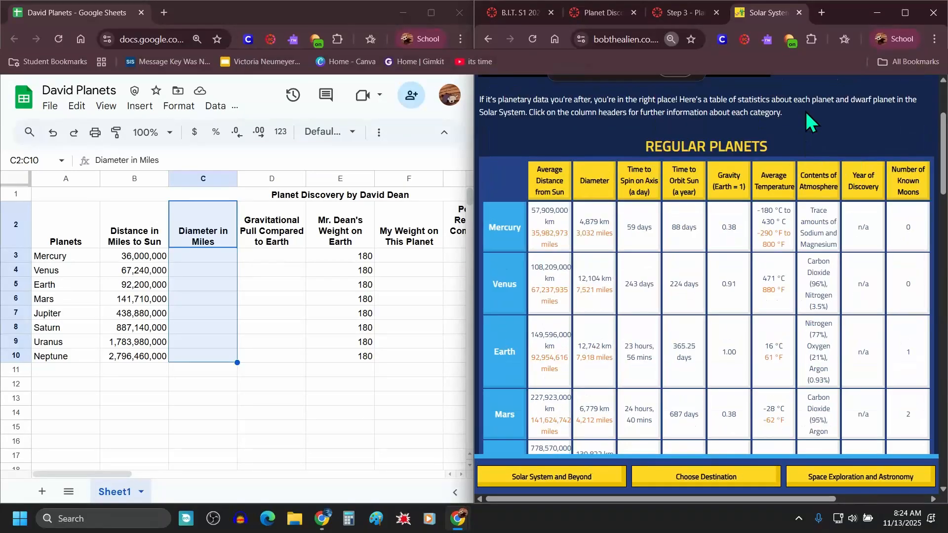
Step: Enter the diameters in miles for Mercury (3,032) and Venus (7,521) in the Diameter in Miles column
{"action": "left_click_drag", "start_coordinate": [595, 233], "coordinate": [577, 236]}
{"action": "left_click", "coordinate": [209, 257]}
{"action": "type", "text": "3,032"}
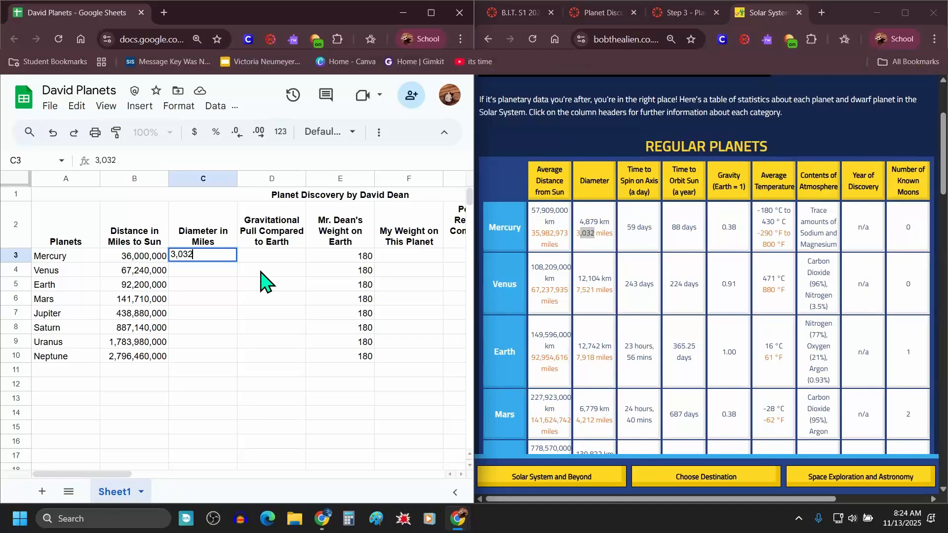
{"action": "key", "text": "Return"}
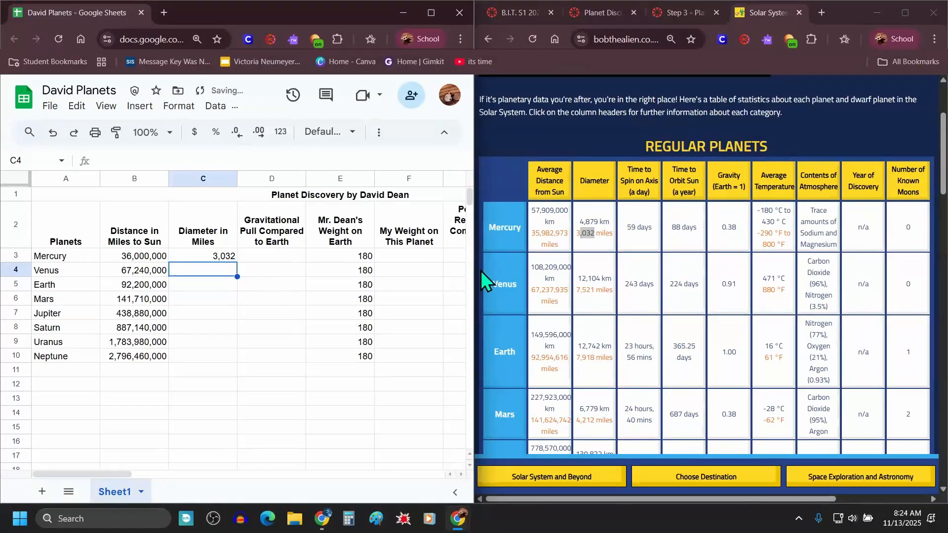
{"action": "left_click_drag", "start_coordinate": [612, 292], "coordinate": [576, 292]}
{"action": "scroll", "coordinate": [596, 338], "scroll_direction": "down", "scroll_amount": 1}
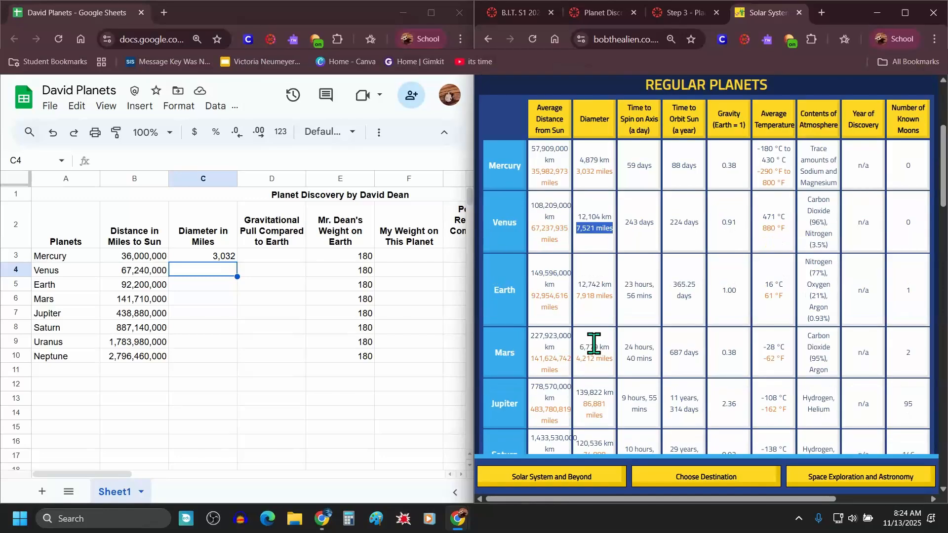
{"action": "left_click", "coordinate": [183, 271]}
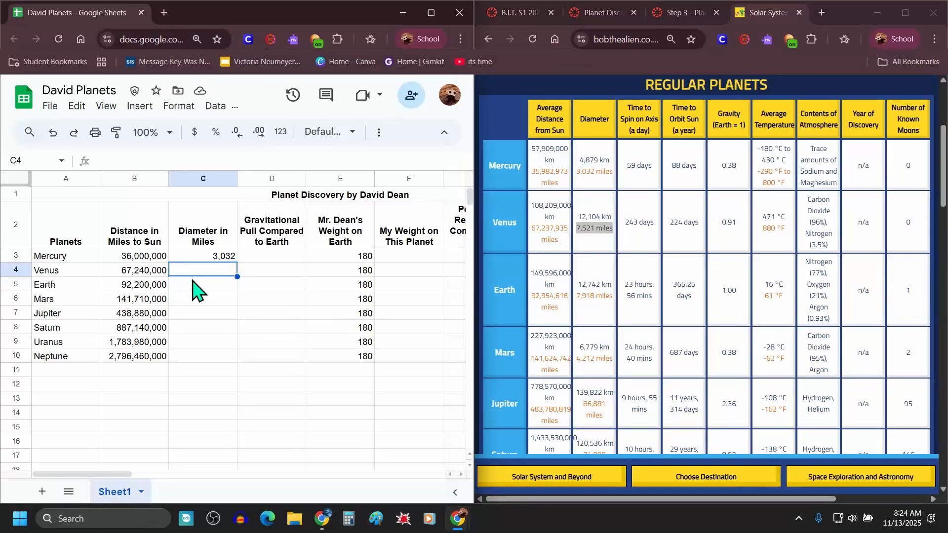
{"action": "type", "text": "7,521"}
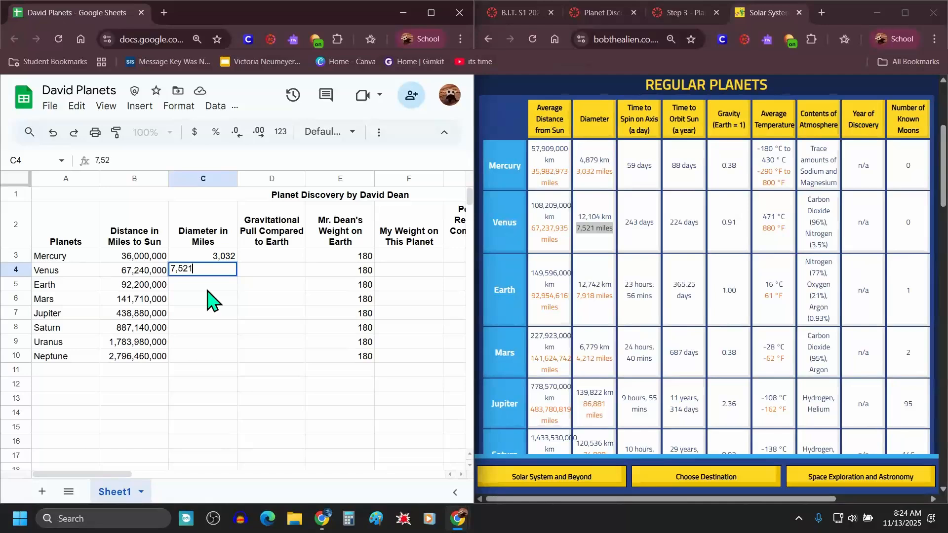
{"action": "key", "text": "Return"}
Step: Enter the diameters in miles for Earth (7,918) and Mars (4,212) in the Diameter in Miles column
{"action": "type", "text": "7"}
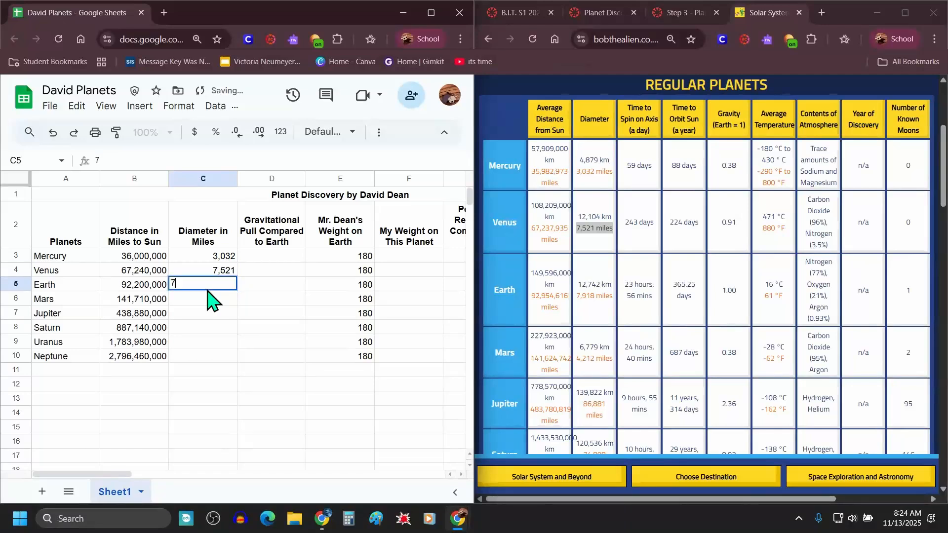
{"action": "type", "text": ",918"}
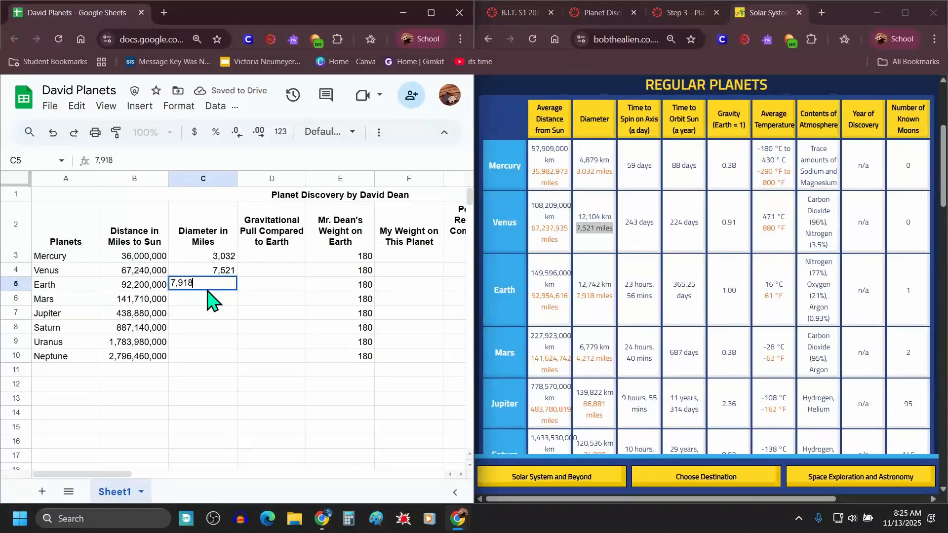
{"action": "key", "text": "Return"}
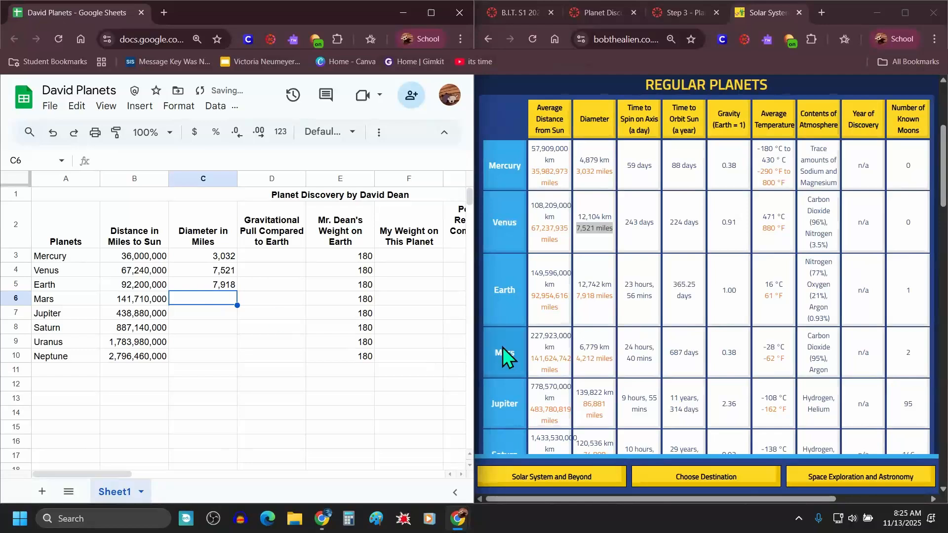
{"action": "left_click", "coordinate": [577, 359]}
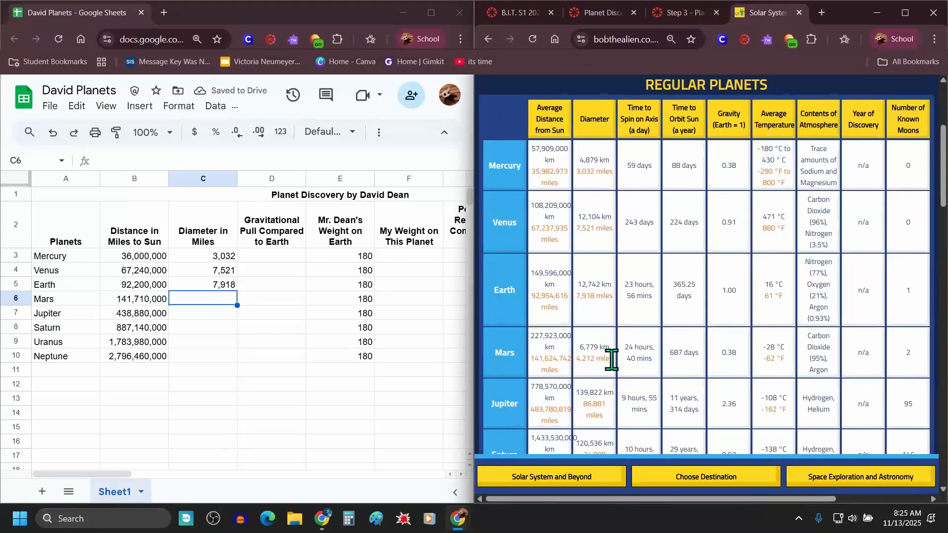
{"action": "left_click_drag", "start_coordinate": [612, 359], "coordinate": [578, 366]}
{"action": "left_click", "coordinate": [209, 302]}
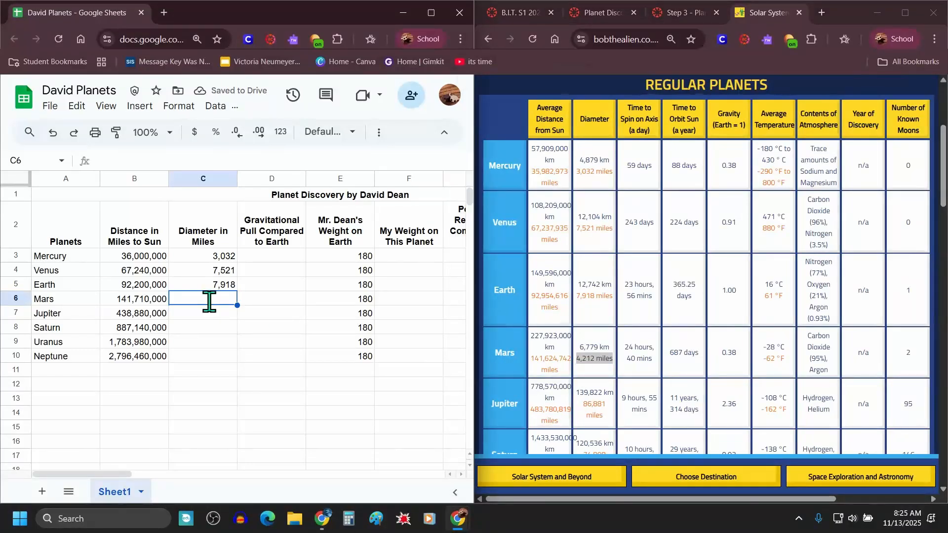
{"action": "type", "text": "4,212"}
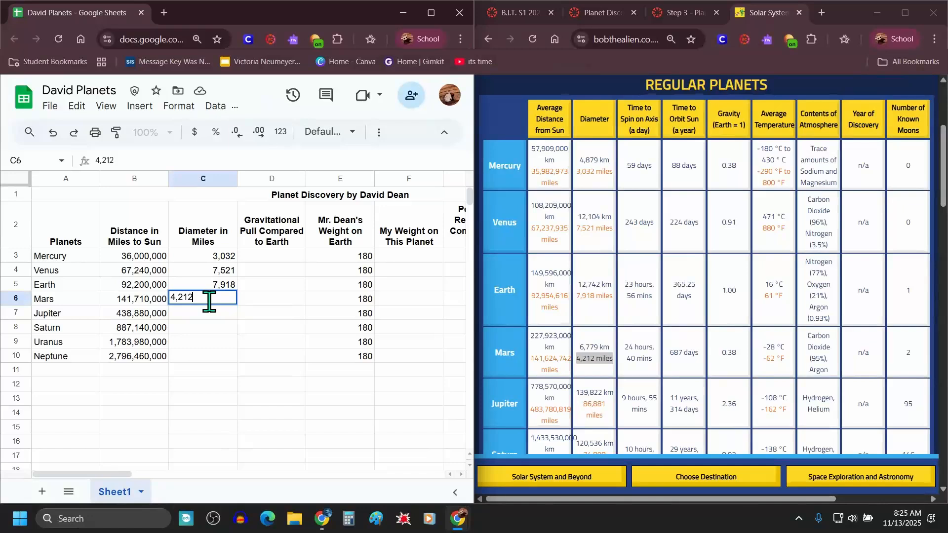
{"action": "key", "text": "Return"}
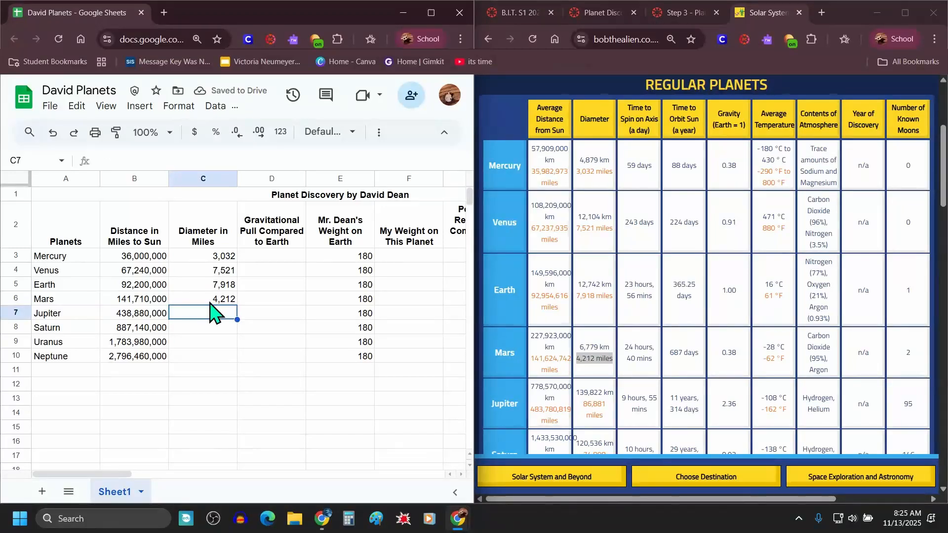
Step: Enter the diameters in miles for Jupiter (86,881) and Saturn (74,898) from the Bob the Alien table
{"action": "scroll", "coordinate": [628, 332], "scroll_direction": "down", "scroll_amount": 1}
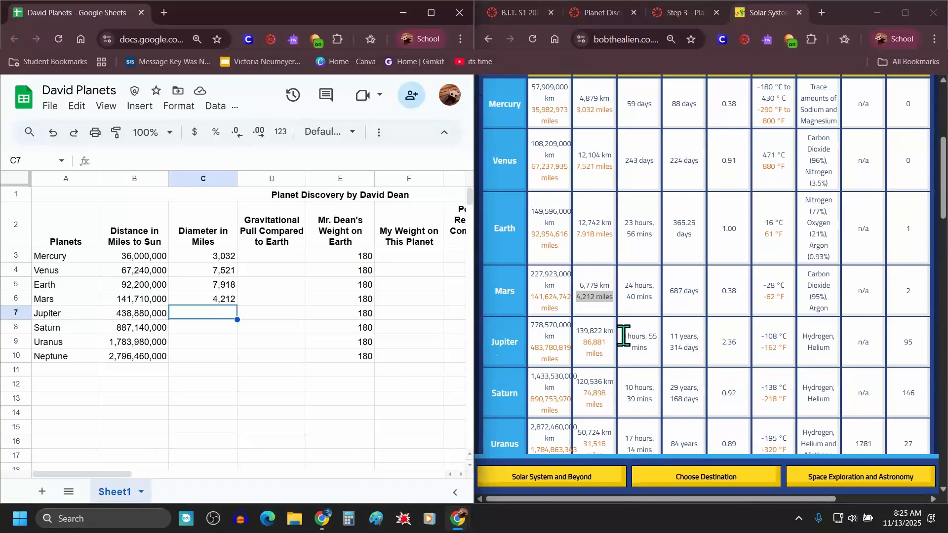
{"action": "left_click", "coordinate": [611, 360]}
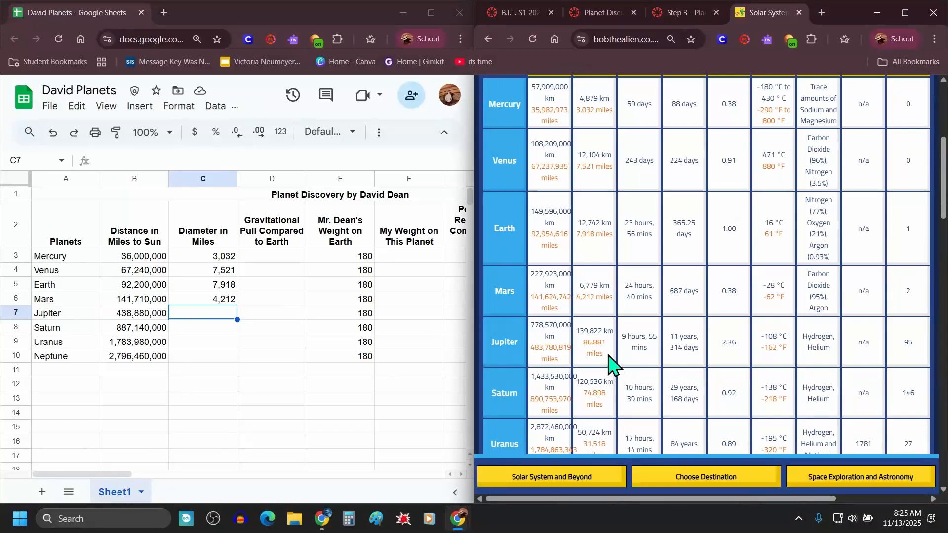
{"action": "left_click", "coordinate": [202, 314]}
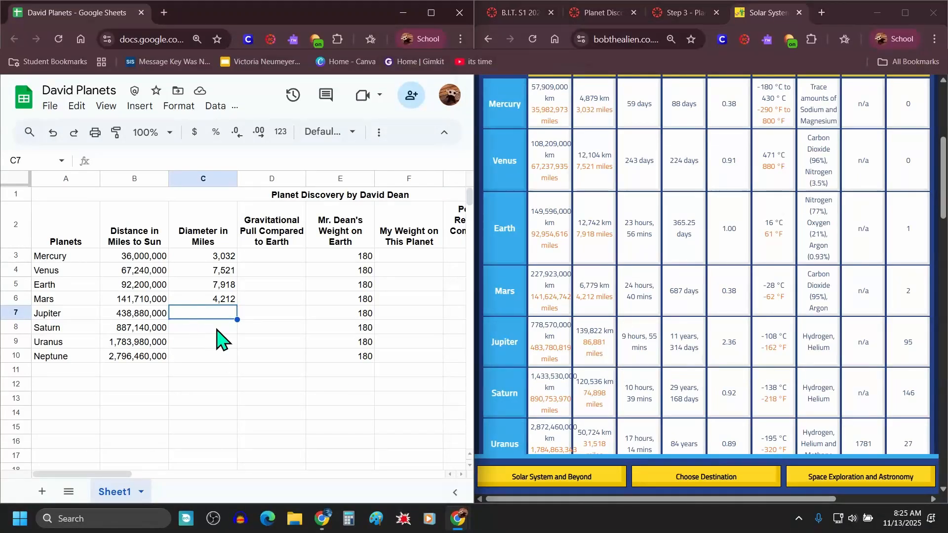
{"action": "type", "text": "8"}
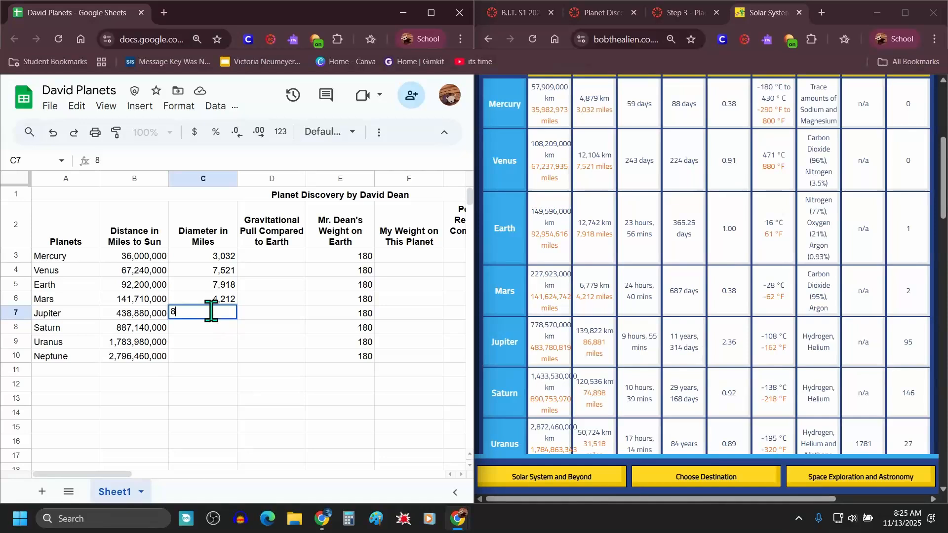
{"action": "type", "text": "6,881"}
{"action": "key", "text": "Return"}
{"action": "type", "text": "7"}
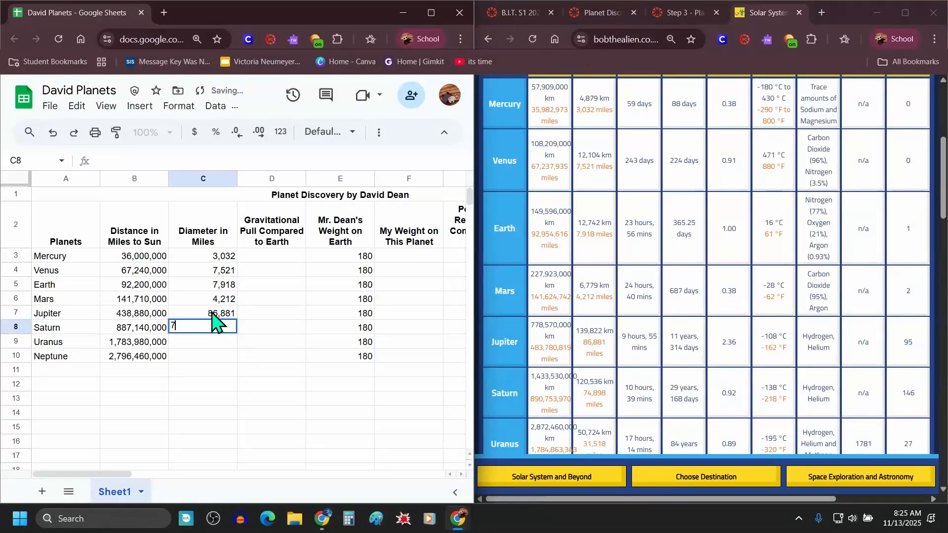
{"action": "type", "text": "4,89"}
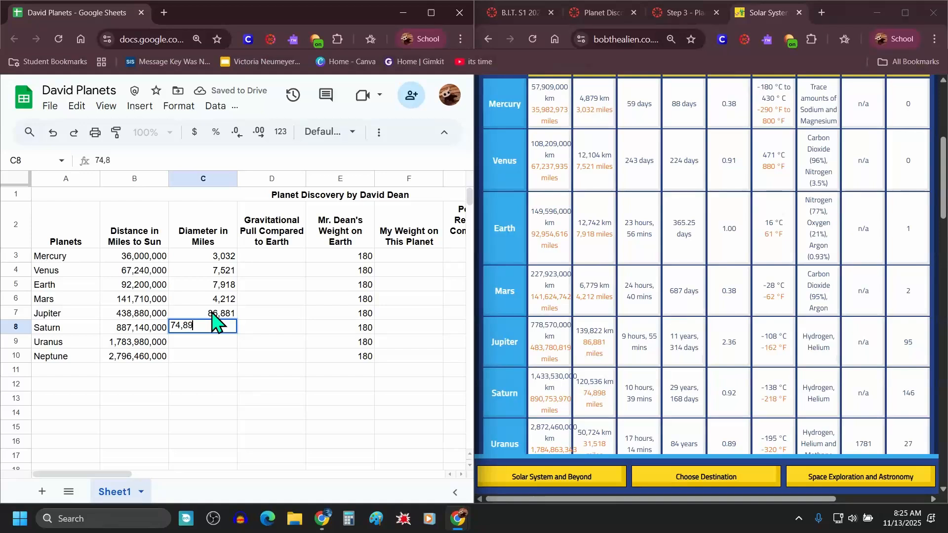
{"action": "type", "text": "8"}
{"action": "key", "text": "Return"}
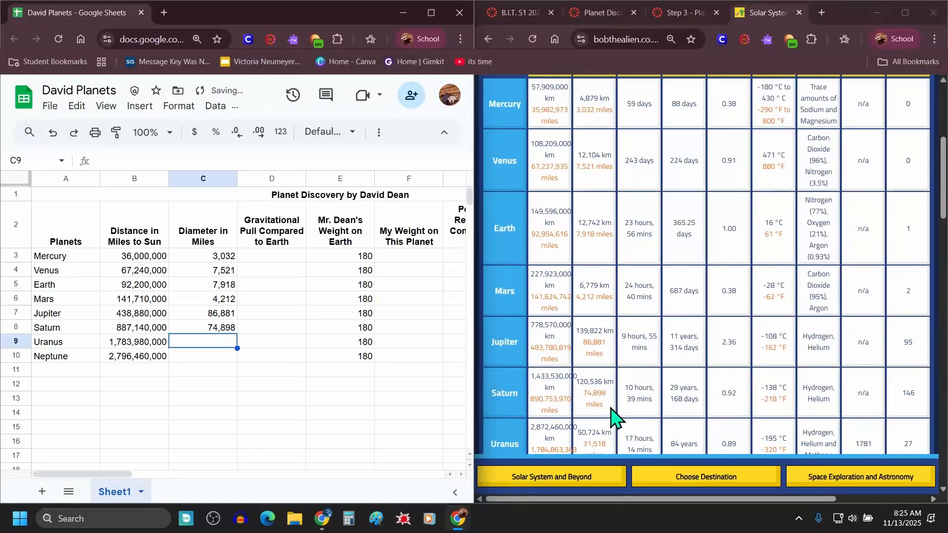
Step: Enter the diameters in miles for Uranus (31,518) and Neptune (30,599) to complete the column
{"action": "triple_click", "coordinate": [594, 398]}
{"action": "scroll", "coordinate": [605, 382], "scroll_direction": "down", "scroll_amount": 2}
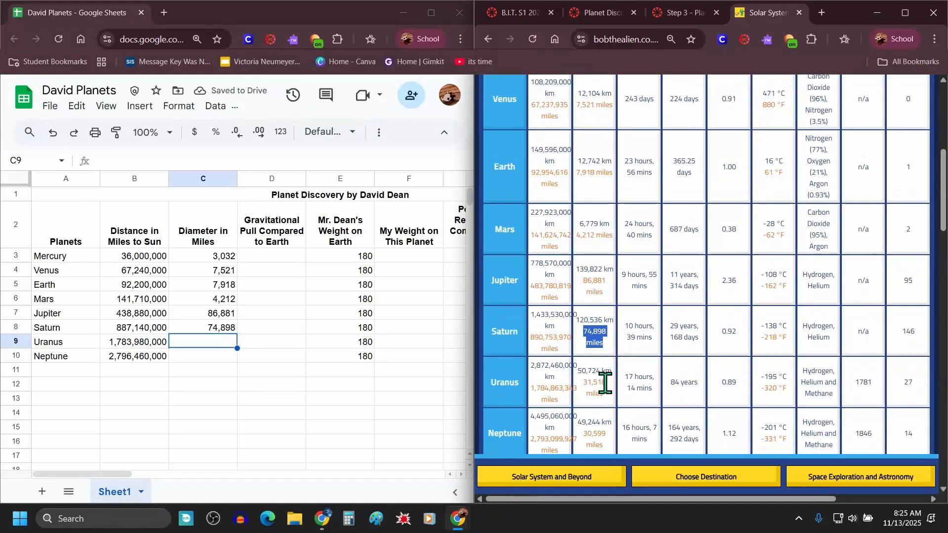
{"action": "scroll", "coordinate": [604, 383], "scroll_direction": "down", "scroll_amount": 2}
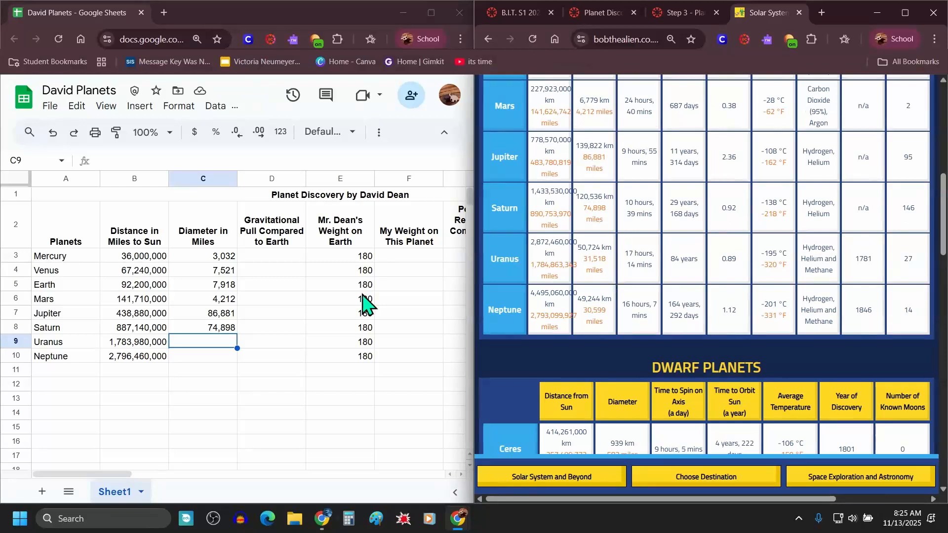
{"action": "left_click", "coordinate": [212, 343]}
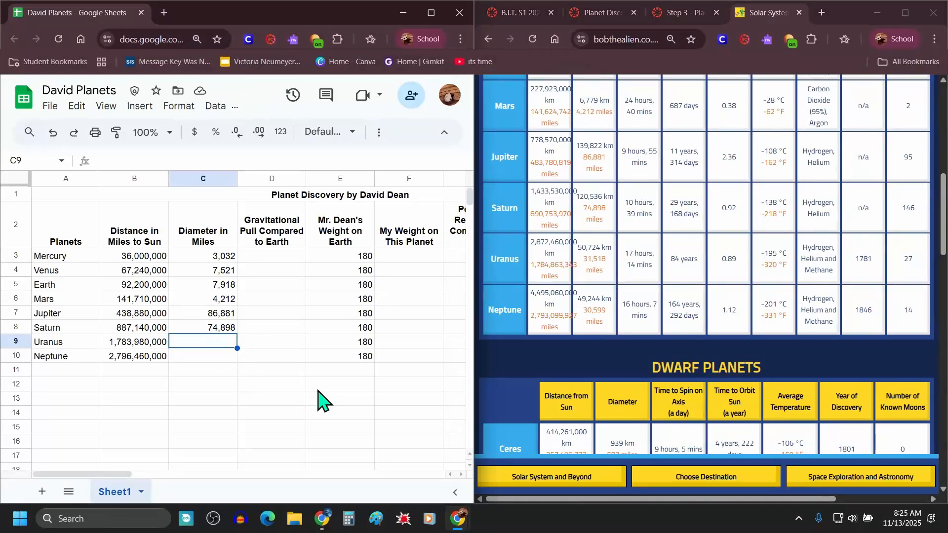
{"action": "type", "text": "31"}
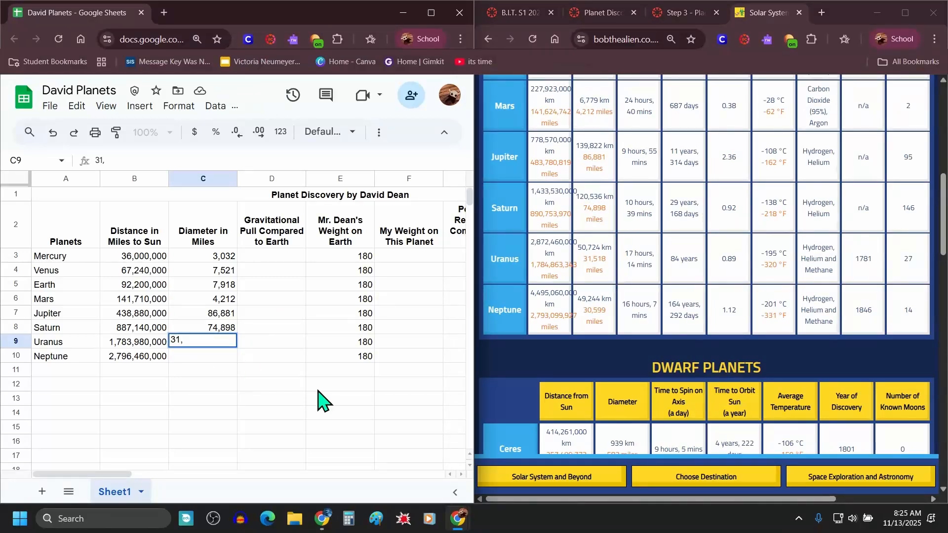
{"action": "type", "text": ",518"}
{"action": "key", "text": "Return"}
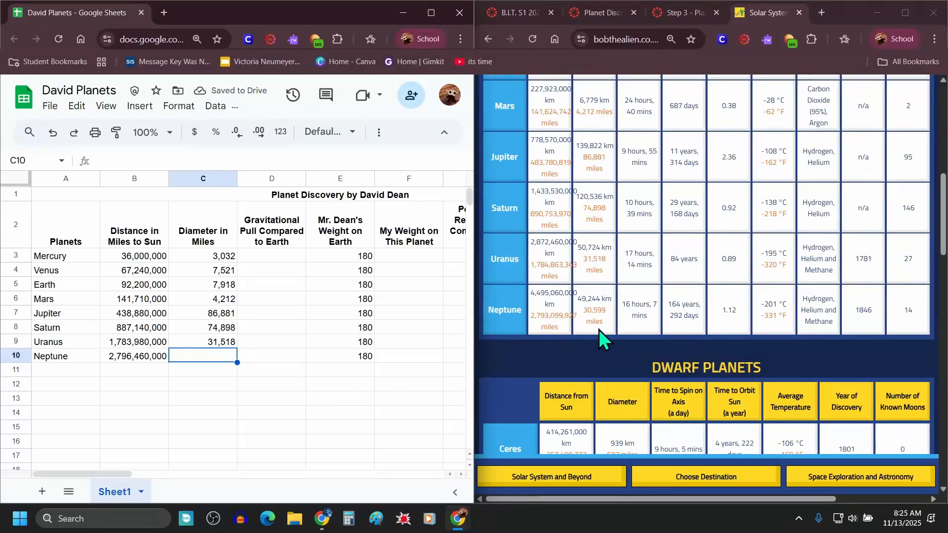
{"action": "left_click_drag", "start_coordinate": [607, 329], "coordinate": [588, 316]}
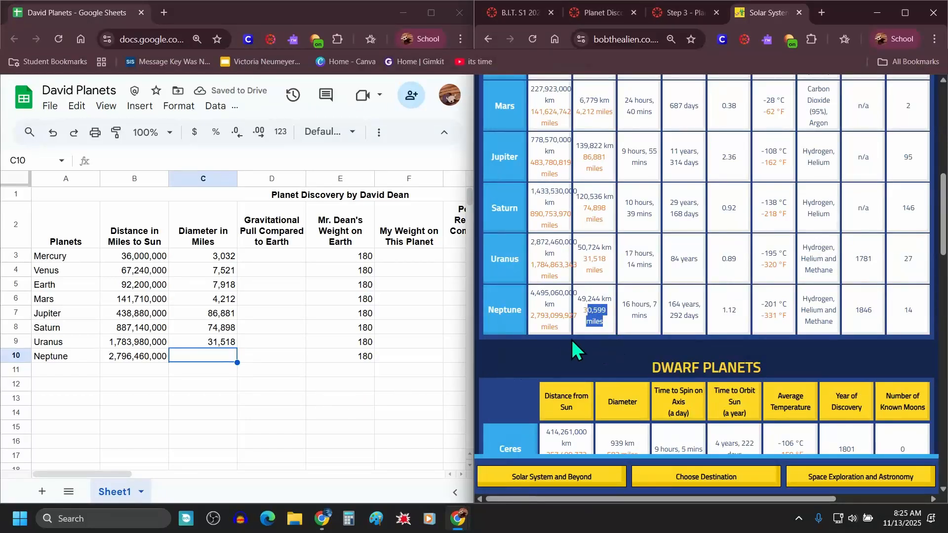
{"action": "left_click", "coordinate": [586, 334]}
{"action": "left_click", "coordinate": [204, 361]}
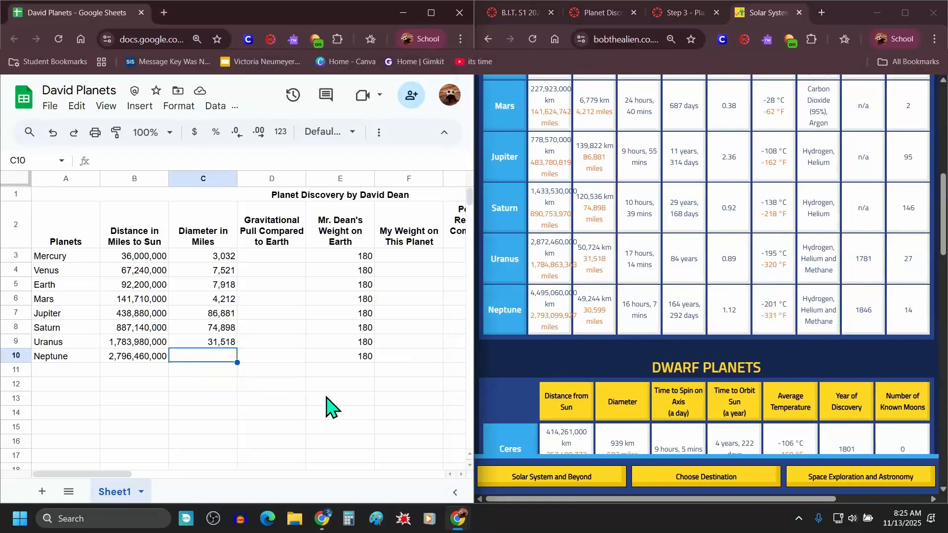
{"action": "type", "text": "30,599"}
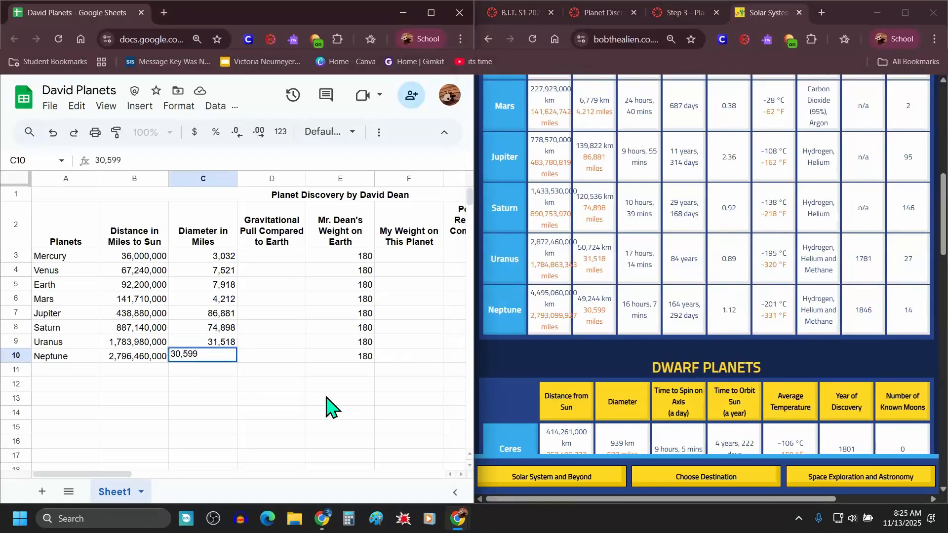
{"action": "key", "text": "Return"}
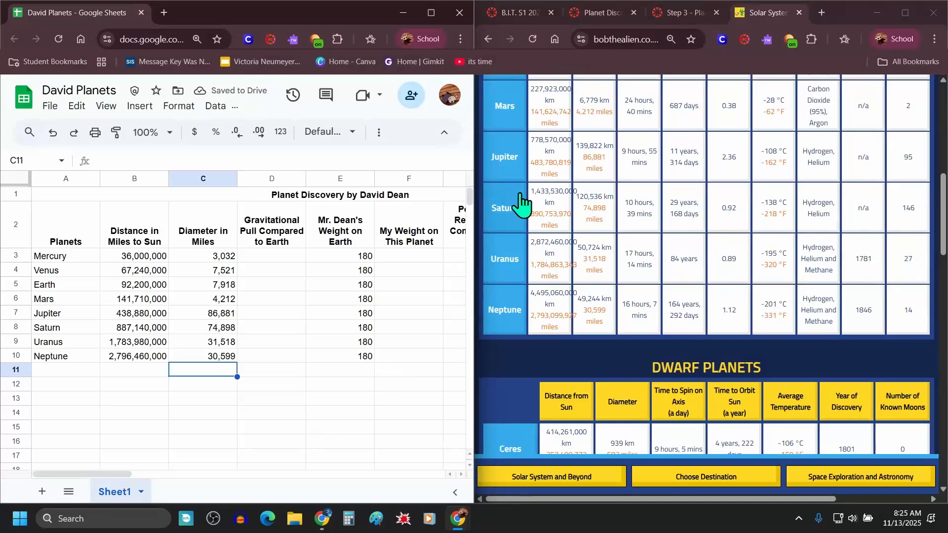
Step: Read the Gravitational Pull instructions on the Step 3 page and the gravitational pull table below them
{"action": "left_click", "coordinate": [686, 20]}
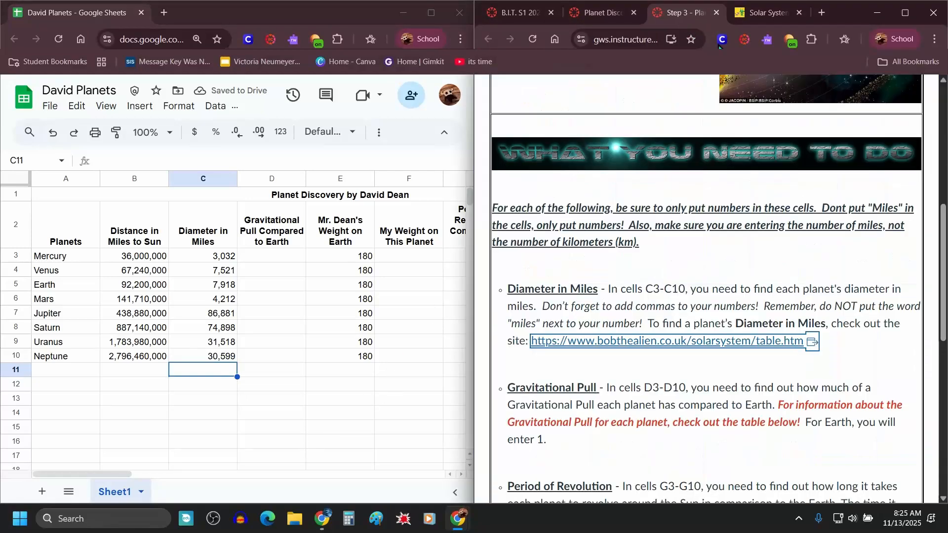
{"action": "scroll", "coordinate": [687, 271], "scroll_direction": "down", "scroll_amount": 1}
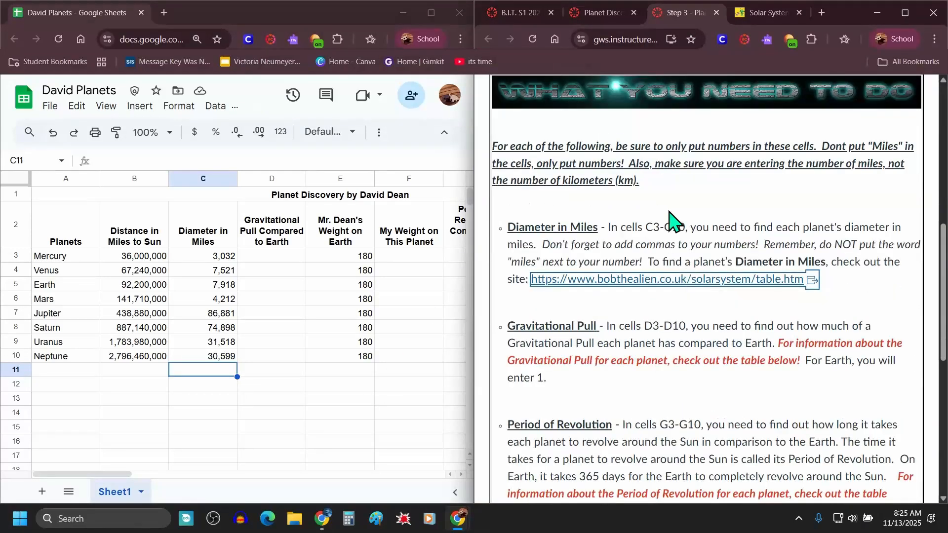
{"action": "scroll", "coordinate": [681, 302], "scroll_direction": "down", "scroll_amount": 1}
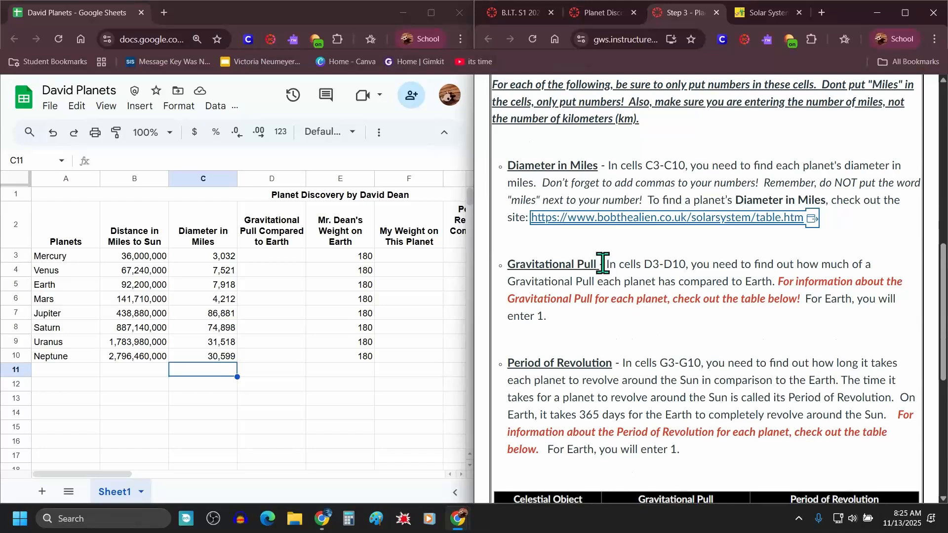
{"action": "left_click_drag", "start_coordinate": [613, 267], "coordinate": [776, 286]}
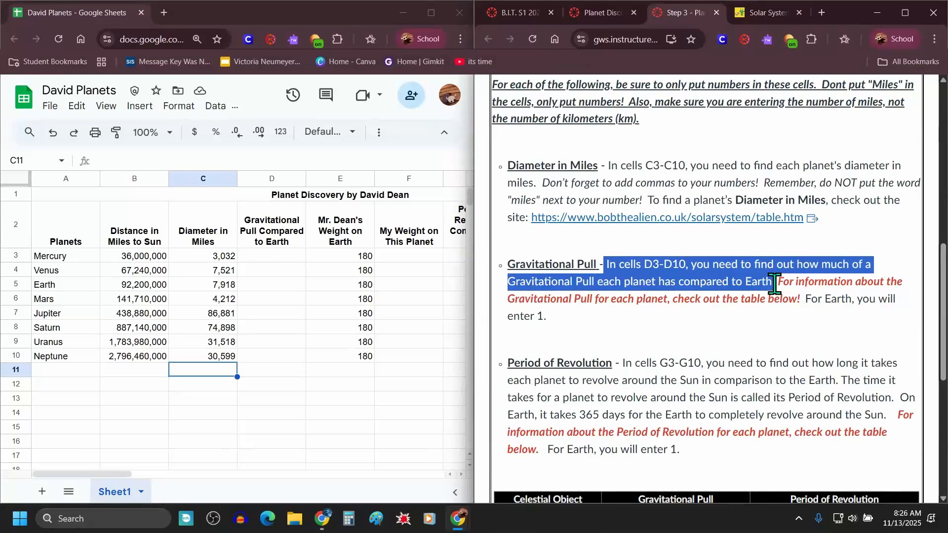
{"action": "left_click", "coordinate": [778, 287]}
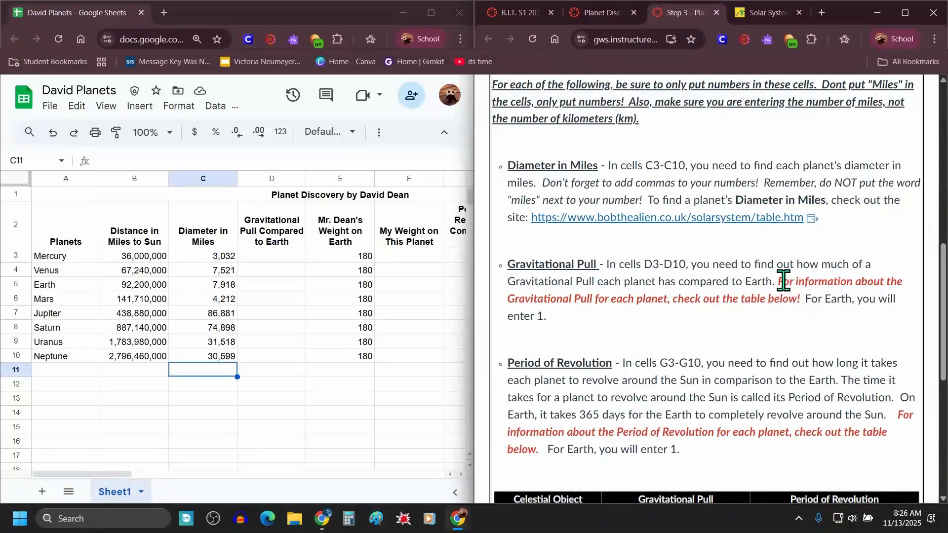
{"action": "left_click_drag", "start_coordinate": [782, 283], "coordinate": [805, 326]}
{"action": "scroll", "coordinate": [679, 333], "scroll_direction": "down", "scroll_amount": 7}
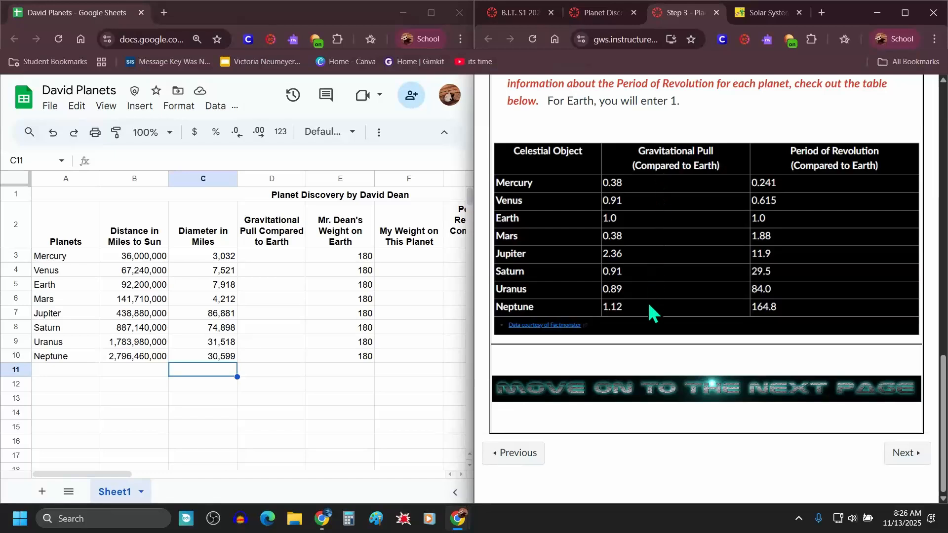
Step: Enter the gravitational pull values 0.38, 0.91 and 1 for Mercury, Venus and Earth
{"action": "left_click", "coordinate": [259, 256]}
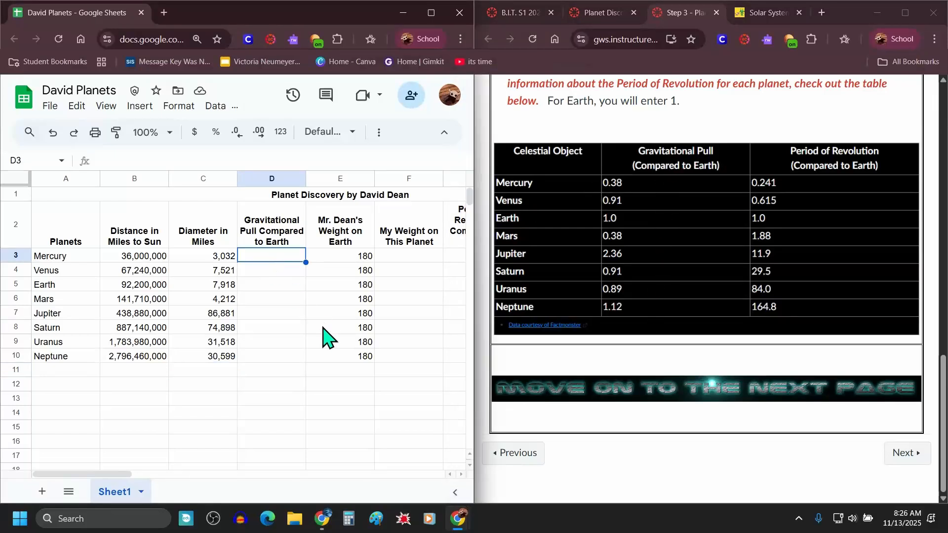
{"action": "type", "text": ".38"}
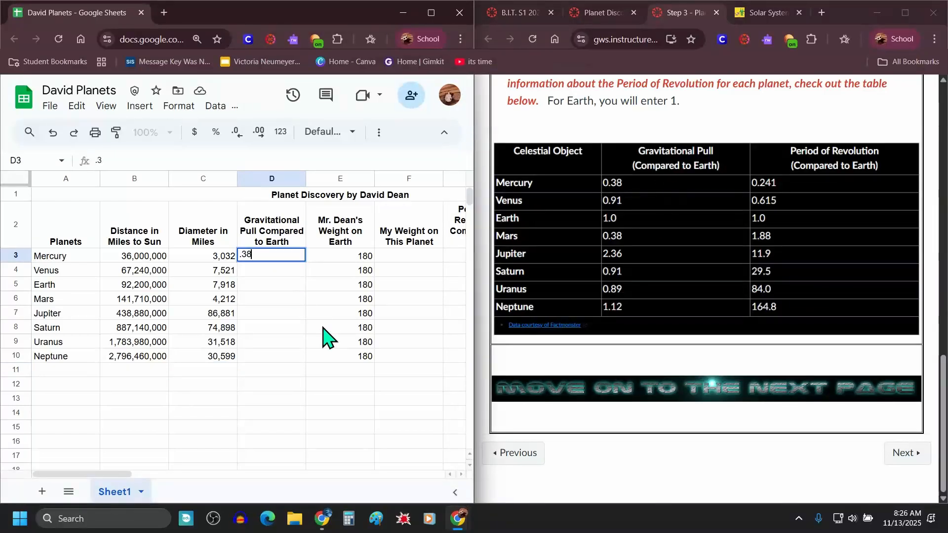
{"action": "key", "text": "Return"}
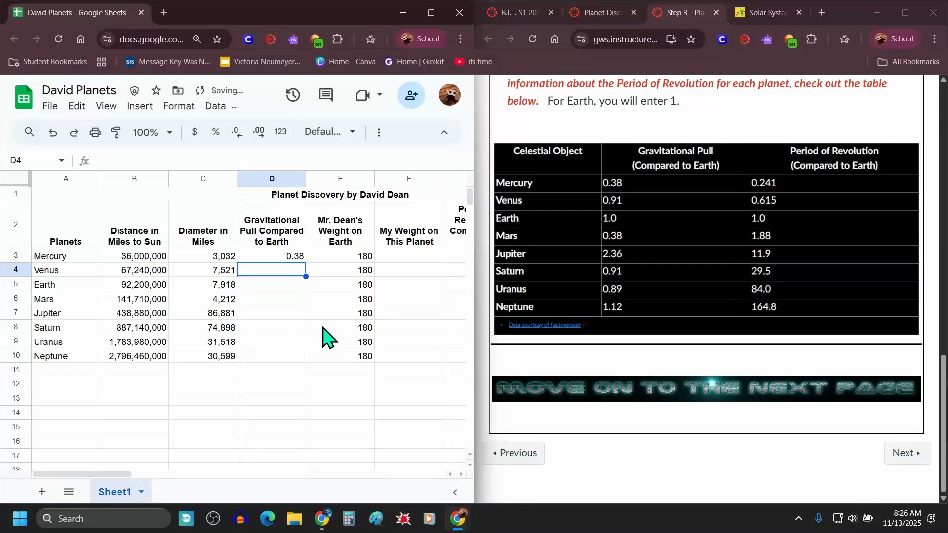
{"action": "type", "text": ".91"}
{"action": "key", "text": "Return"}
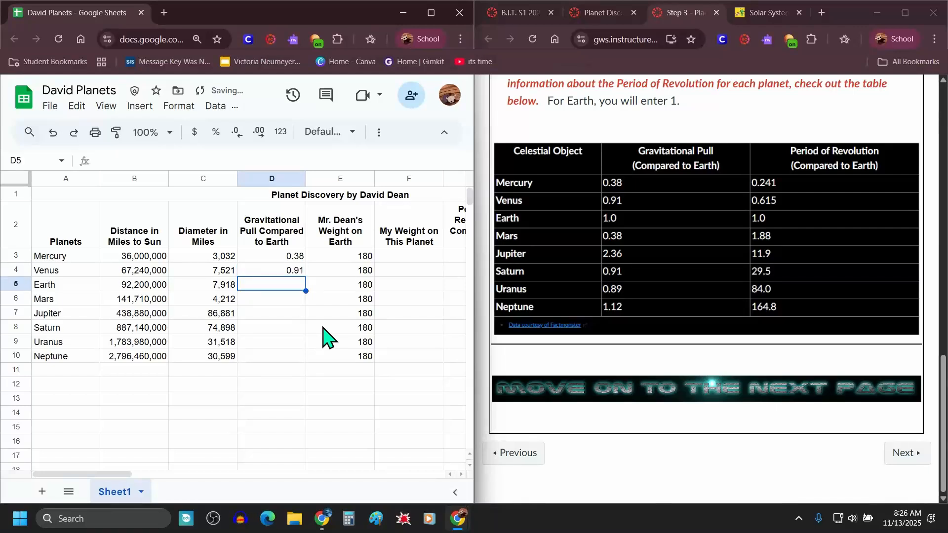
{"action": "type", "text": "1"}
{"action": "key", "text": "Return"}
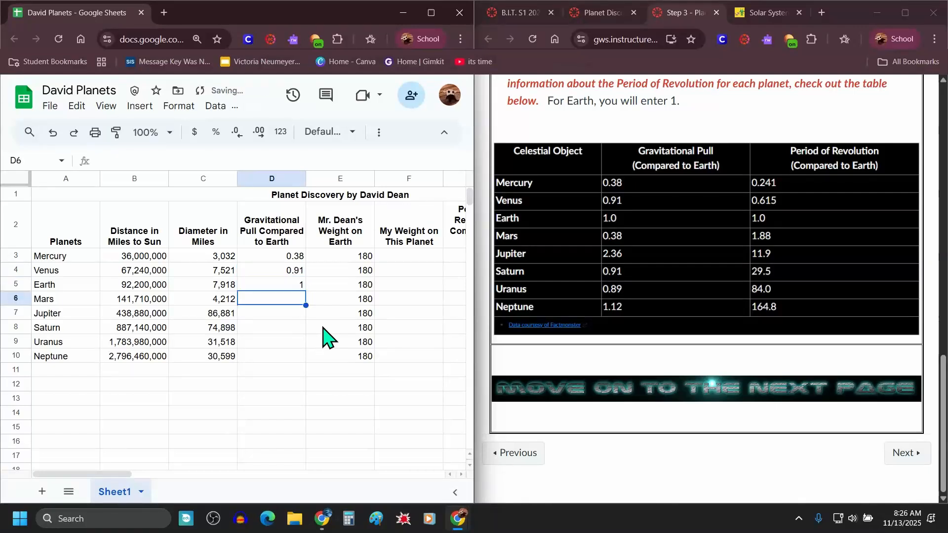
Step: Enter the gravitational pull values 0.38, 2.36 and 0.91 for Mars, Jupiter and Saturn
{"action": "type", "text": ".3"}
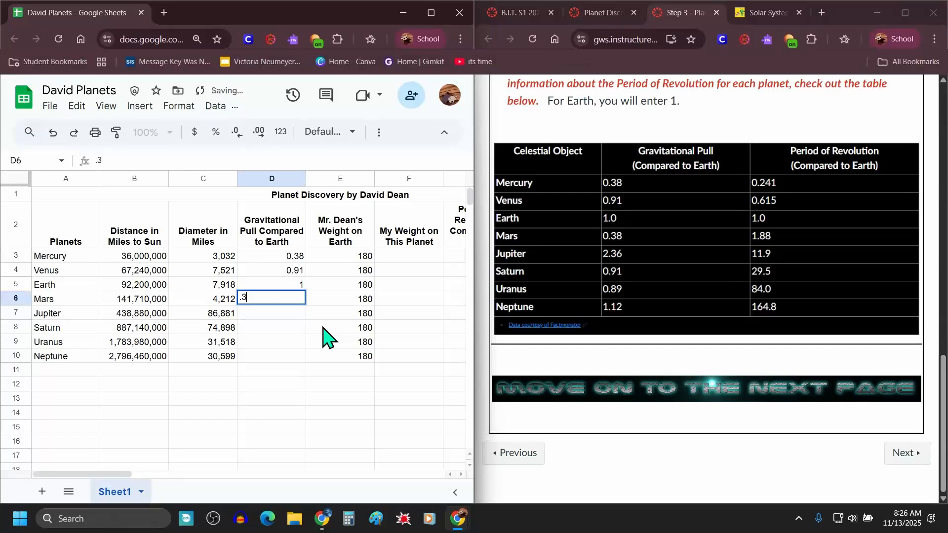
{"action": "type", "text": "8"}
{"action": "key", "text": "Return"}
{"action": "type", "text": "2.3"}
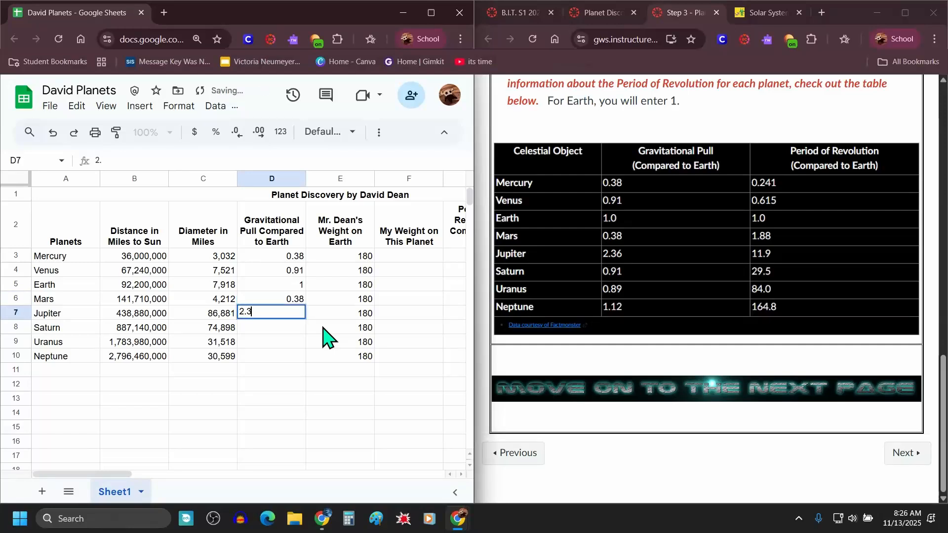
{"action": "type", "text": "6"}
{"action": "key", "text": "Return"}
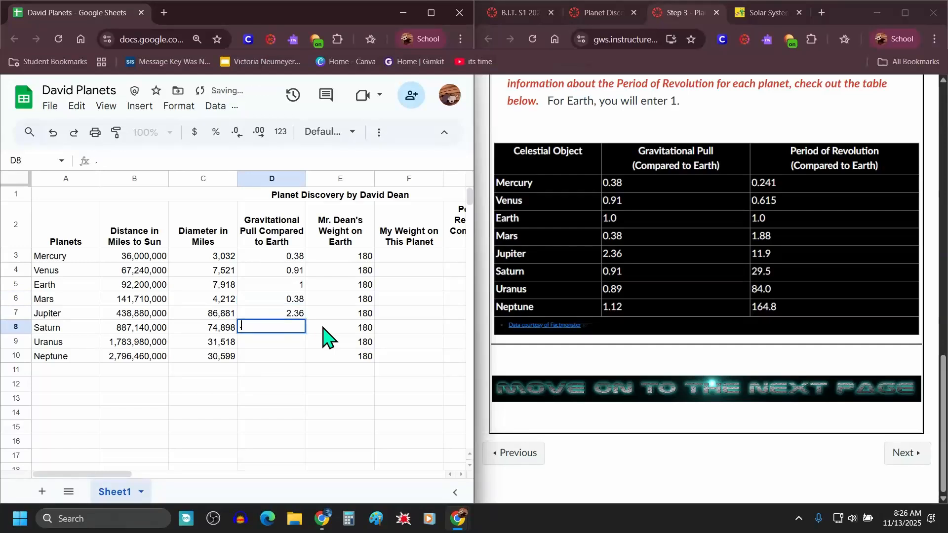
{"action": "type", "text": "0.91"}
{"action": "key", "text": "Return"}
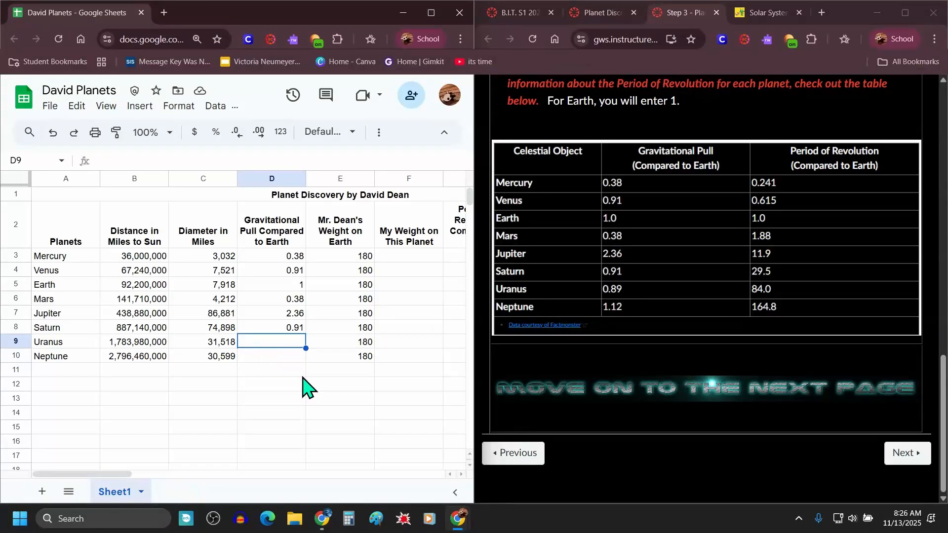
Step: Enter the gravitational pull values 0.89 for Uranus and 1.12 for Neptune to complete the column
{"action": "type", "text": ".89"}
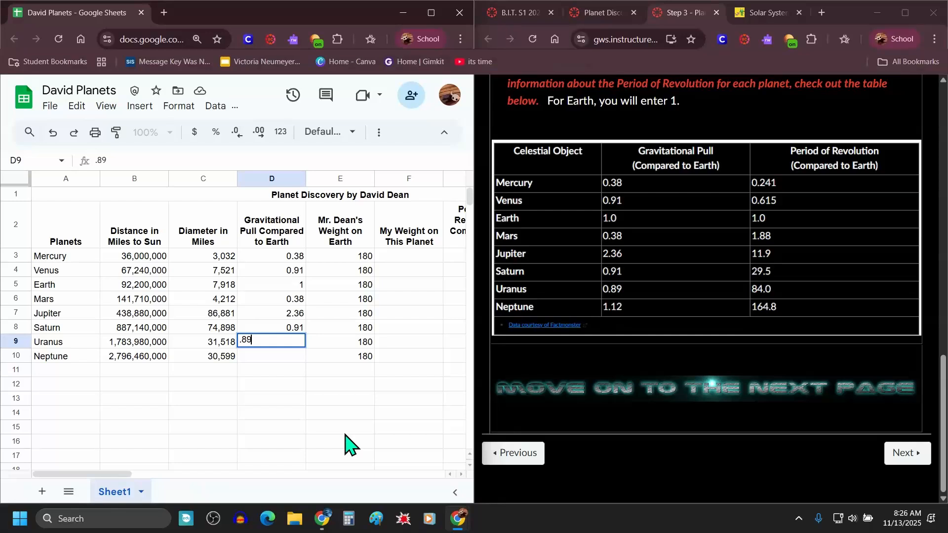
{"action": "key", "text": "Return"}
{"action": "type", "text": "1.1"}
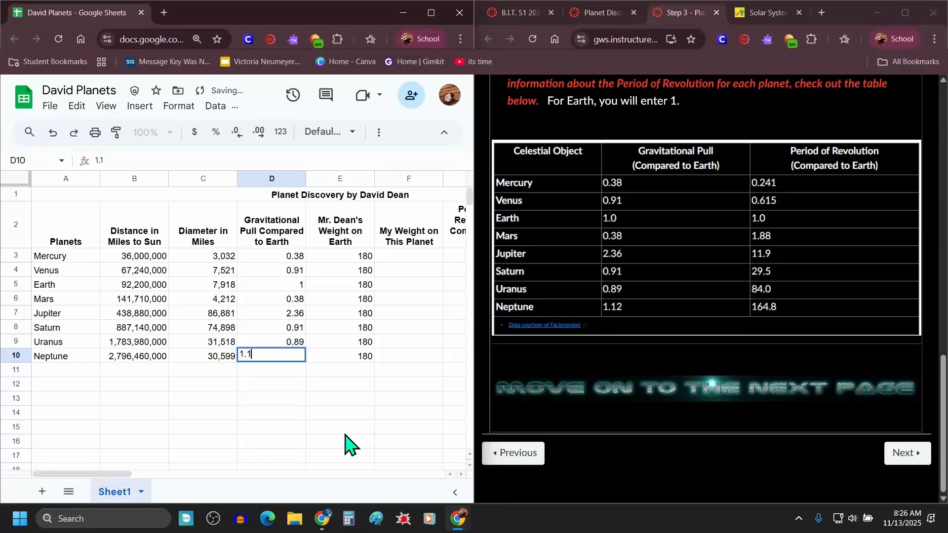
{"action": "type", "text": "2"}
{"action": "key", "text": "Return"}
{"action": "left_click", "coordinate": [751, 42]}
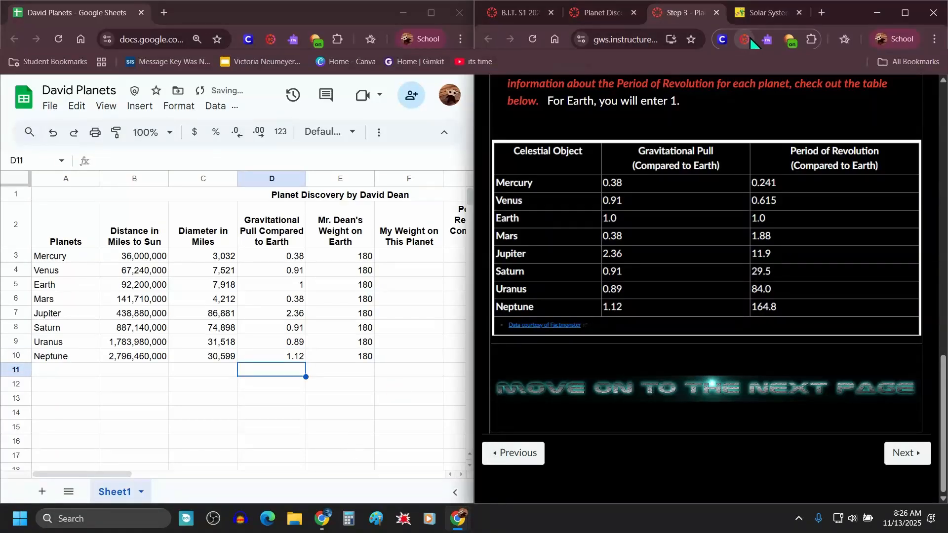
{"action": "left_click", "coordinate": [750, 38]}
{"action": "left_click", "coordinate": [701, 185]}
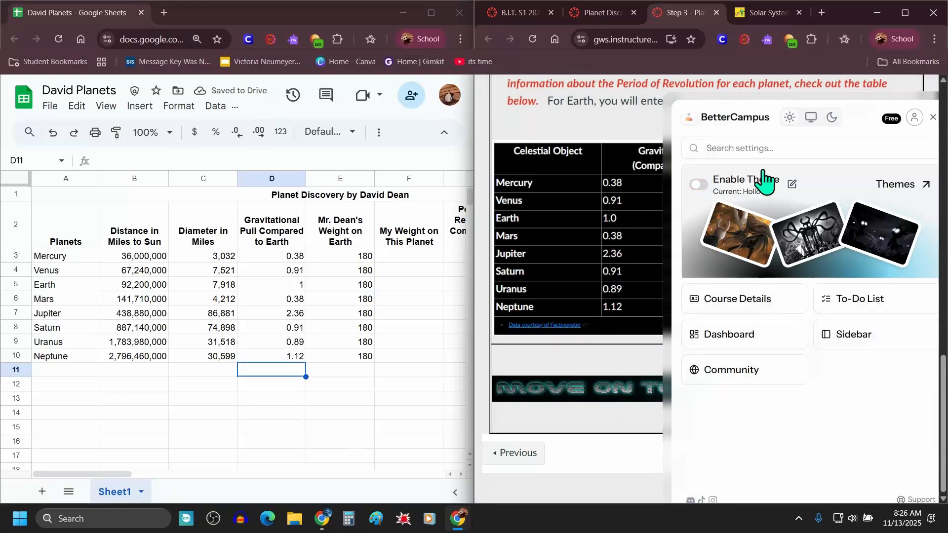
{"action": "left_click", "coordinate": [933, 117]}
{"action": "left_click", "coordinate": [372, 380]}
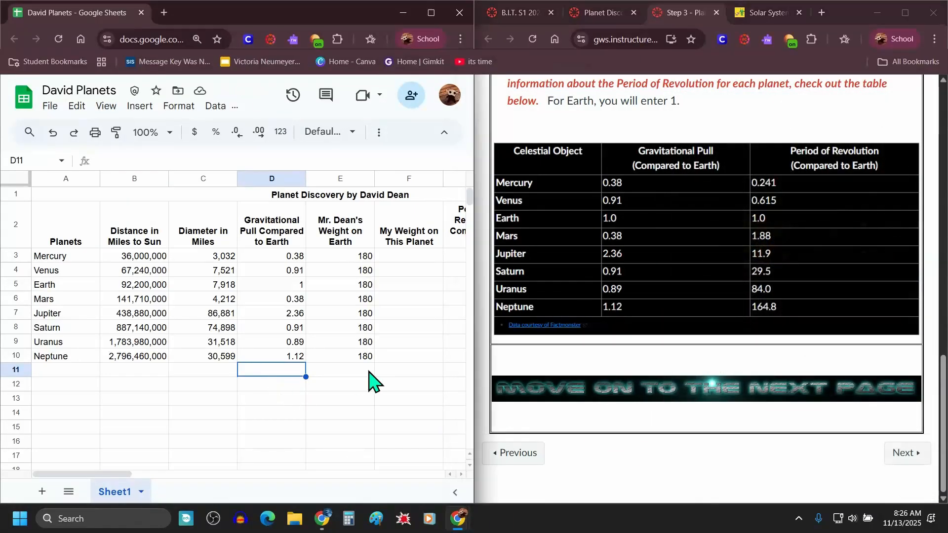
{"action": "left_click", "coordinate": [369, 371]}
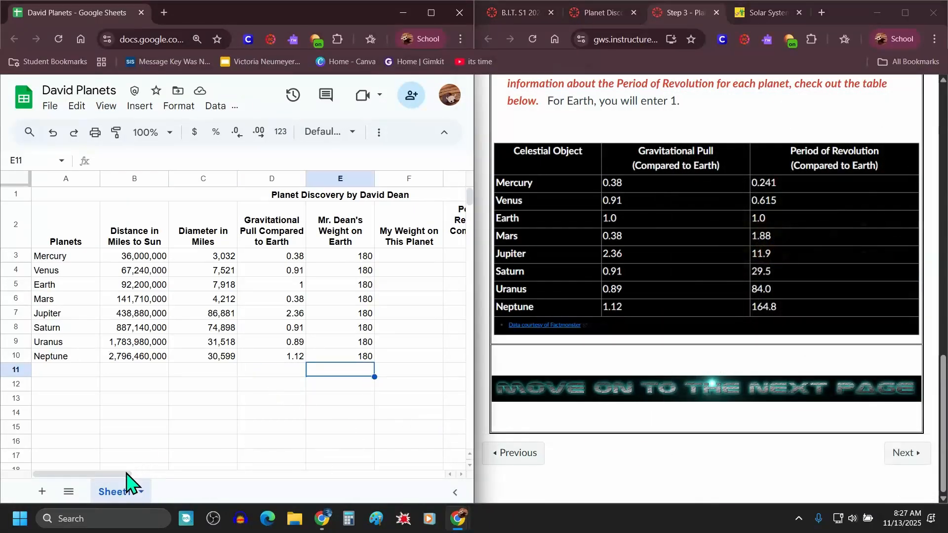
Step: Read the Period of Revolution instructions and the table on the Step 3 page
{"action": "scroll", "coordinate": [808, 246], "scroll_direction": "up", "scroll_amount": 5}
{"action": "left_click", "coordinate": [587, 356]}
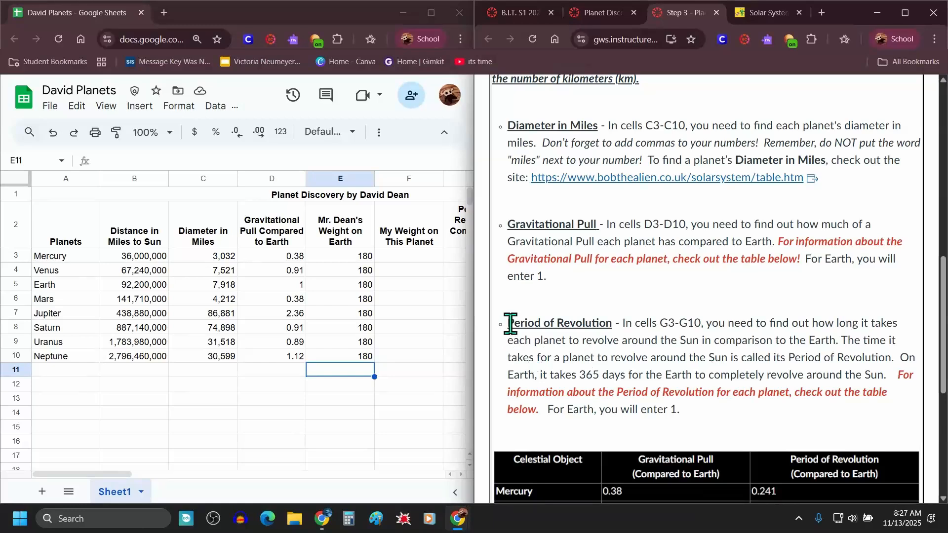
{"action": "left_click_drag", "start_coordinate": [510, 325], "coordinate": [615, 321]}
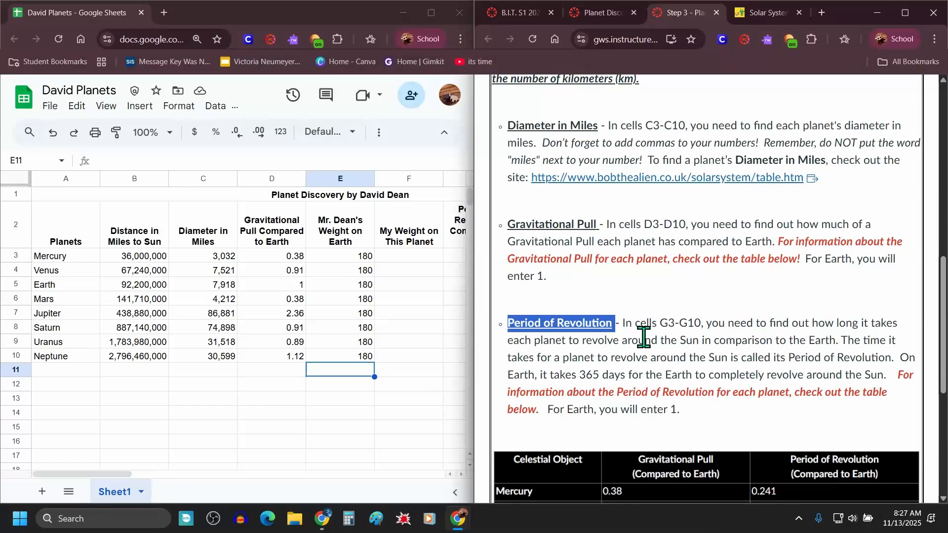
{"action": "scroll", "coordinate": [652, 341], "scroll_direction": "down", "scroll_amount": 1}
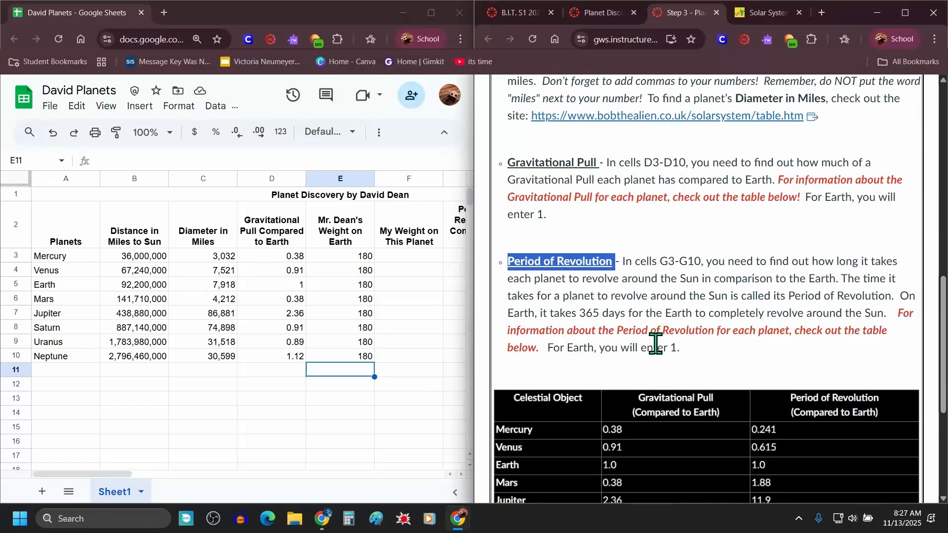
{"action": "left_click", "coordinate": [653, 314]}
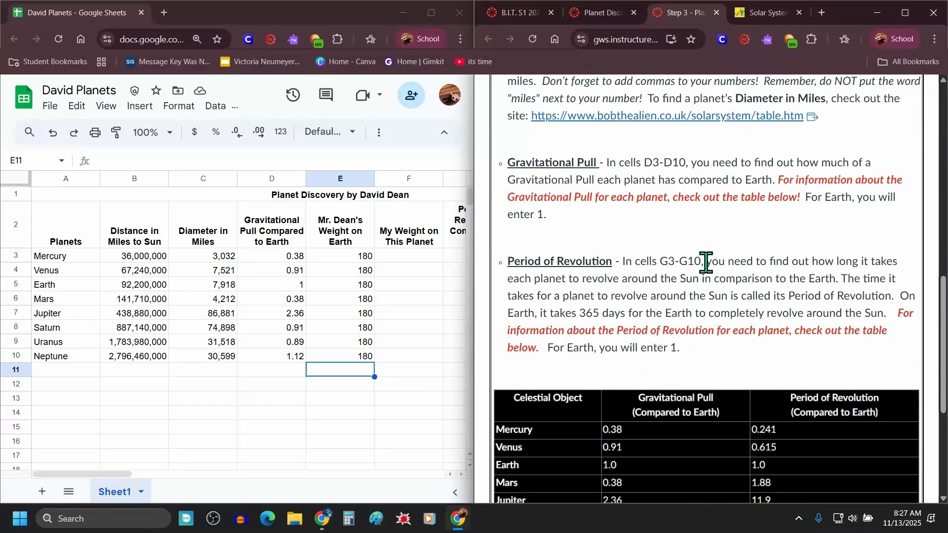
{"action": "left_click_drag", "start_coordinate": [713, 263], "coordinate": [897, 307]}
{"action": "scroll", "coordinate": [715, 334], "scroll_direction": "down", "scroll_amount": 4}
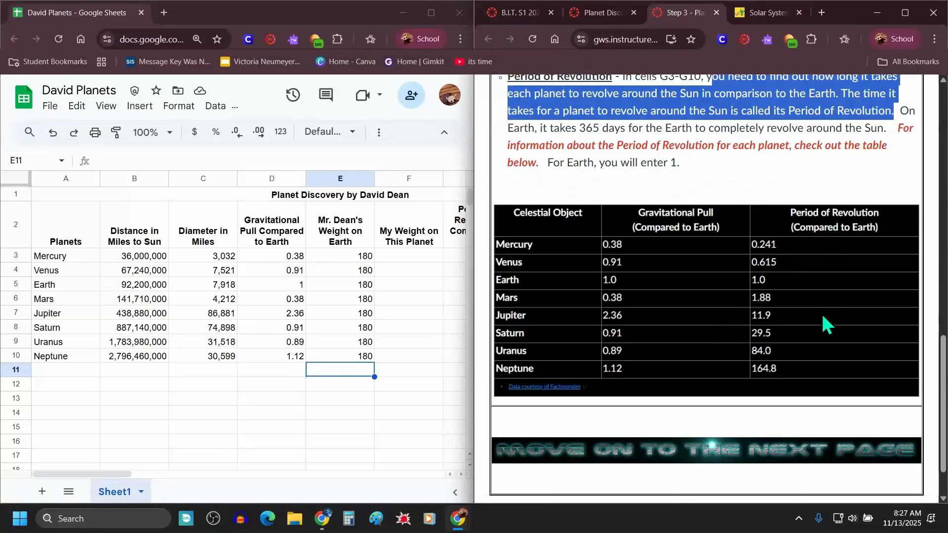
Step: Enter the periods of revolution 0.241, 0.615, 1 and 1.88 for Mercury through Mars in column G
{"action": "left_click_drag", "start_coordinate": [104, 475], "coordinate": [179, 475]}
{"action": "left_click", "coordinate": [152, 246]}
{"action": "left_click", "coordinate": [152, 254]}
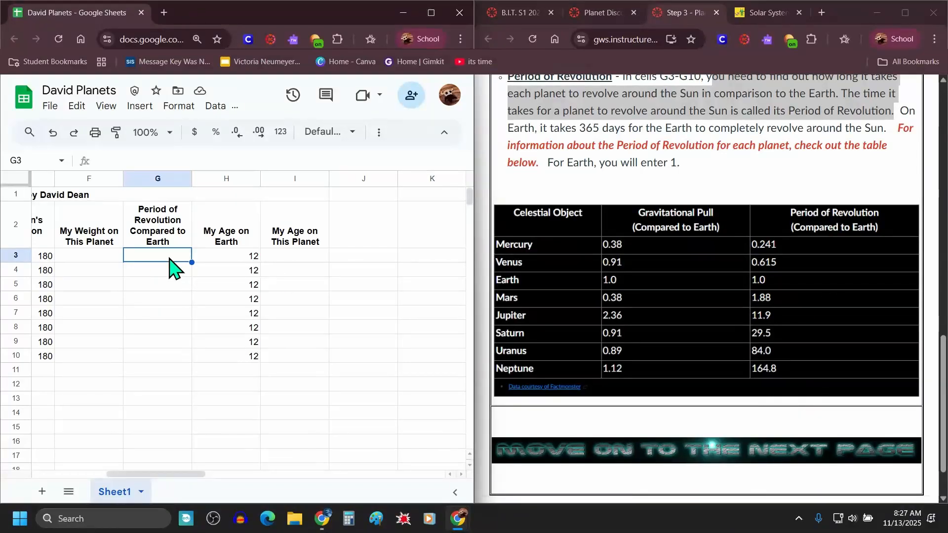
{"action": "type", "text": ".241"}
{"action": "key", "text": "Return"}
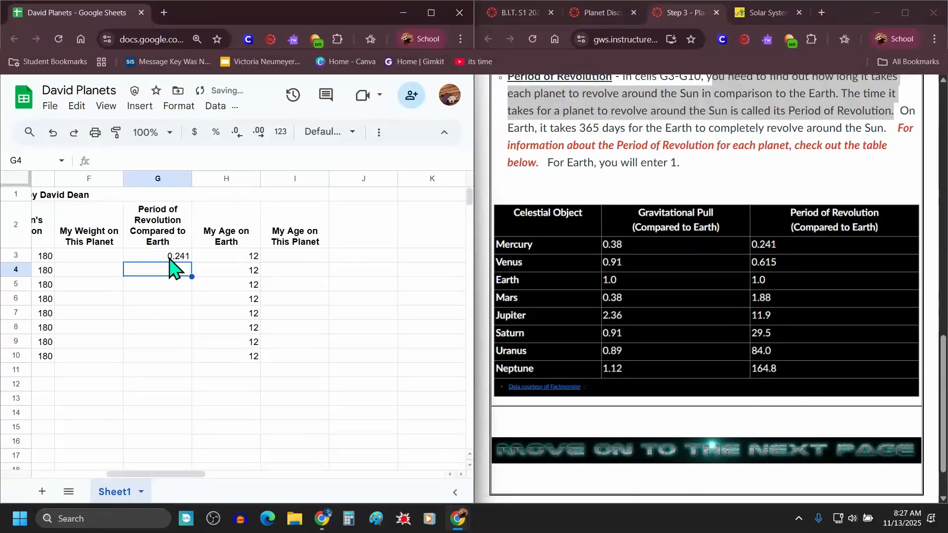
{"action": "type", "text": ".615"}
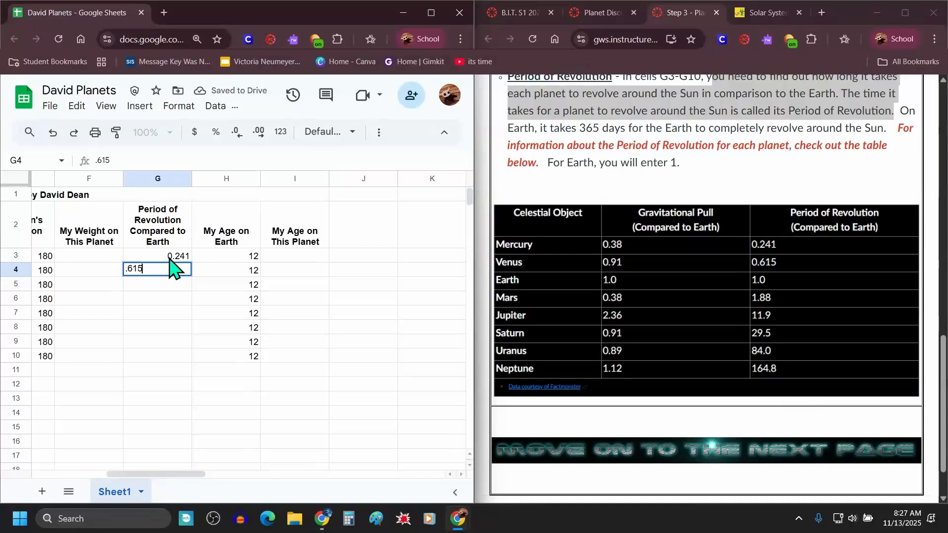
{"action": "key", "text": "Return"}
{"action": "type", "text": "1"}
{"action": "key", "text": "Return"}
{"action": "type", "text": "1"}
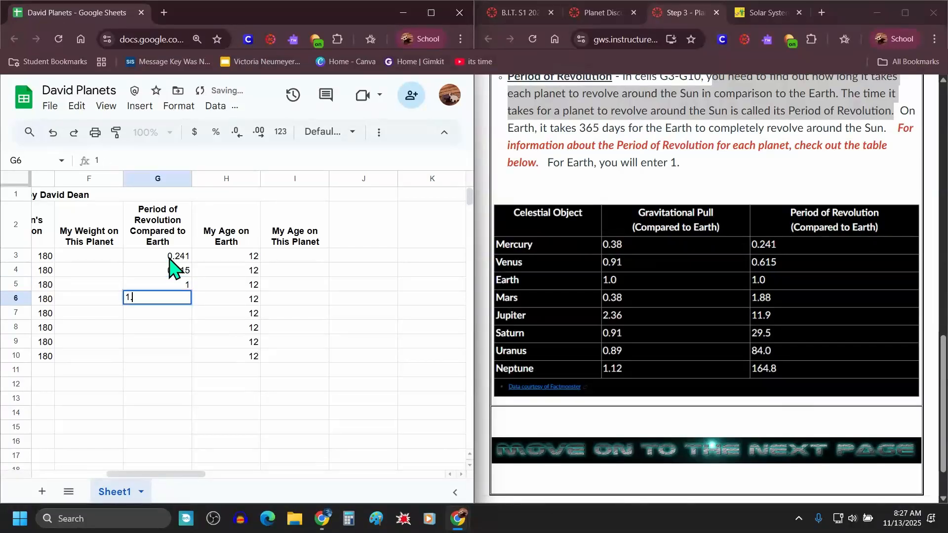
{"action": "key", "text": "Return"}
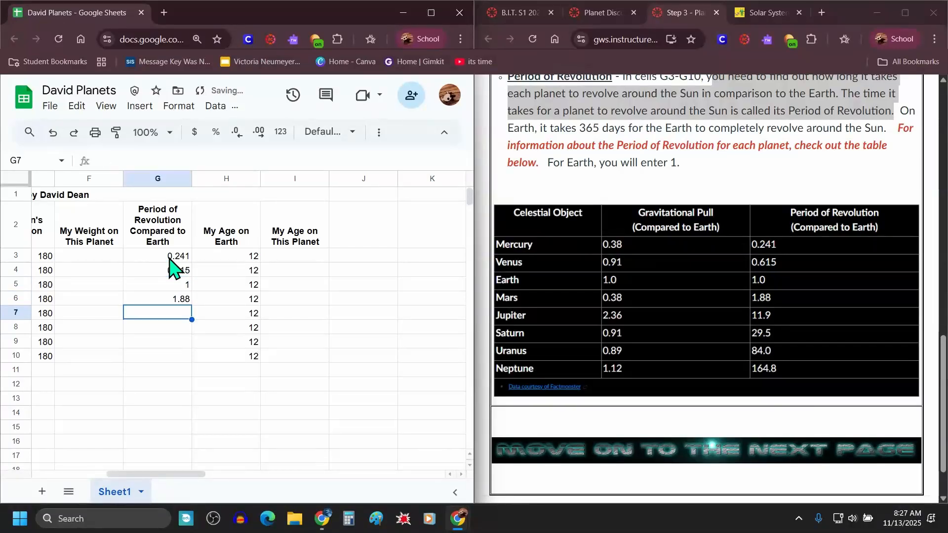
Step: Enter the periods of revolution 11.9, 29.5, 84 and 164.8 for Jupiter through Neptune
{"action": "type", "text": "11.9"}
{"action": "key", "text": "Return"}
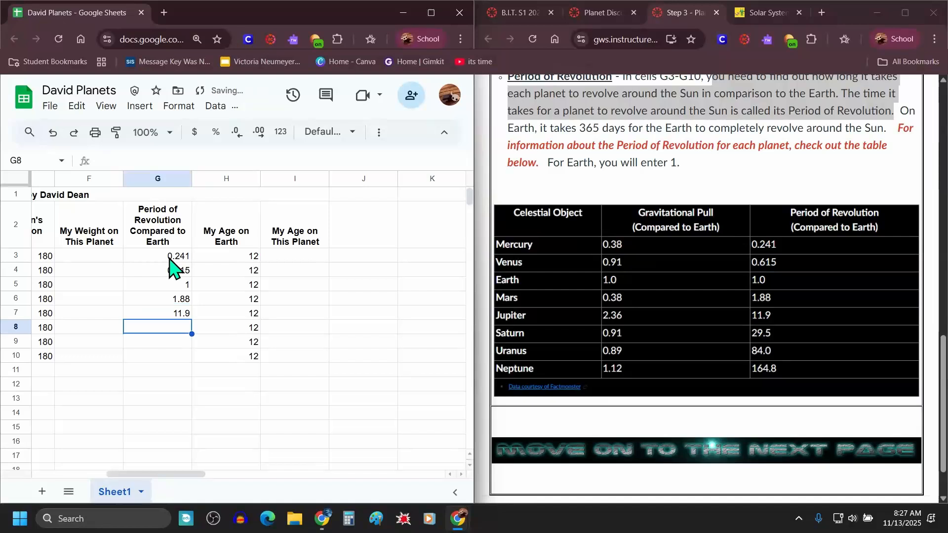
{"action": "type", "text": "29.5"}
{"action": "key", "text": "Return"}
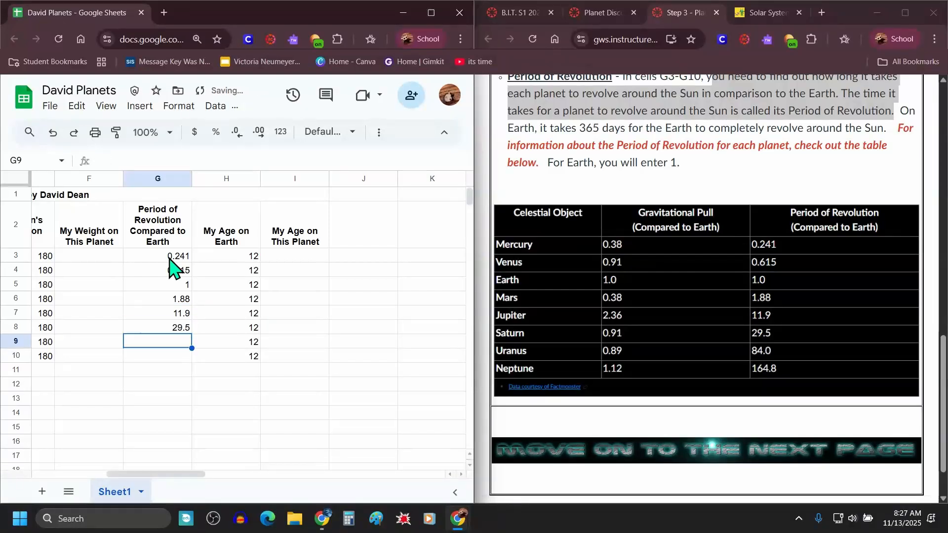
{"action": "type", "text": "84"}
{"action": "key", "text": "Return"}
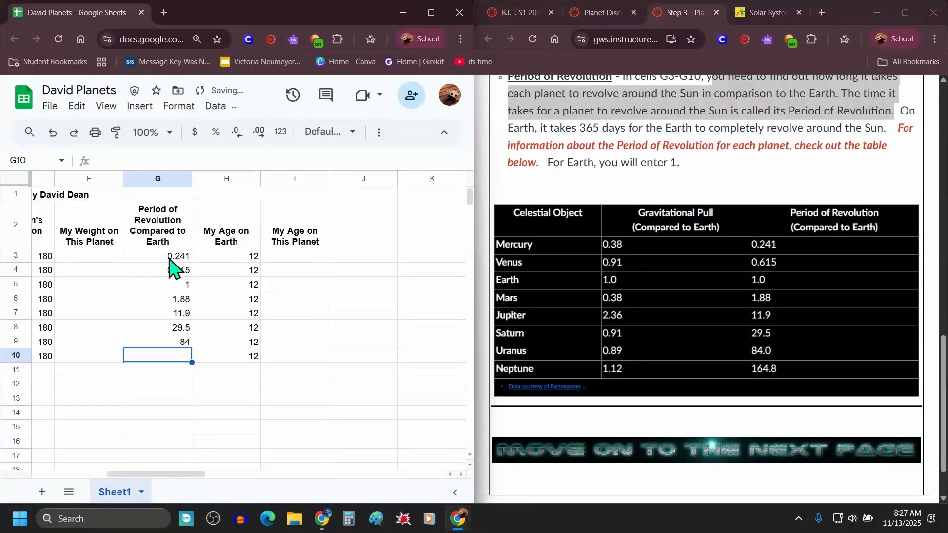
{"action": "type", "text": "16"}
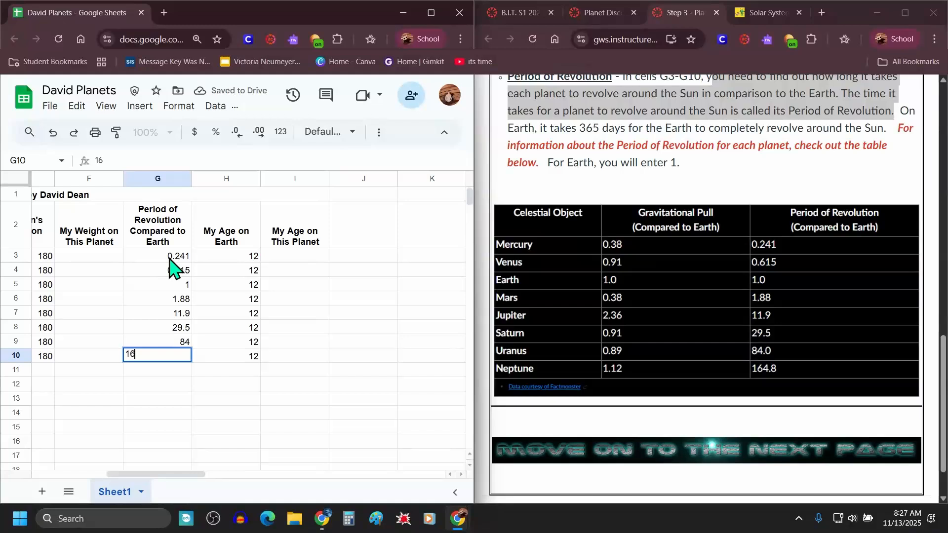
{"action": "type", "text": "4.8"}
{"action": "key", "text": "Return"}
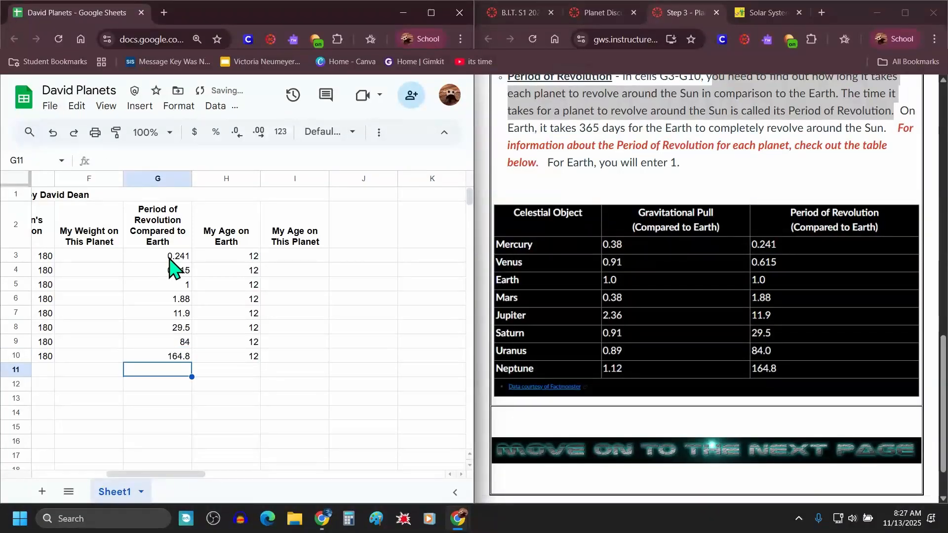
Step: Move the David Planets spreadsheet tab into the course browser window and maximize that window
{"action": "left_click_drag", "start_coordinate": [167, 255], "coordinate": [164, 356]}
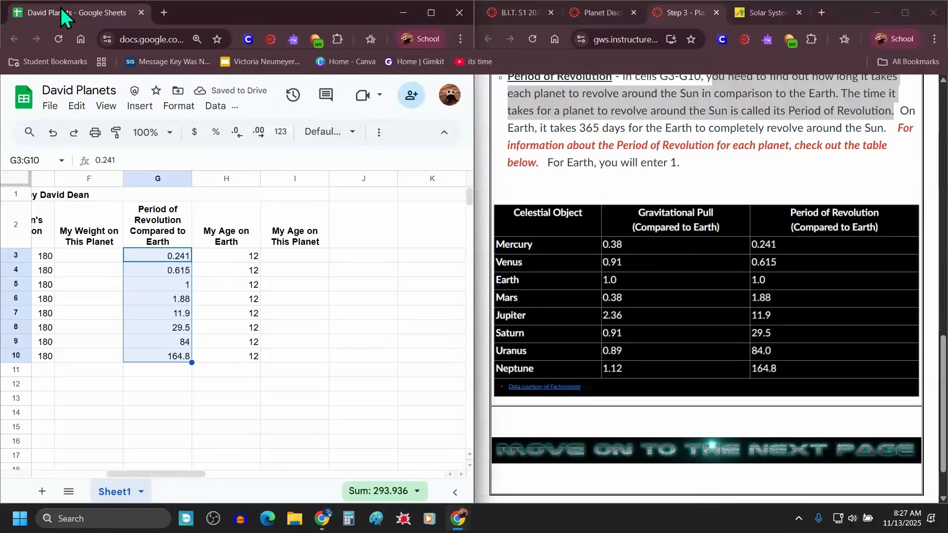
{"action": "left_click_drag", "start_coordinate": [62, 15], "coordinate": [661, 15]}
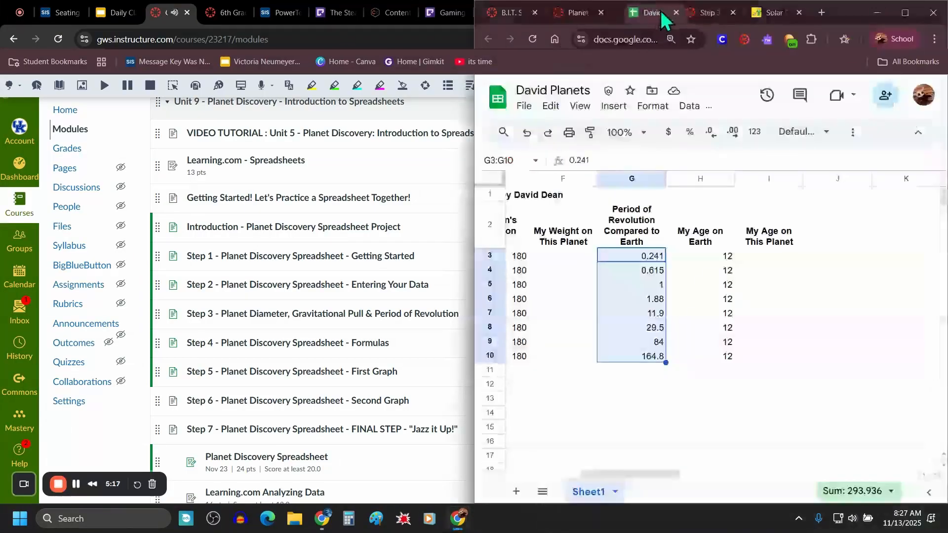
{"action": "left_click", "coordinate": [905, 12]}
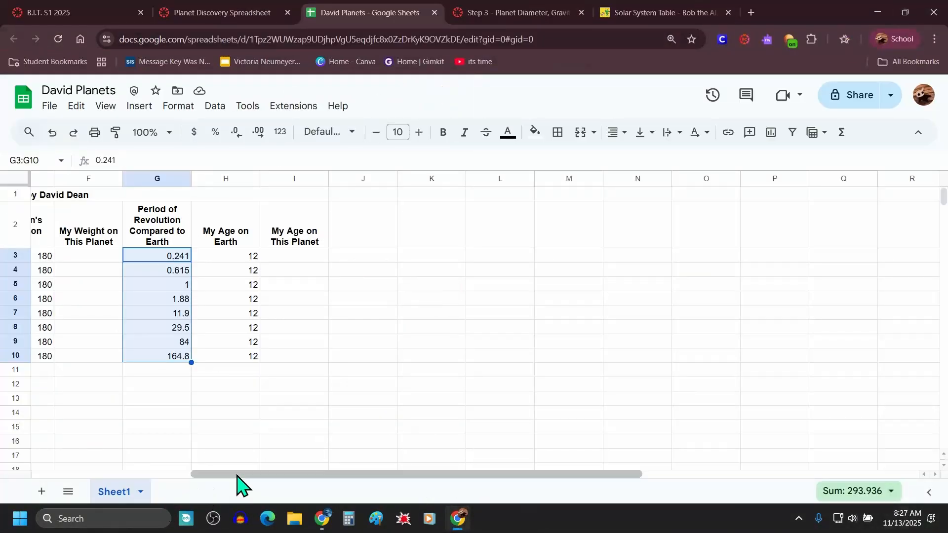
Step: Switch to the Step 3 page and review the Period of Revolution instructions again
{"action": "left_click_drag", "start_coordinate": [237, 475], "coordinate": [63, 482]}
{"action": "left_click", "coordinate": [492, 13]}
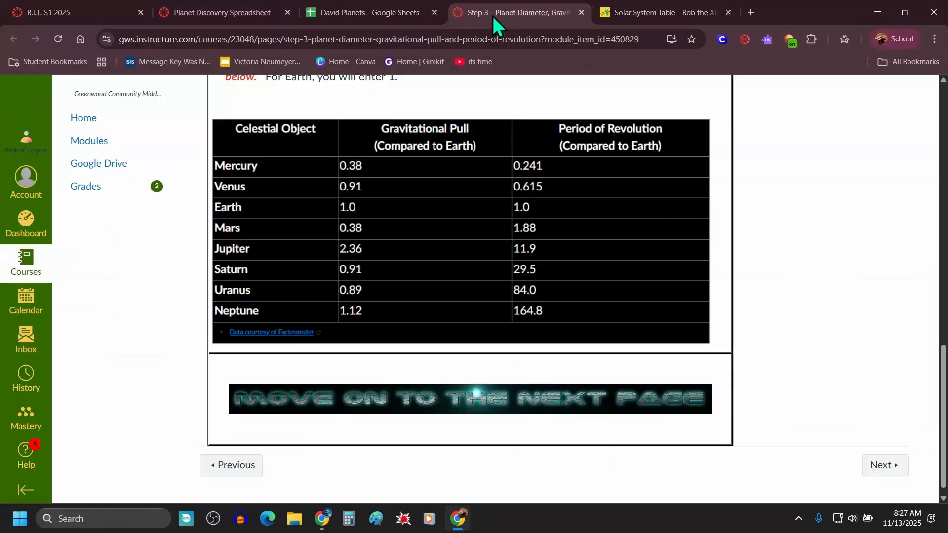
{"action": "scroll", "coordinate": [449, 365], "scroll_direction": "up", "scroll_amount": 5}
{"action": "left_click", "coordinate": [398, 332]}
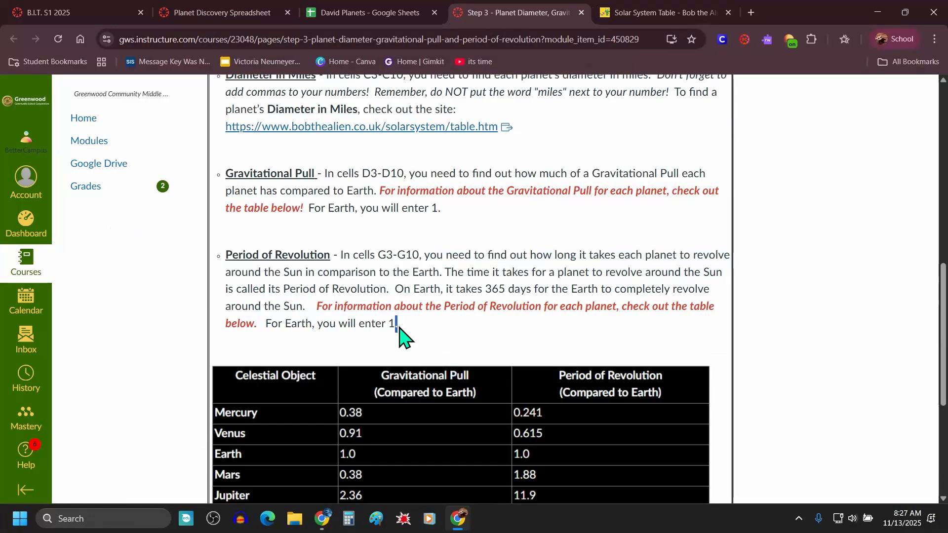
Step: Move on to the Step 4 Formulas page and read its introduction and weight-formula instructions
{"action": "scroll", "coordinate": [399, 330], "scroll_direction": "up", "scroll_amount": 6}
{"action": "scroll", "coordinate": [401, 332], "scroll_direction": "up", "scroll_amount": 5}
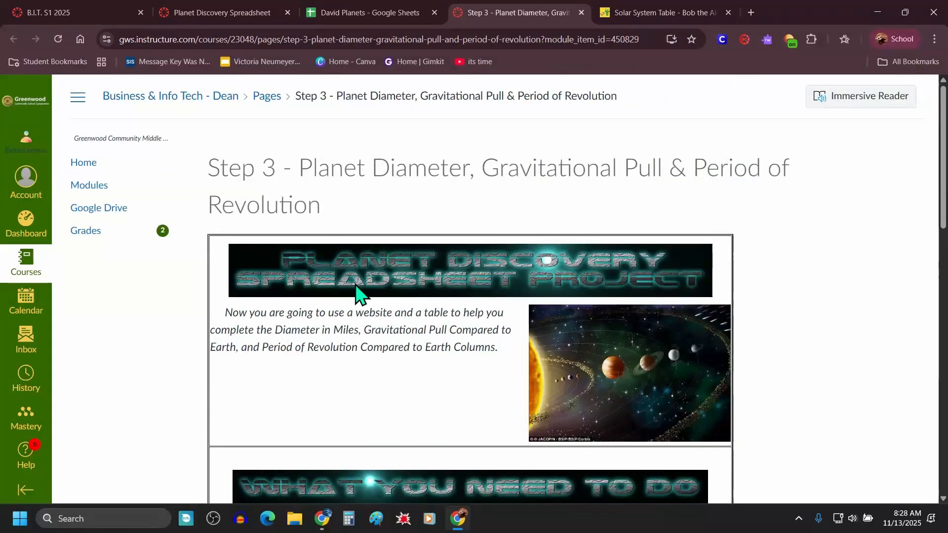
{"action": "scroll", "coordinate": [375, 296], "scroll_direction": "down", "scroll_amount": 5}
{"action": "scroll", "coordinate": [780, 339], "scroll_direction": "down", "scroll_amount": 10}
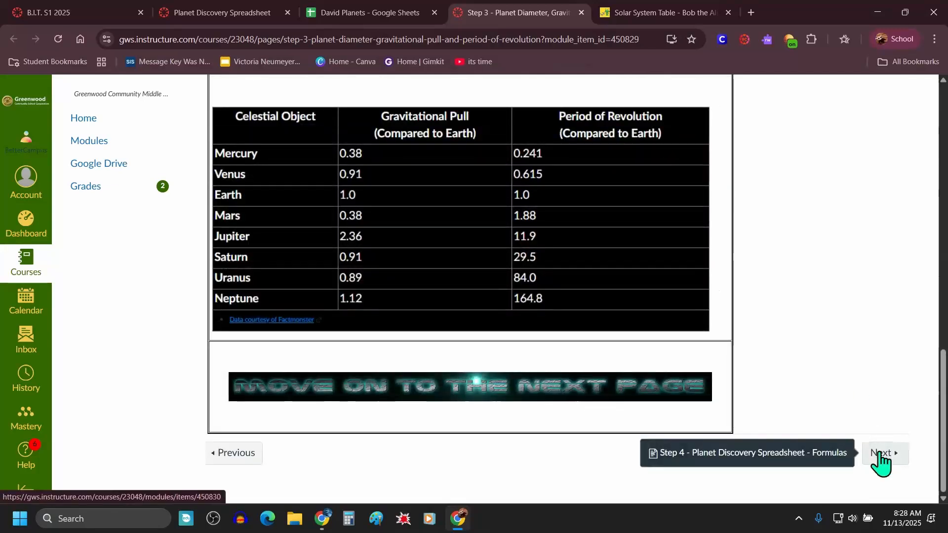
{"action": "left_click", "coordinate": [879, 457]}
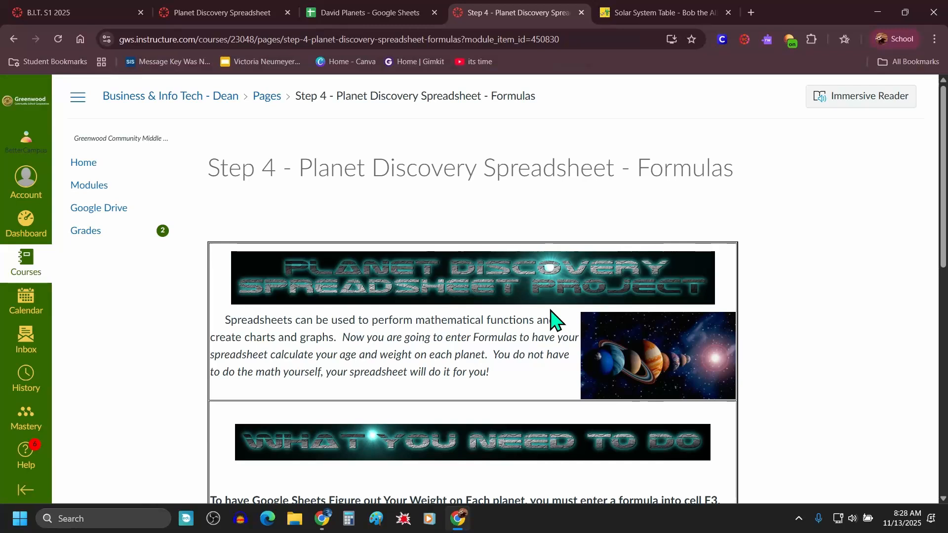
{"action": "scroll", "coordinate": [498, 312], "scroll_direction": "down", "scroll_amount": 1}
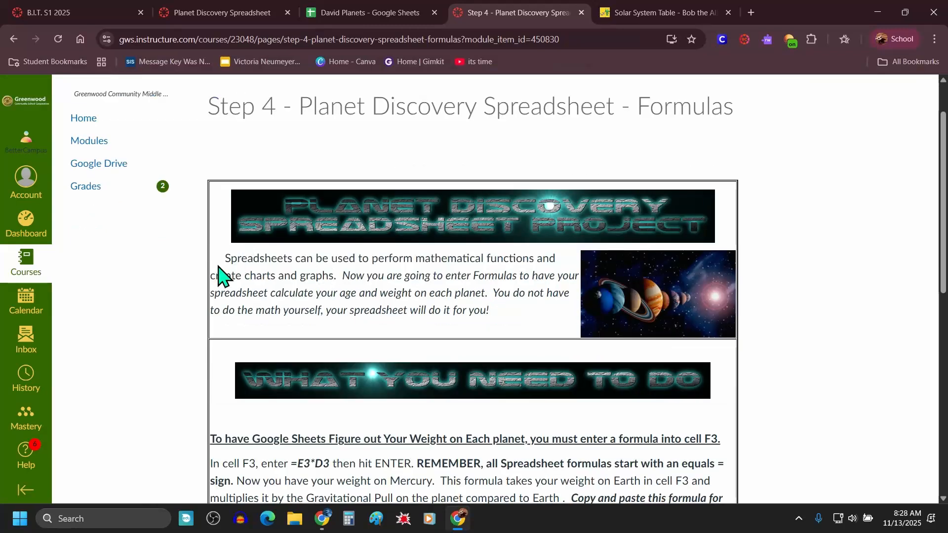
{"action": "left_click_drag", "start_coordinate": [227, 258], "coordinate": [514, 336]}
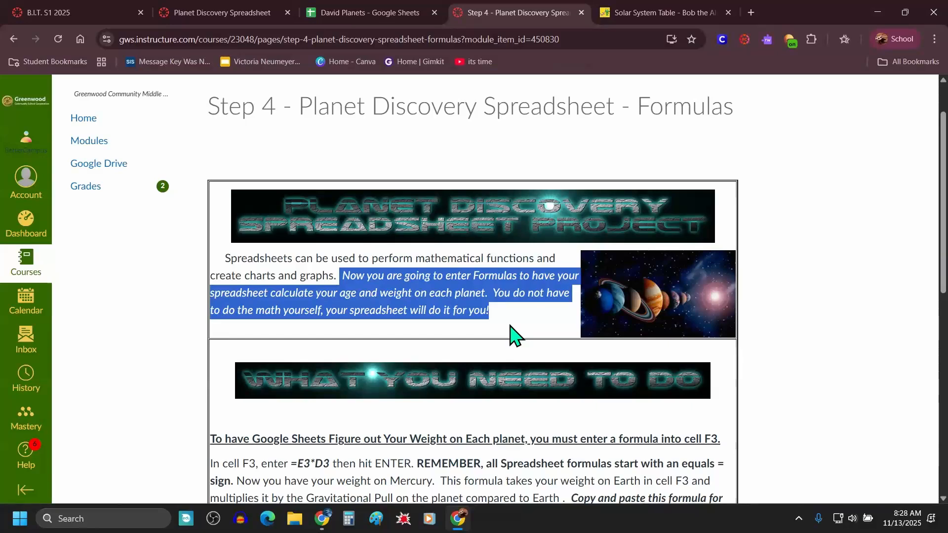
{"action": "scroll", "coordinate": [510, 331], "scroll_direction": "down", "scroll_amount": 3}
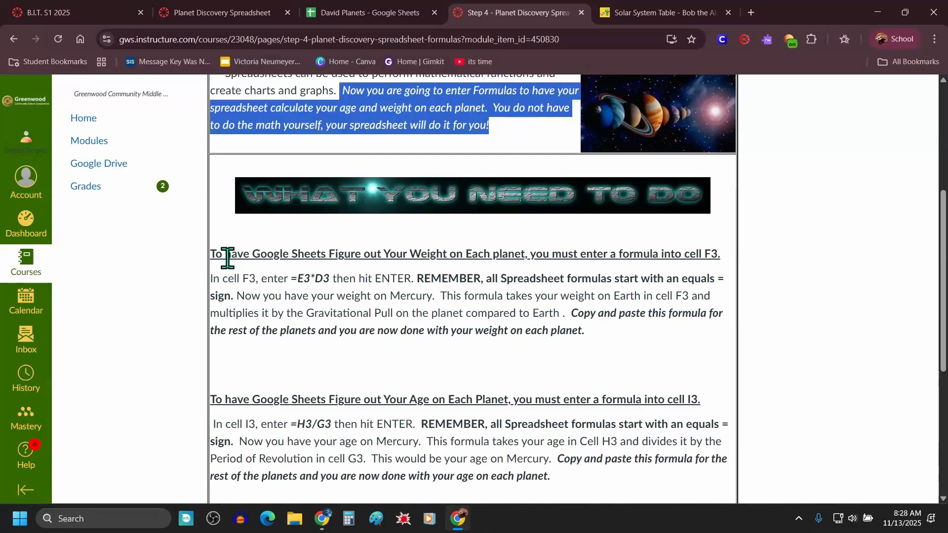
{"action": "left_click_drag", "start_coordinate": [216, 254], "coordinate": [717, 254]}
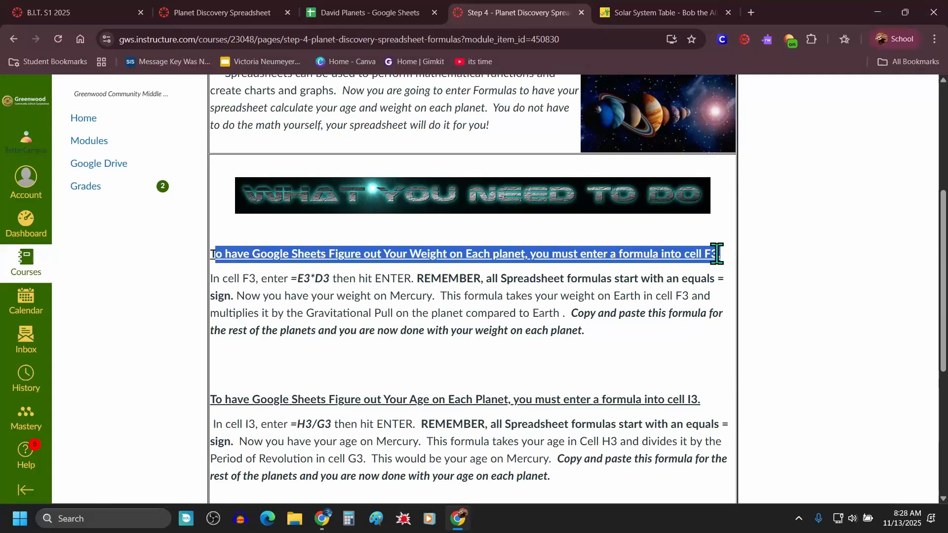
Step: Rename the F2 column header in the David Planets sheet to "Mr. Dean's Weight on This Planet"
{"action": "left_click", "coordinate": [381, 13]}
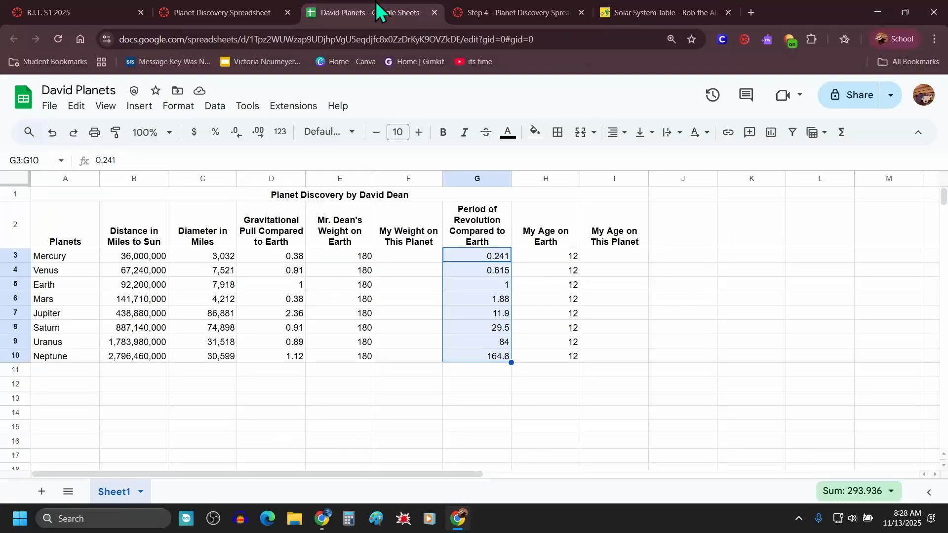
{"action": "left_click", "coordinate": [395, 257]}
{"action": "left_click", "coordinate": [402, 243]}
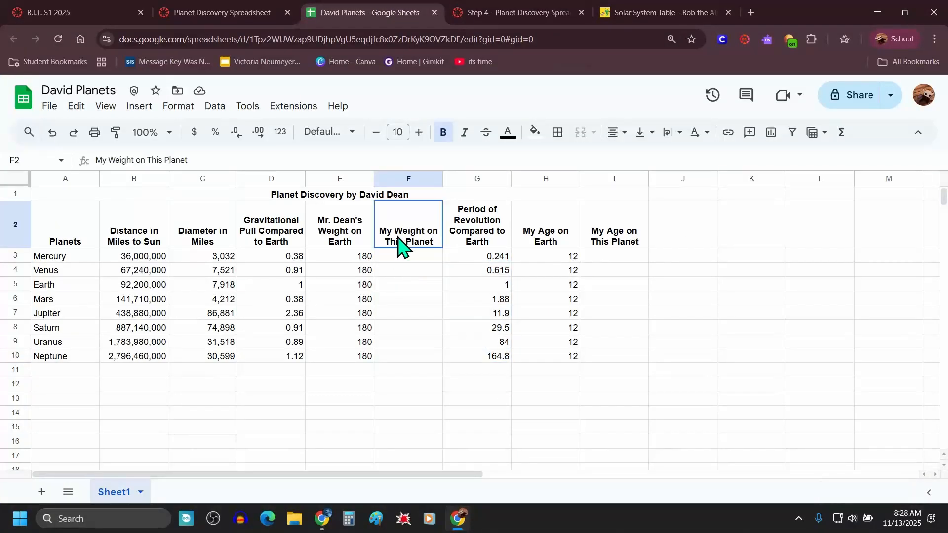
{"action": "double_click", "coordinate": [401, 242]}
{"action": "left_click", "coordinate": [393, 208]}
{"action": "key", "text": "BackSpace"}
{"action": "key", "text": "BackSpace"}
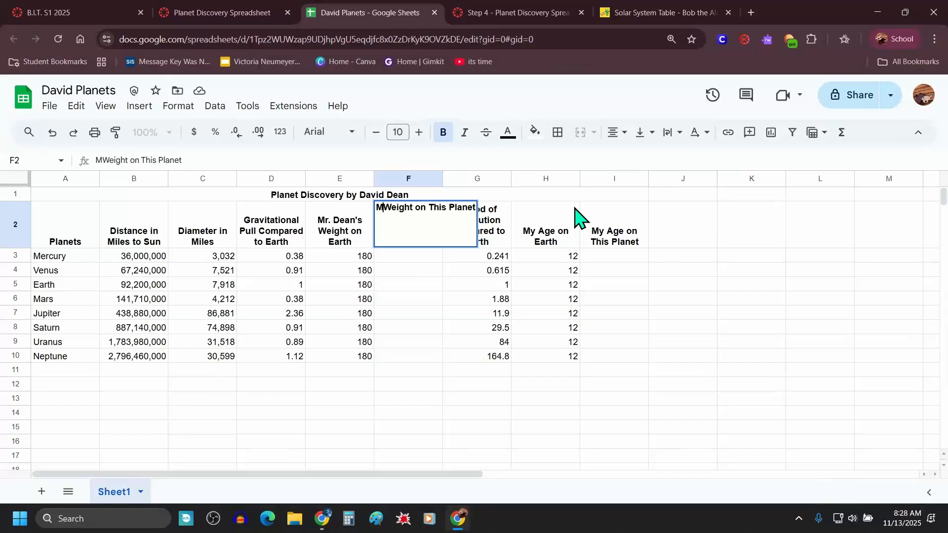
{"action": "type", "text": "r. Dean's"}
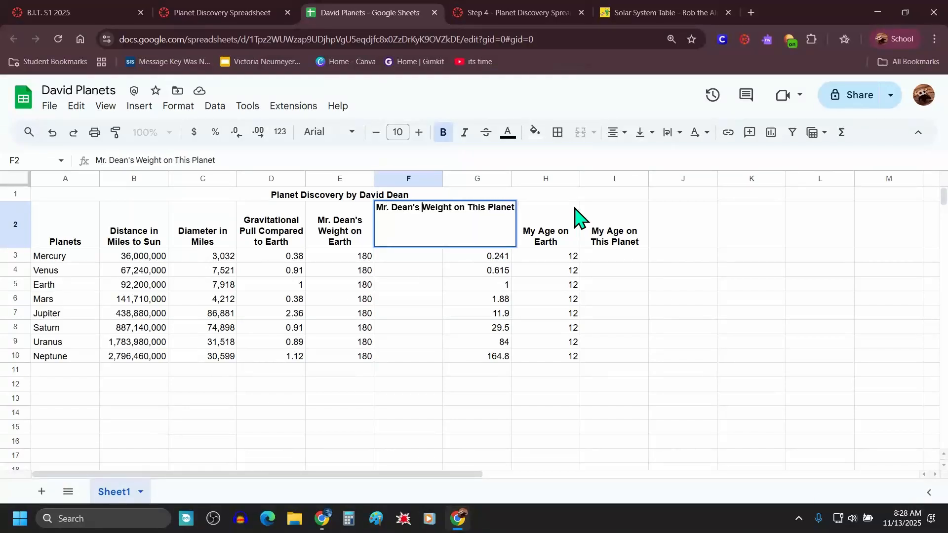
{"action": "key", "text": "Return"}
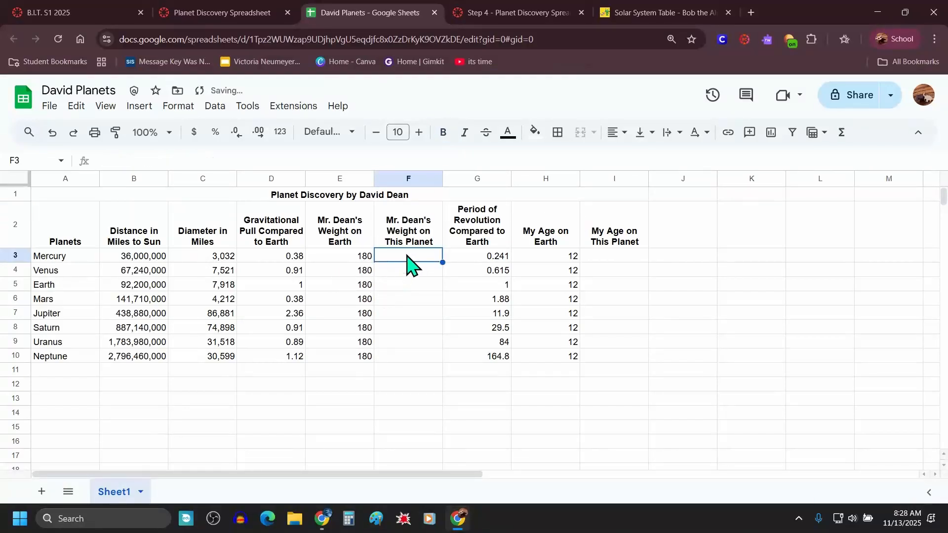
Step: Reread the Step 4 instructions for the weight formula for cell F3
{"action": "left_click", "coordinate": [516, 13]}
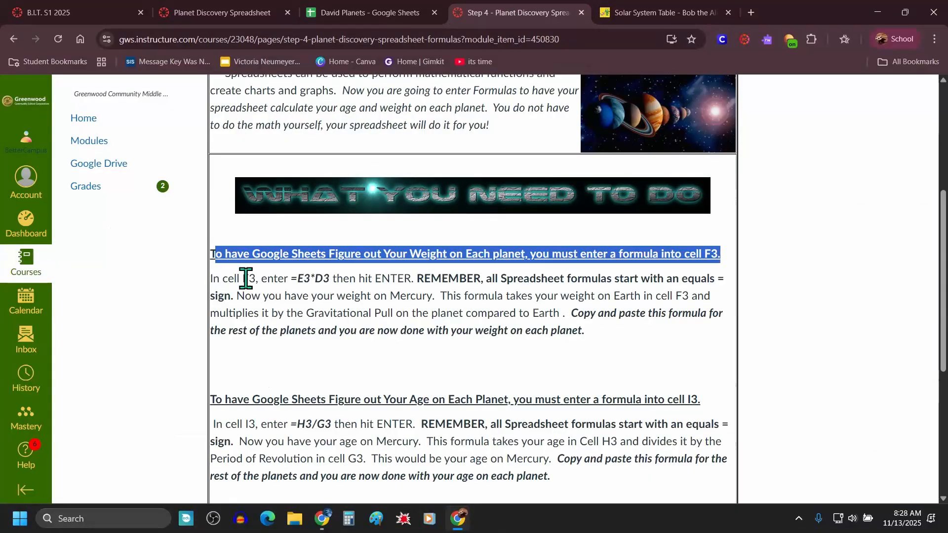
{"action": "left_click_drag", "start_coordinate": [261, 279], "coordinate": [329, 279]}
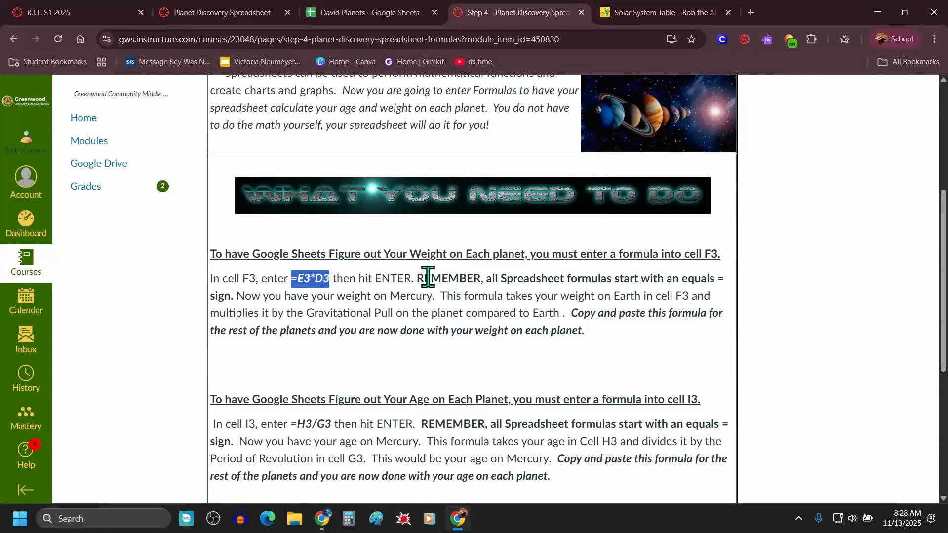
{"action": "left_click_drag", "start_coordinate": [418, 279], "coordinate": [240, 297]}
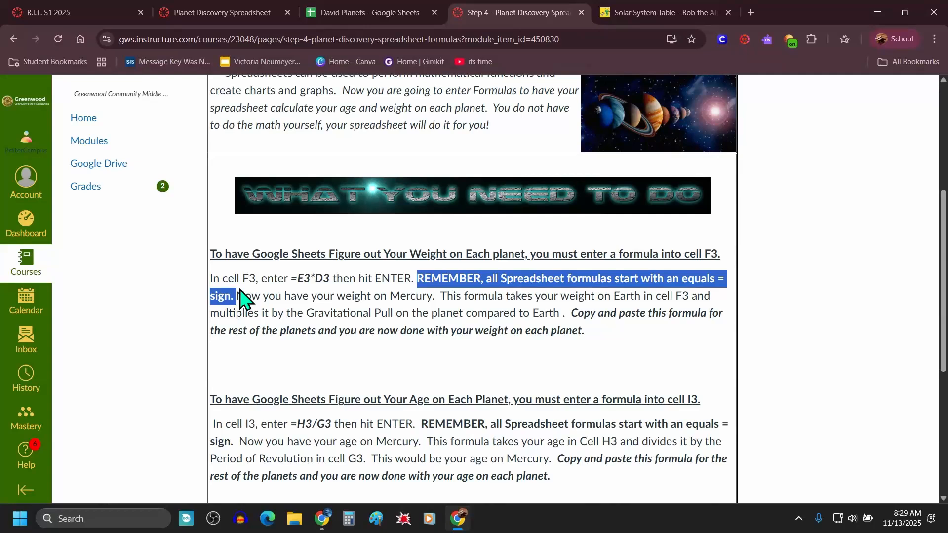
{"action": "left_click", "coordinate": [304, 278]}
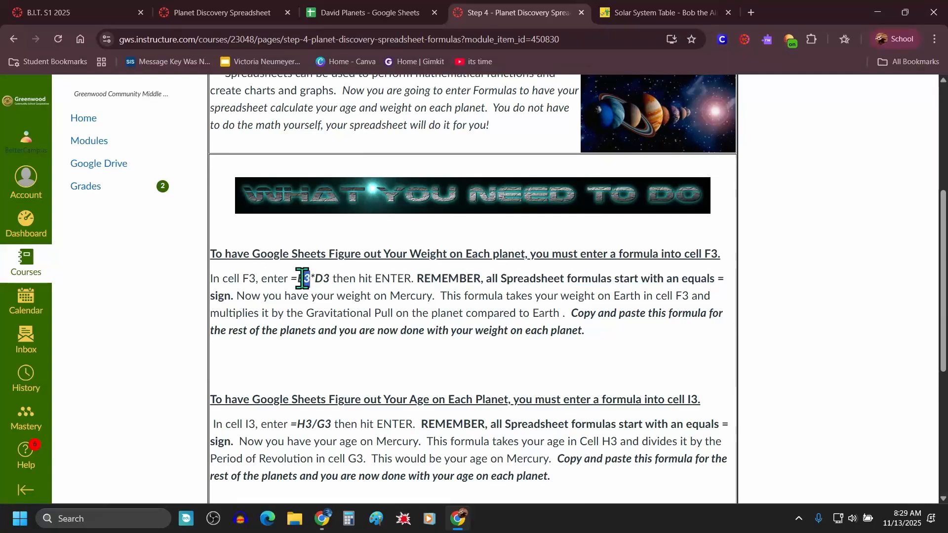
{"action": "left_click_drag", "start_coordinate": [296, 279], "coordinate": [329, 279]}
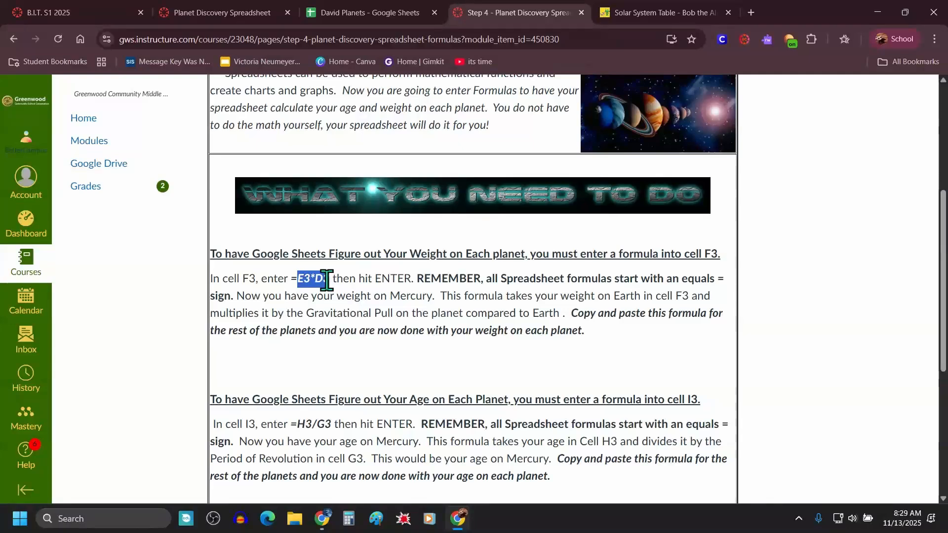
Step: Enter the formula =E3*D3 in cell F3, declining the suggested autofill
{"action": "left_click", "coordinate": [360, 14]}
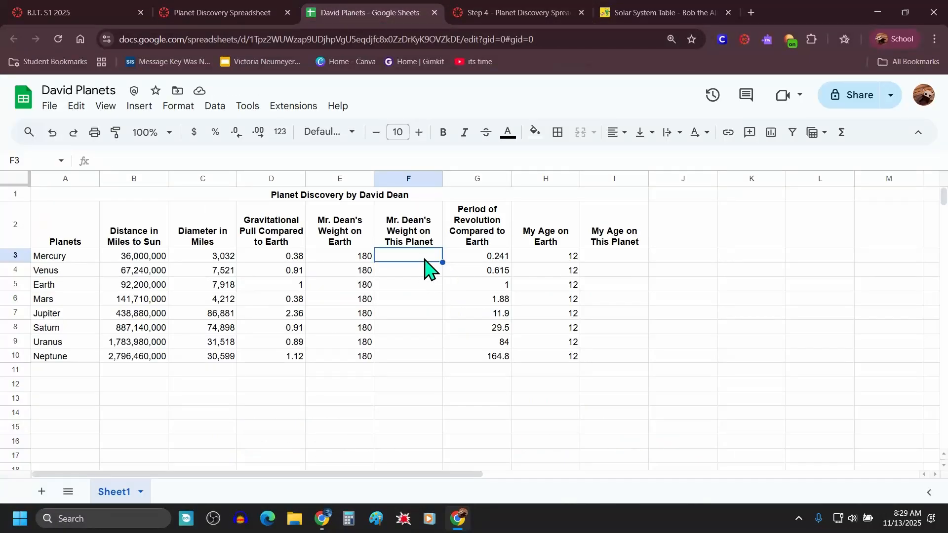
{"action": "type", "text": "="}
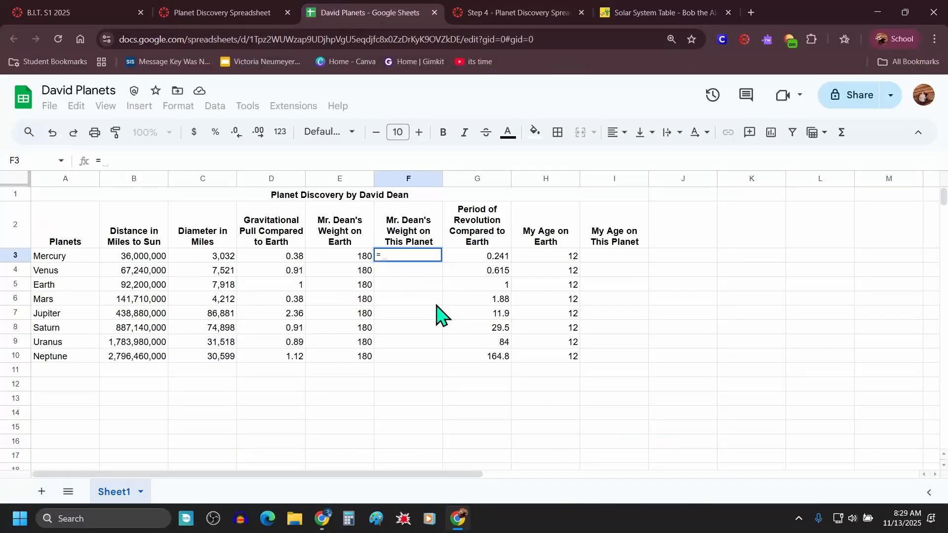
{"action": "type", "text": "e3"}
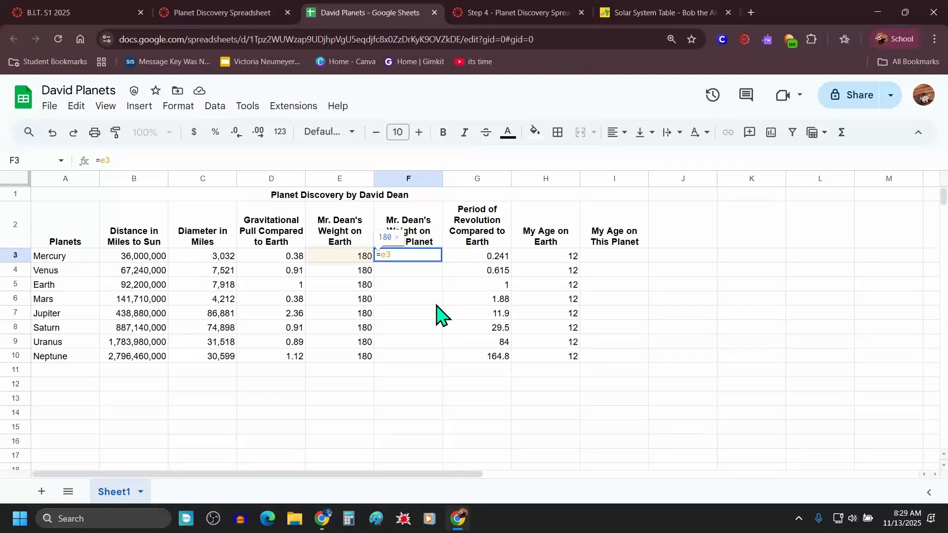
{"action": "type", "text": "*"}
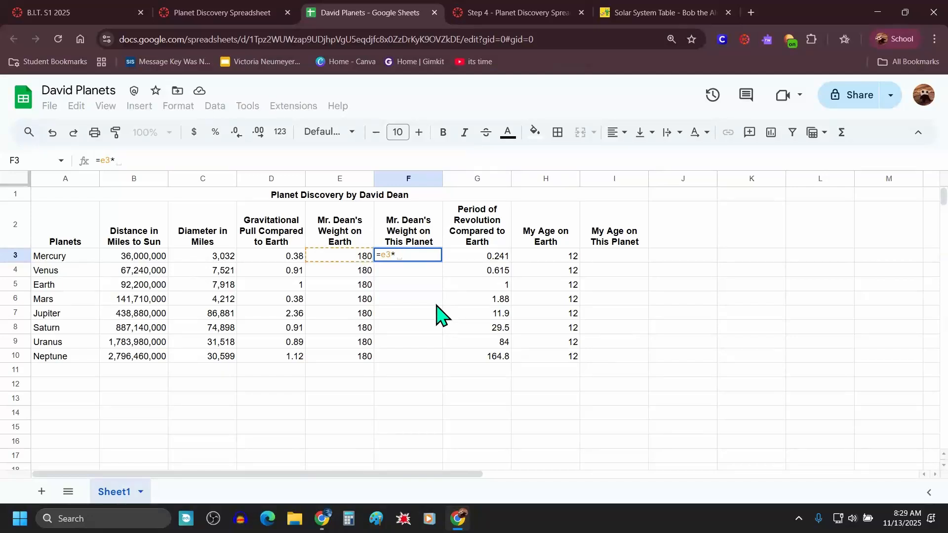
{"action": "type", "text": "d3"}
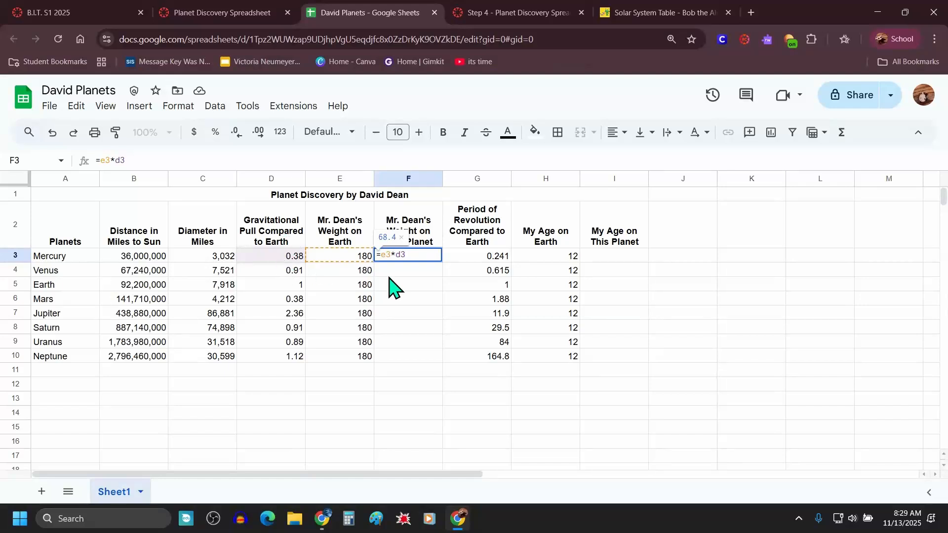
{"action": "key", "text": "Return"}
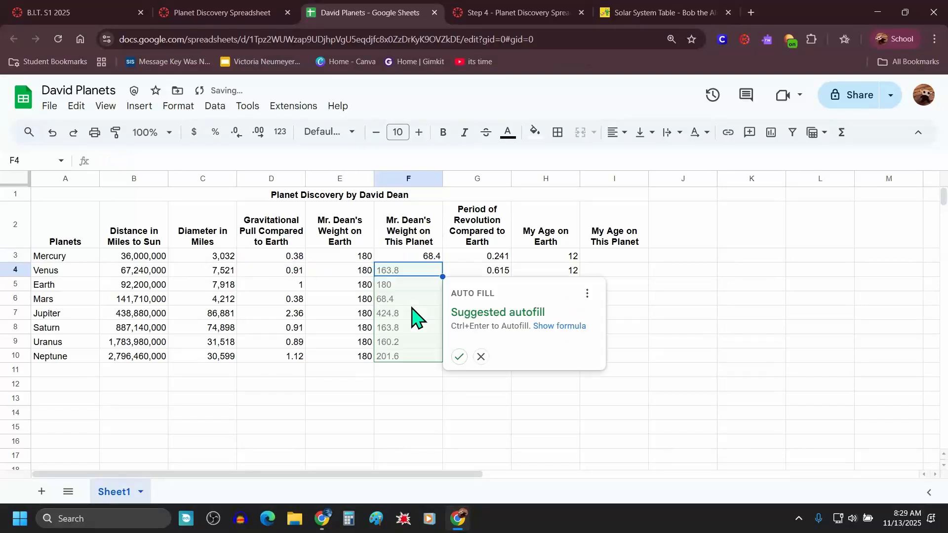
{"action": "left_click", "coordinate": [685, 246]}
Step: Copy the weight formula from F3 down through F10 for all planets
{"action": "left_click", "coordinate": [422, 257]}
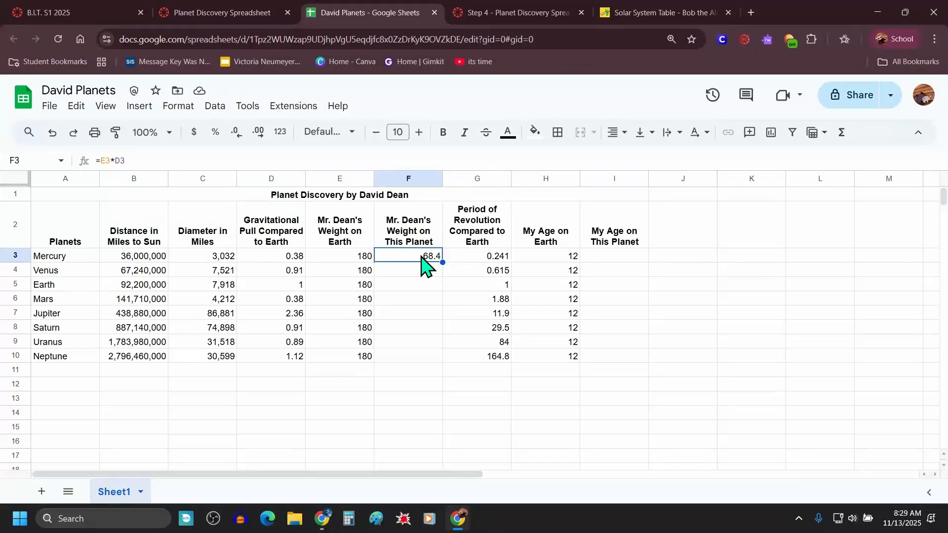
{"action": "left_click", "coordinate": [344, 258]}
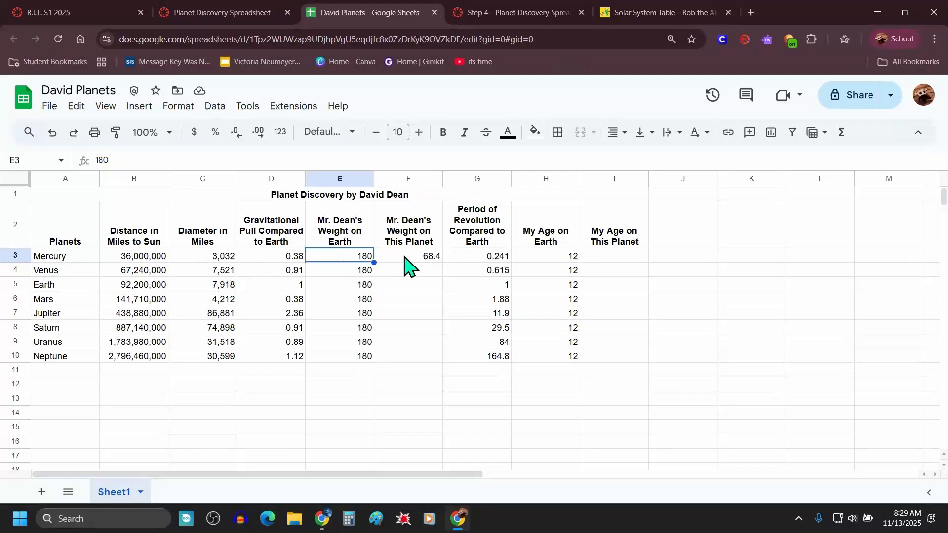
{"action": "left_click", "coordinate": [405, 255]}
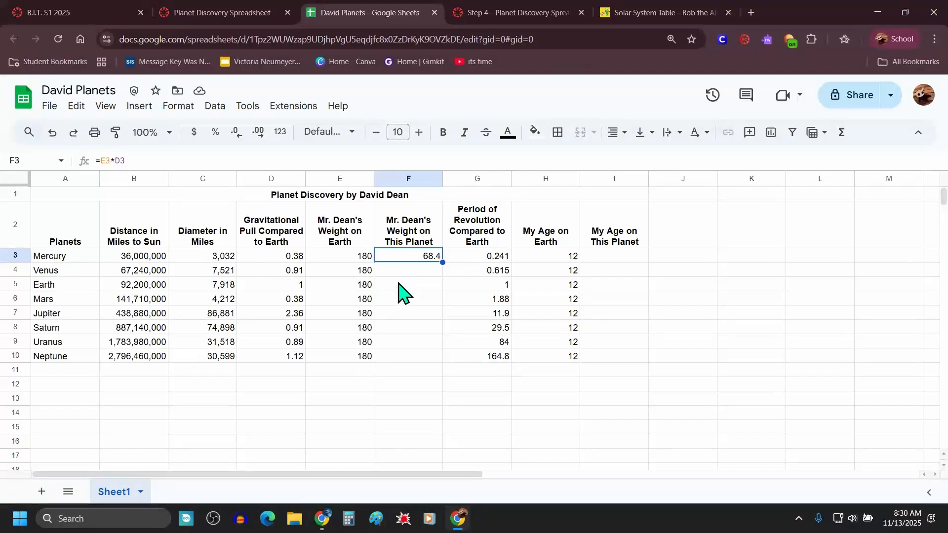
{"action": "left_click", "coordinate": [405, 272]}
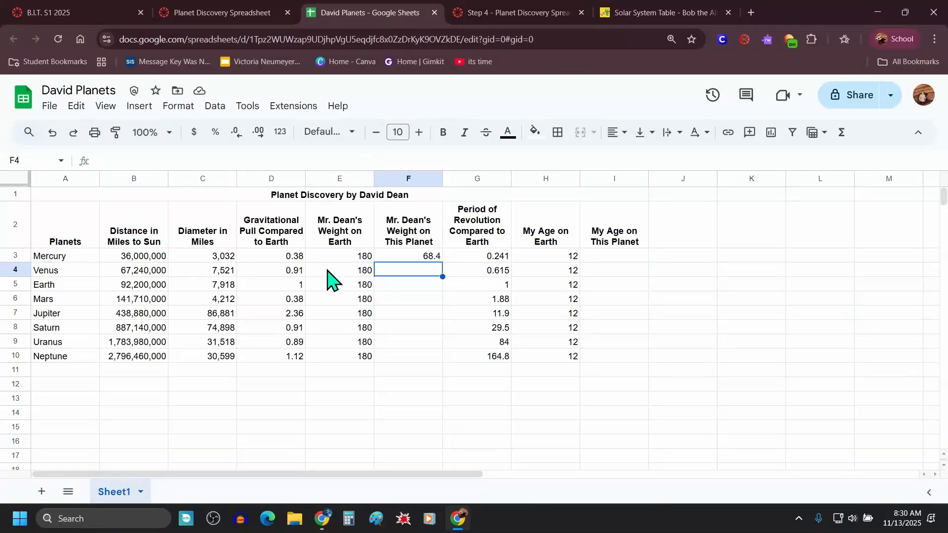
{"action": "left_click", "coordinate": [424, 258]}
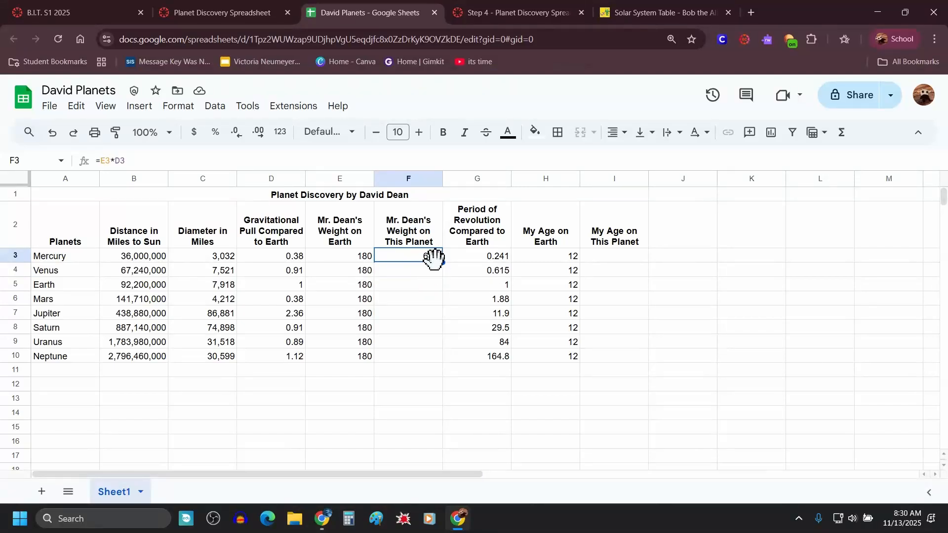
{"action": "left_click_drag", "start_coordinate": [443, 266], "coordinate": [434, 363]}
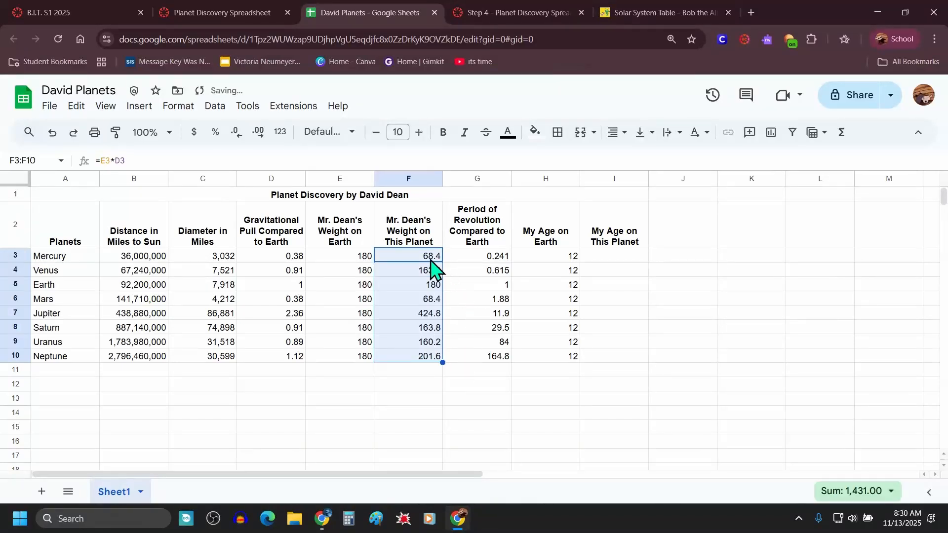
Step: Inspect the copied weight formulas in cells F3 through F6
{"action": "left_click", "coordinate": [492, 347]}
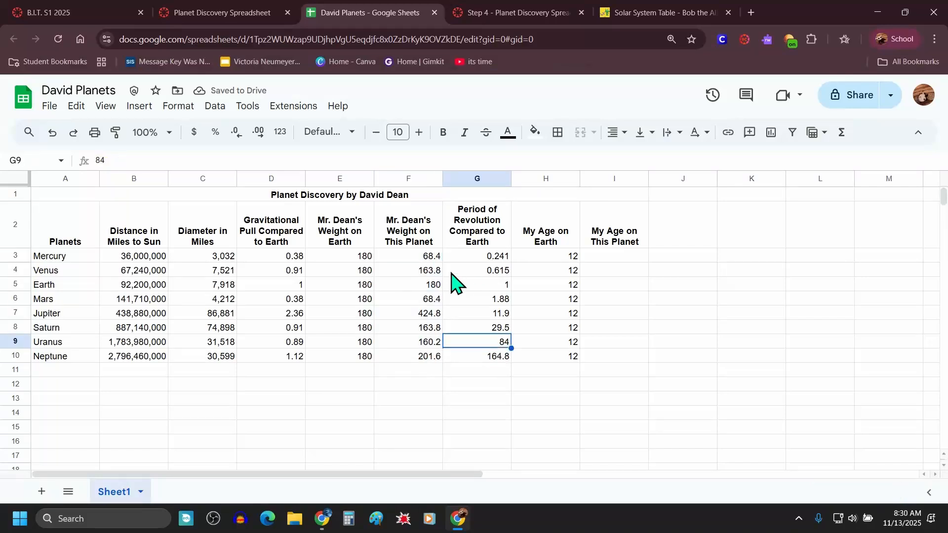
{"action": "left_click", "coordinate": [420, 258]}
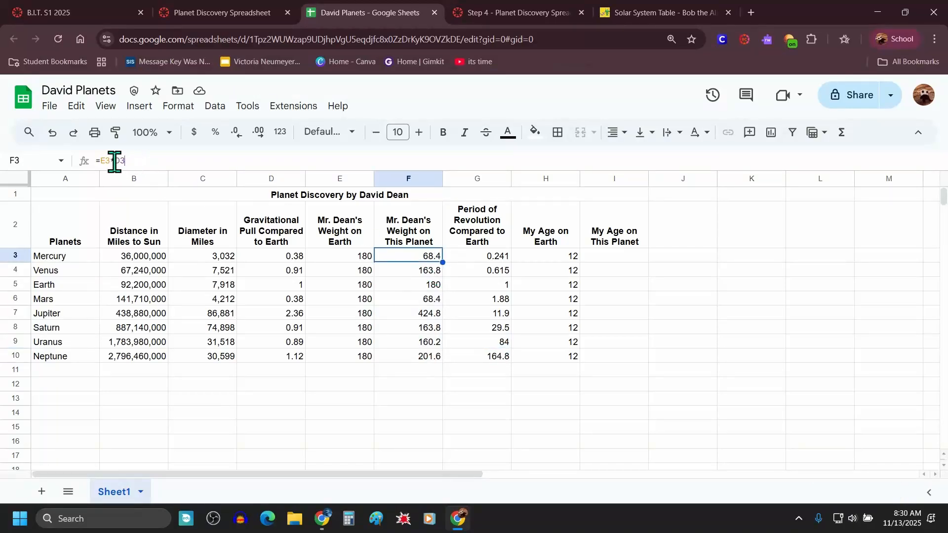
{"action": "left_click_drag", "start_coordinate": [123, 161], "coordinate": [95, 166]}
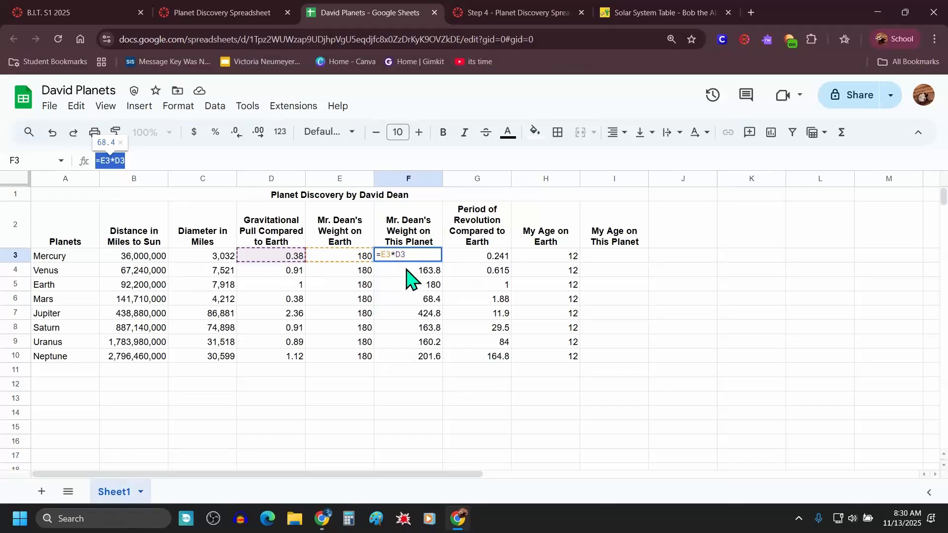
{"action": "left_click", "coordinate": [433, 275]}
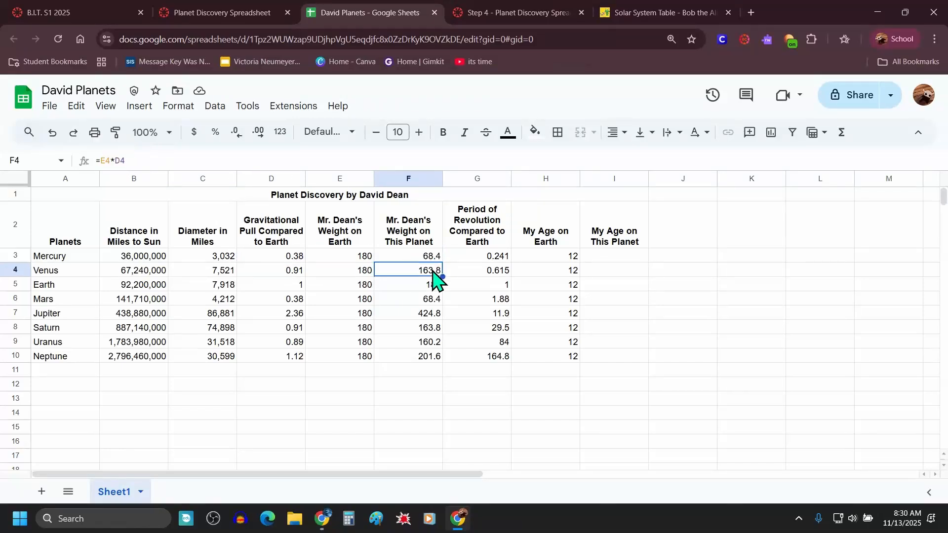
{"action": "left_click_drag", "start_coordinate": [130, 161], "coordinate": [95, 163]}
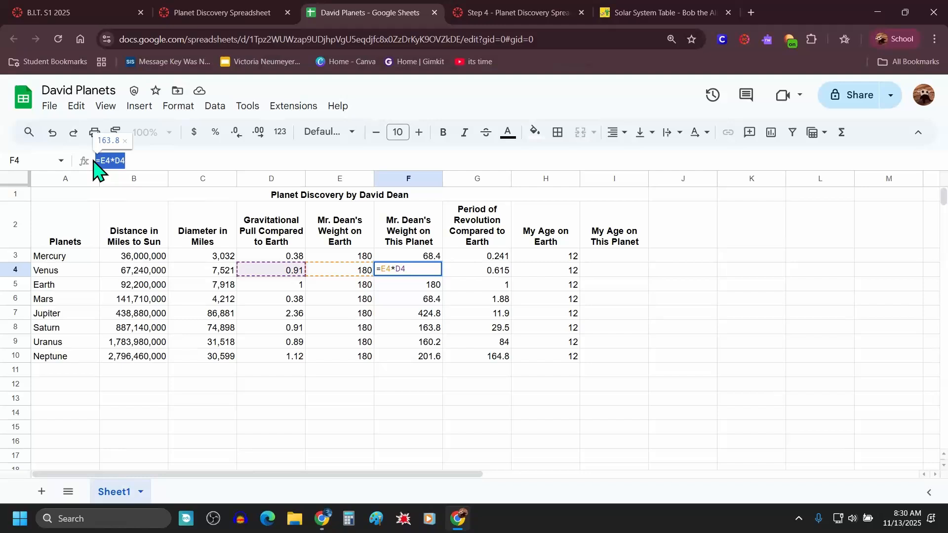
{"action": "left_click", "coordinate": [417, 289]}
{"action": "left_click", "coordinate": [421, 300]}
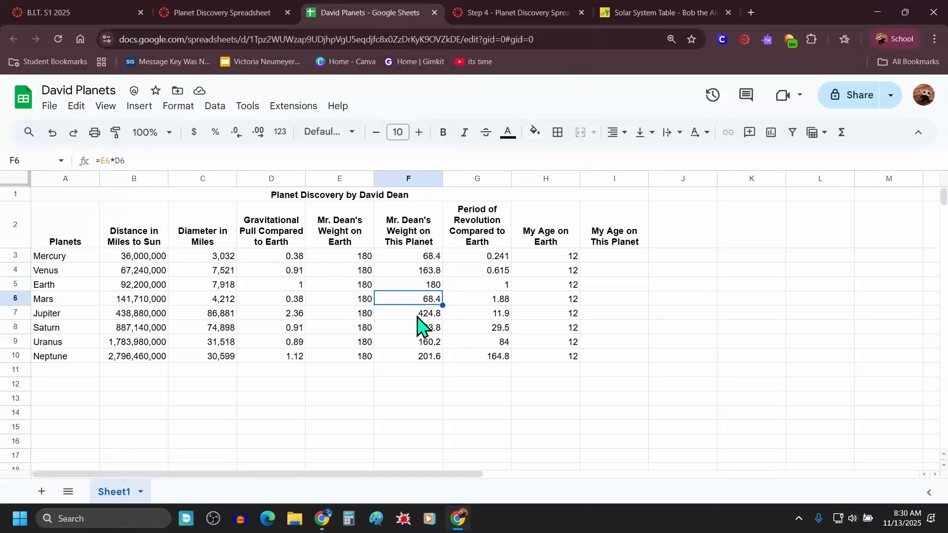
Step: Recheck the copied weight formulas by selecting various cells between F3 and F10
{"action": "left_click", "coordinate": [423, 314]}
{"action": "left_click", "coordinate": [422, 330]}
{"action": "left_click", "coordinate": [426, 343]}
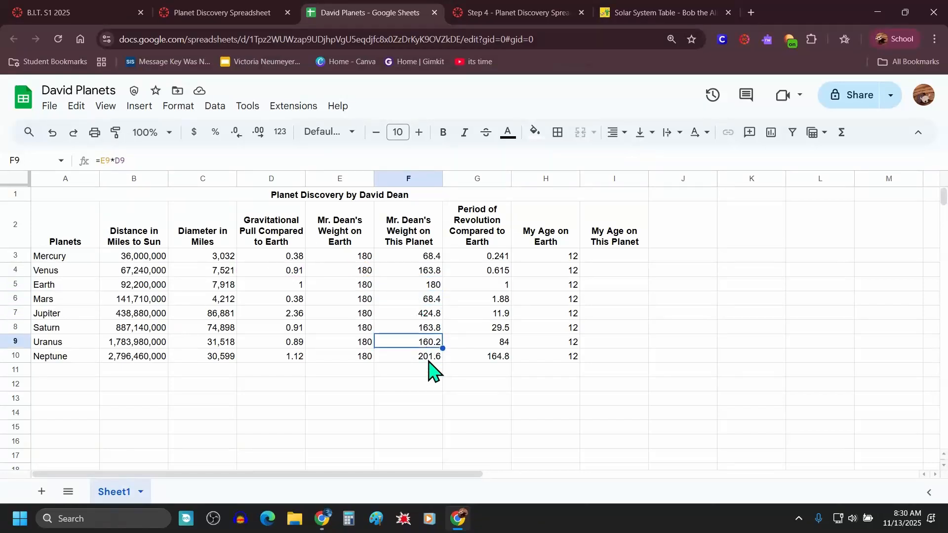
{"action": "left_click", "coordinate": [429, 358]}
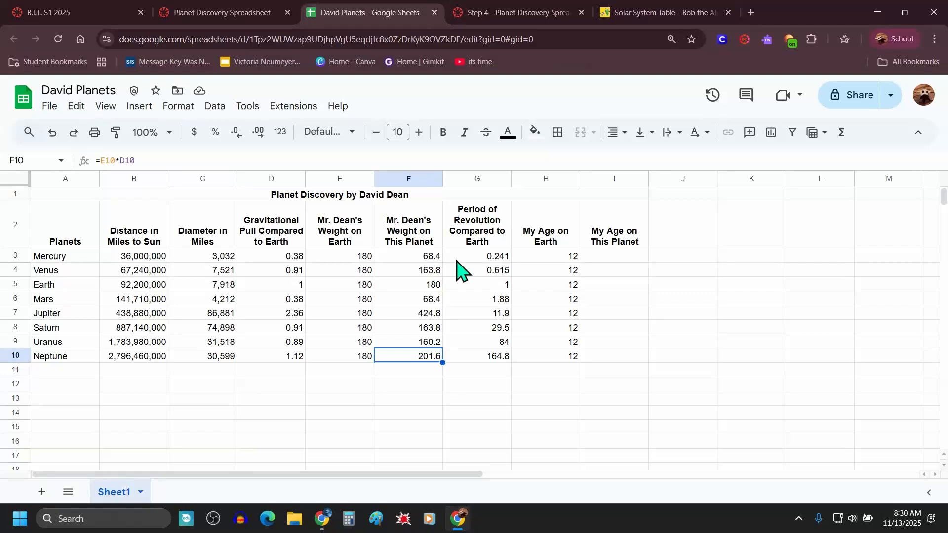
{"action": "left_click", "coordinate": [427, 257]}
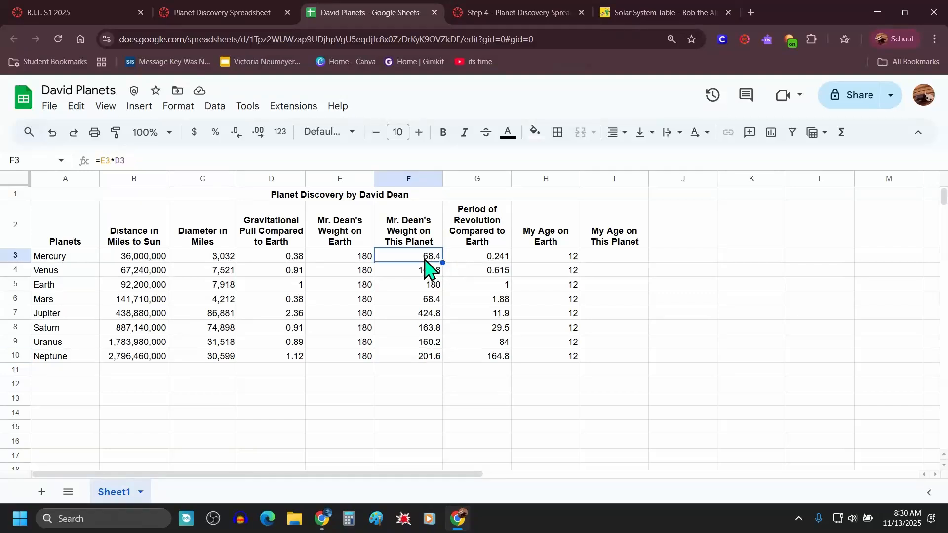
{"action": "left_click", "coordinate": [417, 300]}
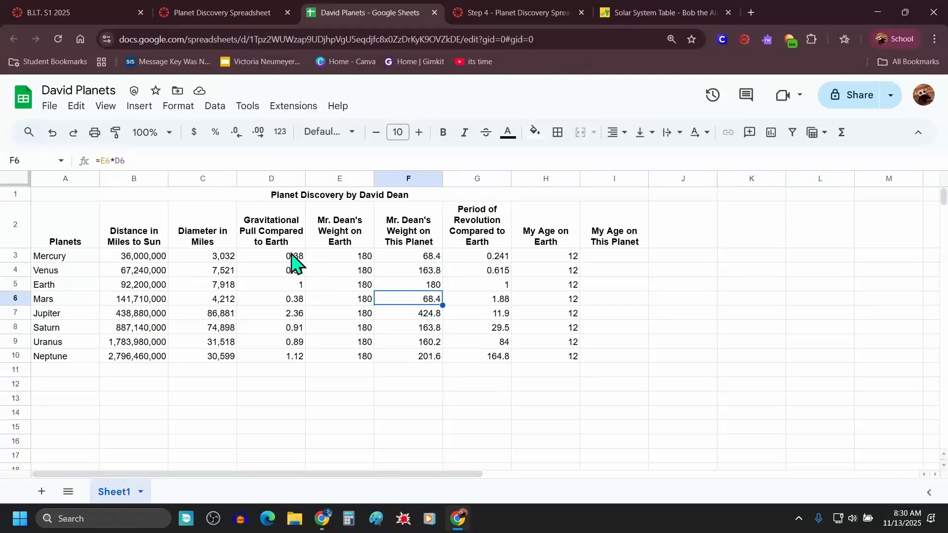
{"action": "left_click", "coordinate": [416, 258]}
{"action": "left_click", "coordinate": [421, 286]}
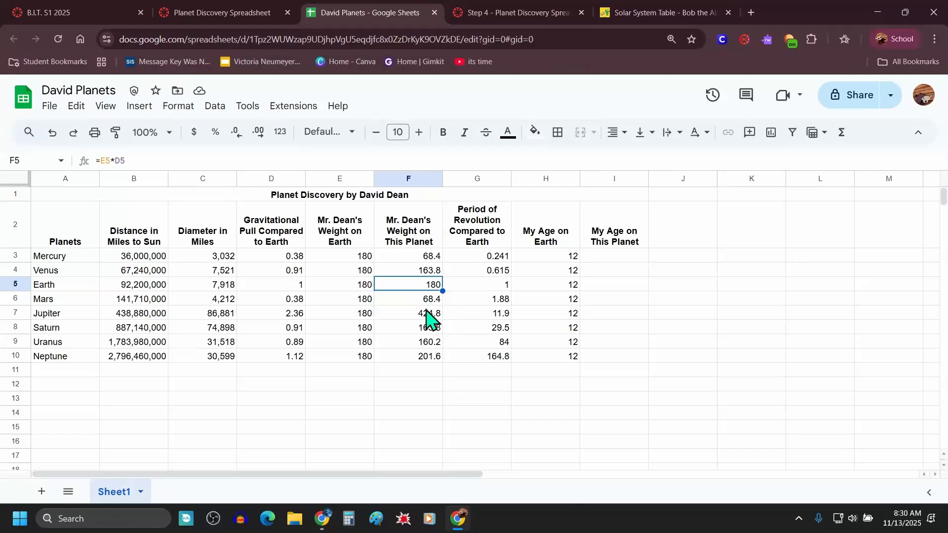
{"action": "left_click", "coordinate": [418, 316]}
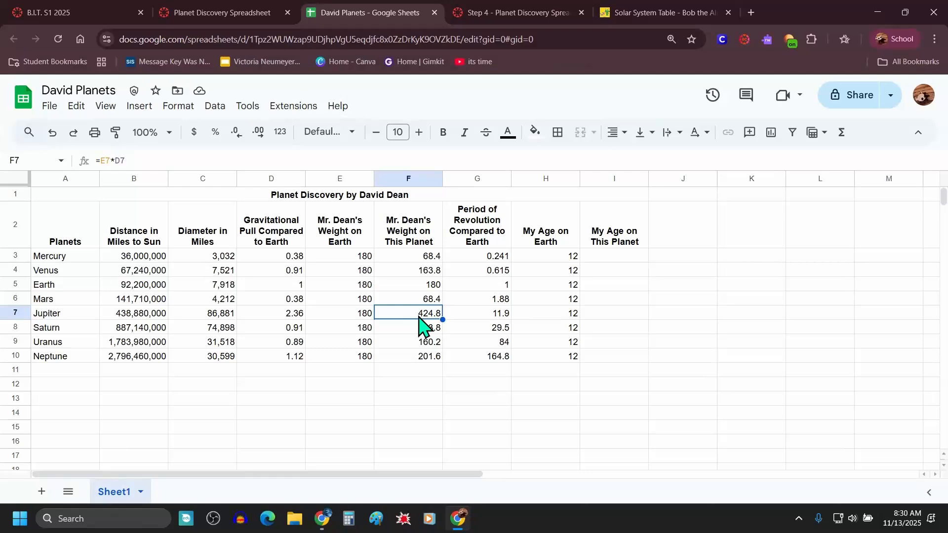
Step: Read the Step 4 instructions for the age formula in cell I3
{"action": "left_click", "coordinate": [556, 12]}
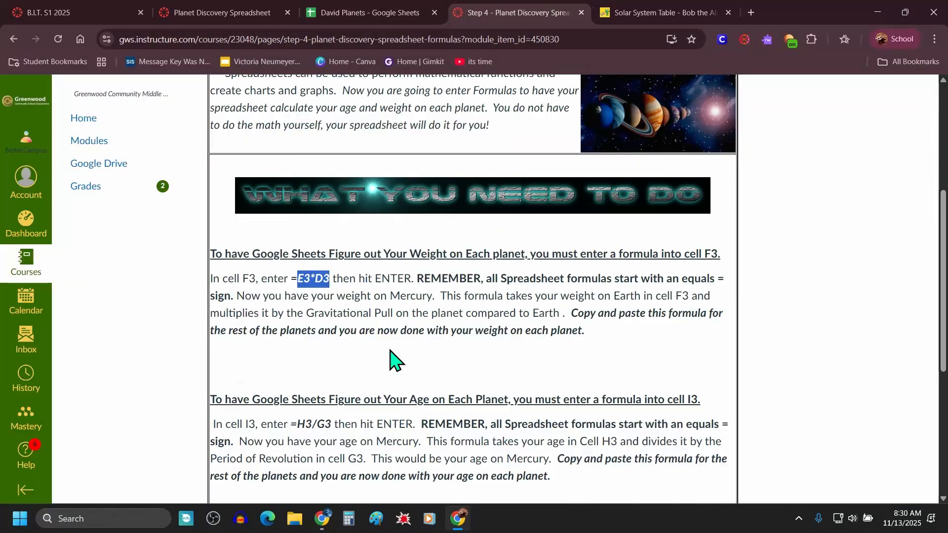
{"action": "scroll", "coordinate": [390, 360], "scroll_direction": "down", "scroll_amount": 4}
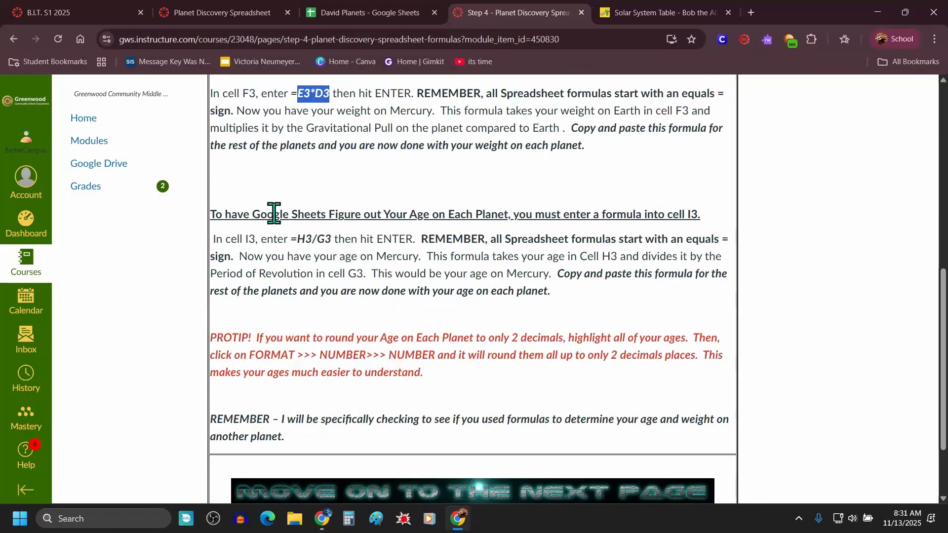
{"action": "left_click_drag", "start_coordinate": [215, 214], "coordinate": [707, 220]}
{"action": "left_click", "coordinate": [177, 246]}
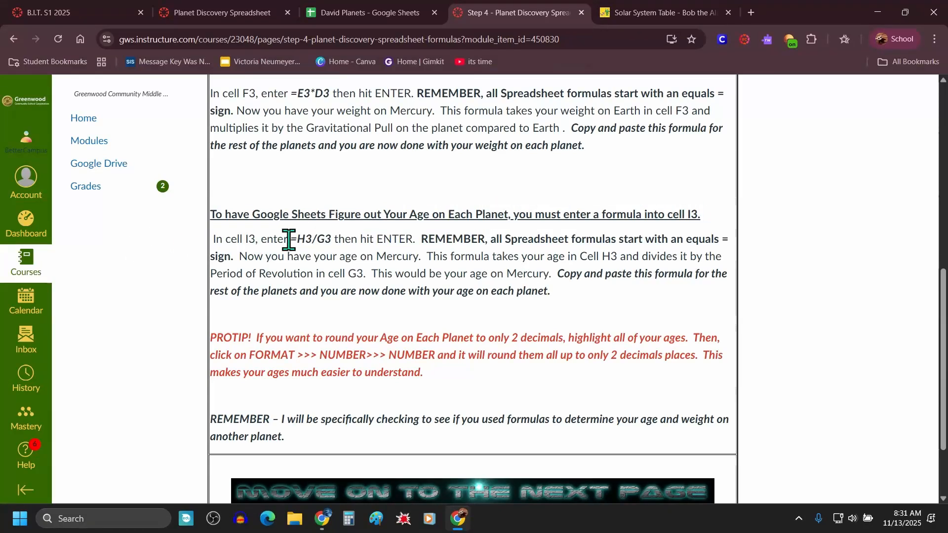
{"action": "left_click_drag", "start_coordinate": [290, 241], "coordinate": [334, 242]}
Step: Enter the formula =H3/G3 in cell I3, declining the suggested autofill
{"action": "left_click", "coordinate": [399, 15]}
{"action": "left_click", "coordinate": [611, 262]}
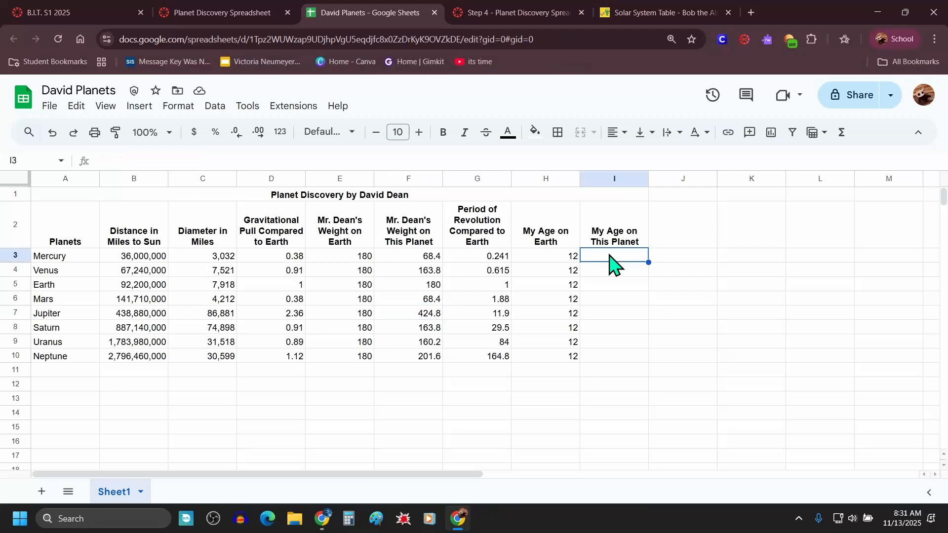
{"action": "type", "text": "="}
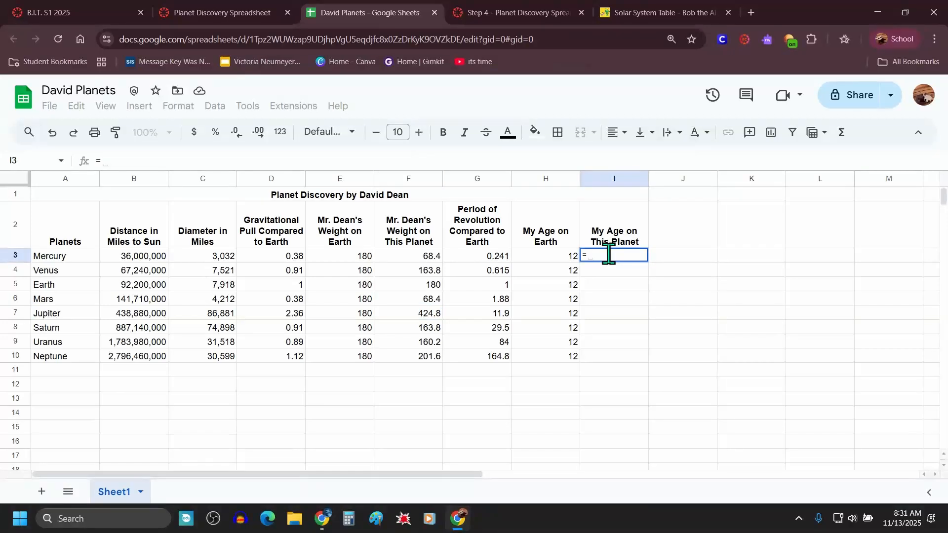
{"action": "type", "text": "h3"}
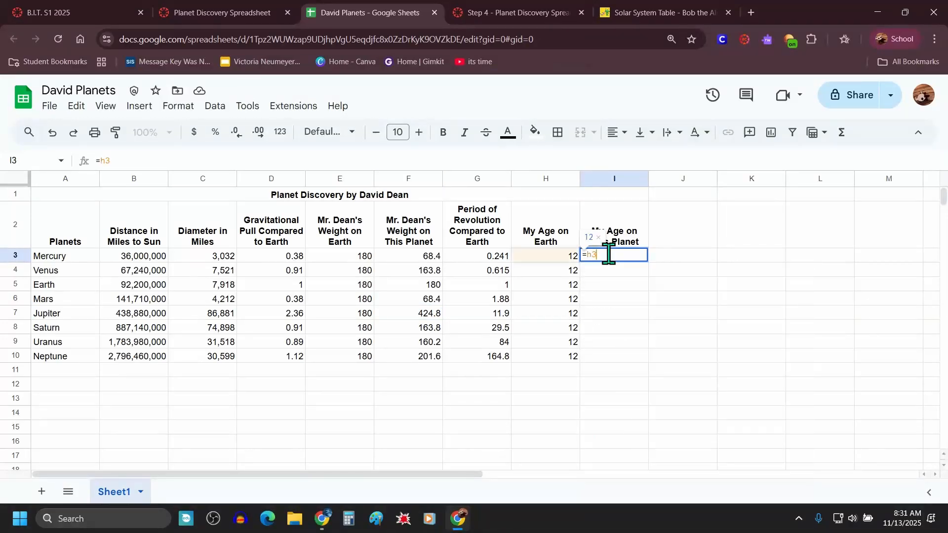
{"action": "type", "text": "/"}
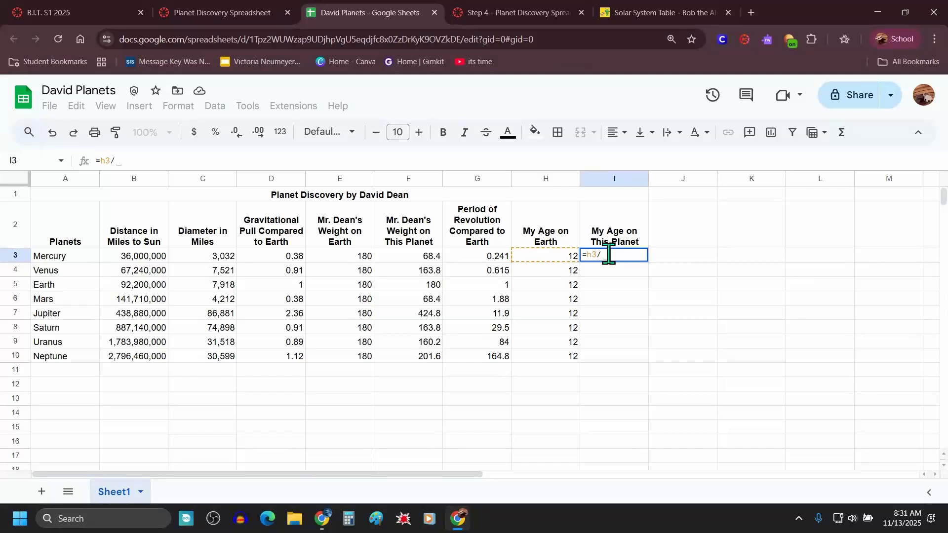
{"action": "left_click", "coordinate": [467, 16]}
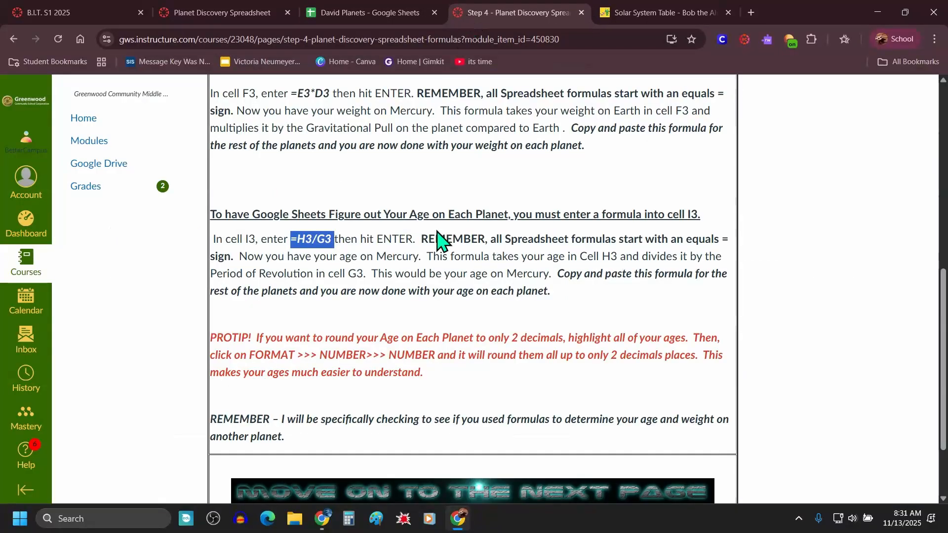
{"action": "left_click", "coordinate": [369, 14]}
{"action": "left_click", "coordinate": [615, 257]}
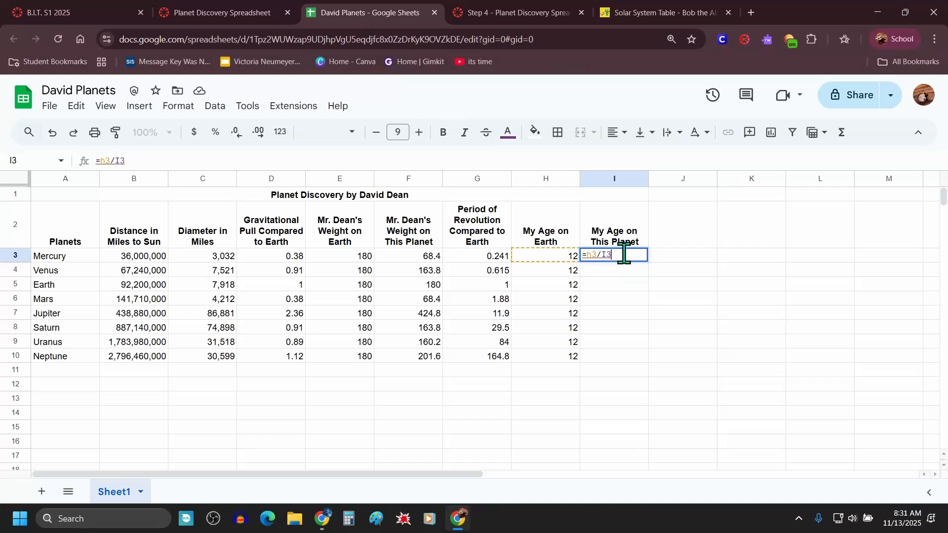
{"action": "key", "text": "BackSpace"}
{"action": "key", "text": "BackSpace"}
{"action": "key", "text": "BackSpace"}
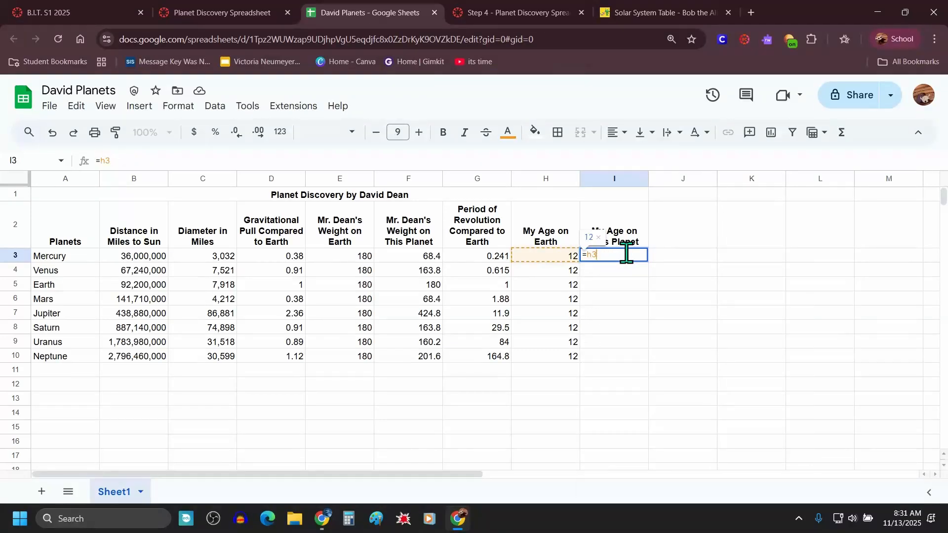
{"action": "type", "text": "?"}
{"action": "key", "text": "BackSpace"}
{"action": "type", "text": "/"}
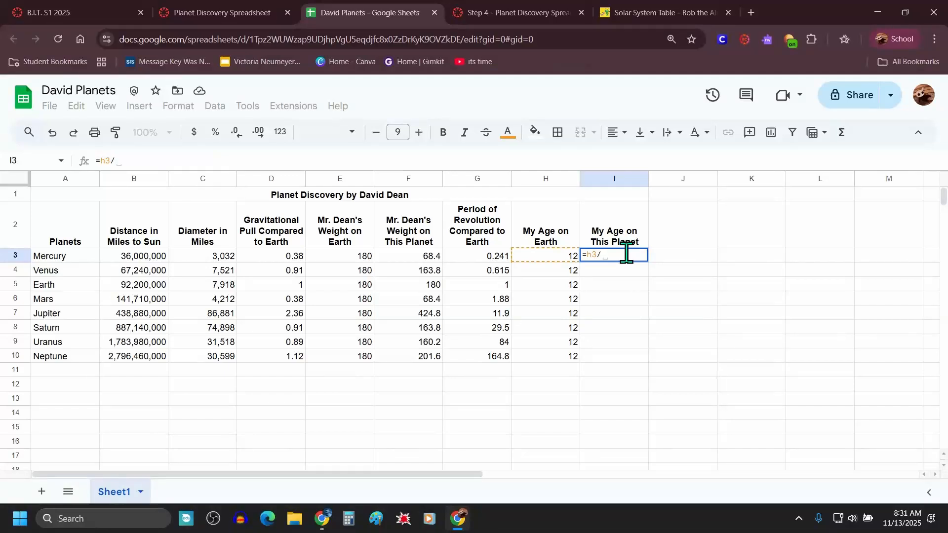
{"action": "type", "text": "g3"}
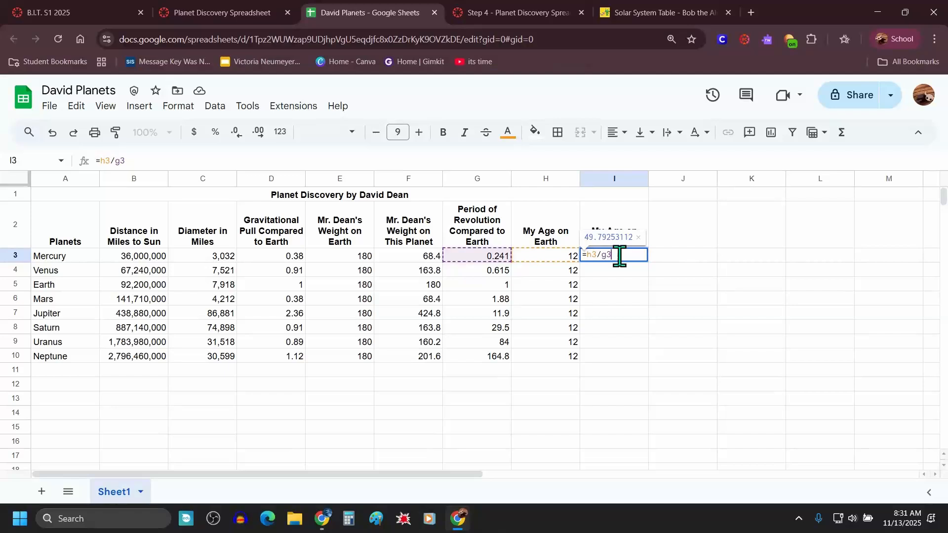
{"action": "key", "text": "Return"}
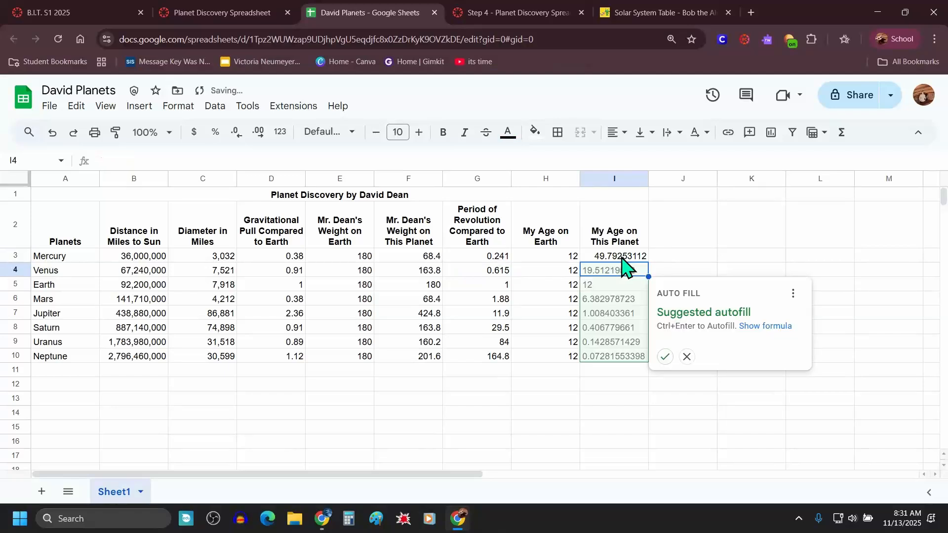
{"action": "left_click", "coordinate": [698, 260]}
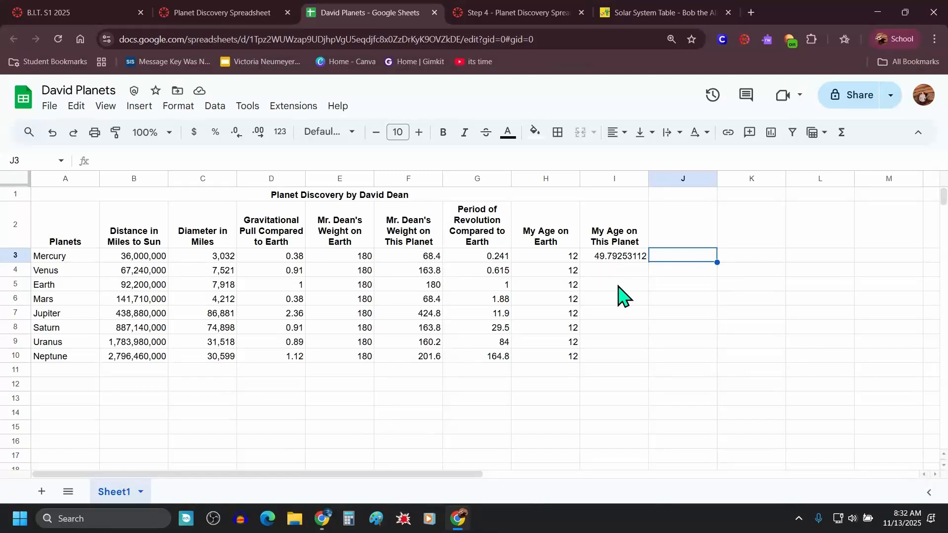
Step: Copy the age formula from I3 down through I10 for all planets
{"action": "left_click", "coordinate": [626, 258]}
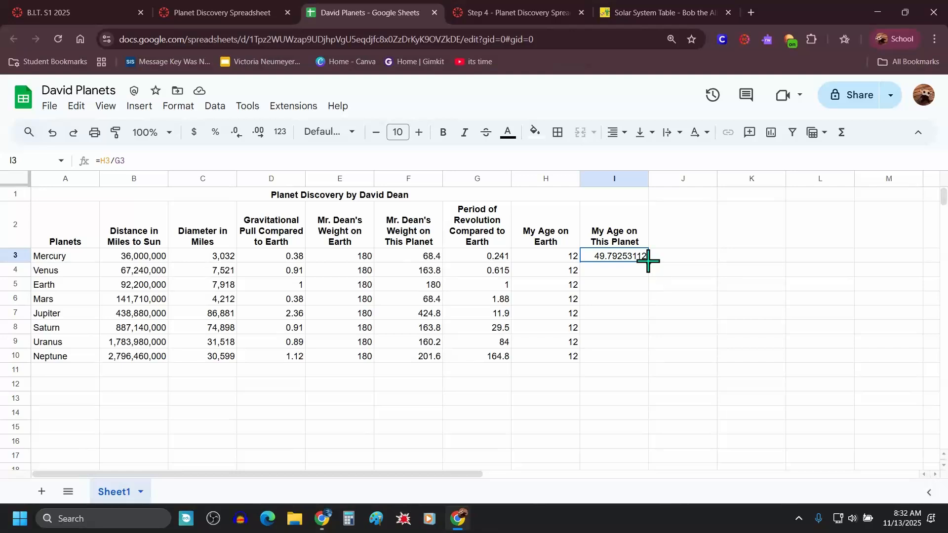
{"action": "left_click_drag", "start_coordinate": [649, 262], "coordinate": [642, 364]}
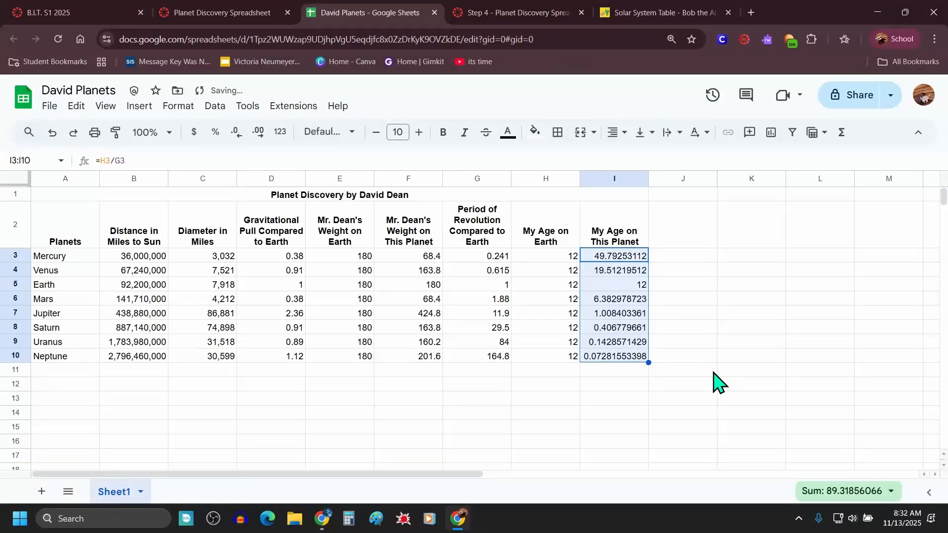
{"action": "left_click", "coordinate": [714, 372]}
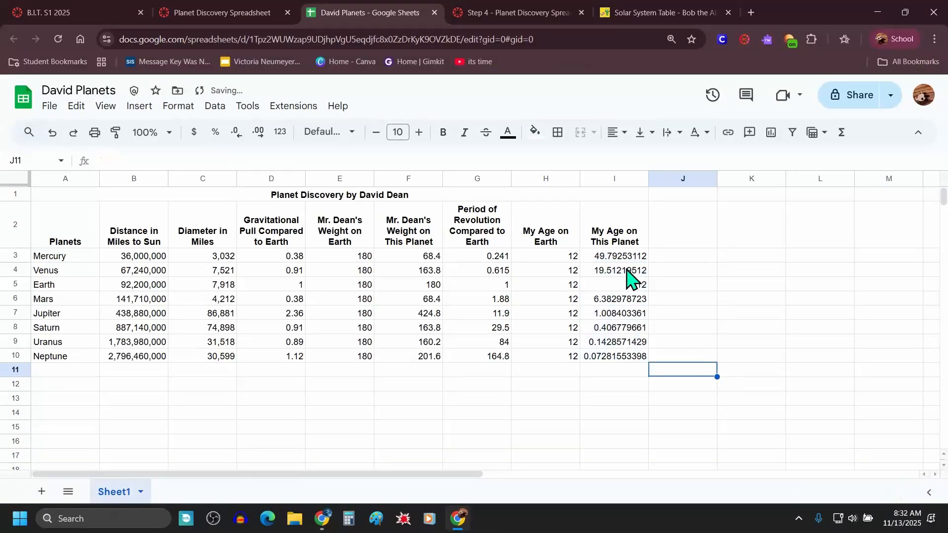
Step: Read the instructions' tip about rounding the ages to two decimals
{"action": "left_click", "coordinate": [599, 360]}
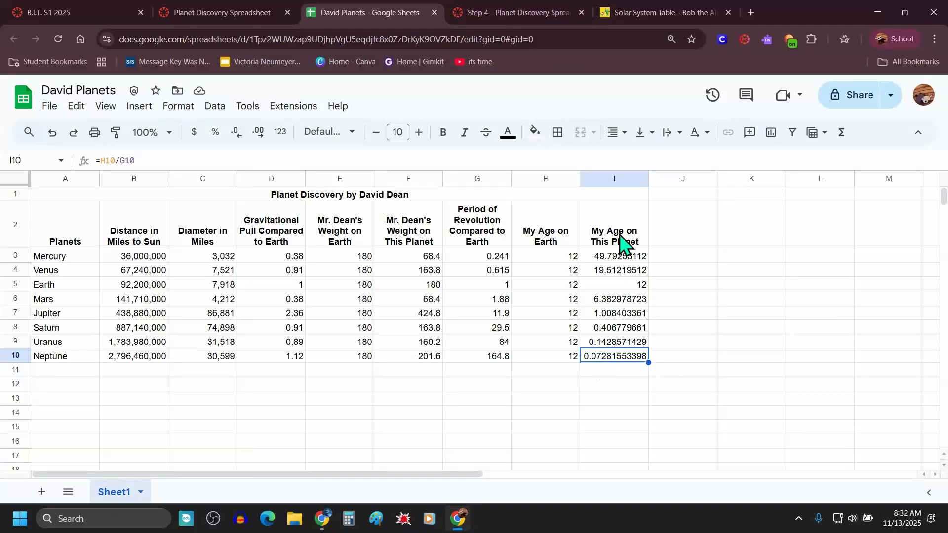
{"action": "left_click", "coordinate": [520, 13]}
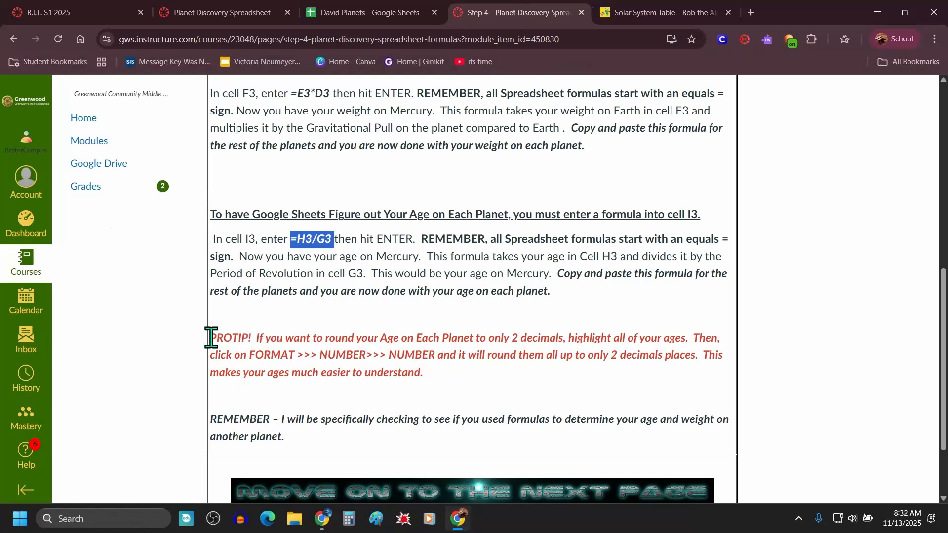
{"action": "left_click_drag", "start_coordinate": [212, 337], "coordinate": [487, 392]}
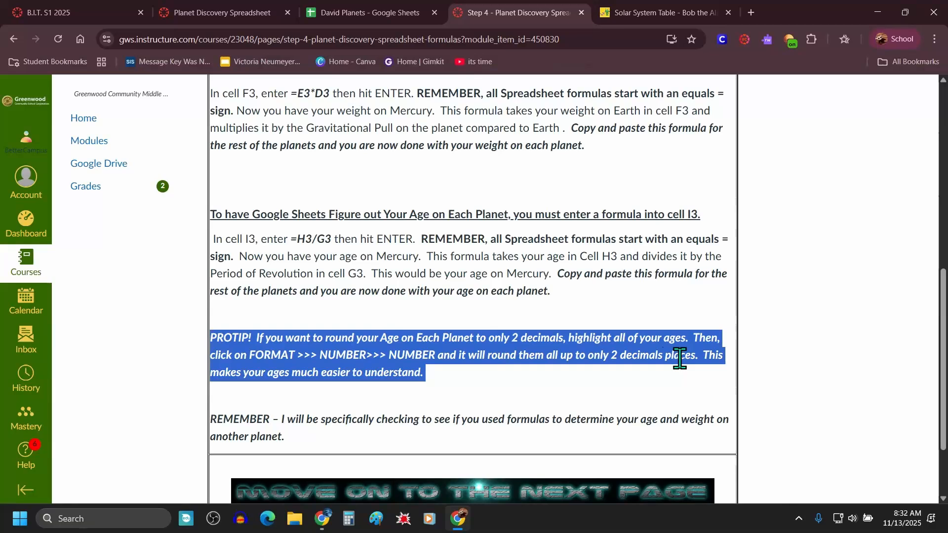
Step: Format the ages in I3 through I10 as Number to round them to two decimals
{"action": "left_click", "coordinate": [412, 13]}
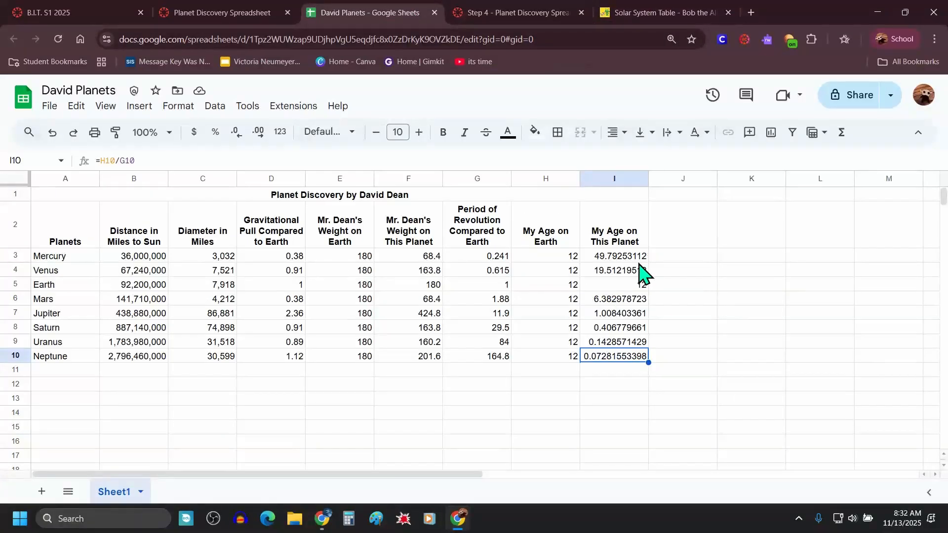
{"action": "left_click_drag", "start_coordinate": [614, 257], "coordinate": [612, 365]}
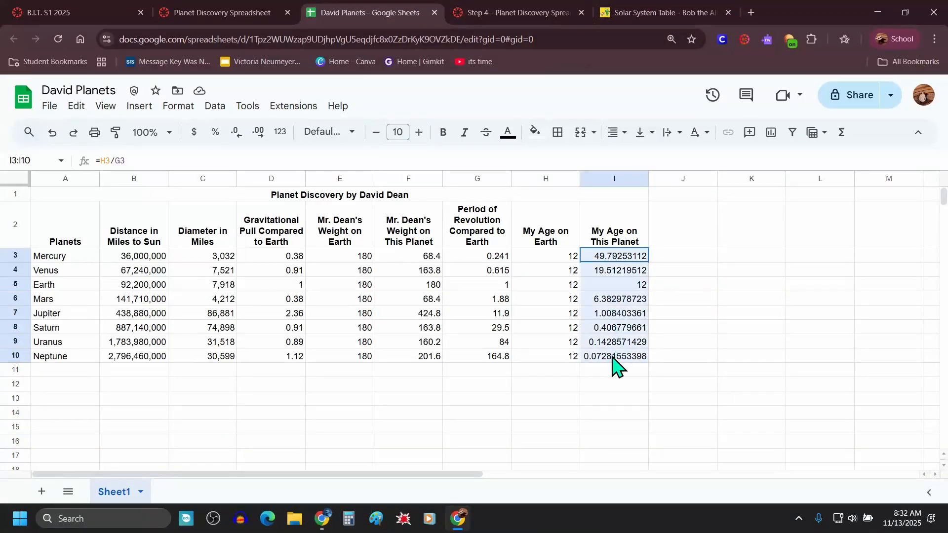
{"action": "left_click", "coordinate": [178, 106]}
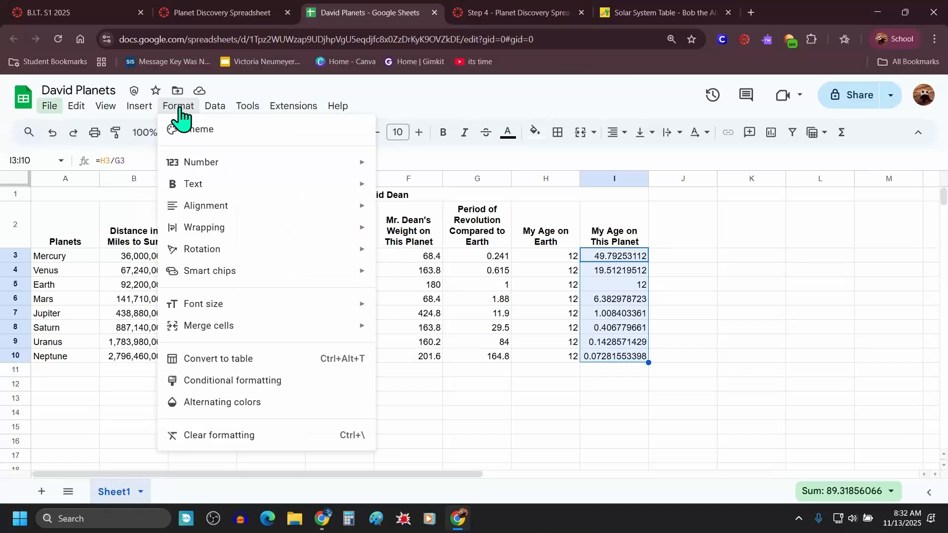
{"action": "mouse_move", "coordinate": [211, 163]}
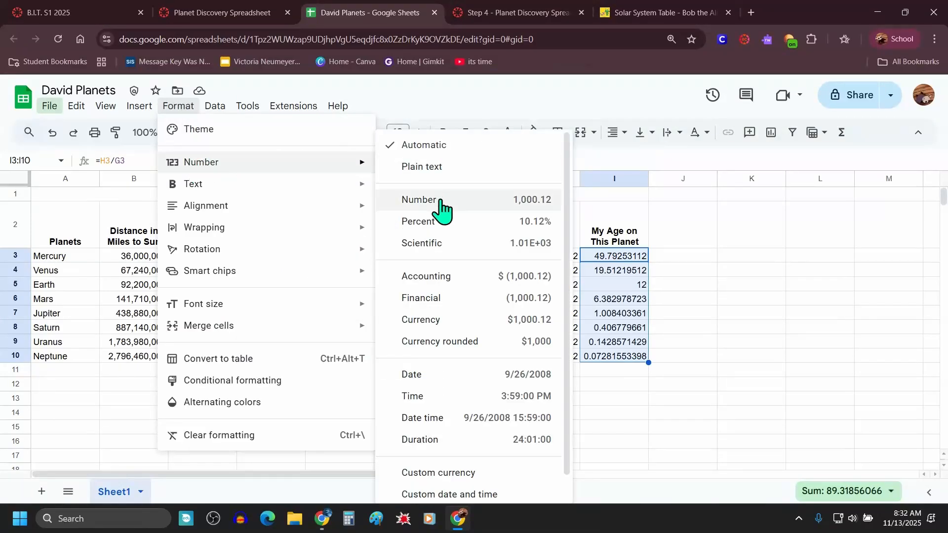
{"action": "left_click", "coordinate": [545, 207]}
{"action": "left_click", "coordinate": [664, 285]}
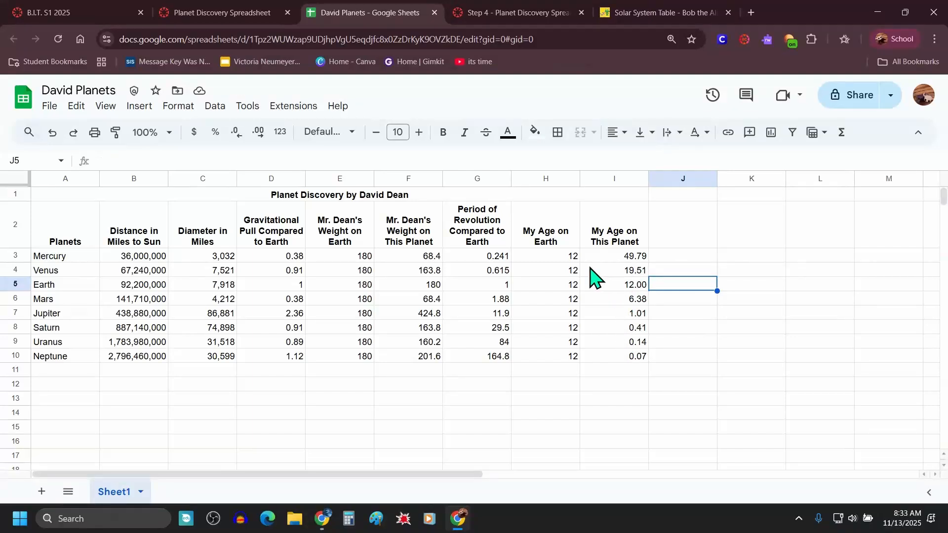
Step: Inspect the Earth and Jupiter age values and formulas in columns H and I
{"action": "left_click", "coordinate": [573, 289]}
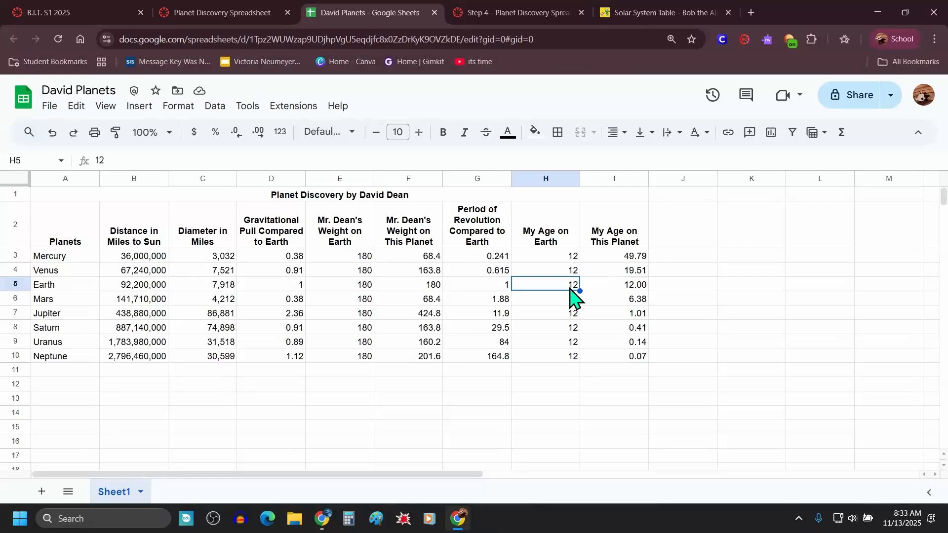
{"action": "left_click", "coordinate": [623, 290]}
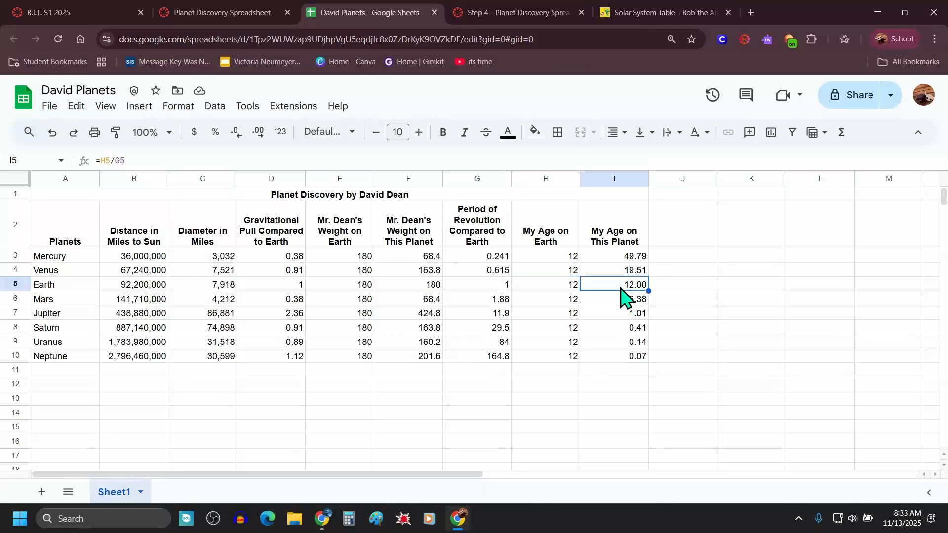
{"action": "left_click", "coordinate": [563, 314]}
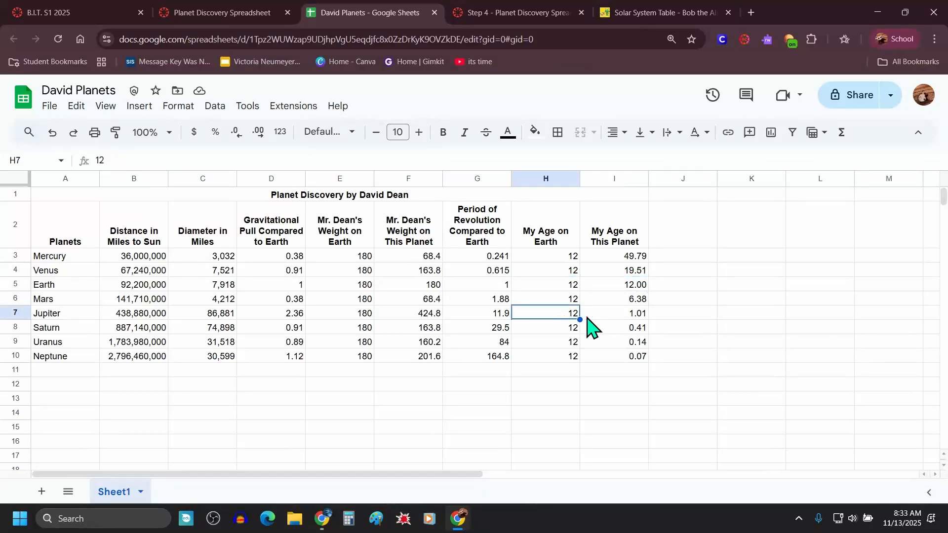
{"action": "left_click", "coordinate": [621, 316]}
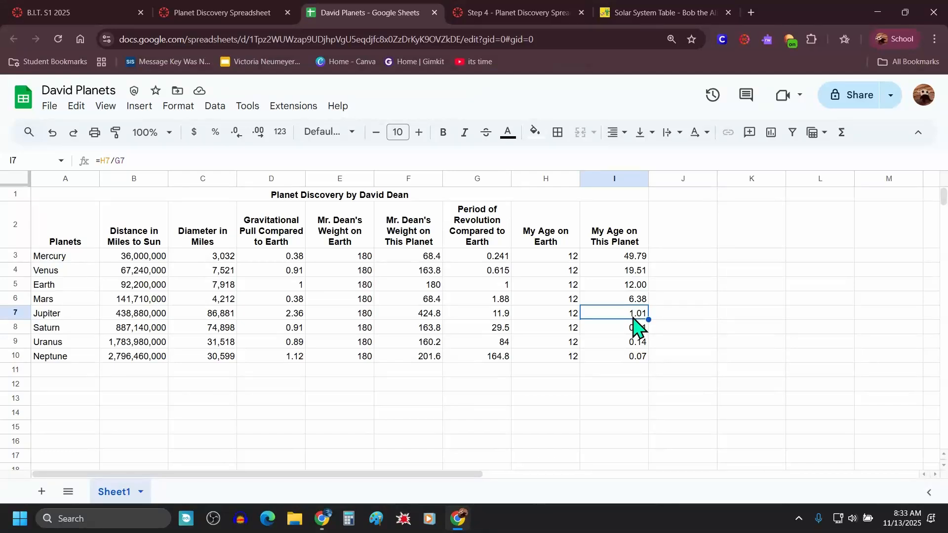
Step: Review the age results in column I and the weight values in column F
{"action": "left_click", "coordinate": [632, 258]}
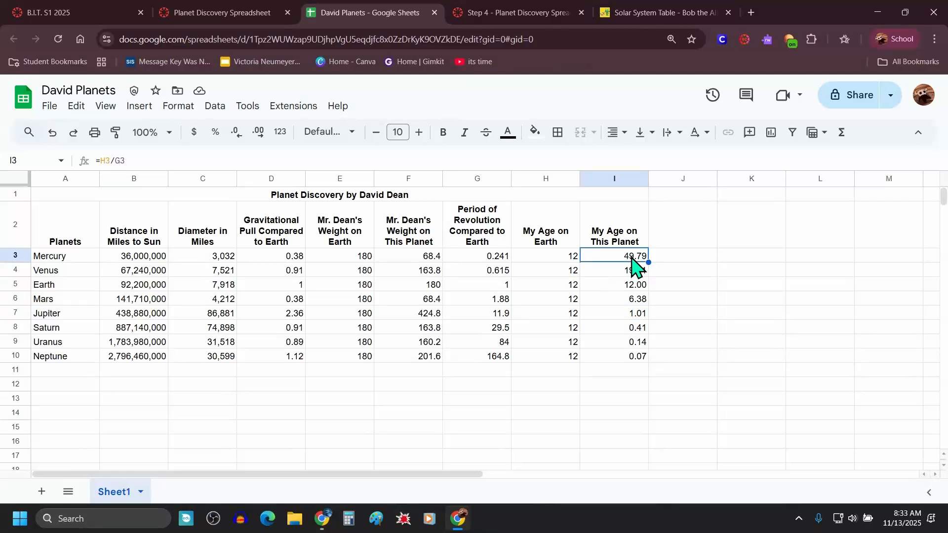
{"action": "left_click_drag", "start_coordinate": [630, 256], "coordinate": [626, 357]}
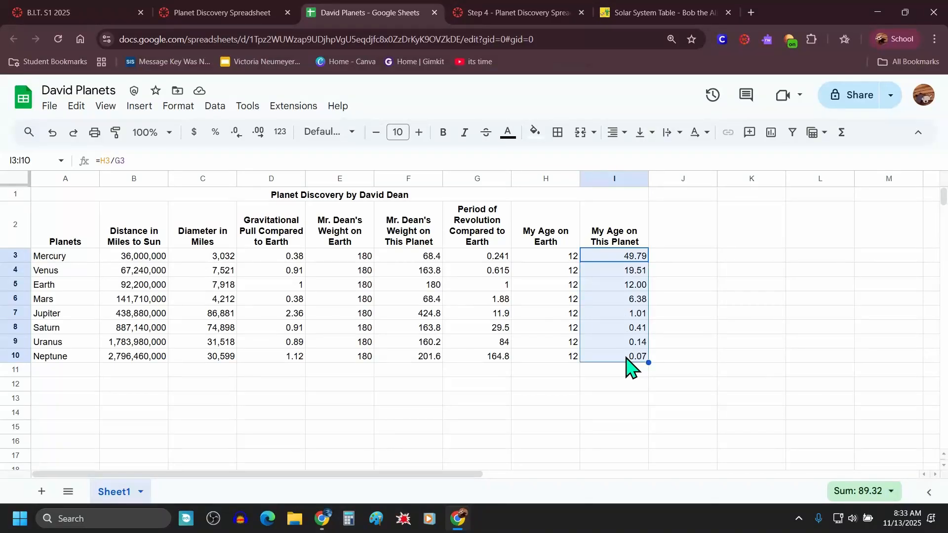
{"action": "left_click", "coordinate": [531, 417]}
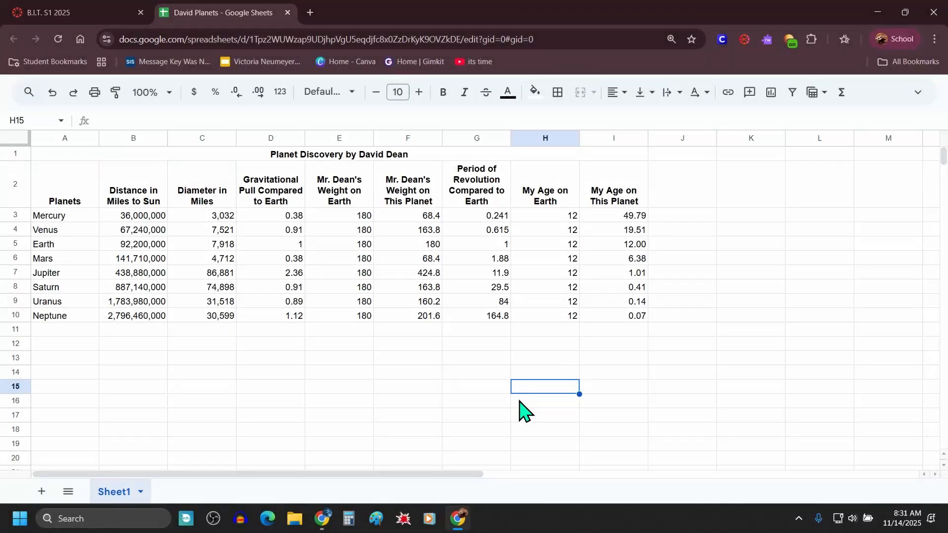
{"action": "left_click_drag", "start_coordinate": [413, 182], "coordinate": [421, 318]}
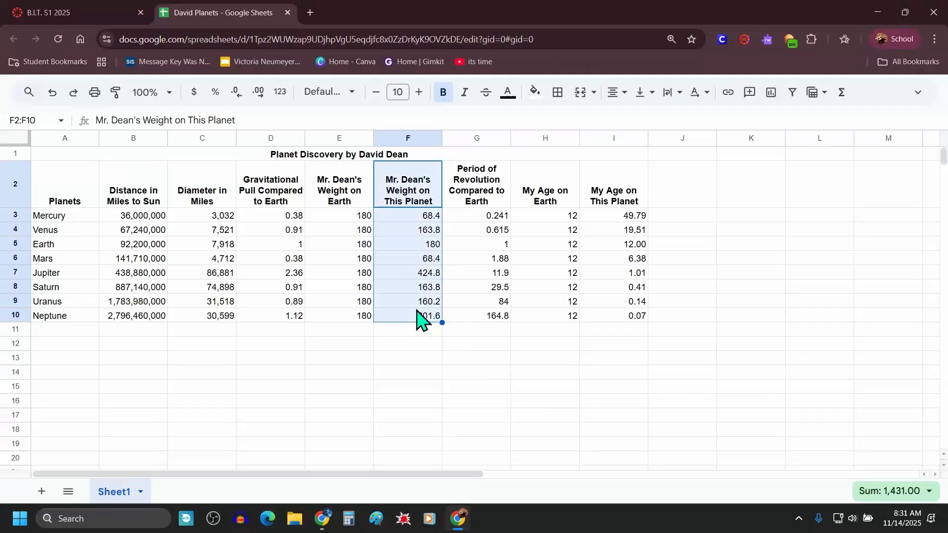
{"action": "left_click_drag", "start_coordinate": [632, 192], "coordinate": [626, 326]}
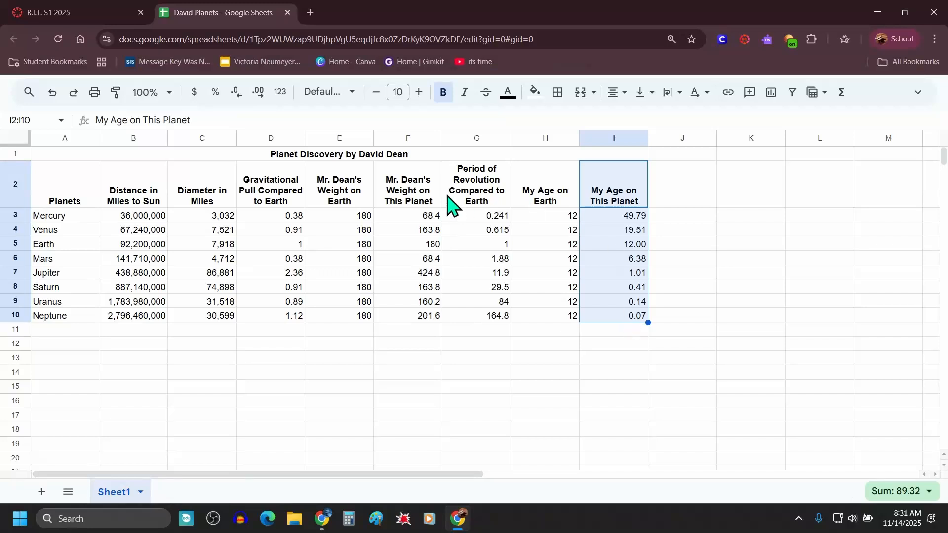
Step: Open the Step 5 instructions page from the course's Planet Discovery Spreadsheet assignment
{"action": "left_click", "coordinate": [66, 14]}
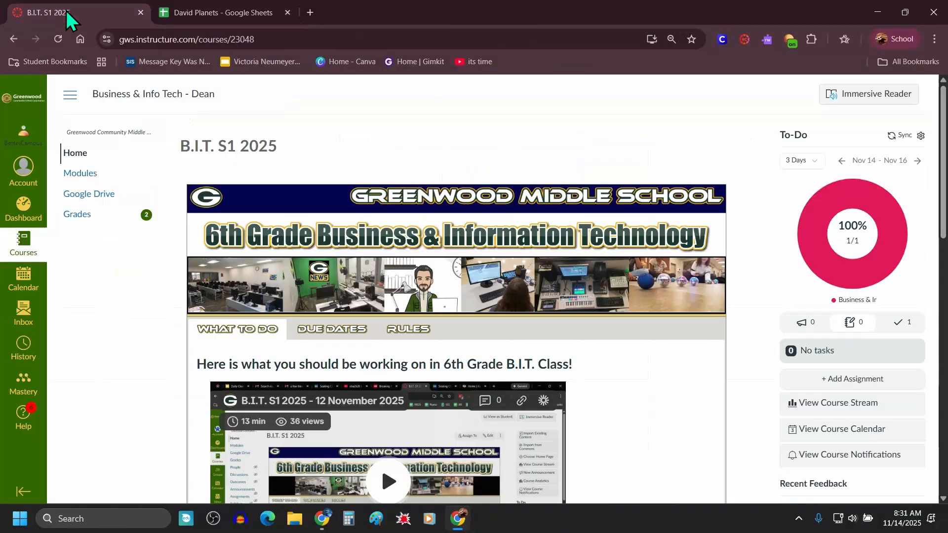
{"action": "scroll", "coordinate": [545, 295], "scroll_direction": "down", "scroll_amount": 1}
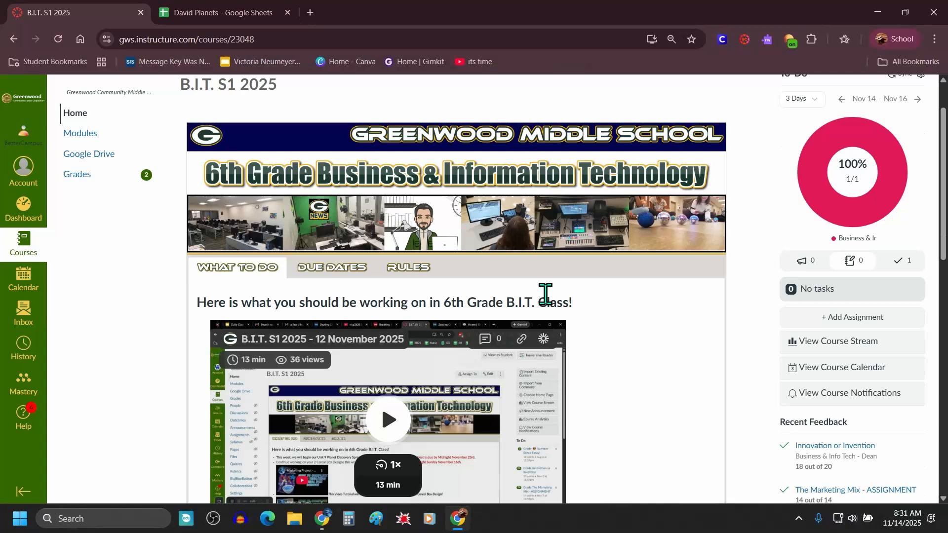
{"action": "left_click", "coordinate": [323, 268]}
{"action": "scroll", "coordinate": [503, 271], "scroll_direction": "down", "scroll_amount": 2}
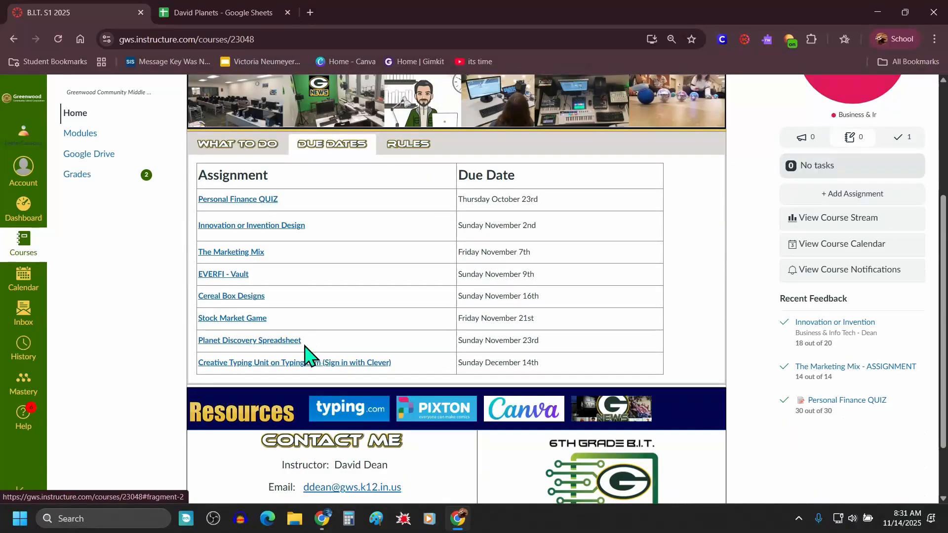
{"action": "left_click_drag", "start_coordinate": [303, 345], "coordinate": [199, 349]}
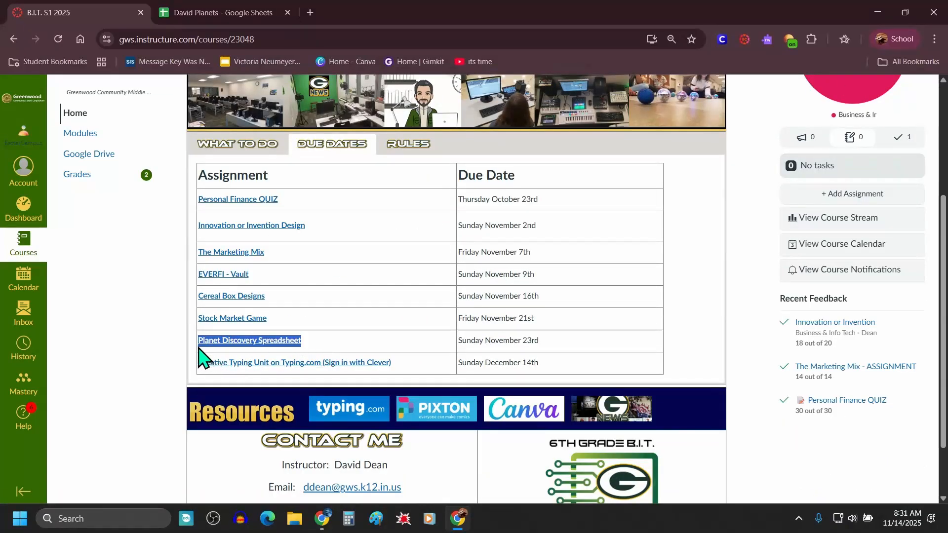
{"action": "left_click", "coordinate": [244, 346]}
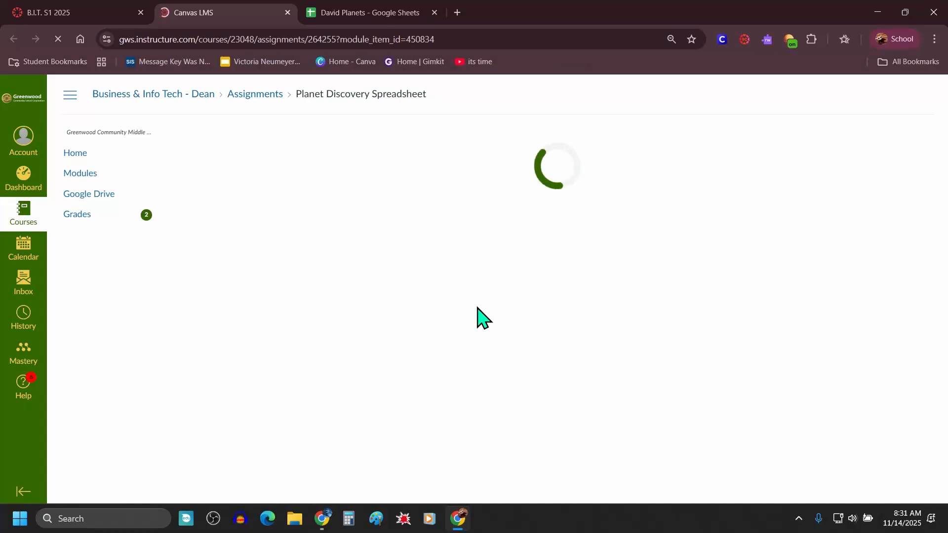
{"action": "scroll", "coordinate": [483, 316], "scroll_direction": "down", "scroll_amount": 5}
{"action": "scroll", "coordinate": [483, 316], "scroll_direction": "down", "scroll_amount": 10}
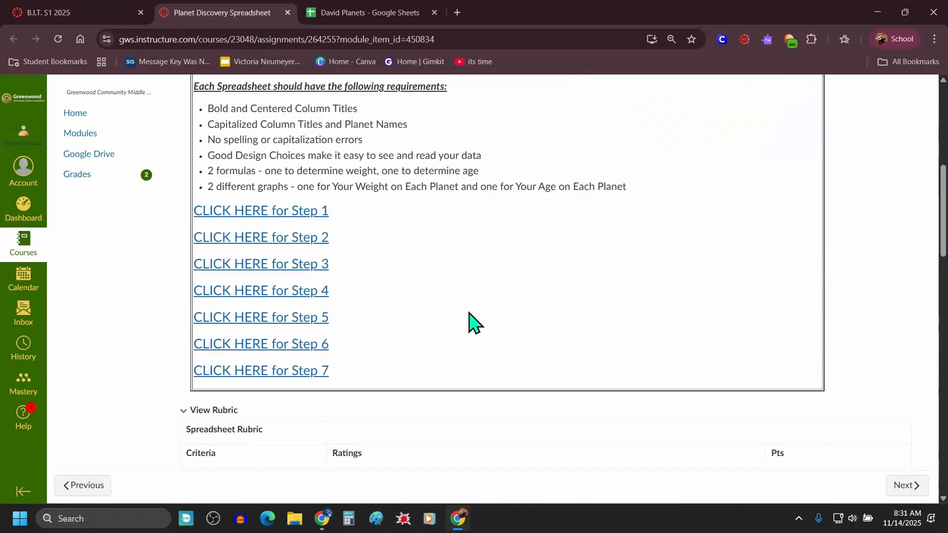
{"action": "scroll", "coordinate": [328, 332], "scroll_direction": "up", "scroll_amount": 10}
{"action": "scroll", "coordinate": [402, 315], "scroll_direction": "down", "scroll_amount": 2}
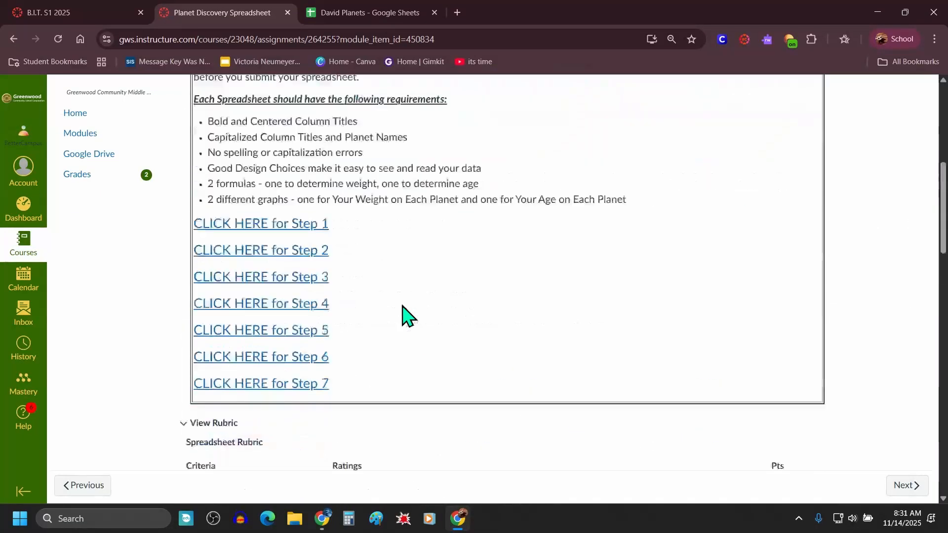
{"action": "left_click_drag", "start_coordinate": [338, 367], "coordinate": [197, 345]}
{"action": "left_click", "coordinate": [388, 328]}
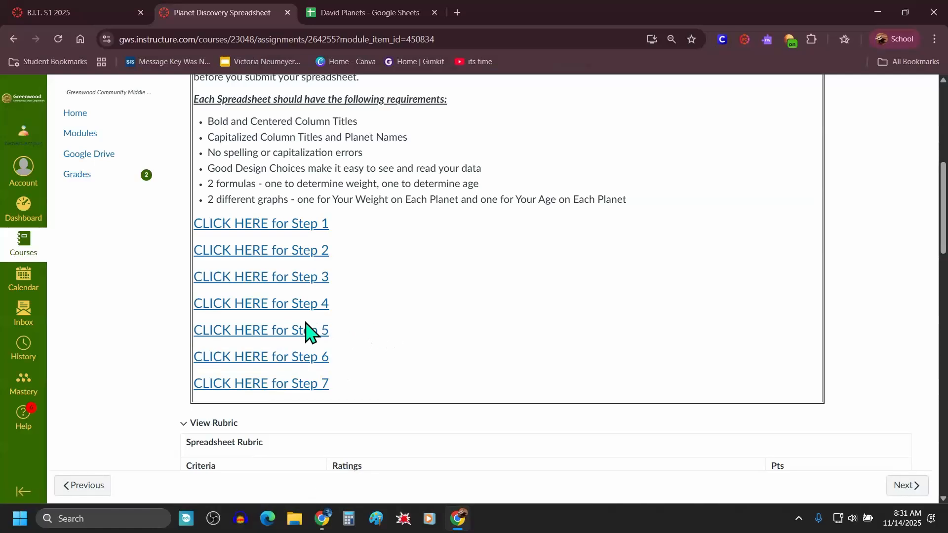
{"action": "left_click", "coordinate": [306, 330]}
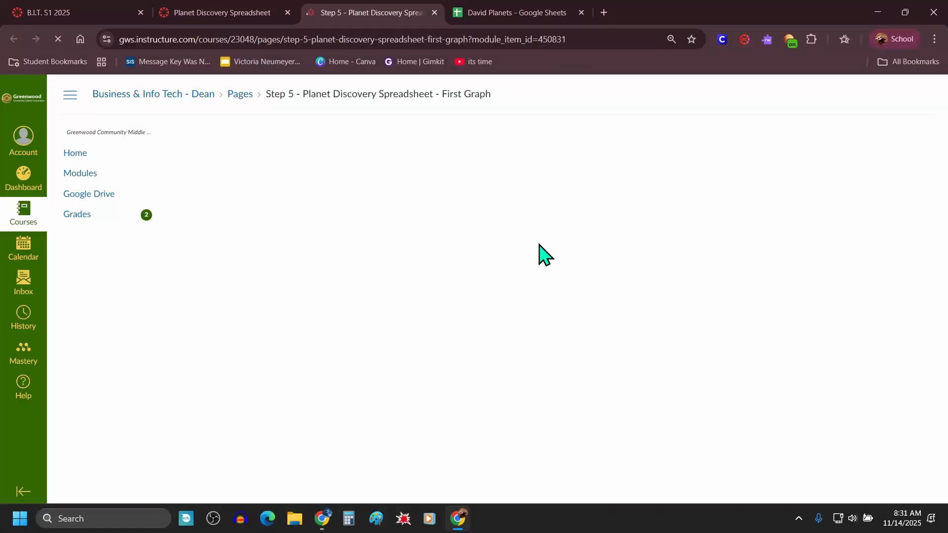
Step: Read the Step 5 instructions for selecting data for the weight column graph
{"action": "scroll", "coordinate": [465, 261], "scroll_direction": "down", "scroll_amount": 3}
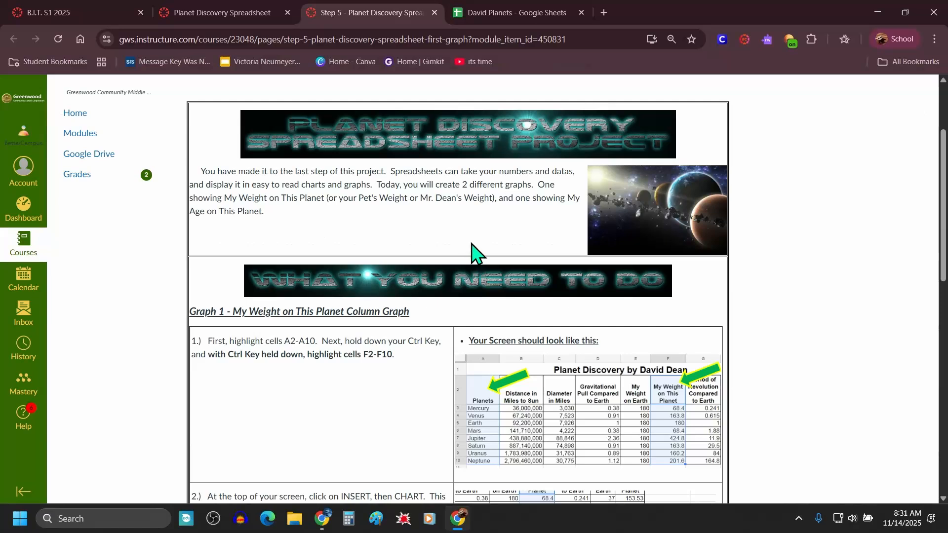
{"action": "scroll", "coordinate": [471, 252], "scroll_direction": "down", "scroll_amount": 1}
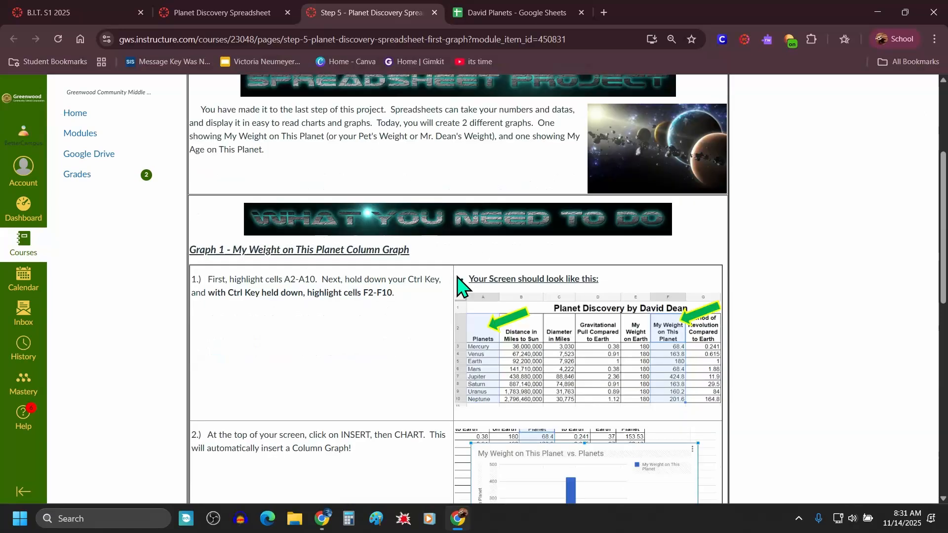
{"action": "left_click_drag", "start_coordinate": [414, 250], "coordinate": [190, 255]}
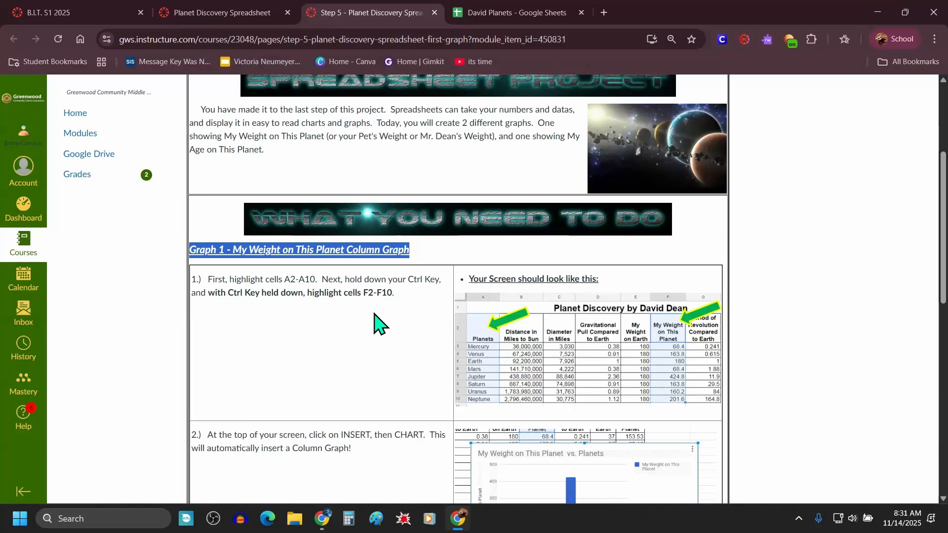
{"action": "scroll", "coordinate": [376, 324], "scroll_direction": "down", "scroll_amount": 1}
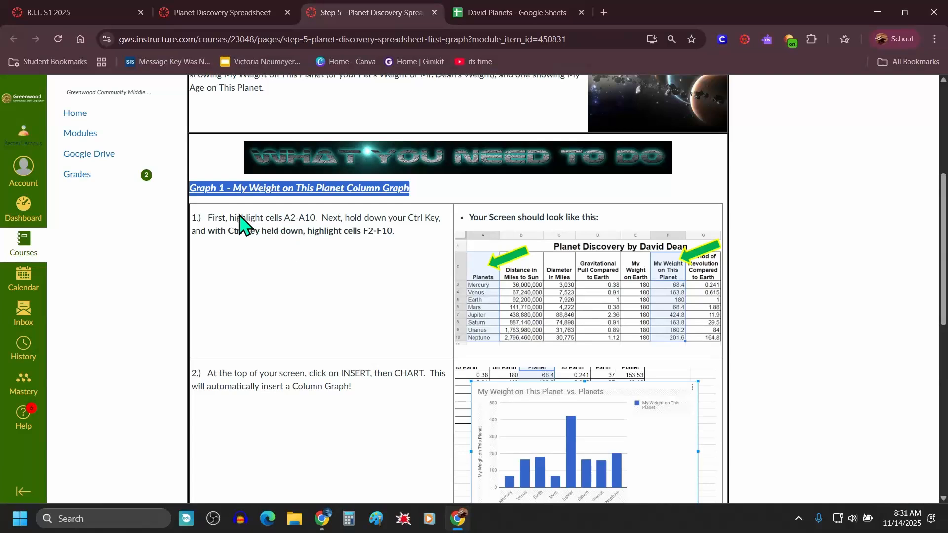
{"action": "left_click_drag", "start_coordinate": [213, 217], "coordinate": [444, 218]}
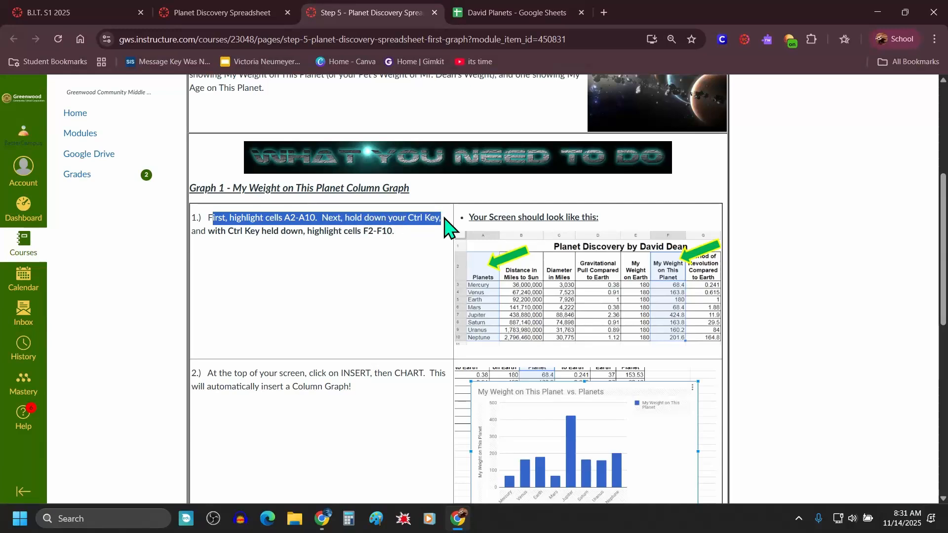
{"action": "left_click_drag", "start_coordinate": [443, 219], "coordinate": [395, 237]}
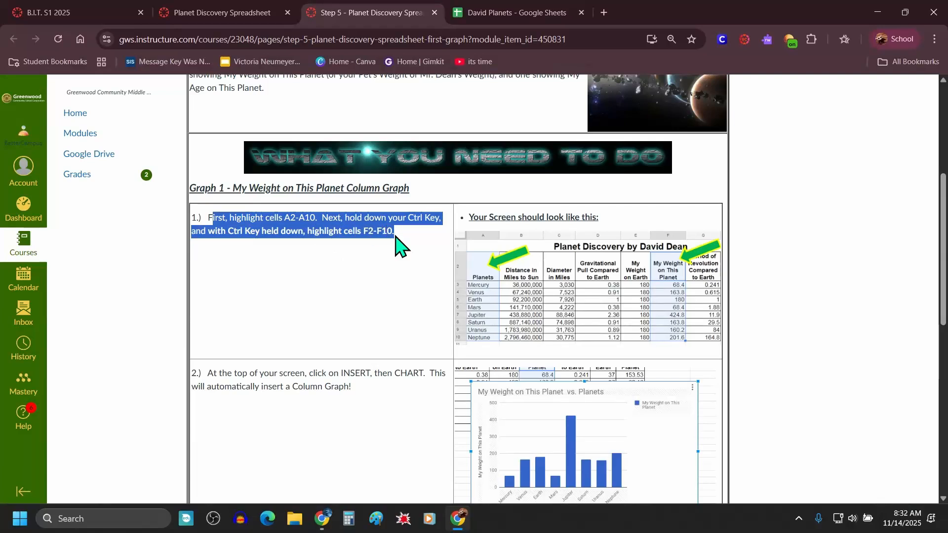
{"action": "left_click", "coordinate": [392, 277]}
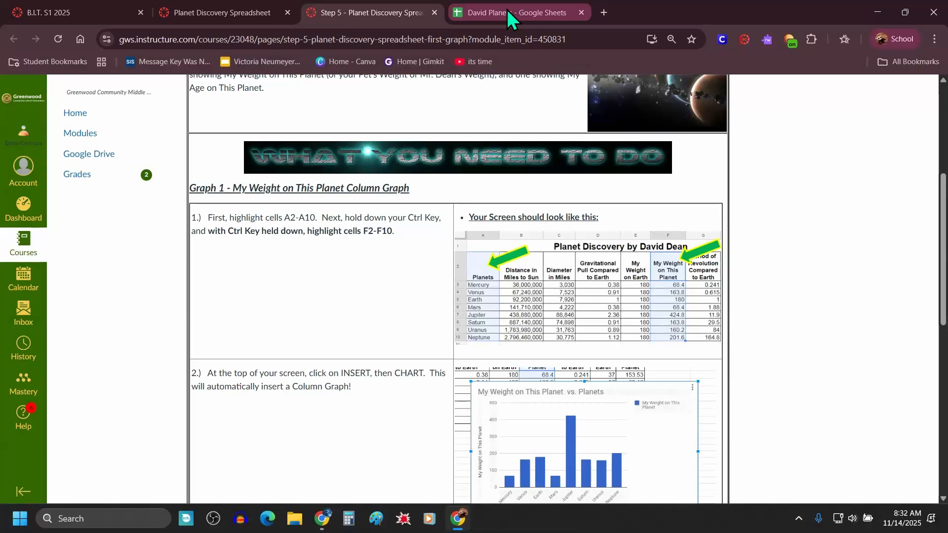
Step: Select the planet names in A2:A10 together with the weight cells F2:F10
{"action": "left_click", "coordinate": [510, 15]}
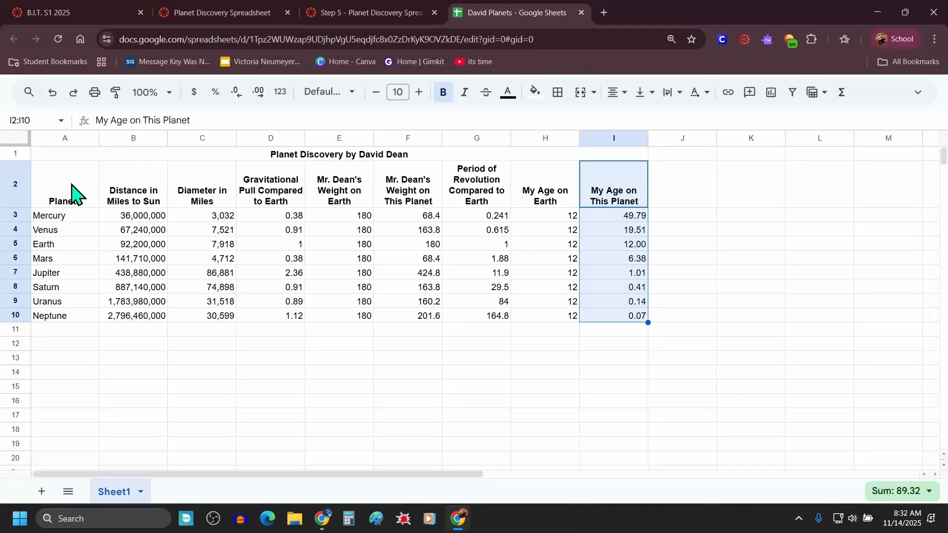
{"action": "left_click", "coordinate": [72, 193]}
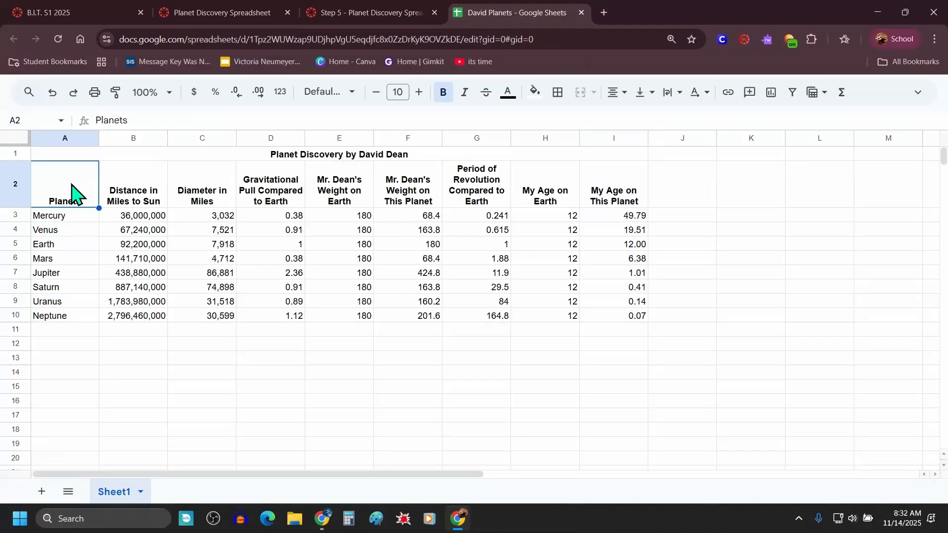
{"action": "left_click_drag", "start_coordinate": [70, 197], "coordinate": [72, 323]}
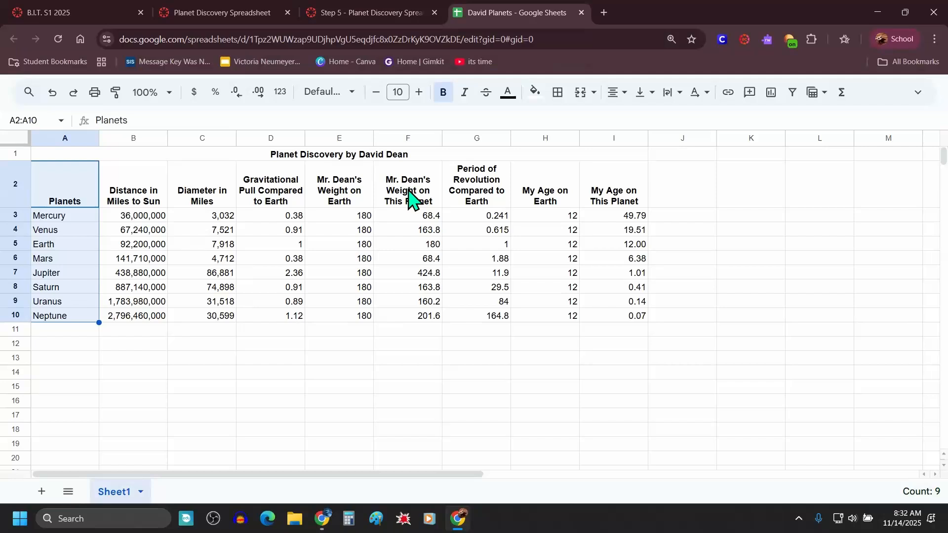
{"action": "left_click_drag", "start_coordinate": [409, 195], "coordinate": [401, 321]}
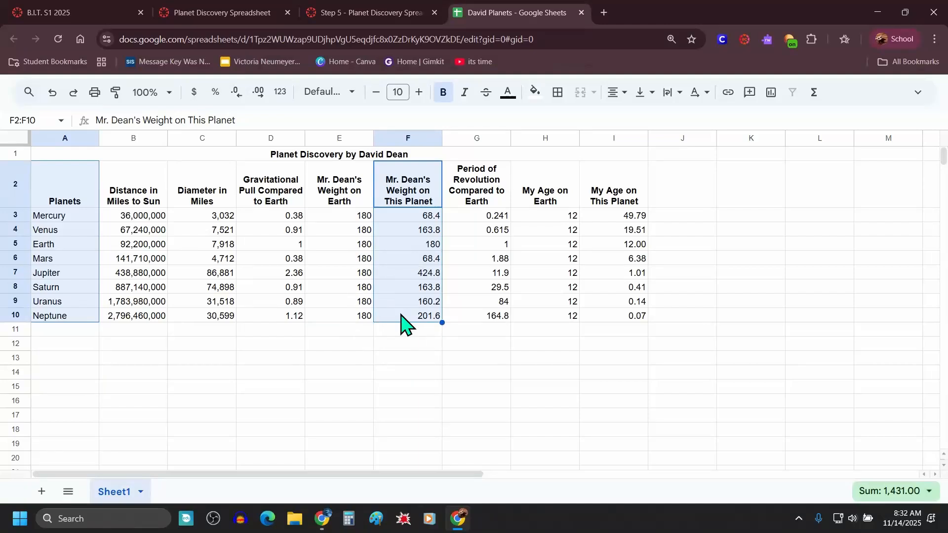
Step: Read the instruction about inserting a chart for the selected data
{"action": "left_click", "coordinate": [406, 11]}
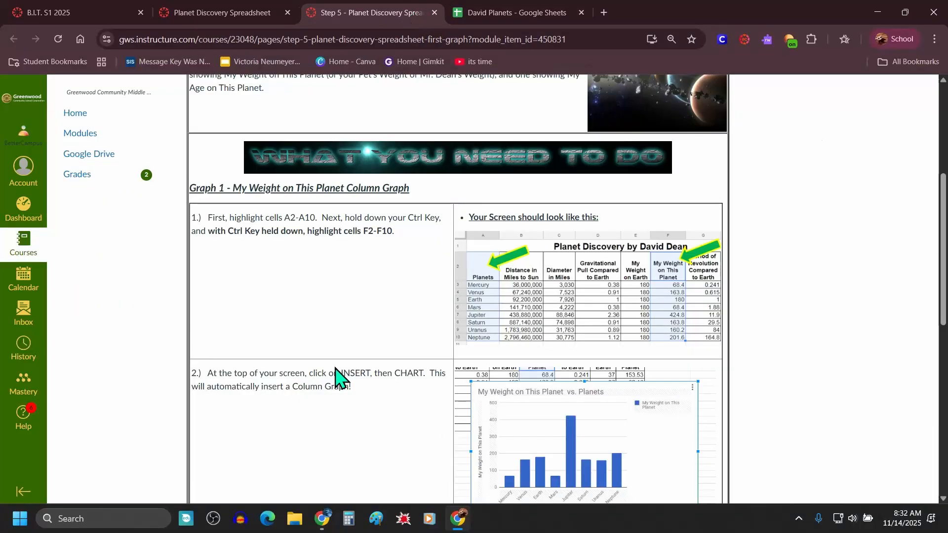
{"action": "scroll", "coordinate": [334, 378], "scroll_direction": "down", "scroll_amount": 4}
{"action": "left_click_drag", "start_coordinate": [207, 188], "coordinate": [367, 208]}
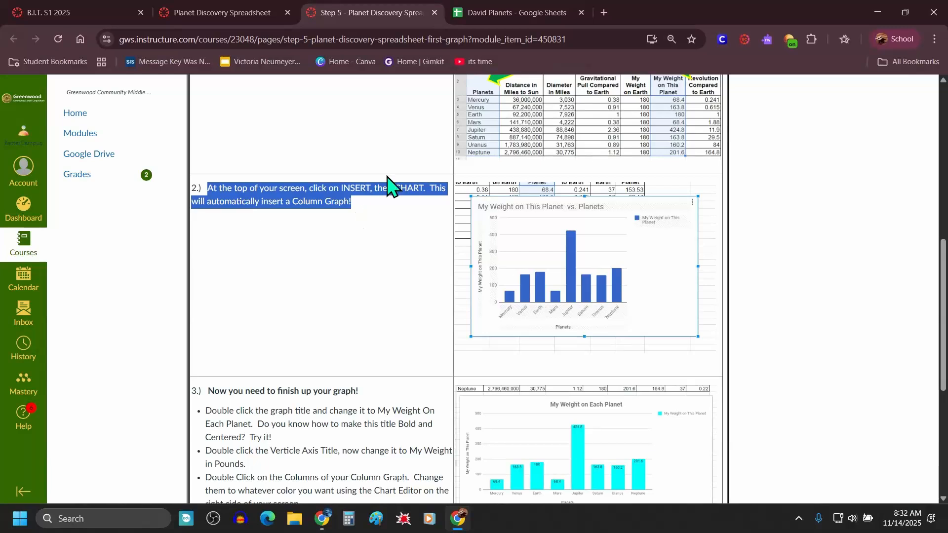
Step: Insert a chart from the selected planet names and weights
{"action": "left_click", "coordinate": [490, 17]}
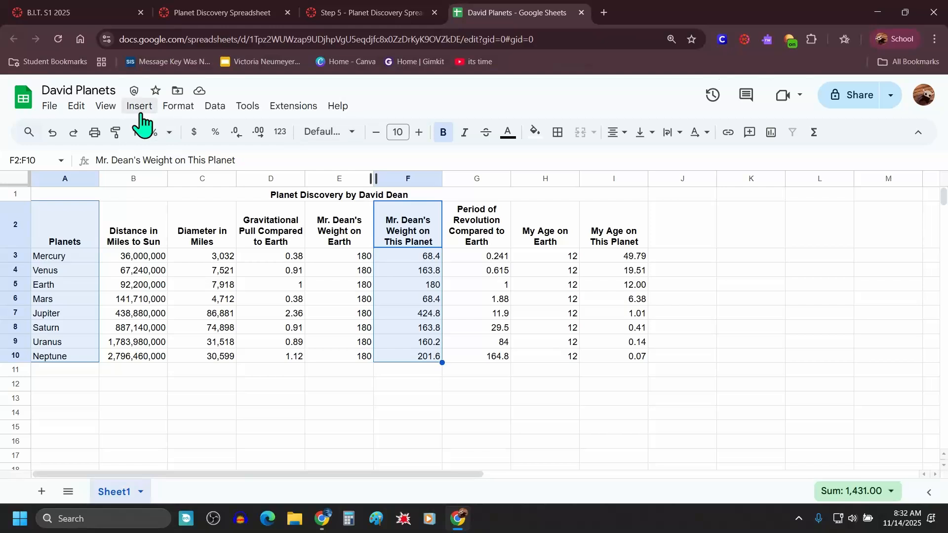
{"action": "left_click", "coordinate": [140, 107]}
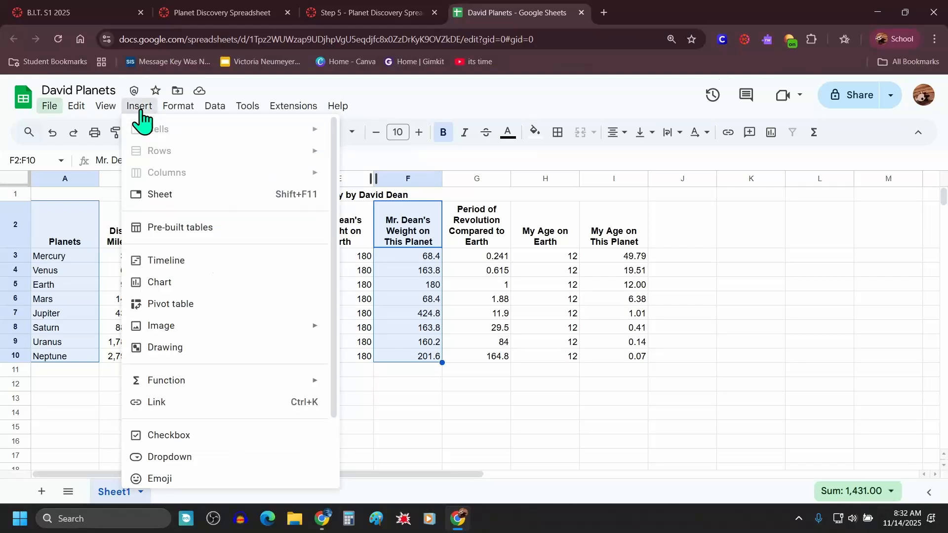
{"action": "left_click", "coordinate": [167, 285]}
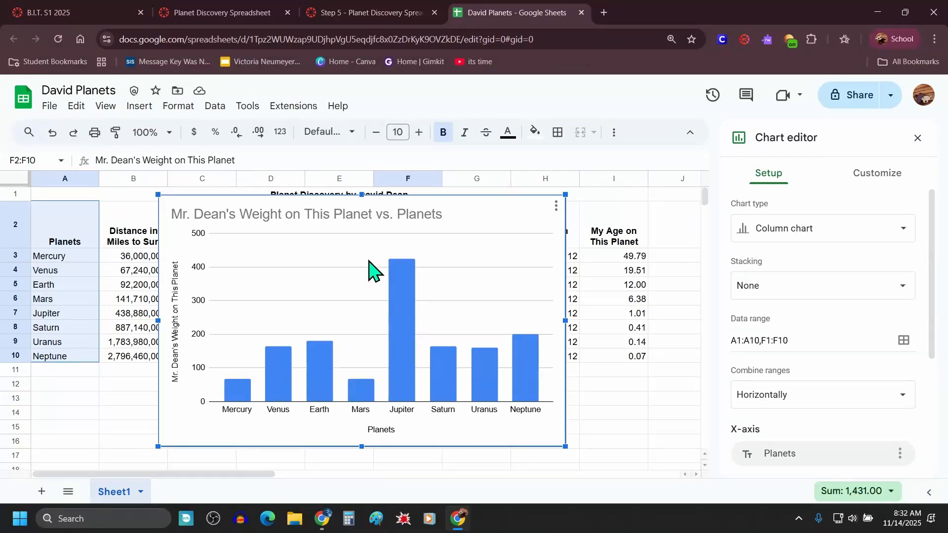
Step: Read the instructions for finishing the graph's titles, colors and data labels
{"action": "left_click", "coordinate": [395, 15]}
{"action": "scroll", "coordinate": [310, 352], "scroll_direction": "down", "scroll_amount": 2}
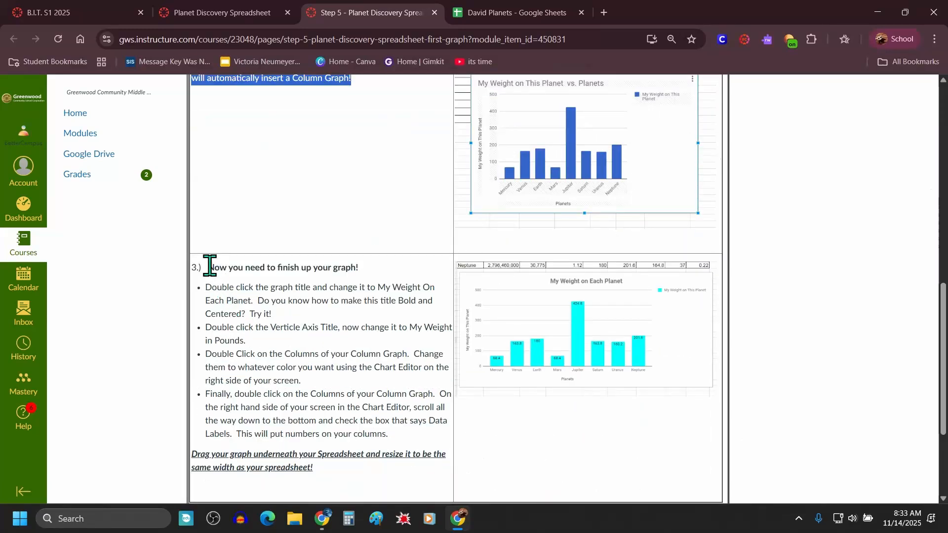
{"action": "left_click_drag", "start_coordinate": [206, 267], "coordinate": [360, 267]}
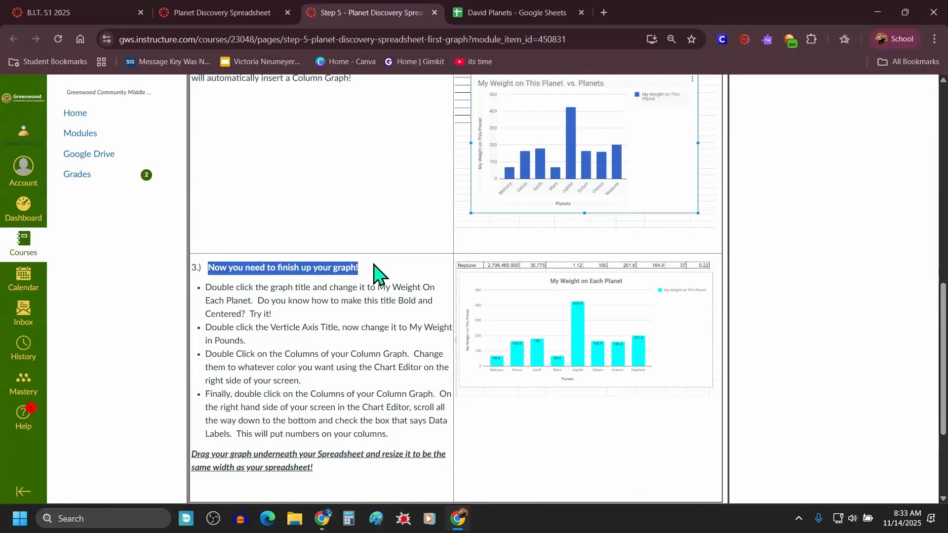
{"action": "scroll", "coordinate": [316, 320], "scroll_direction": "down", "scroll_amount": 1}
{"action": "left_click_drag", "start_coordinate": [208, 228], "coordinate": [293, 257]}
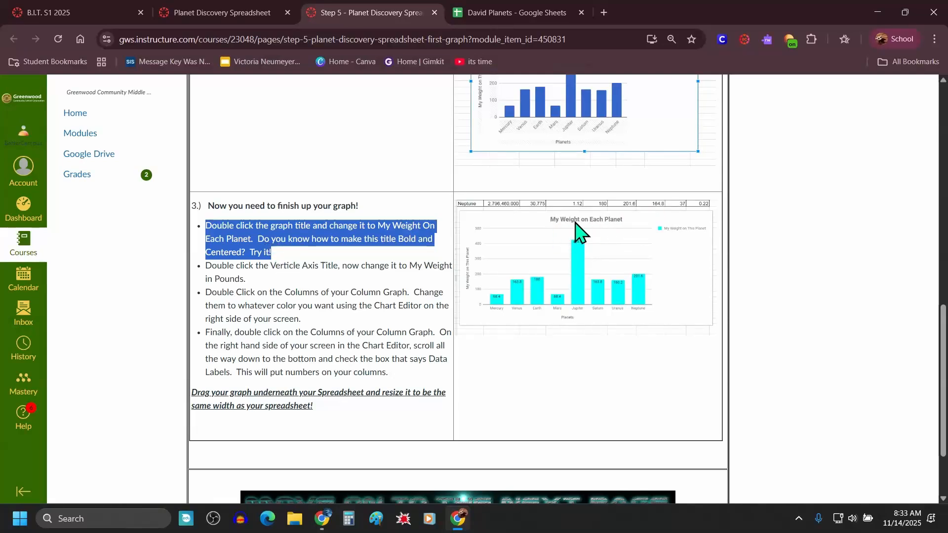
Step: Rename the chart title to My Weight On Each Planet
{"action": "left_click", "coordinate": [510, 10]}
{"action": "left_click", "coordinate": [319, 216]}
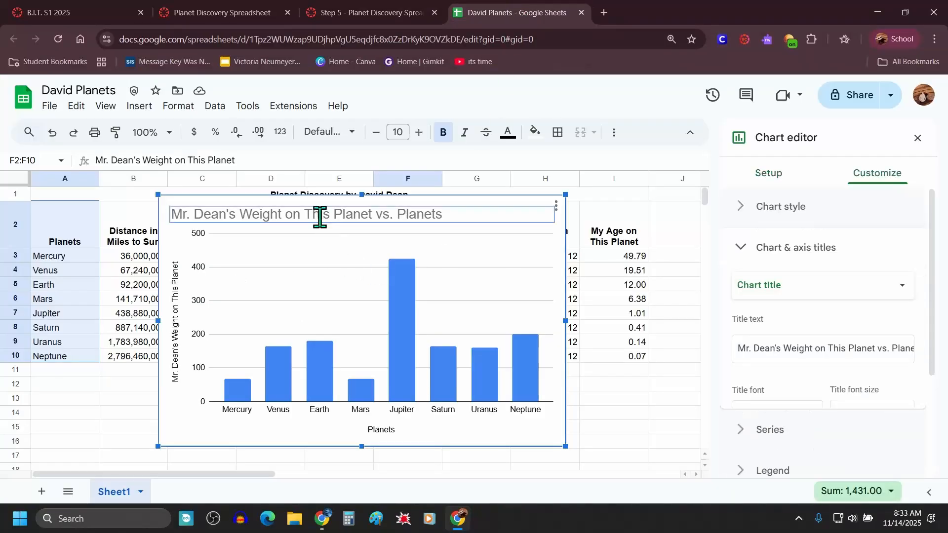
{"action": "left_click", "coordinate": [318, 216]}
{"action": "type", "text": "My Weight On Each Planet"}
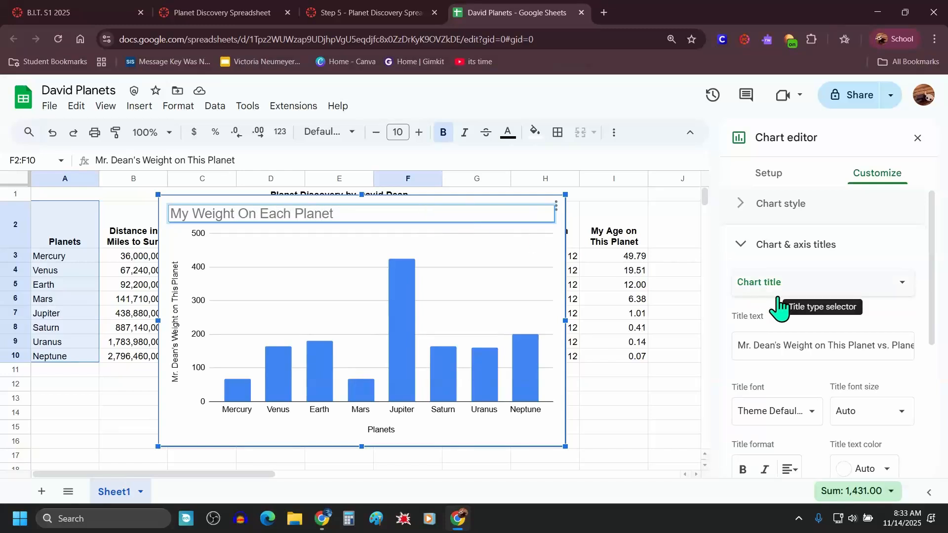
Step: Make the chart title bold and centre it
{"action": "scroll", "coordinate": [803, 390], "scroll_direction": "down", "scroll_amount": 1}
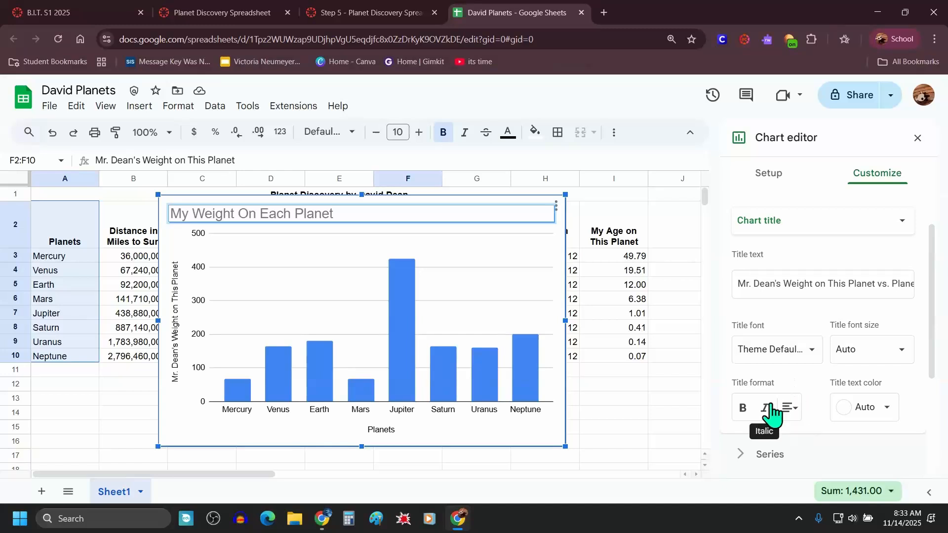
{"action": "left_click", "coordinate": [743, 408]}
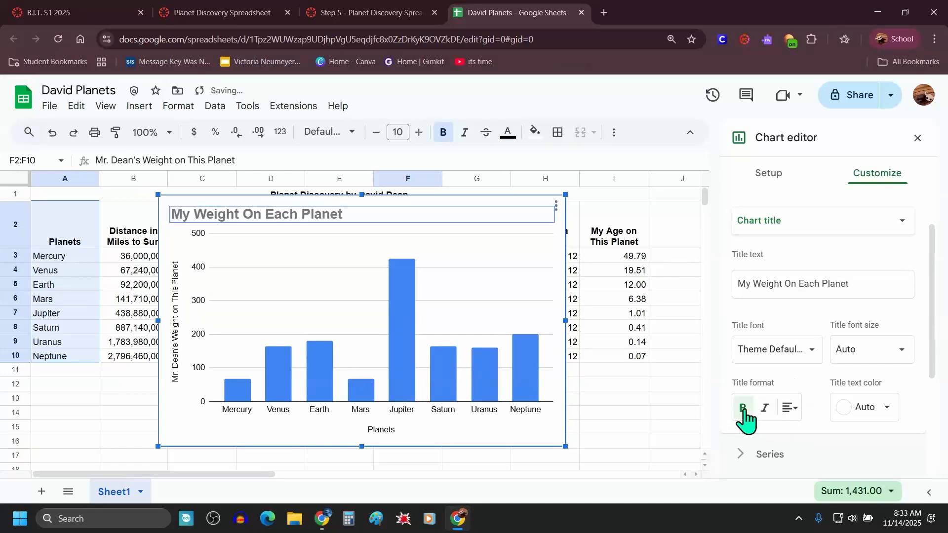
{"action": "left_click", "coordinate": [796, 415]}
{"action": "left_click", "coordinate": [808, 434]}
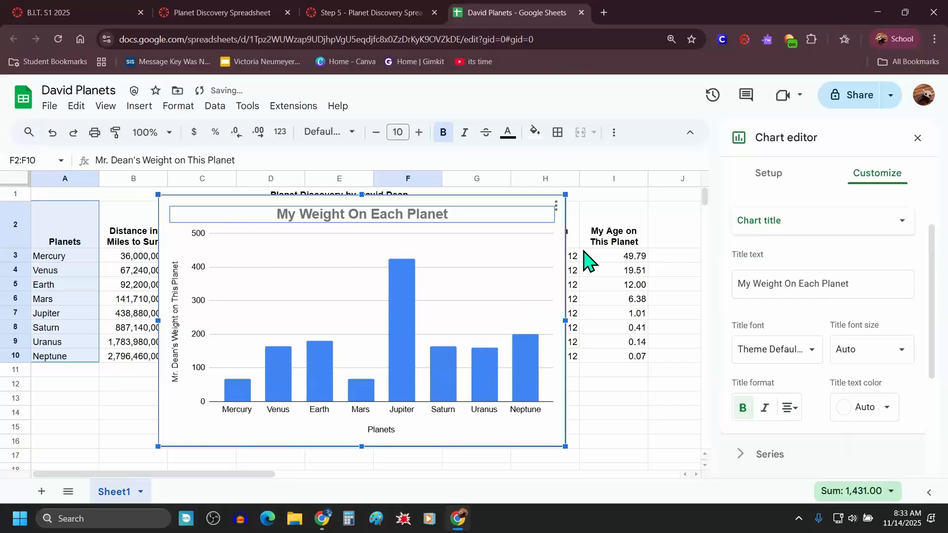
Step: Read the instruction about renaming the vertical axis title
{"action": "left_click", "coordinate": [350, 14]}
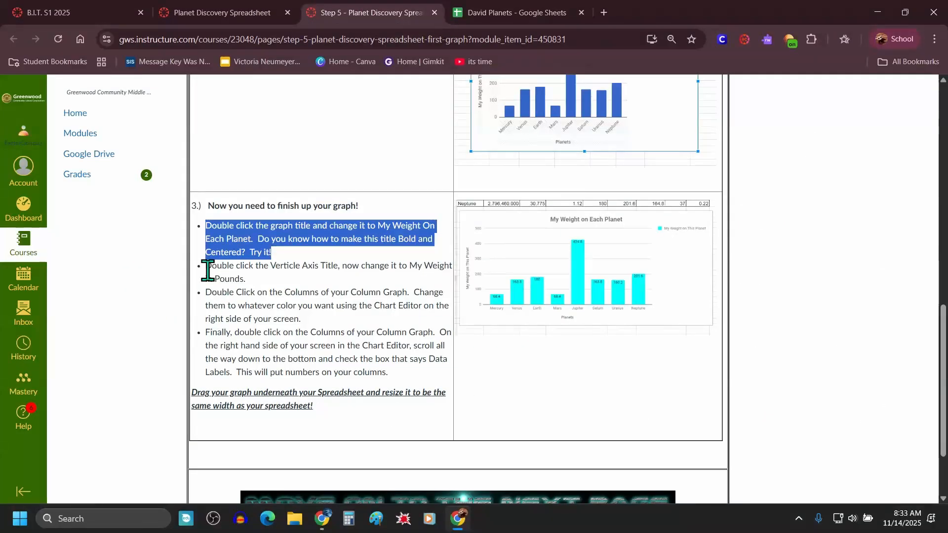
{"action": "left_click_drag", "start_coordinate": [207, 268], "coordinate": [255, 284]}
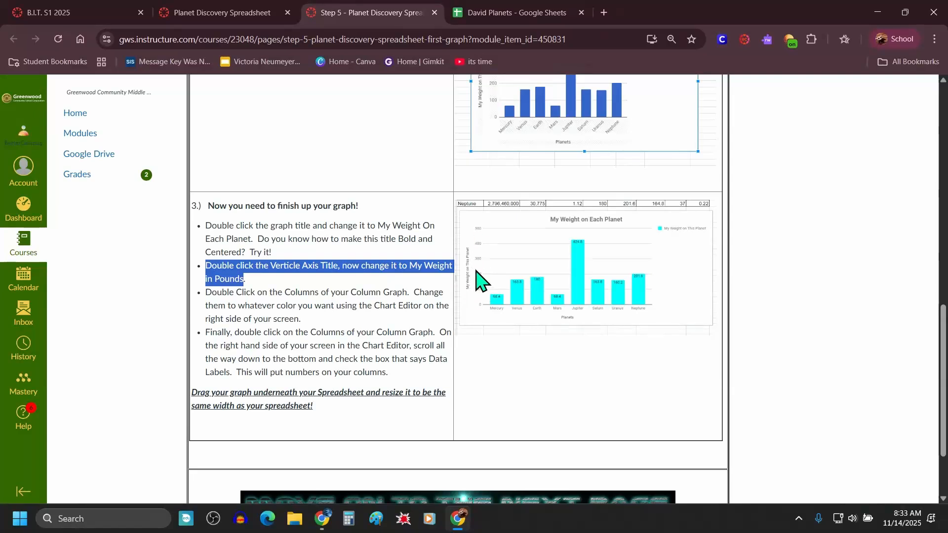
{"action": "left_click", "coordinate": [514, 13]}
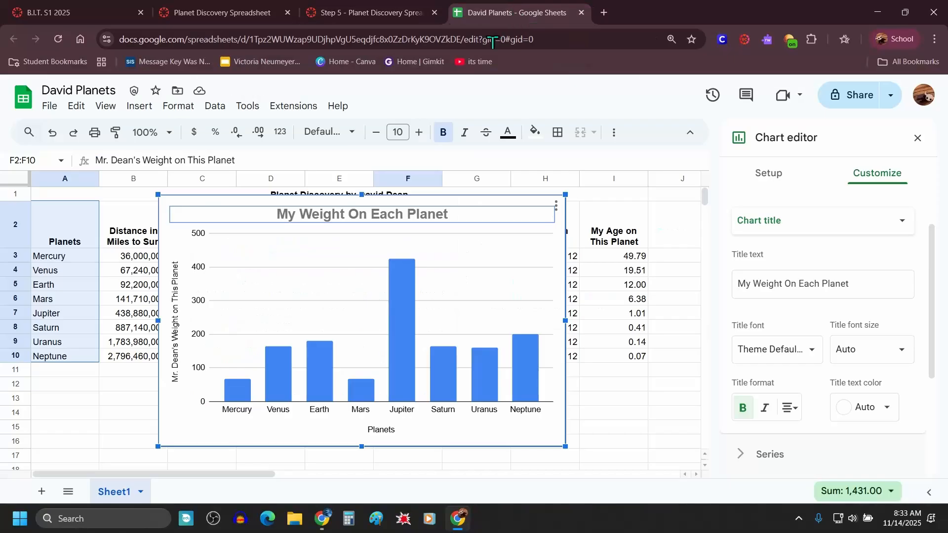
Step: Rename the vertical axis title to My Weight In Pounds and make it bold
{"action": "left_click", "coordinate": [178, 390]}
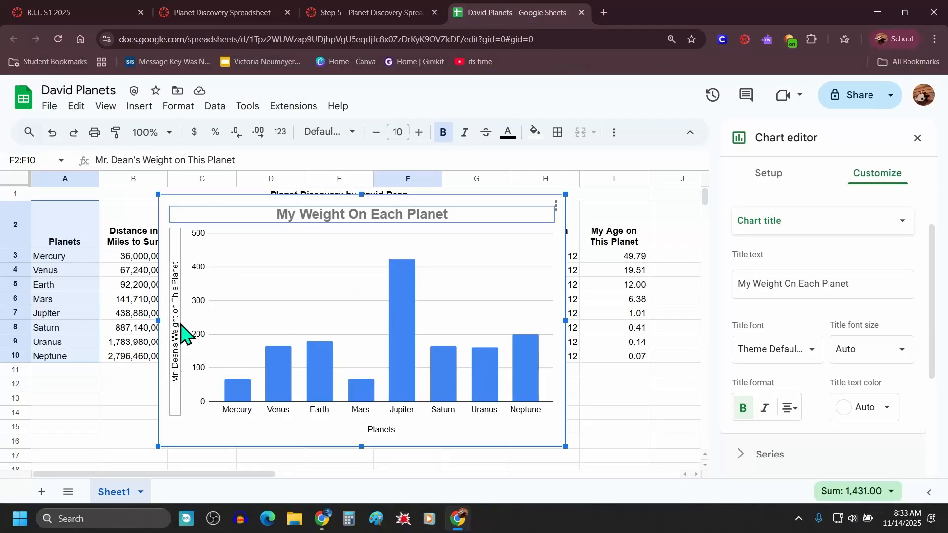
{"action": "left_click", "coordinate": [203, 243]}
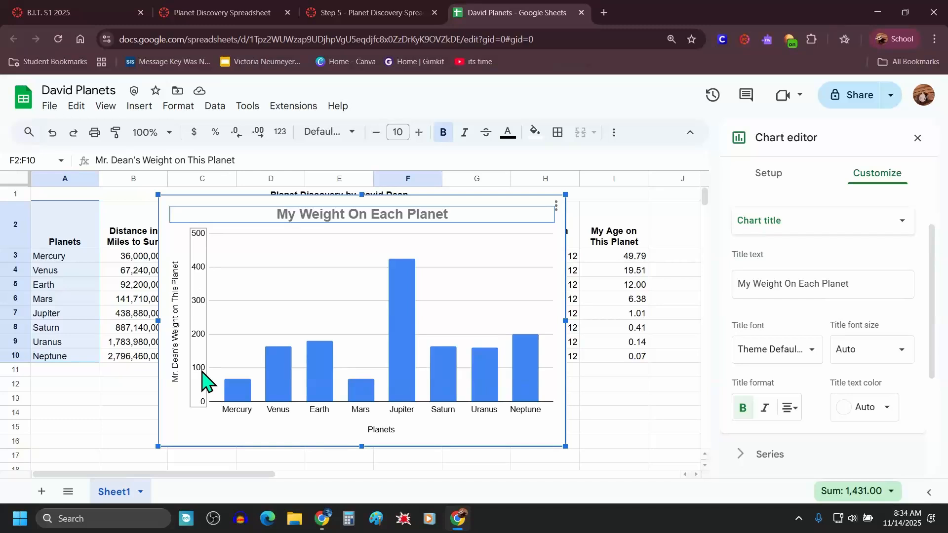
{"action": "left_click", "coordinate": [181, 363]}
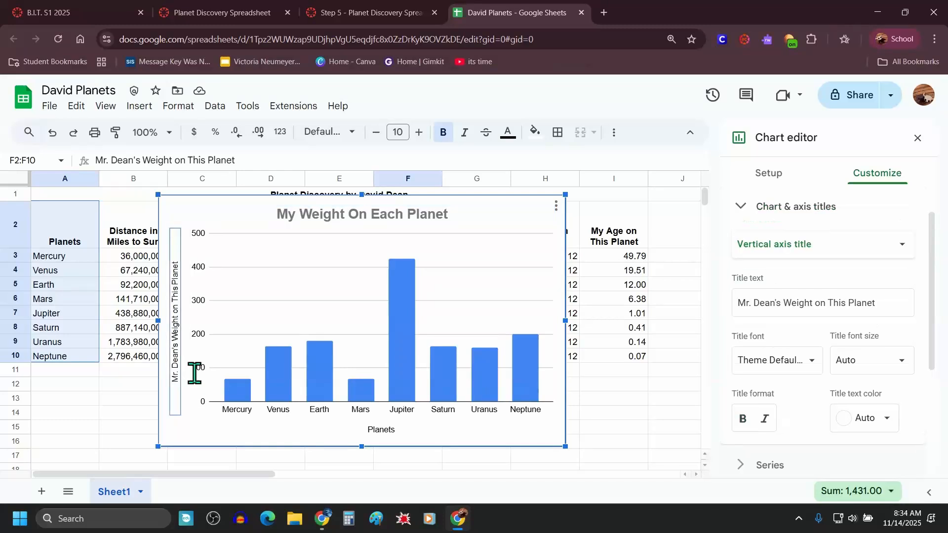
{"action": "left_click", "coordinate": [175, 354]}
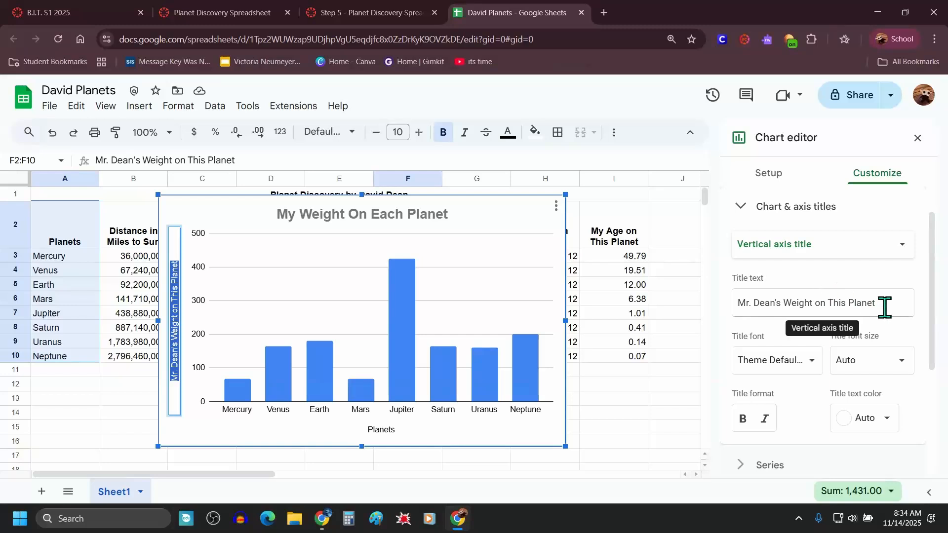
{"action": "left_click_drag", "start_coordinate": [884, 303], "coordinate": [737, 314]}
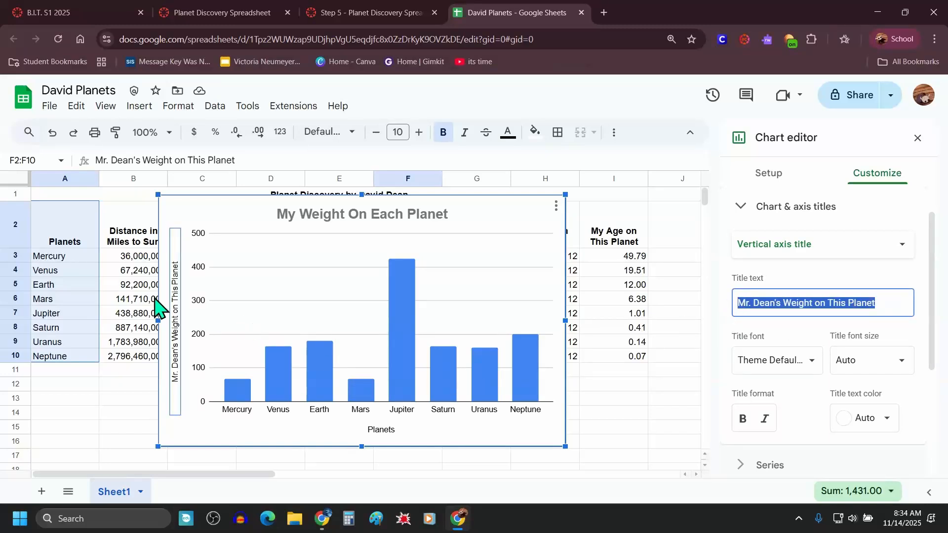
{"action": "left_click", "coordinate": [177, 272]}
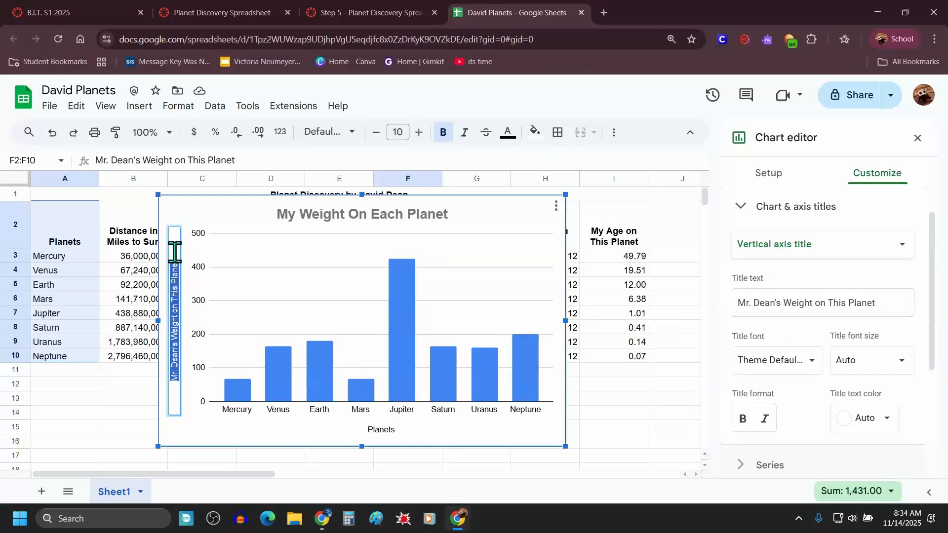
{"action": "key", "text": "BackSpace"}
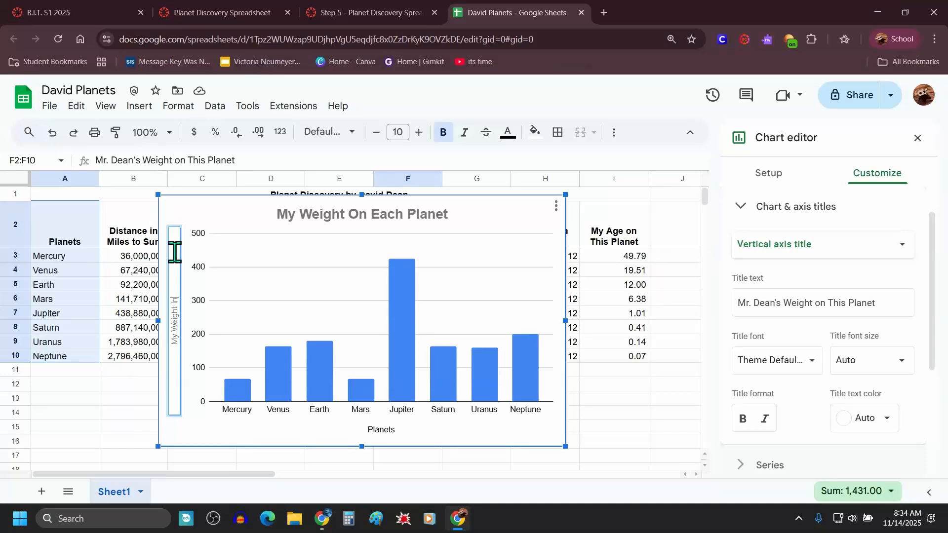
{"action": "type", "text": "My Weight In Pounds"}
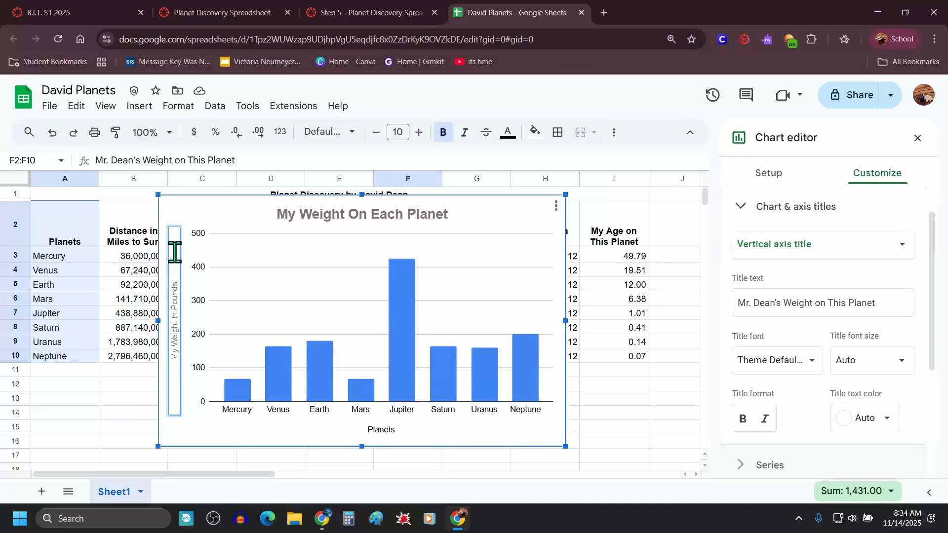
{"action": "left_click", "coordinate": [742, 420]}
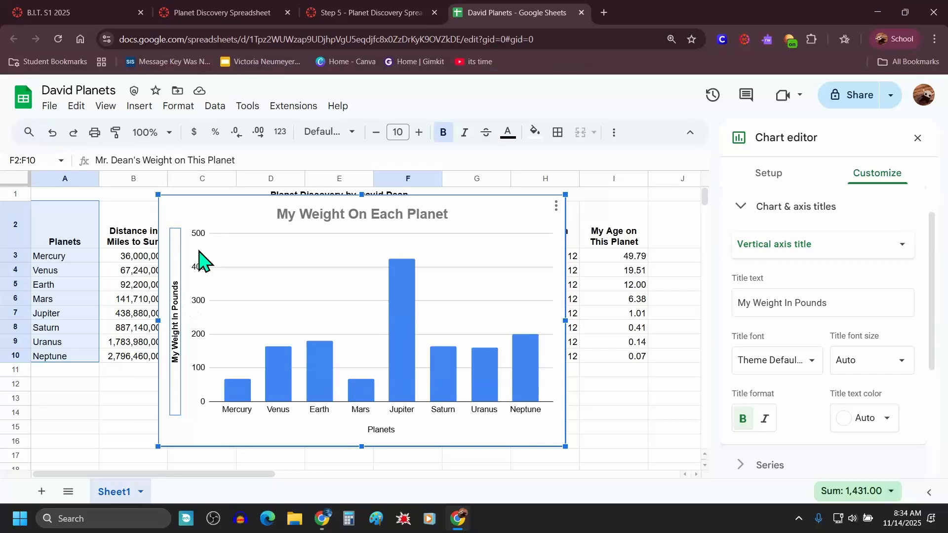
Step: Read the instruction about recoloring the chart's columns
{"action": "left_click", "coordinate": [362, 11]}
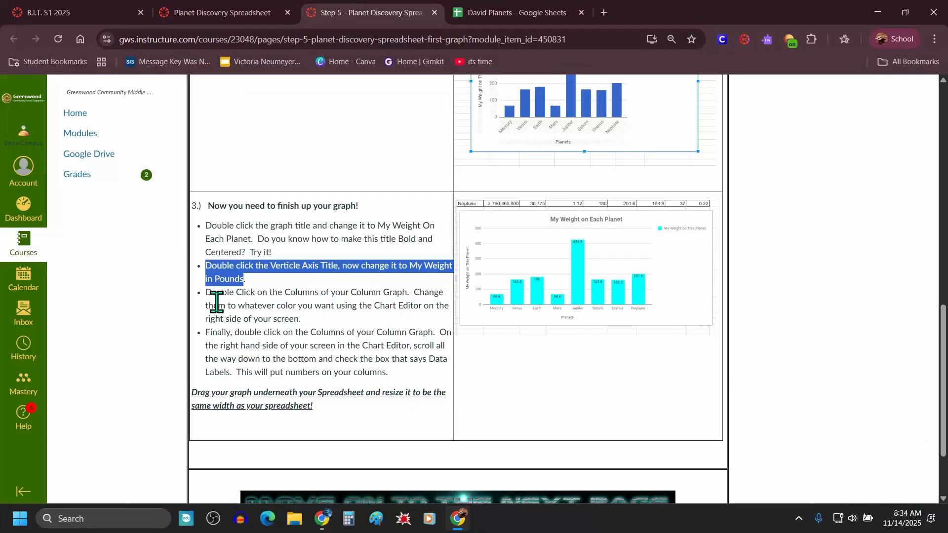
{"action": "left_click_drag", "start_coordinate": [211, 292], "coordinate": [405, 289]}
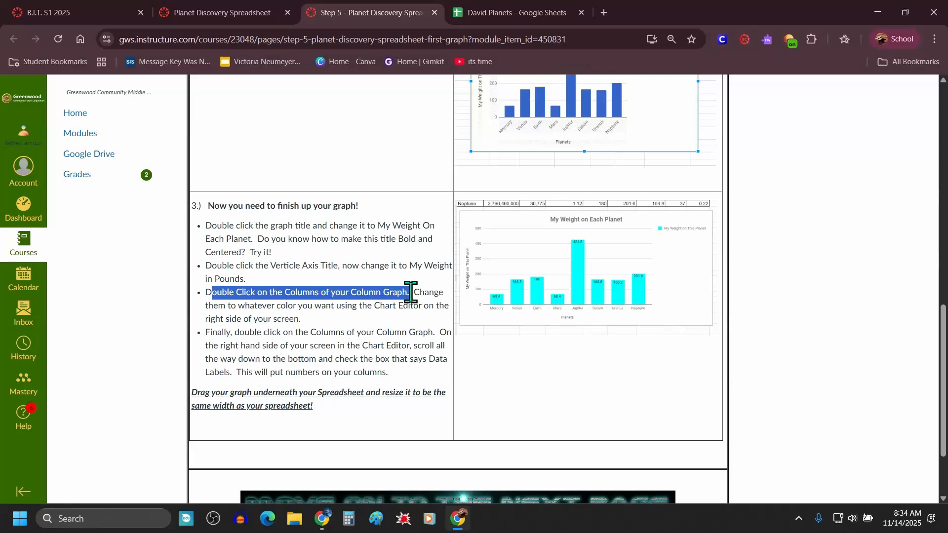
{"action": "left_click_drag", "start_coordinate": [411, 293], "coordinate": [385, 317]}
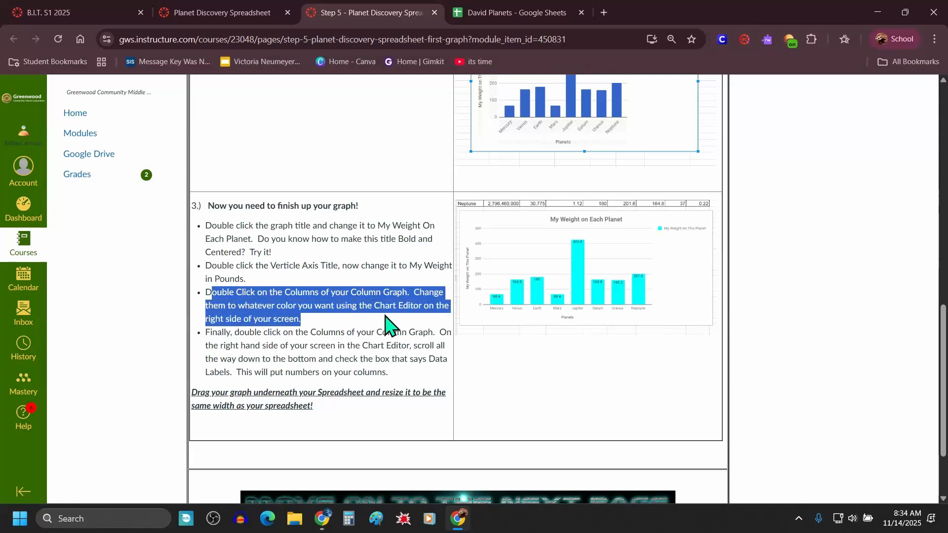
{"action": "left_click", "coordinate": [346, 340]}
{"action": "left_click", "coordinate": [513, 10]}
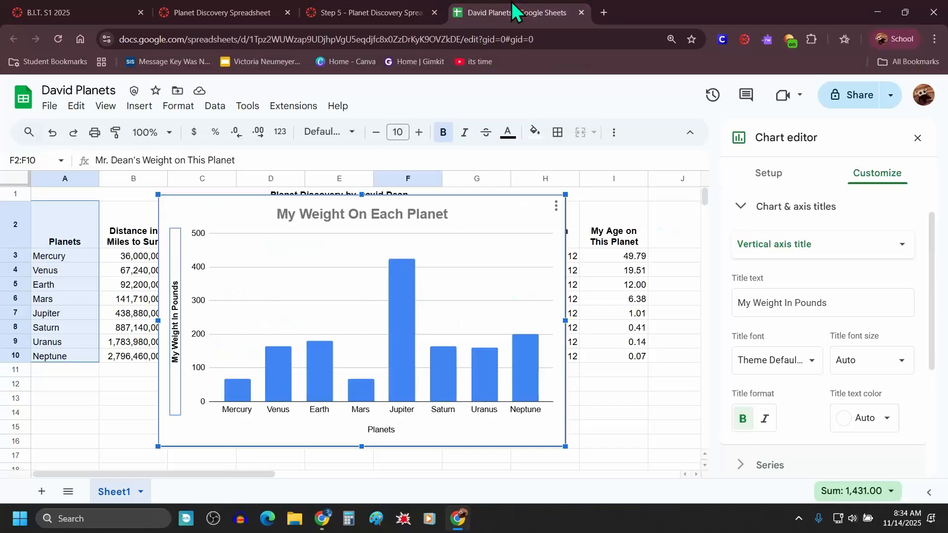
Step: Color the Jupiter column blue
{"action": "double_click", "coordinate": [401, 313]}
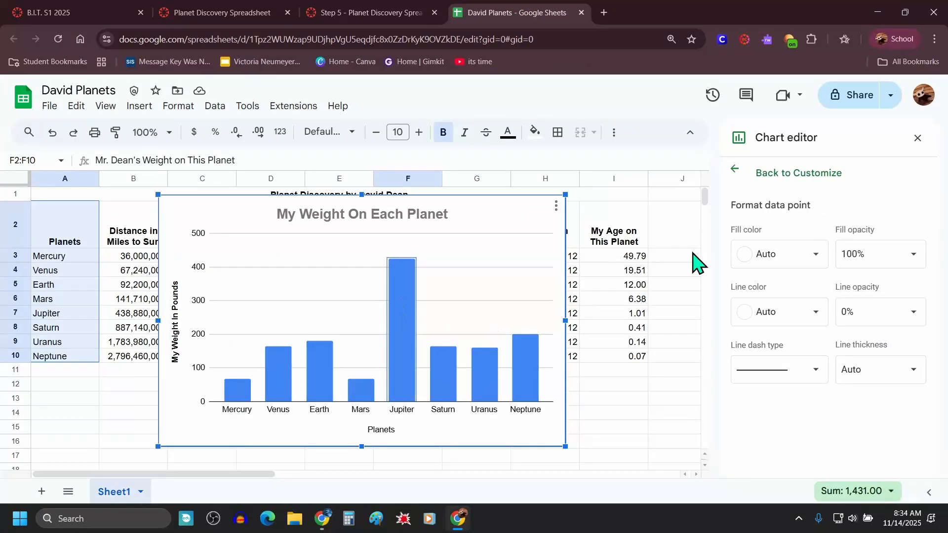
{"action": "left_click", "coordinate": [745, 174]}
{"action": "left_click", "coordinate": [396, 345]}
{"action": "left_click", "coordinate": [789, 252]}
{"action": "left_click", "coordinate": [847, 323]}
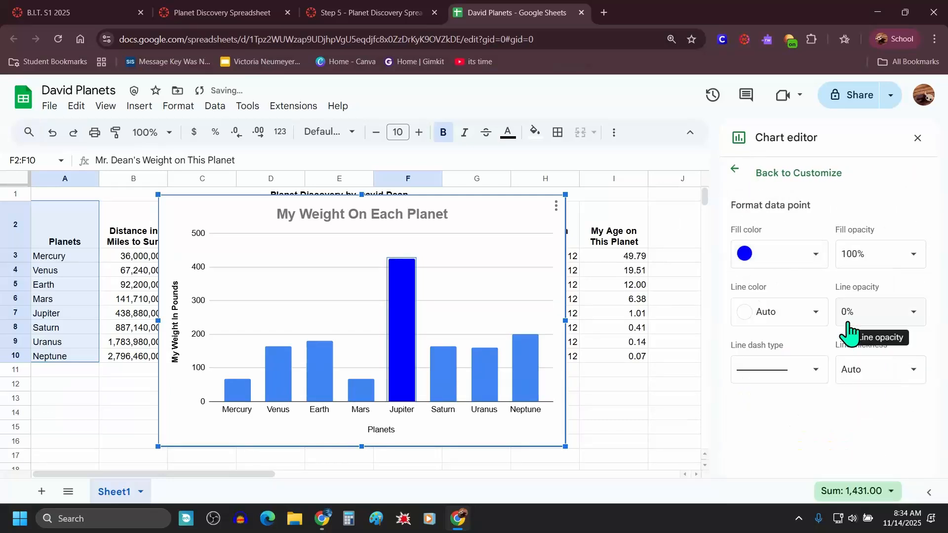
Step: Color the Saturn column purple and the Uranus column yellow
{"action": "left_click", "coordinate": [441, 390]}
{"action": "left_click", "coordinate": [783, 254]}
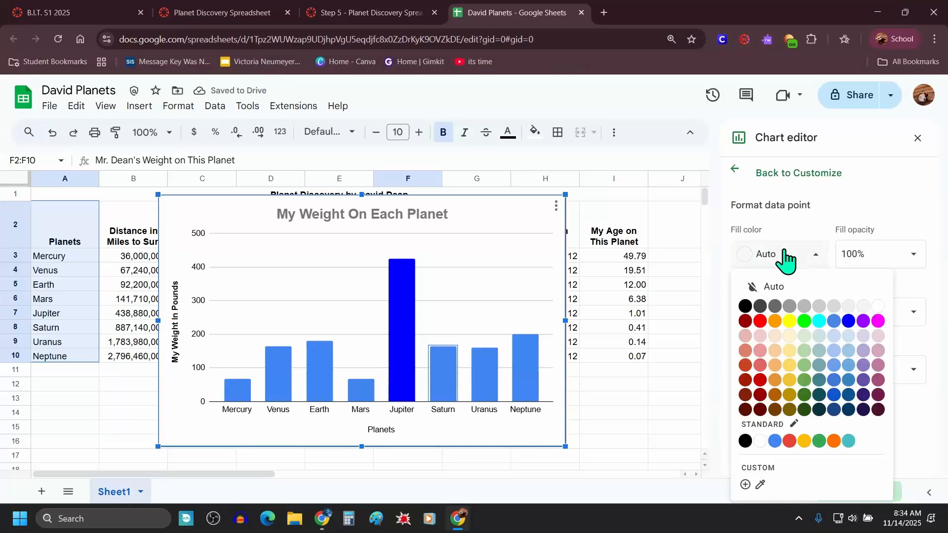
{"action": "left_click", "coordinate": [863, 324]}
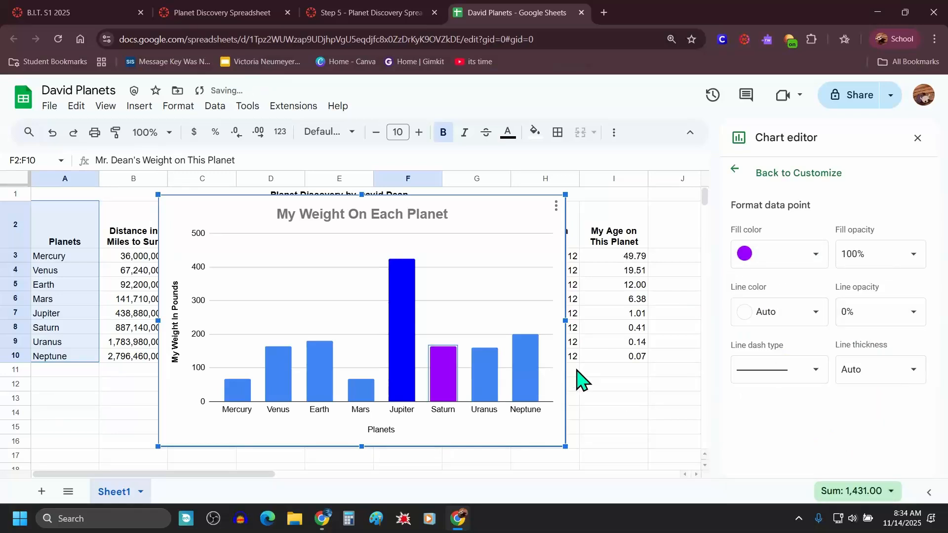
{"action": "left_click", "coordinate": [485, 390]}
{"action": "left_click", "coordinate": [806, 254]}
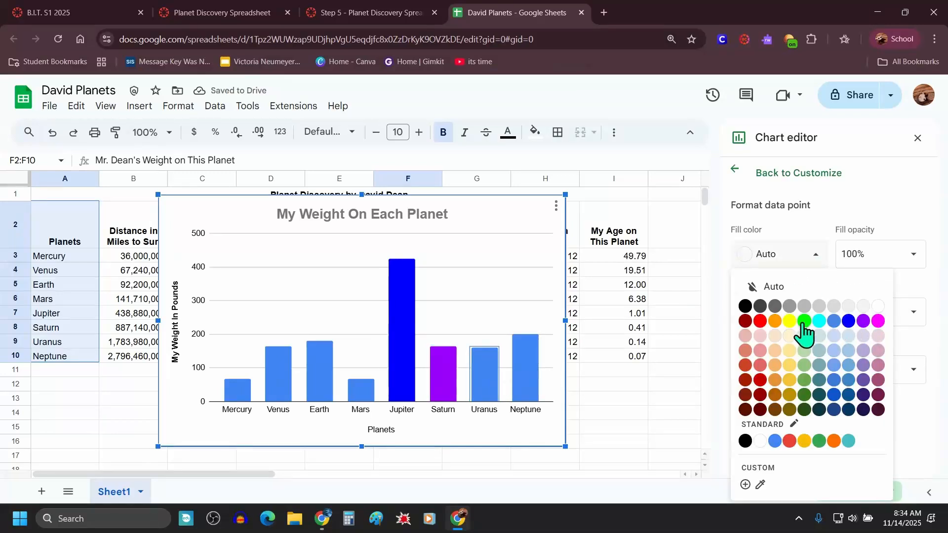
{"action": "left_click", "coordinate": [790, 321]}
Step: Color the Neptune column red and the Venus column green
{"action": "left_click", "coordinate": [520, 371]}
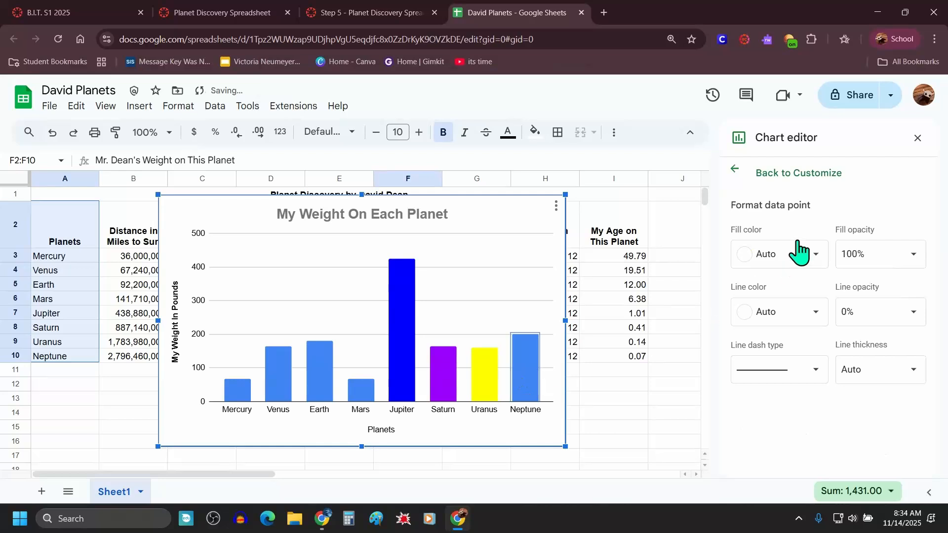
{"action": "left_click", "coordinate": [800, 254]}
{"action": "left_click", "coordinate": [760, 322]}
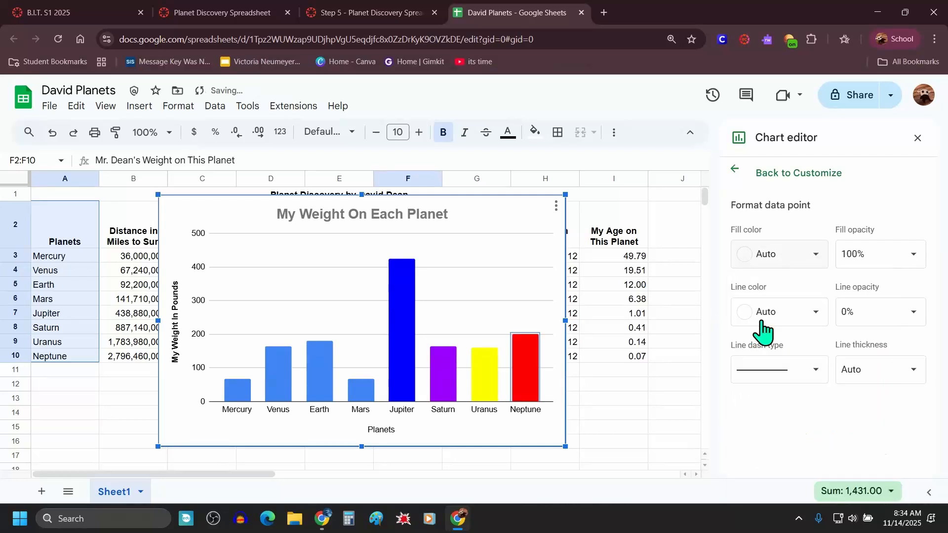
{"action": "left_click", "coordinate": [242, 392]}
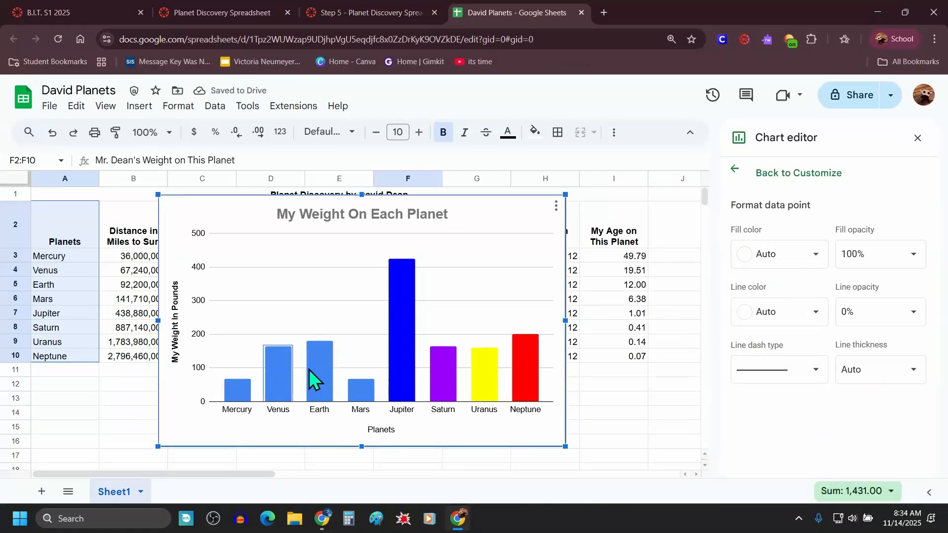
{"action": "left_click", "coordinate": [780, 253]}
{"action": "left_click", "coordinate": [800, 321]}
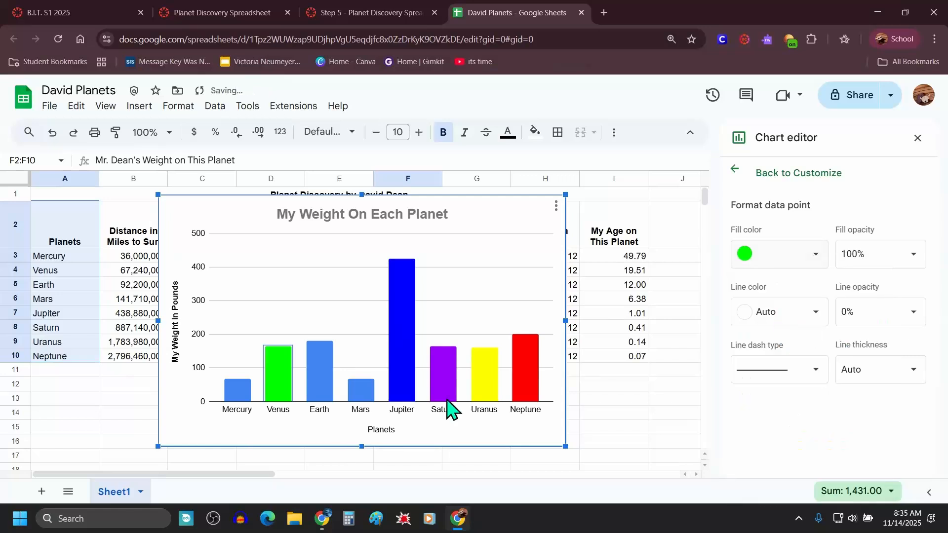
Step: Color the Earth column orange and the Mars column teal
{"action": "left_click", "coordinate": [321, 386]}
{"action": "left_click", "coordinate": [790, 254]}
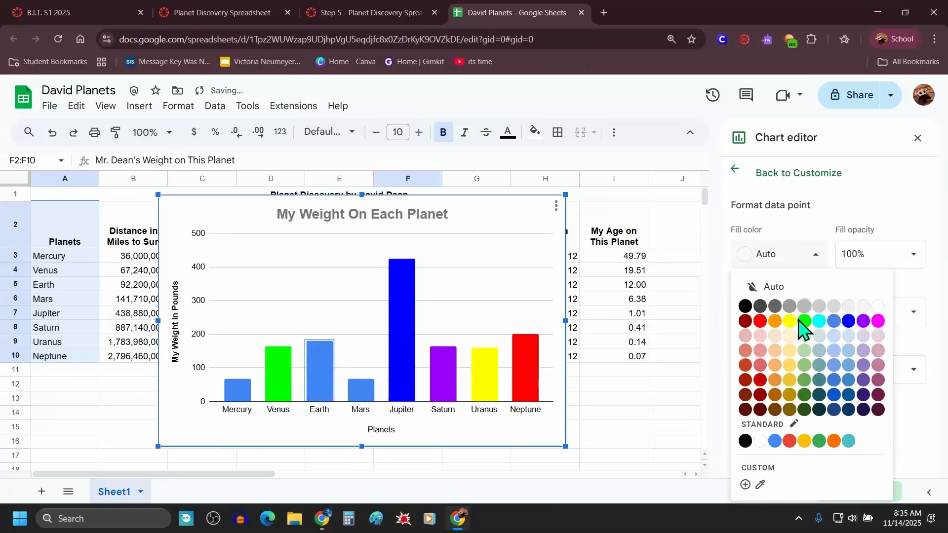
{"action": "left_click", "coordinate": [833, 441]}
{"action": "left_click", "coordinate": [368, 390]}
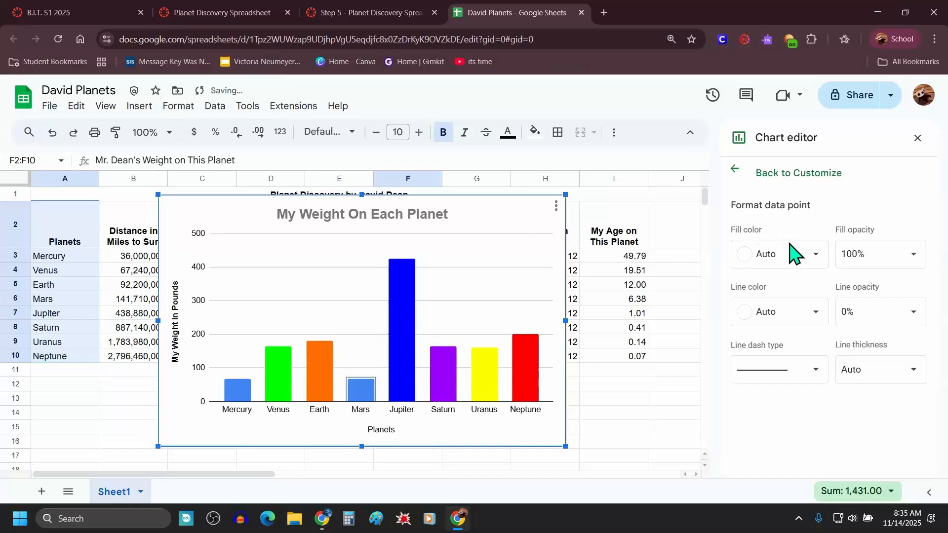
{"action": "left_click", "coordinate": [796, 255]}
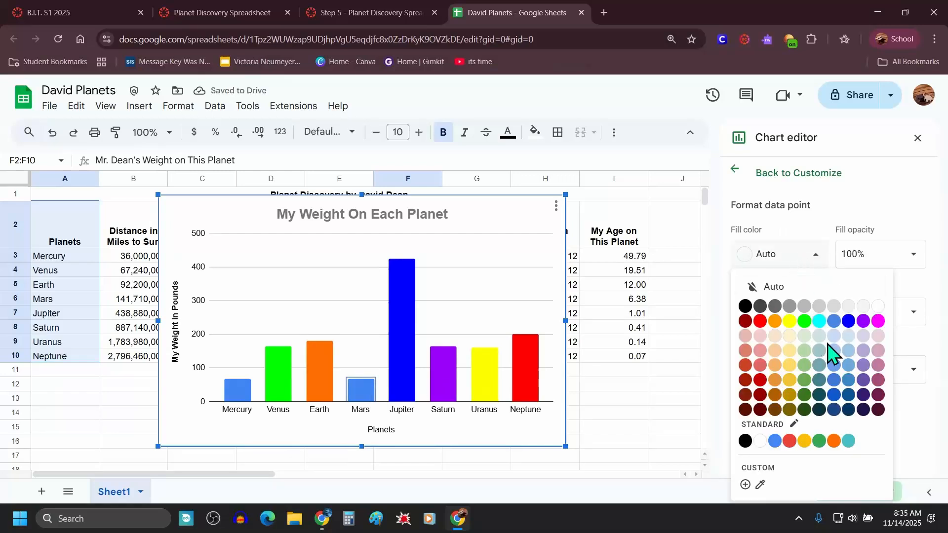
{"action": "left_click", "coordinate": [848, 441]}
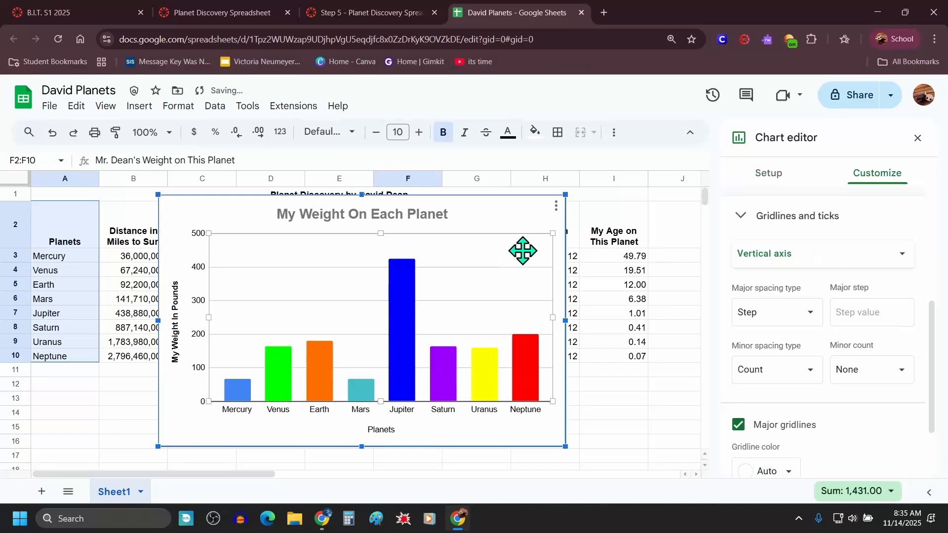
Step: Read the instruction about adding data labels to the columns
{"action": "left_click", "coordinate": [364, 12]}
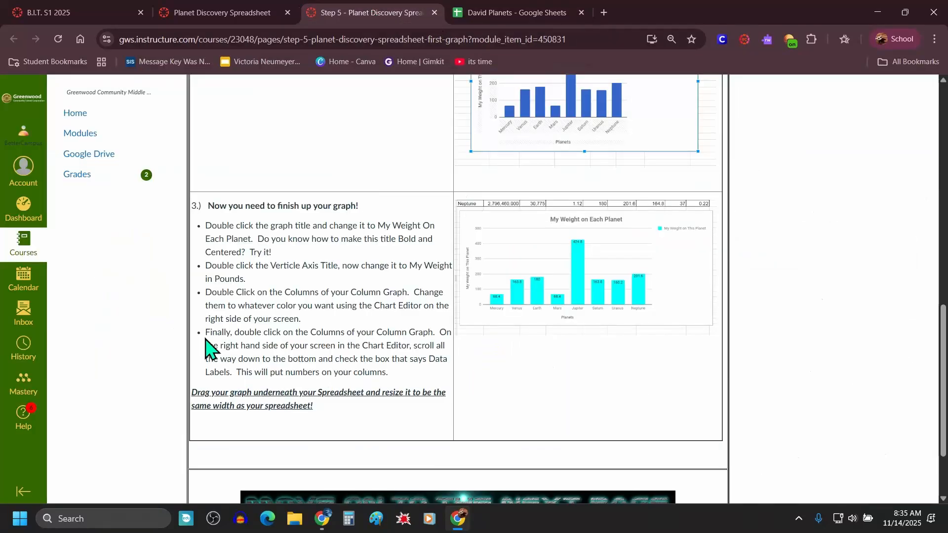
{"action": "left_click_drag", "start_coordinate": [206, 332], "coordinate": [399, 371]}
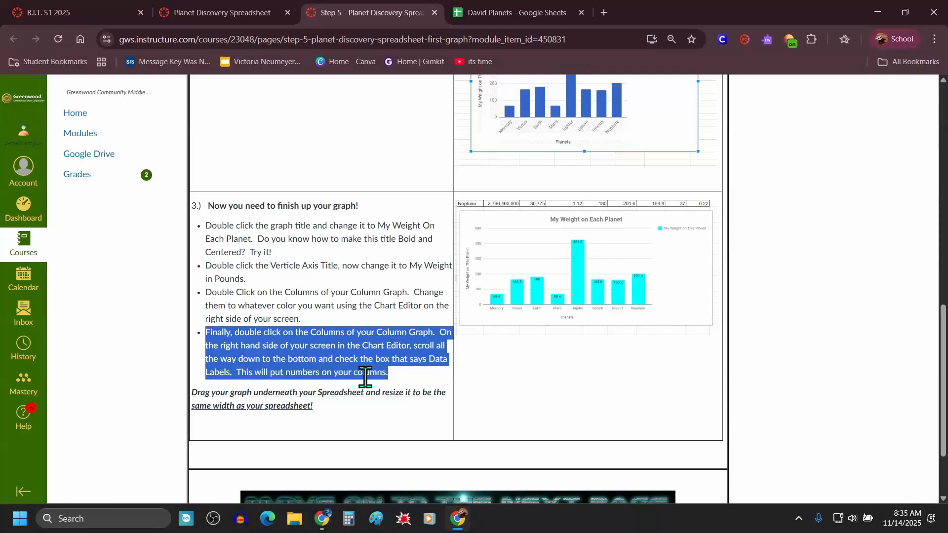
{"action": "left_click", "coordinate": [516, 14]}
{"action": "left_click", "coordinate": [401, 319]}
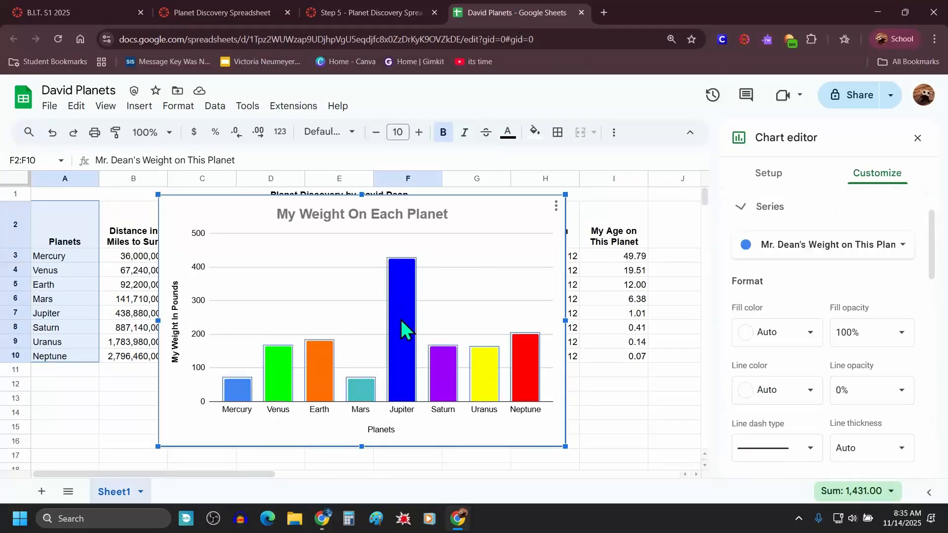
{"action": "left_click", "coordinate": [401, 319]}
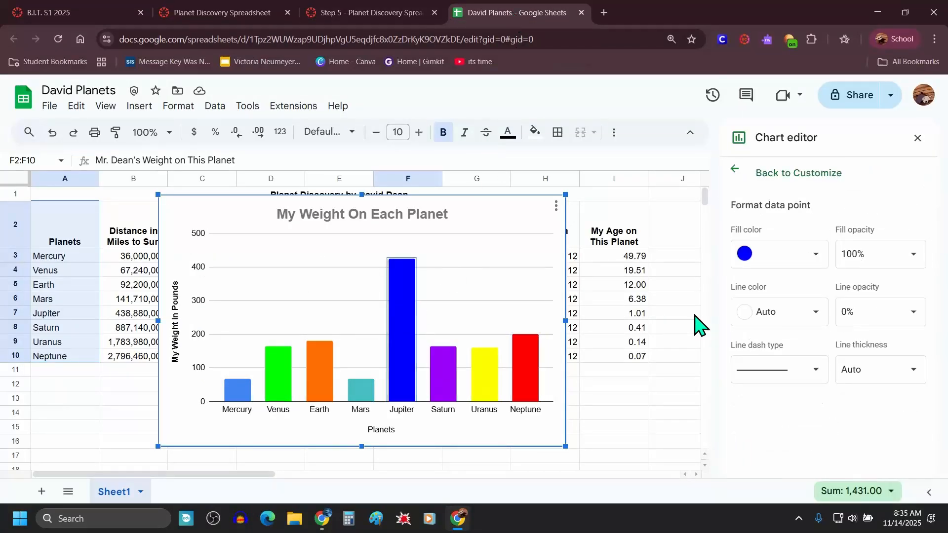
{"action": "left_click", "coordinate": [736, 170]}
{"action": "left_click", "coordinate": [917, 138]}
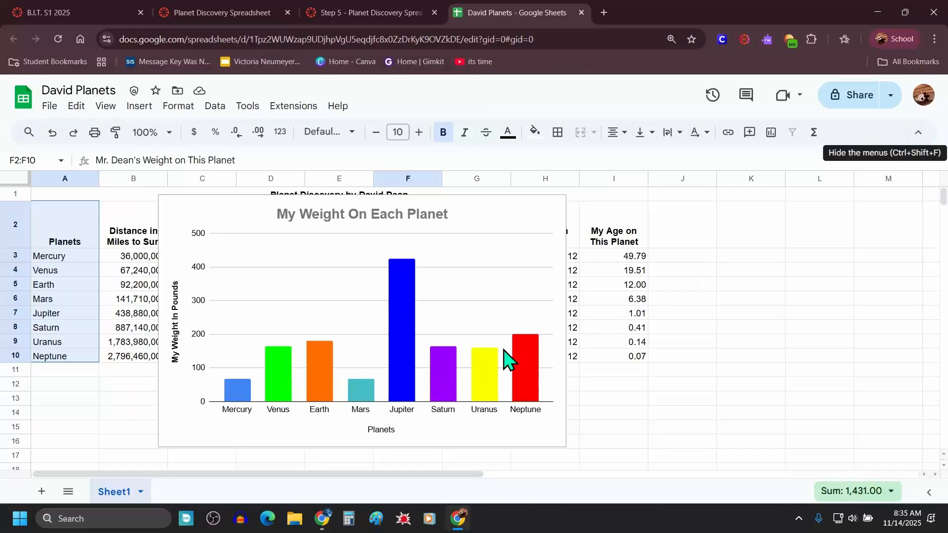
{"action": "double_click", "coordinate": [398, 327]}
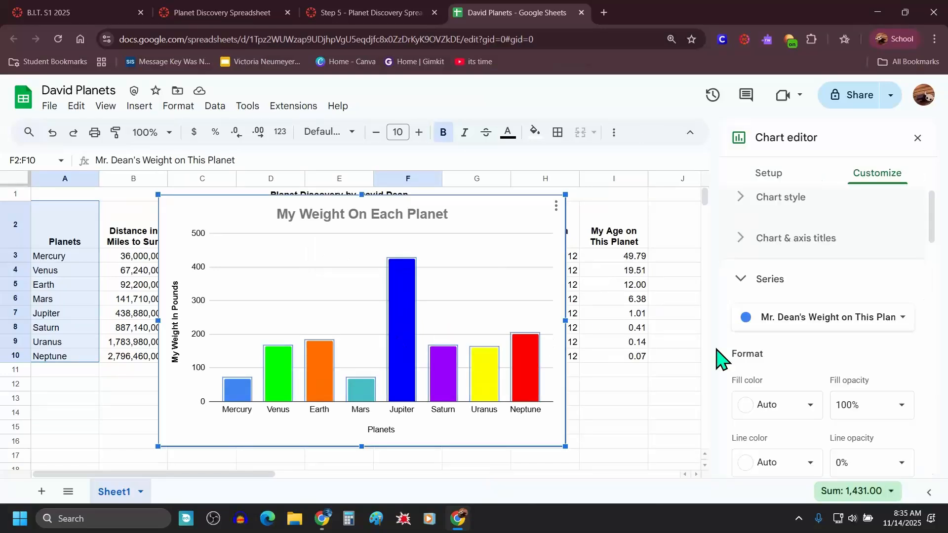
{"action": "scroll", "coordinate": [817, 370], "scroll_direction": "down", "scroll_amount": 5}
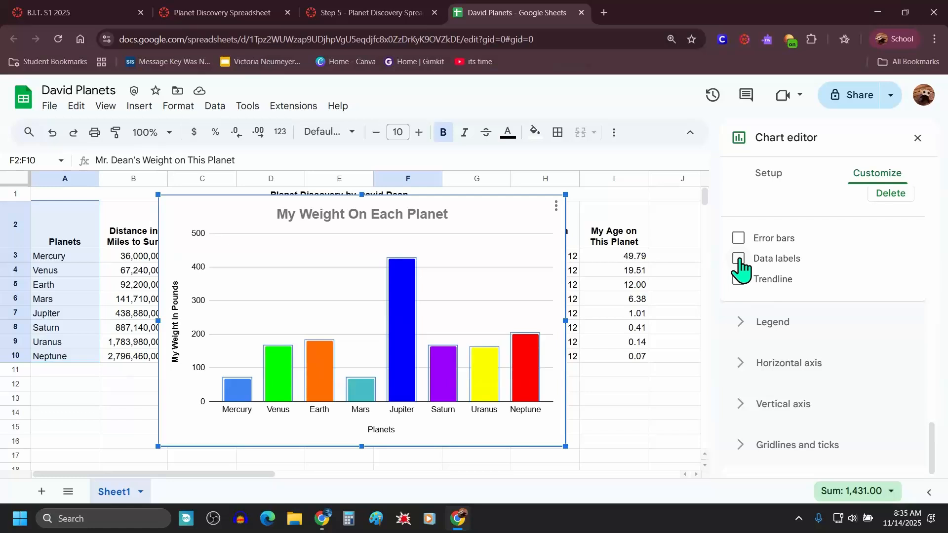
{"action": "left_click", "coordinate": [918, 138]}
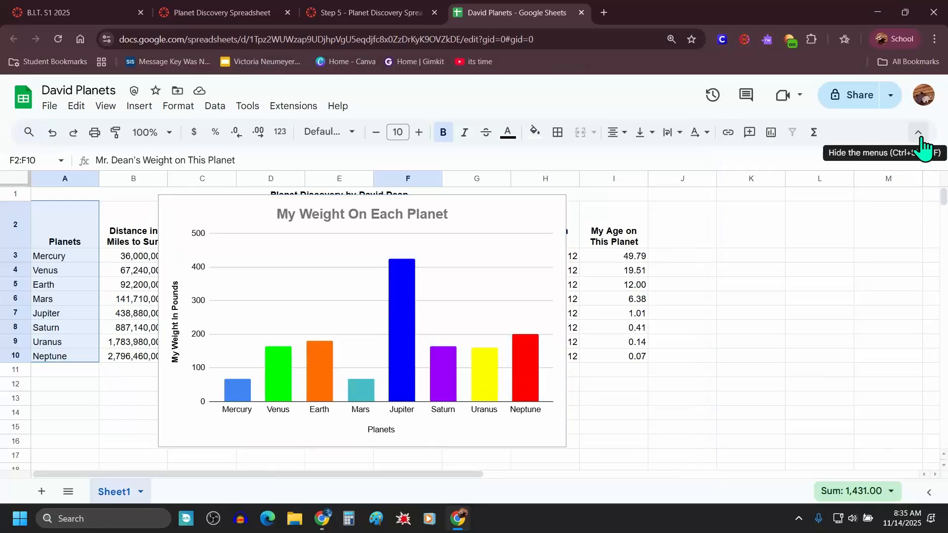
Step: Turn on data labels for the columns of the weight chart
{"action": "double_click", "coordinate": [401, 314]}
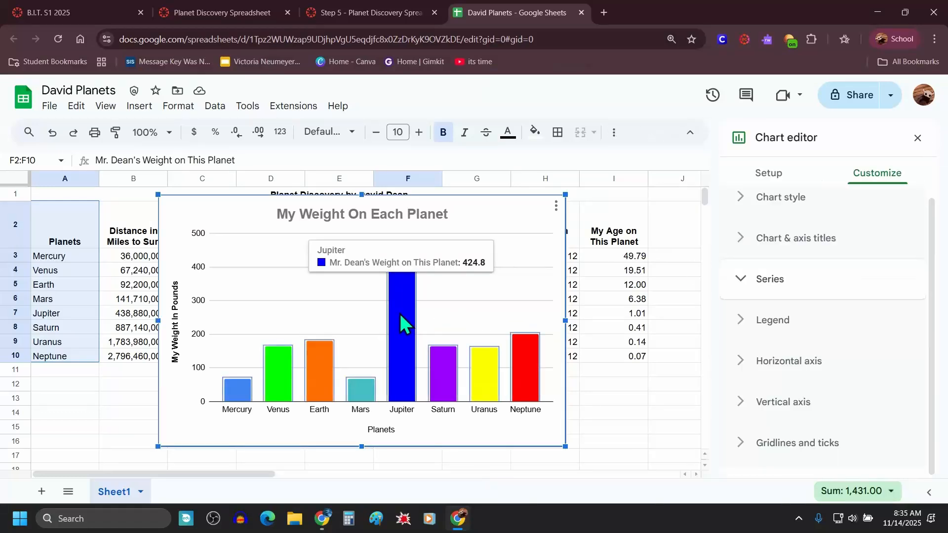
{"action": "scroll", "coordinate": [814, 353], "scroll_direction": "down", "scroll_amount": 5}
{"action": "scroll", "coordinate": [814, 353], "scroll_direction": "down", "scroll_amount": 5}
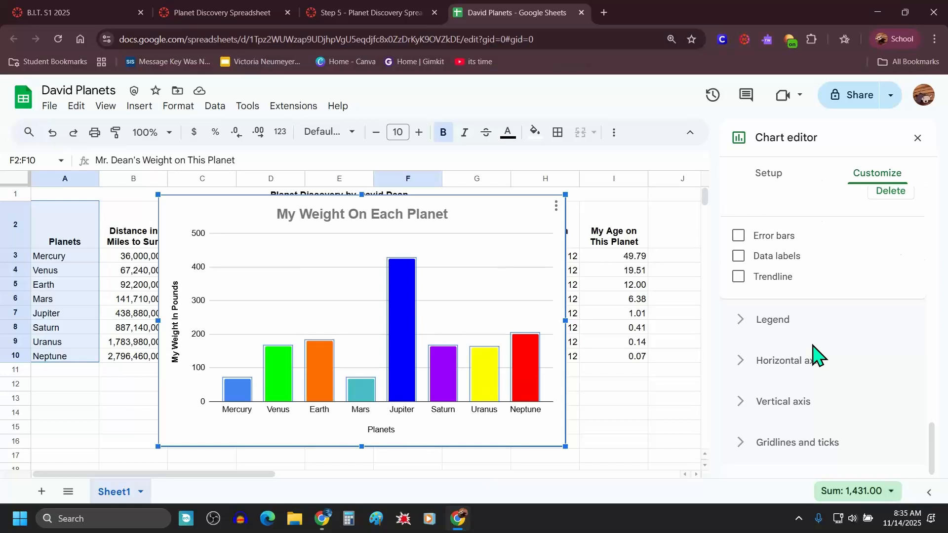
{"action": "left_click", "coordinate": [738, 256]}
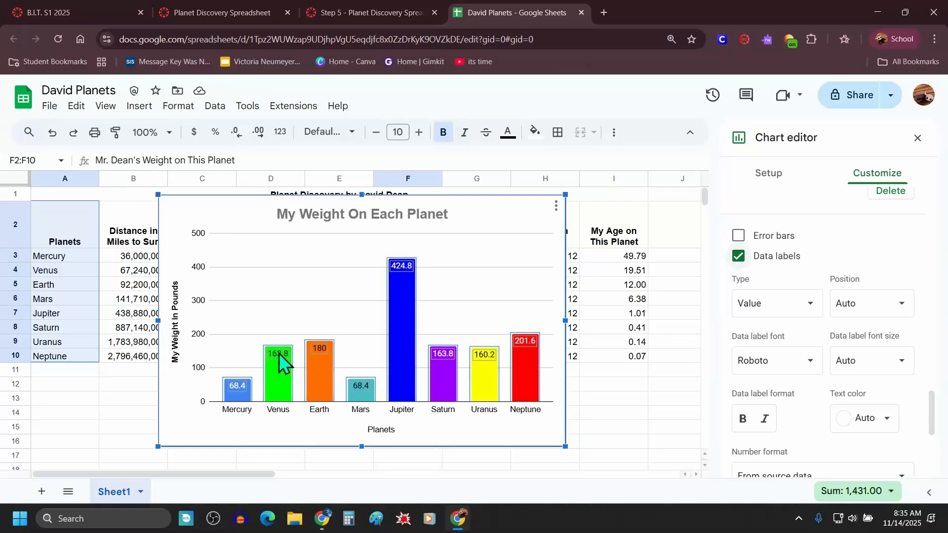
{"action": "left_click", "coordinate": [919, 138]}
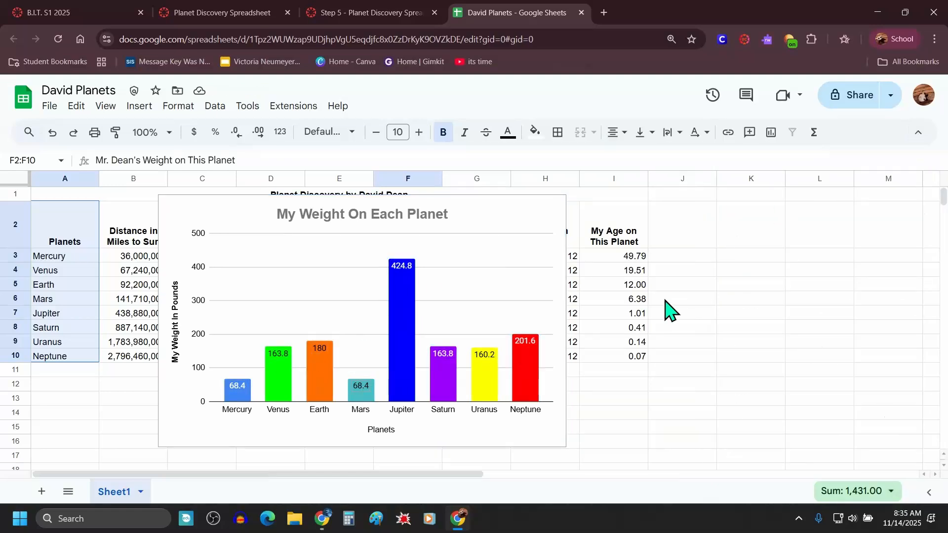
Step: Move the weight chart beneath the planet table and resize it to span the table's width, columns A through I
{"action": "left_click", "coordinate": [506, 280]}
{"action": "left_click_drag", "start_coordinate": [503, 212], "coordinate": [367, 378]}
{"action": "scroll", "coordinate": [474, 385], "scroll_direction": "down", "scroll_amount": 10}
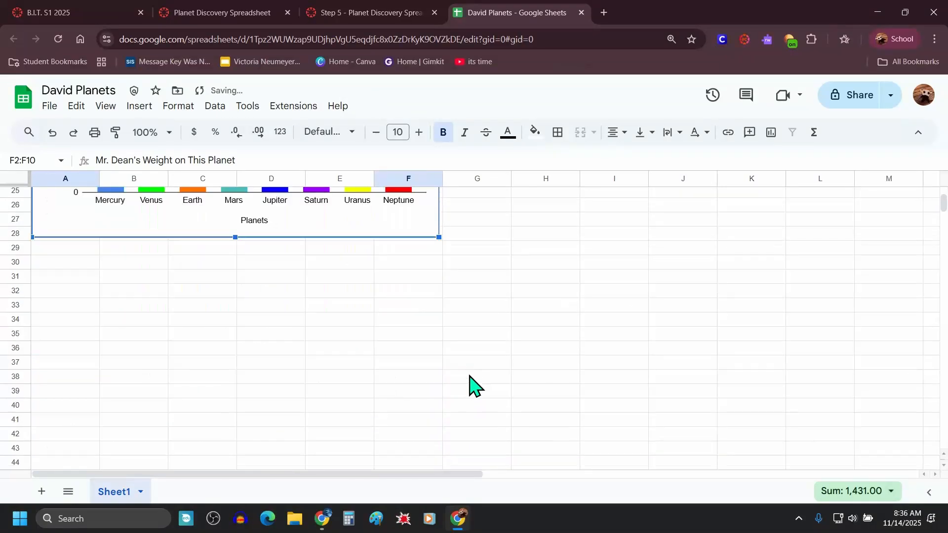
{"action": "scroll", "coordinate": [472, 385], "scroll_direction": "up", "scroll_amount": 8}
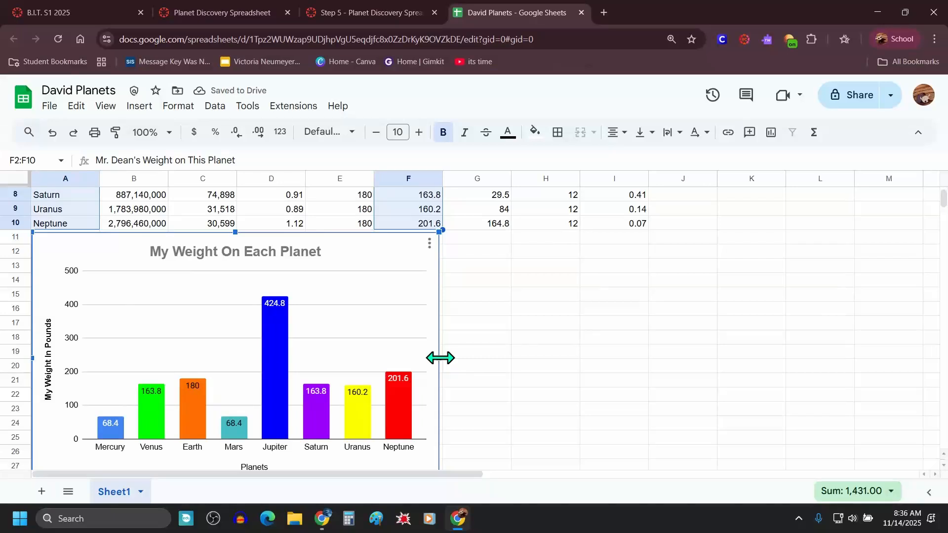
{"action": "left_click_drag", "start_coordinate": [439, 358], "coordinate": [650, 341]}
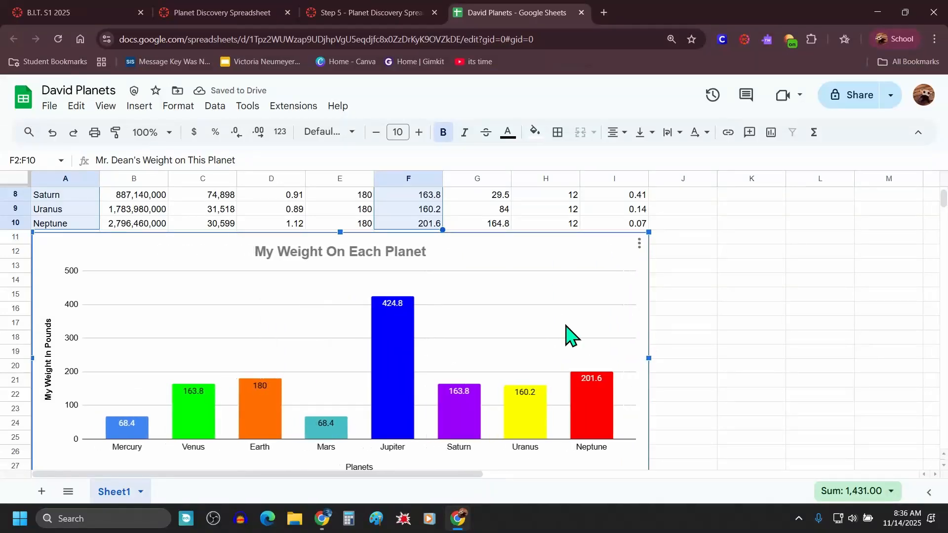
{"action": "scroll", "coordinate": [524, 336], "scroll_direction": "down", "scroll_amount": 3}
{"action": "left_click_drag", "start_coordinate": [340, 368], "coordinate": [334, 401]}
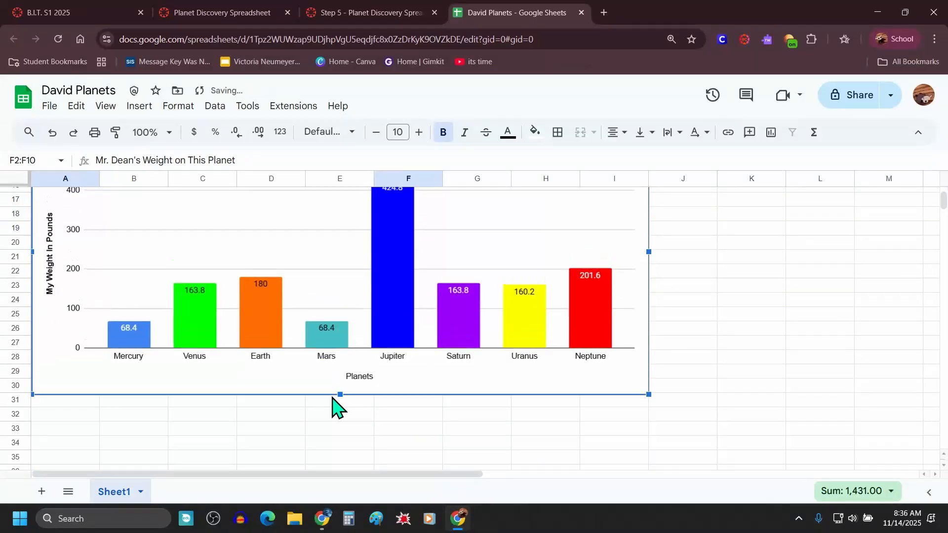
{"action": "scroll", "coordinate": [466, 380], "scroll_direction": "up", "scroll_amount": 3}
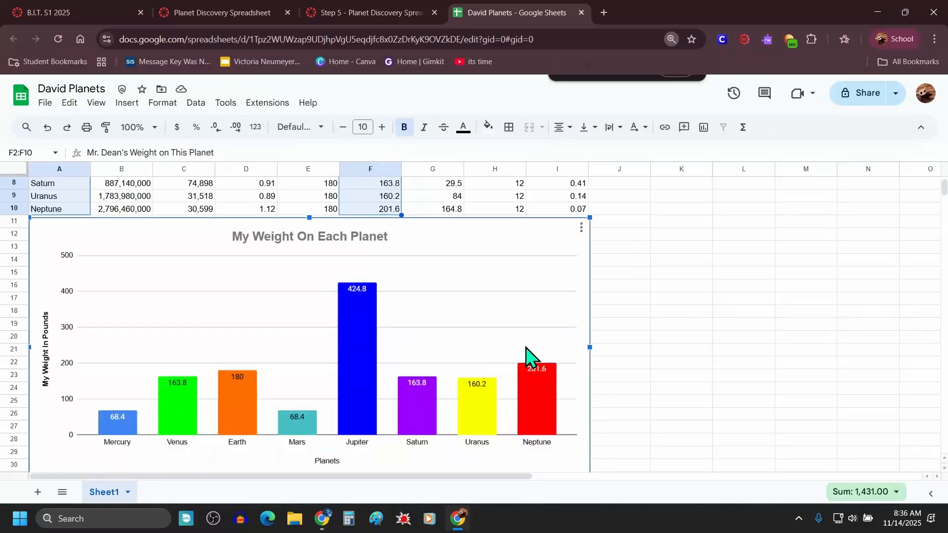
Step: Open the next lesson page and read the first instruction for the age line graph
{"action": "left_click", "coordinate": [419, 12]}
{"action": "scroll", "coordinate": [355, 331], "scroll_direction": "down", "scroll_amount": 2}
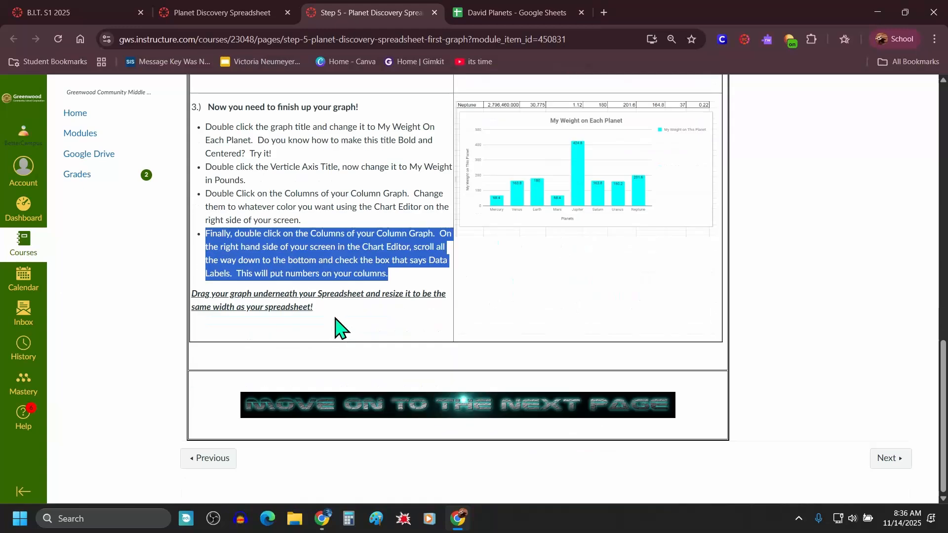
{"action": "left_click", "coordinate": [890, 458]}
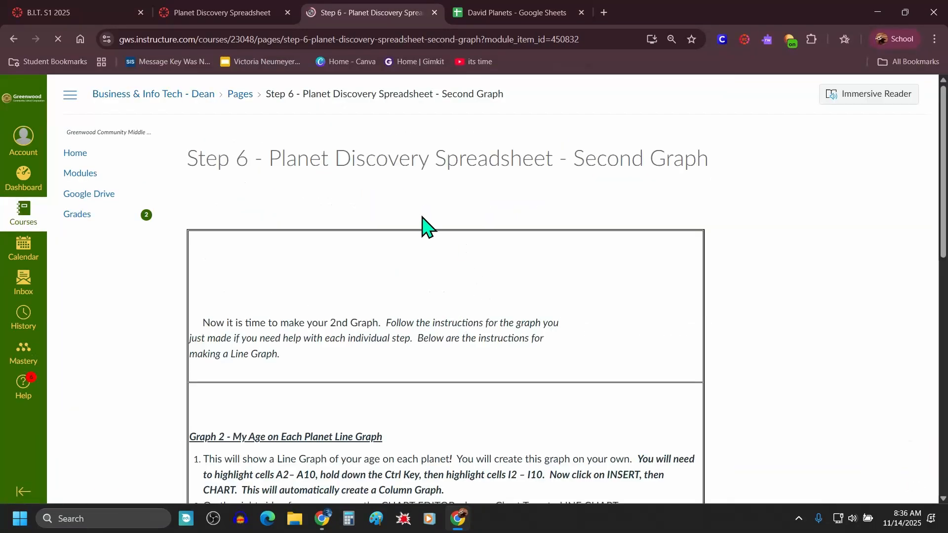
{"action": "scroll", "coordinate": [375, 218], "scroll_direction": "down", "scroll_amount": 3}
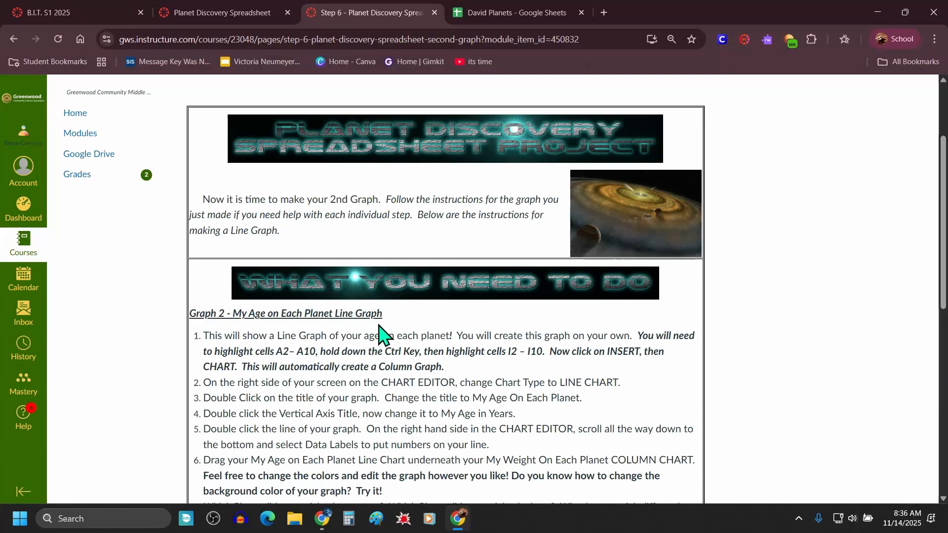
{"action": "left_click_drag", "start_coordinate": [383, 314], "coordinate": [186, 312]}
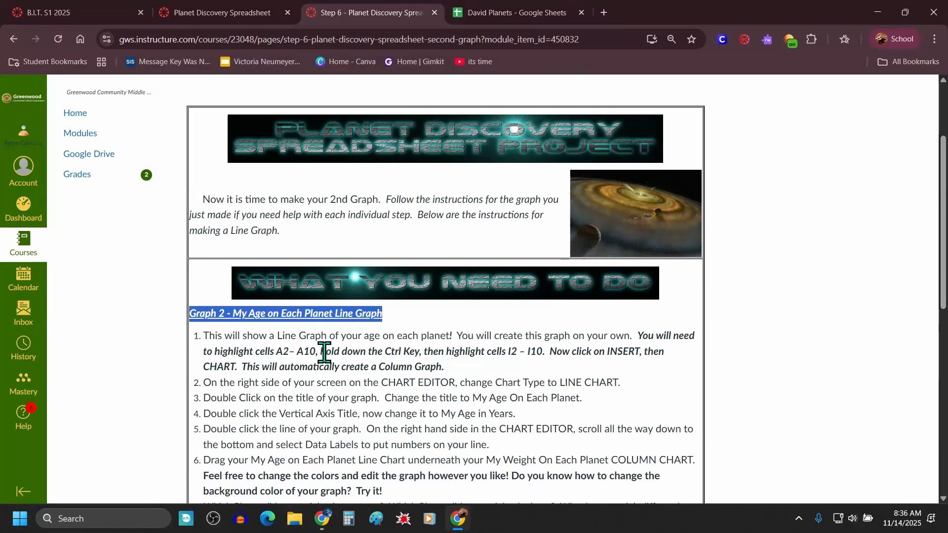
{"action": "scroll", "coordinate": [324, 353], "scroll_direction": "down", "scroll_amount": 3}
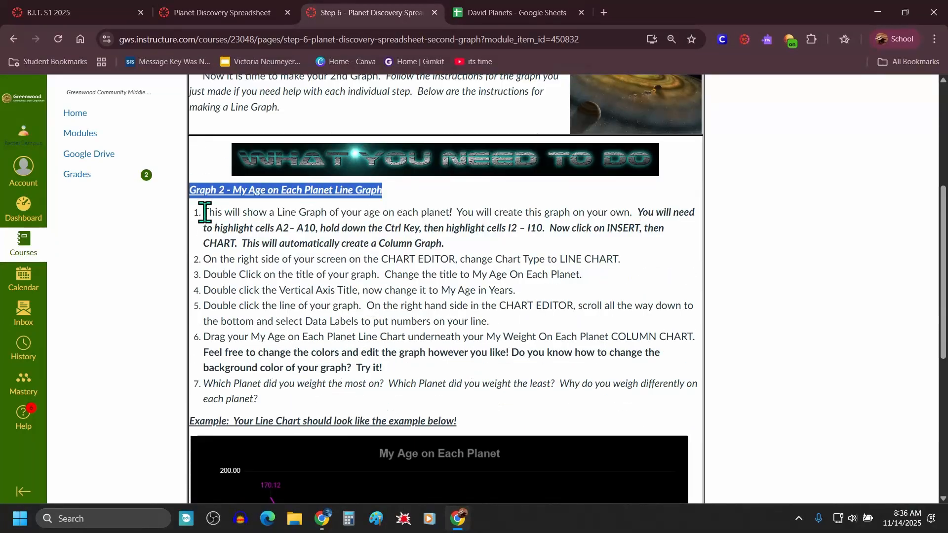
{"action": "left_click_drag", "start_coordinate": [202, 212], "coordinate": [473, 256]}
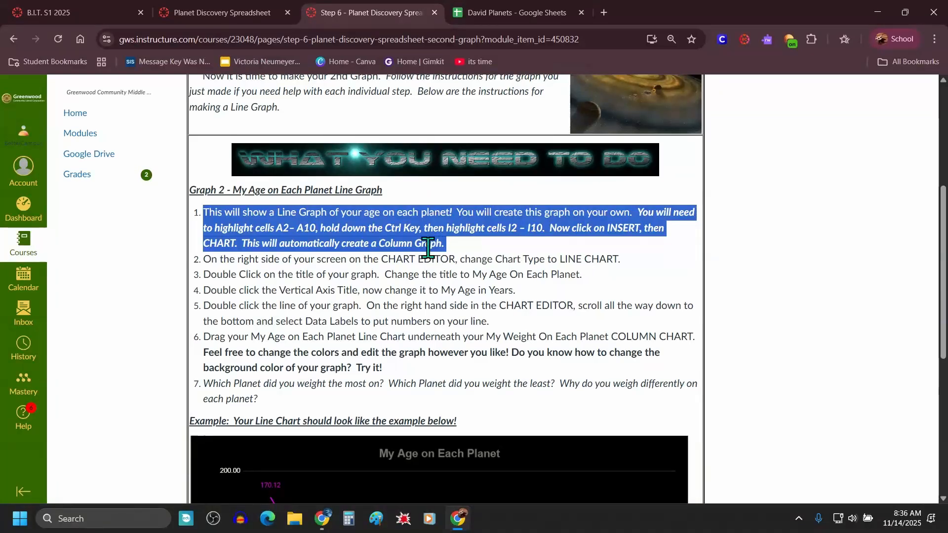
Step: Select cells A2:A10 together with I2:I10 and insert a chart from them
{"action": "left_click", "coordinate": [512, 14]}
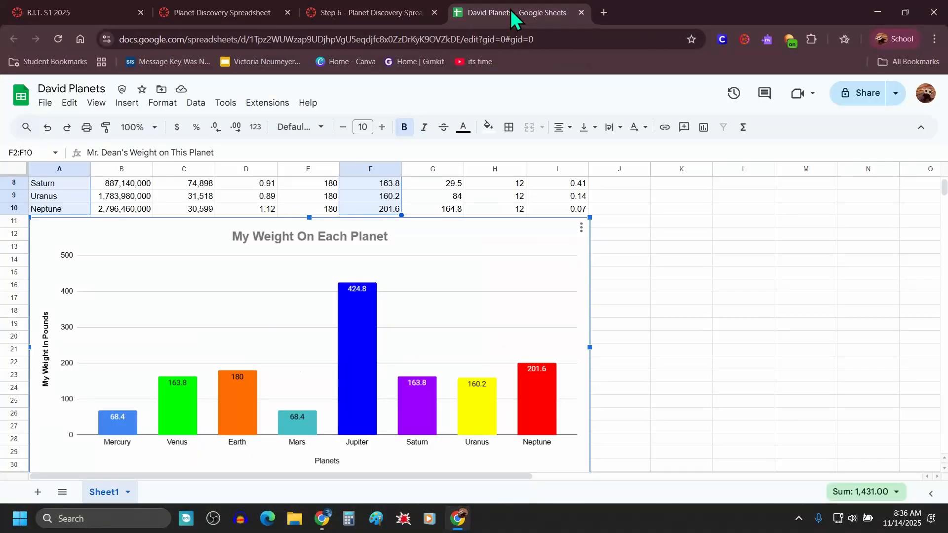
{"action": "scroll", "coordinate": [462, 346], "scroll_direction": "up", "scroll_amount": 3}
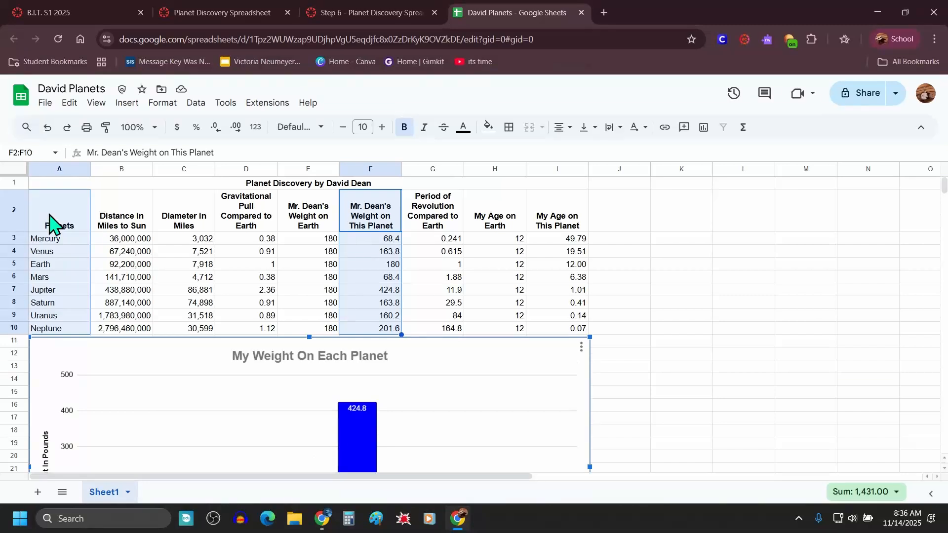
{"action": "left_click", "coordinate": [49, 222]}
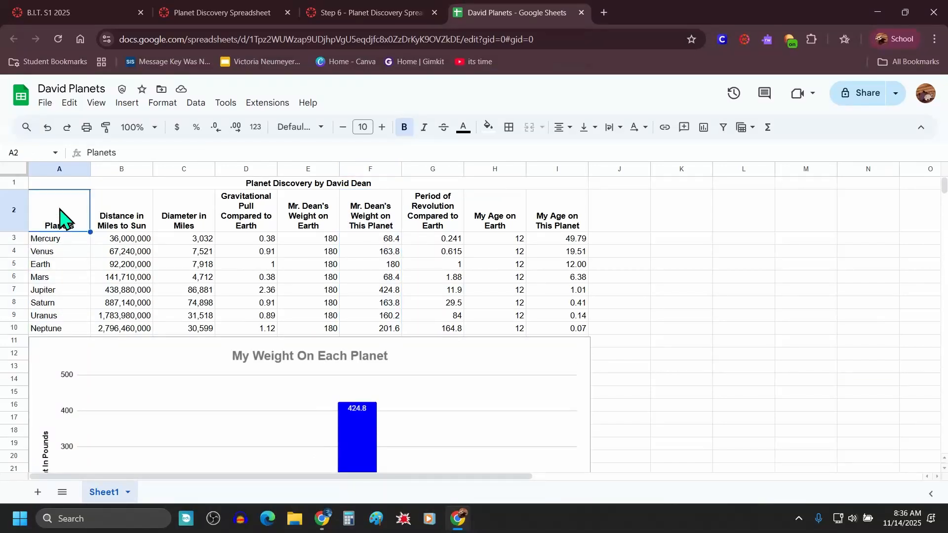
{"action": "left_click_drag", "start_coordinate": [59, 218], "coordinate": [44, 329]}
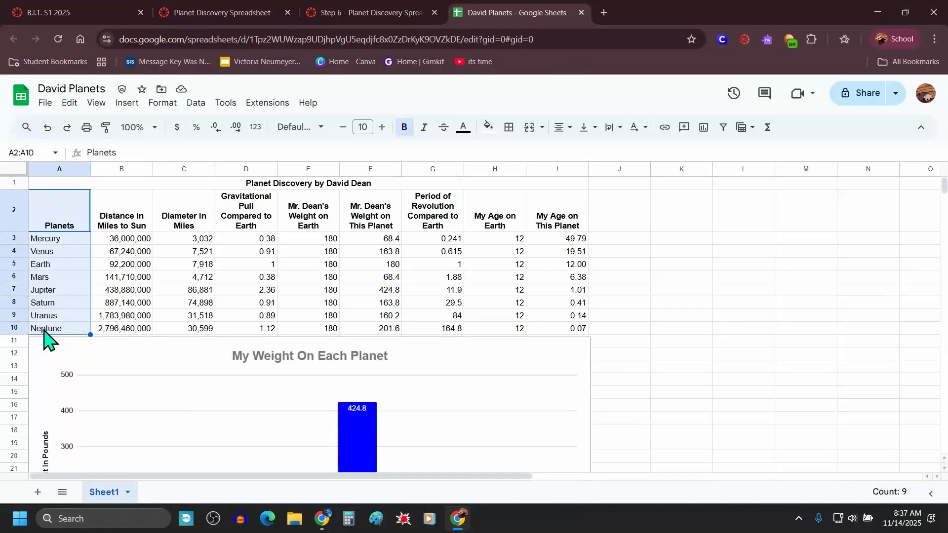
{"action": "left_click", "coordinate": [565, 215], "text": "ctrl"}
{"action": "left_click_drag", "start_coordinate": [564, 216], "coordinate": [558, 339]}
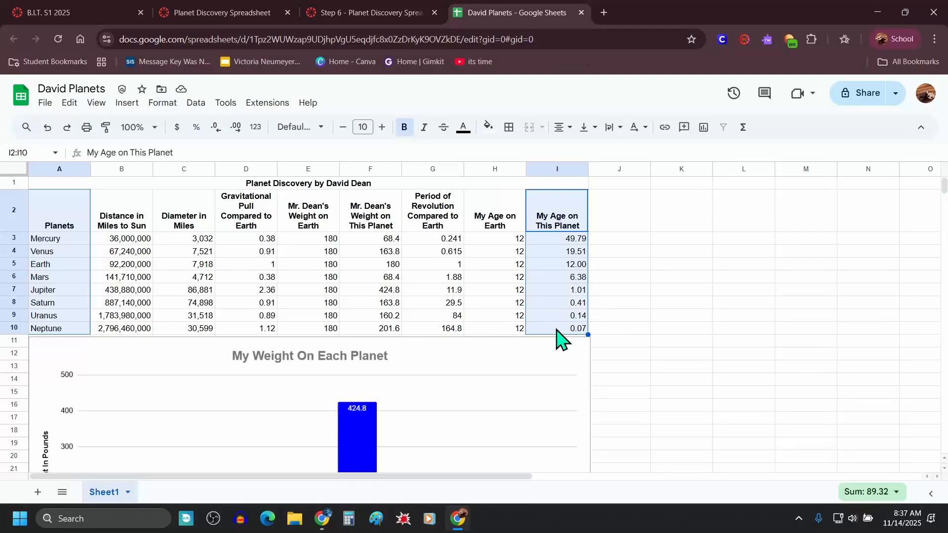
{"action": "left_click", "coordinate": [127, 103]}
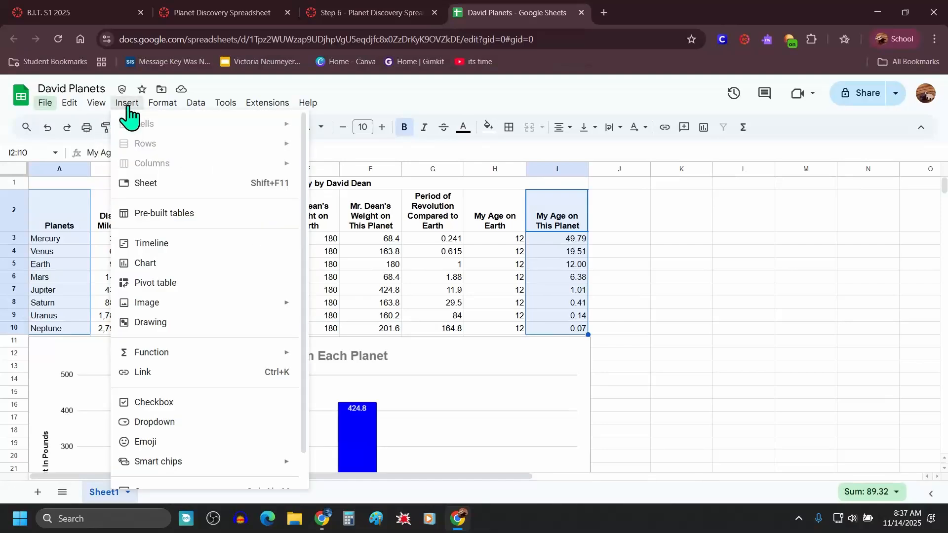
{"action": "left_click", "coordinate": [148, 263]}
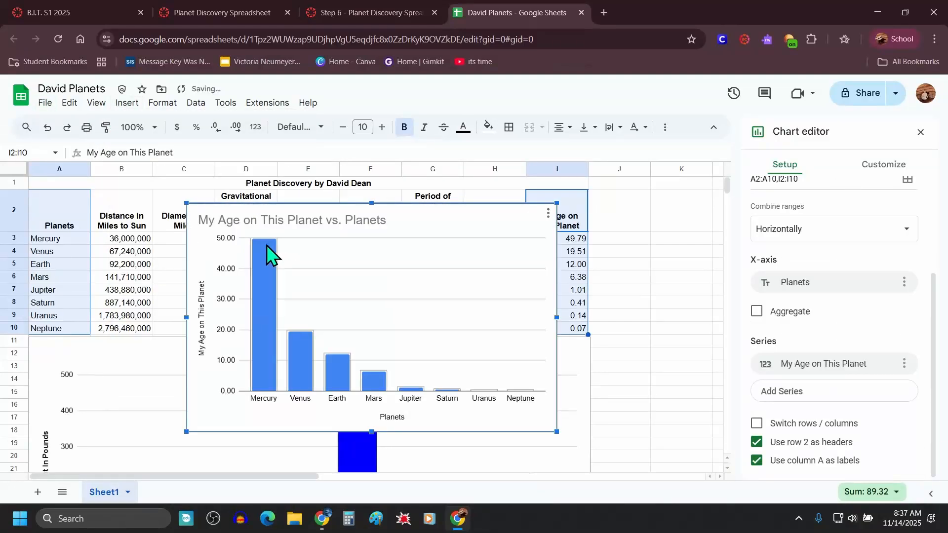
Step: Read the lesson instruction about changing the chart type to a line chart
{"action": "left_click", "coordinate": [389, 12]}
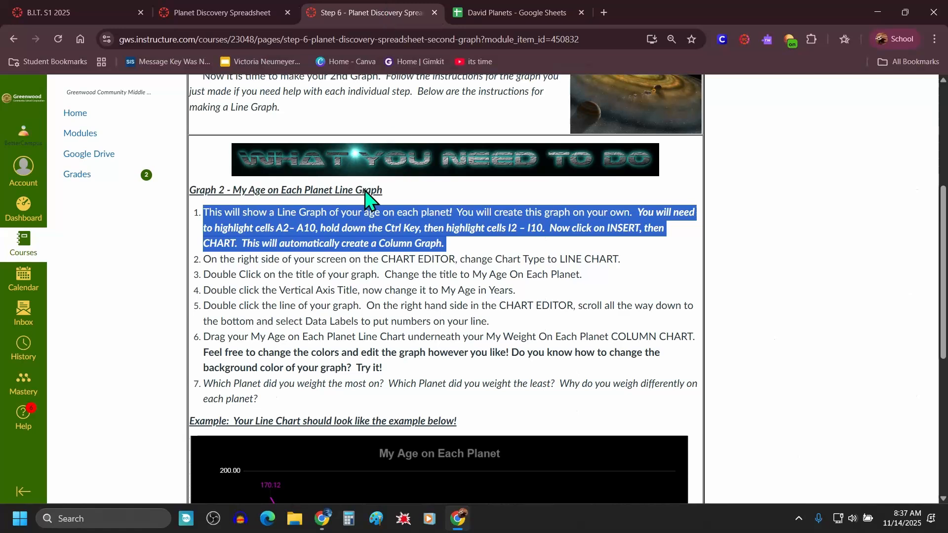
{"action": "left_click", "coordinate": [389, 195]}
{"action": "left_click_drag", "start_coordinate": [384, 194], "coordinate": [336, 193]}
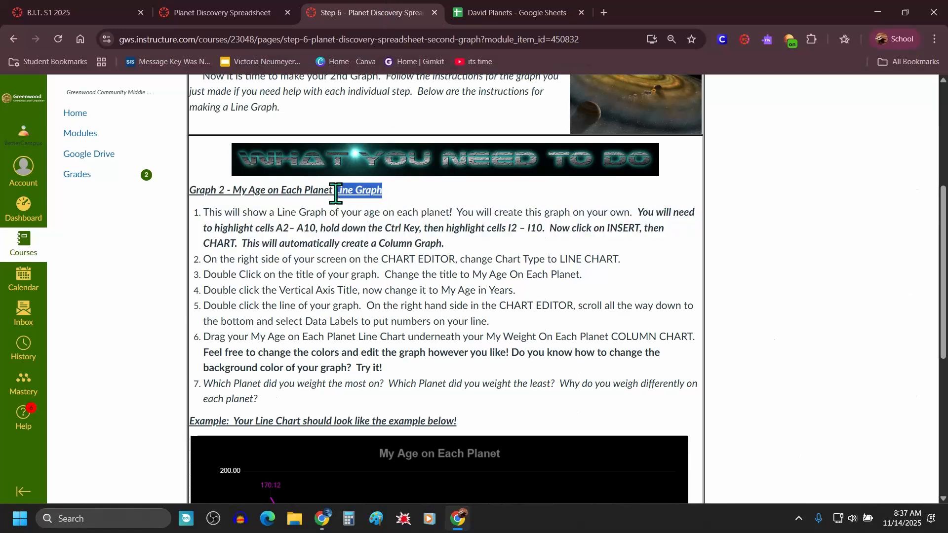
{"action": "left_click_drag", "start_coordinate": [624, 267], "coordinate": [201, 259]}
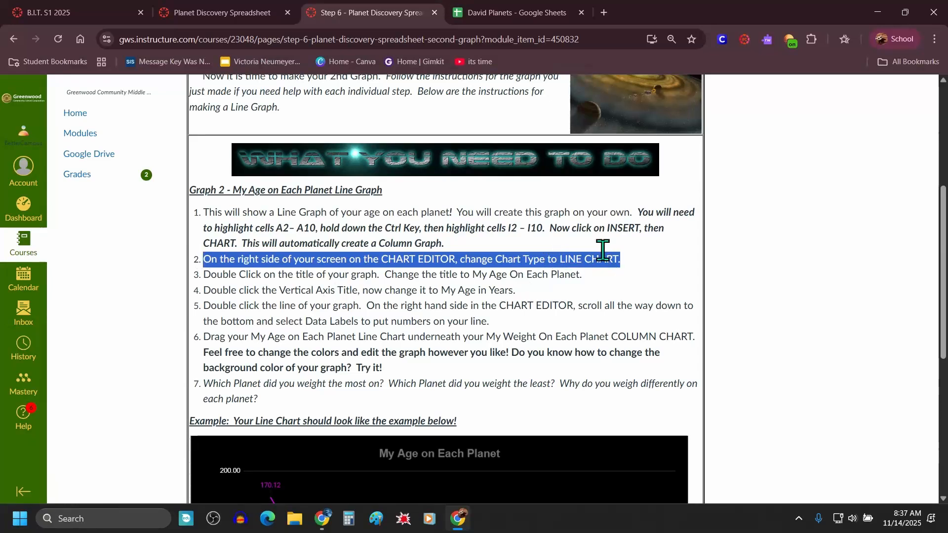
Step: Change the age chart's type to a smooth line chart
{"action": "left_click", "coordinate": [515, 20]}
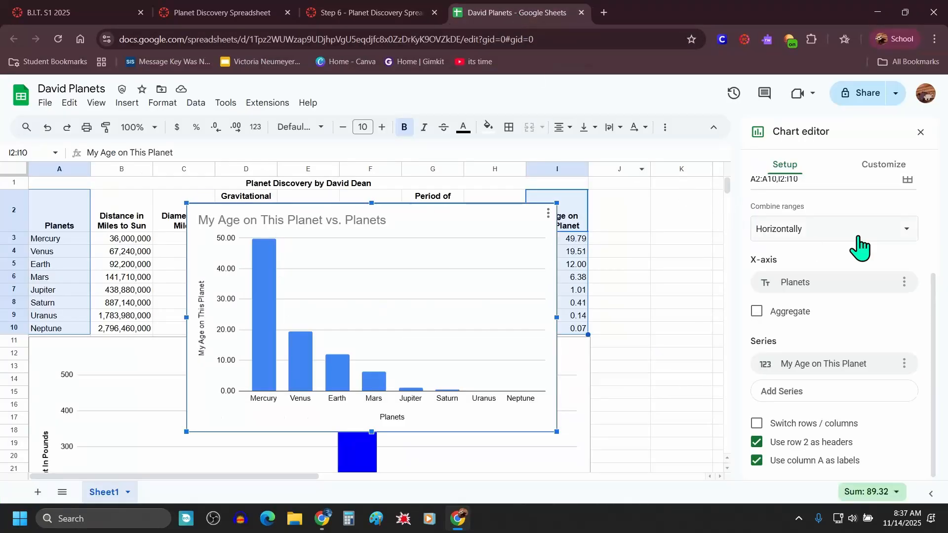
{"action": "scroll", "coordinate": [886, 267], "scroll_direction": "up", "scroll_amount": 3}
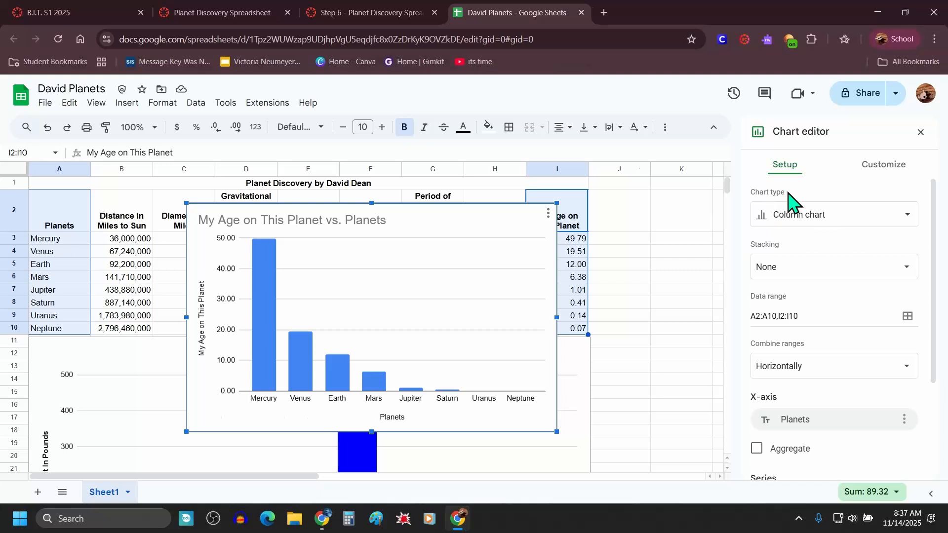
{"action": "left_click", "coordinate": [830, 223]}
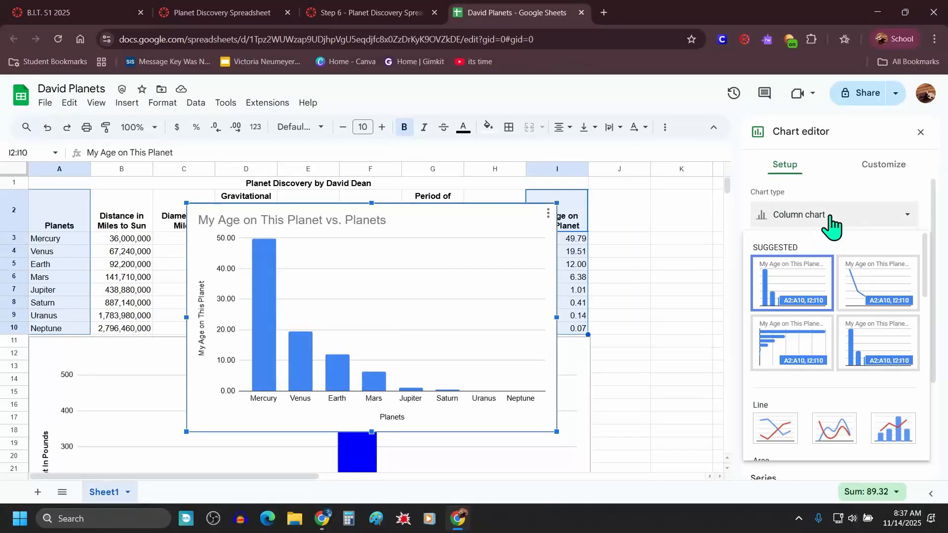
{"action": "scroll", "coordinate": [838, 296], "scroll_direction": "down", "scroll_amount": 2}
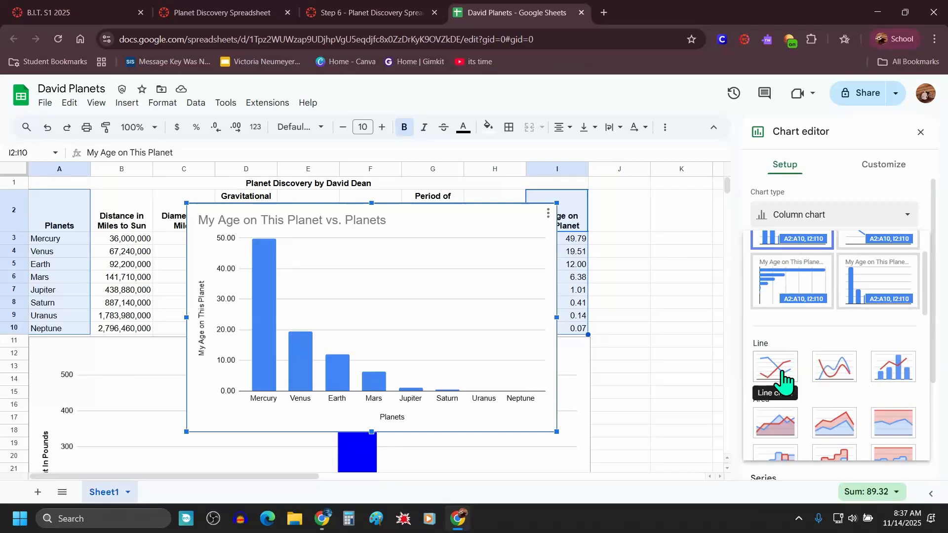
{"action": "left_click", "coordinate": [832, 374]}
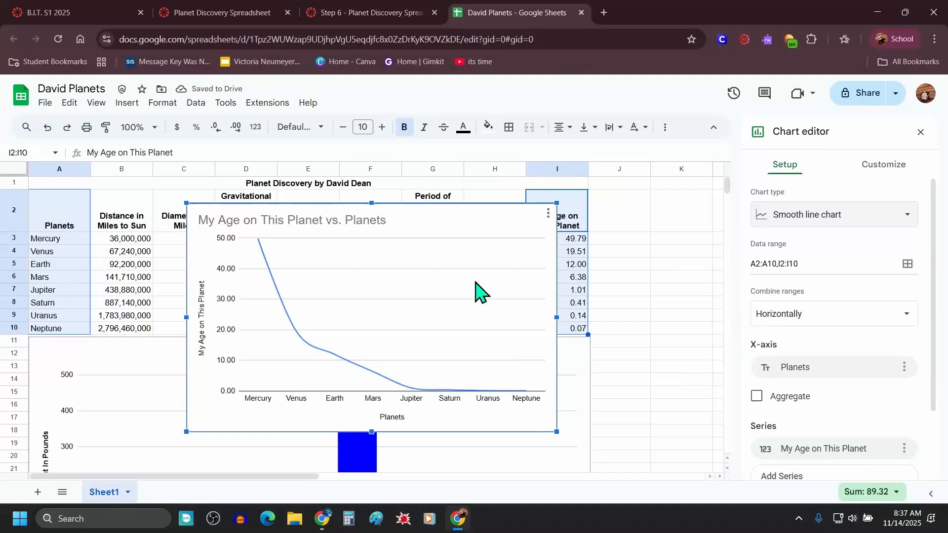
Step: Retitle the age chart "My Age on Each Planet" and make the title bold and centered
{"action": "left_click", "coordinate": [376, 13]}
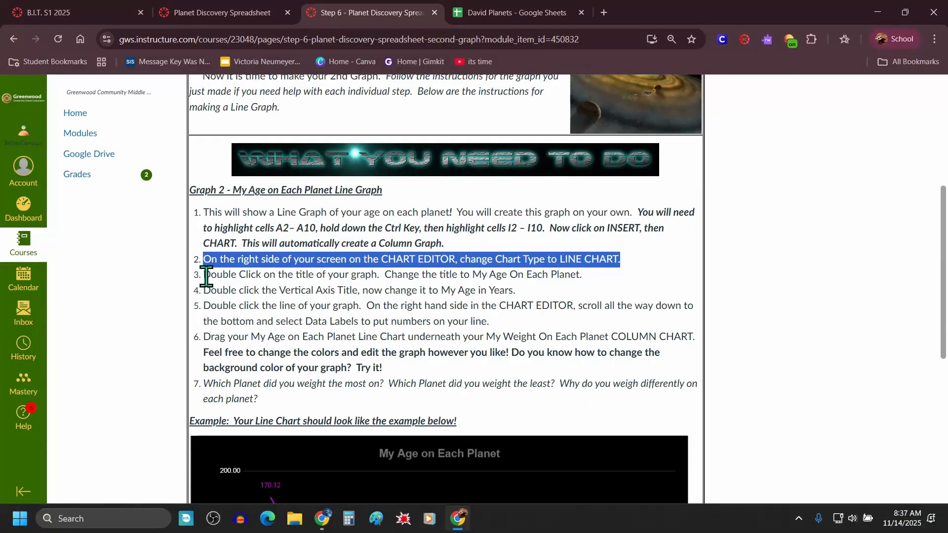
{"action": "left_click_drag", "start_coordinate": [206, 276], "coordinate": [589, 278]}
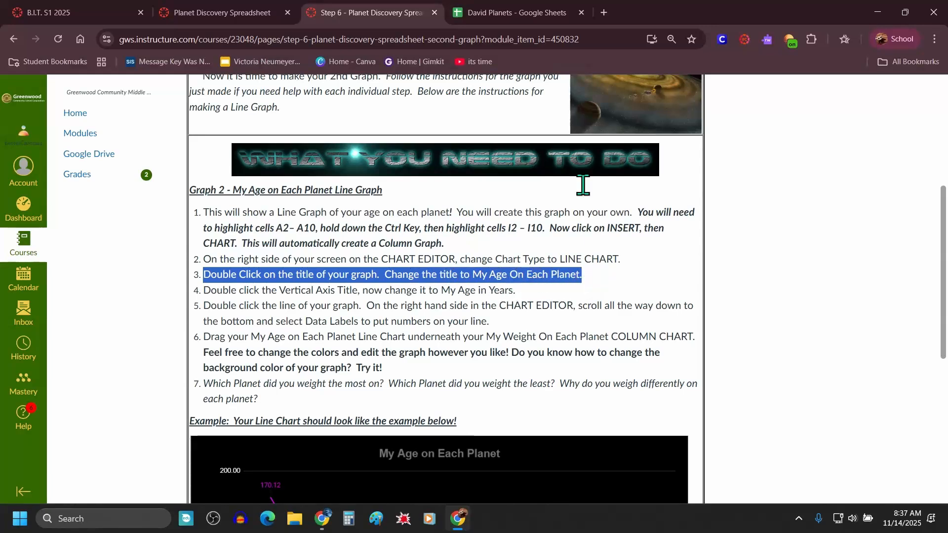
{"action": "left_click", "coordinate": [523, 13]}
{"action": "double_click", "coordinate": [306, 226]}
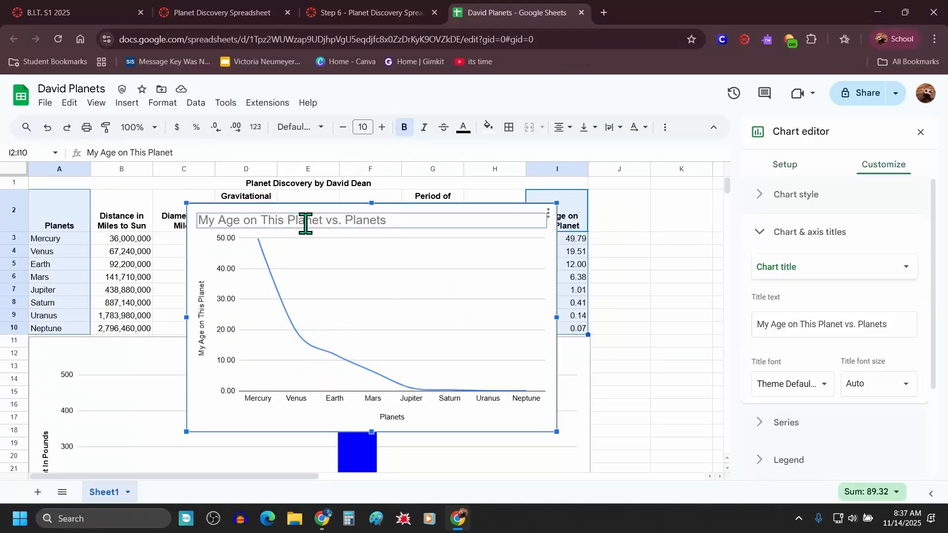
{"action": "left_click_drag", "start_coordinate": [895, 323], "coordinate": [804, 326]}
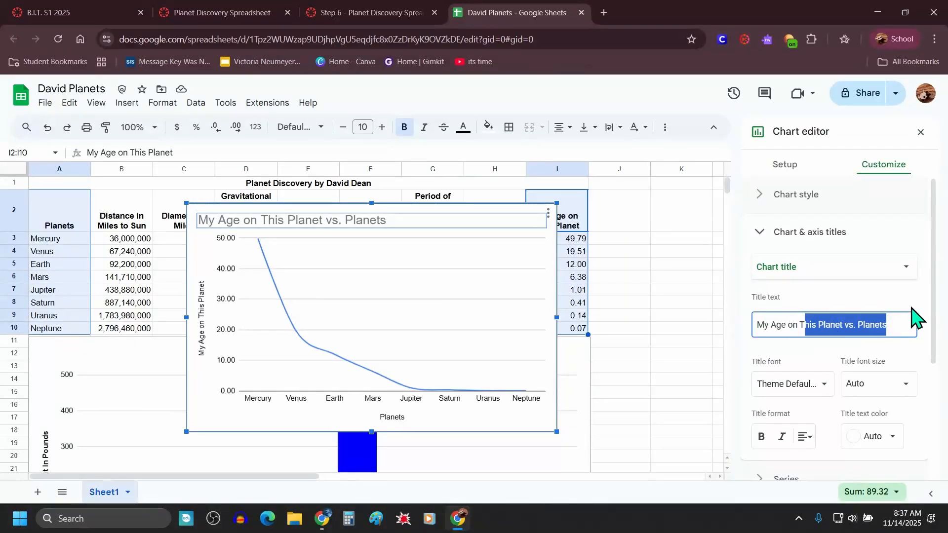
{"action": "key", "text": "BackSpace"}
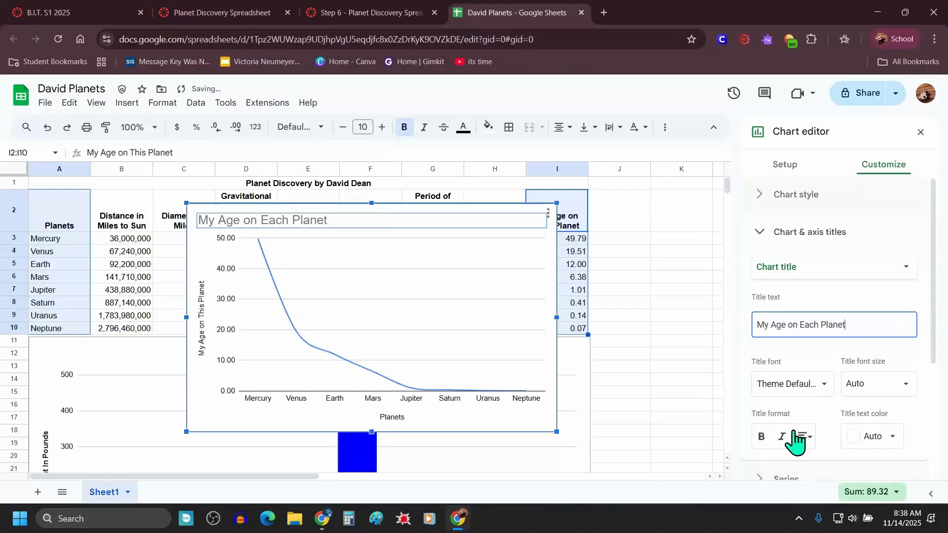
{"action": "left_click", "coordinate": [761, 436]}
{"action": "left_click", "coordinate": [805, 436]}
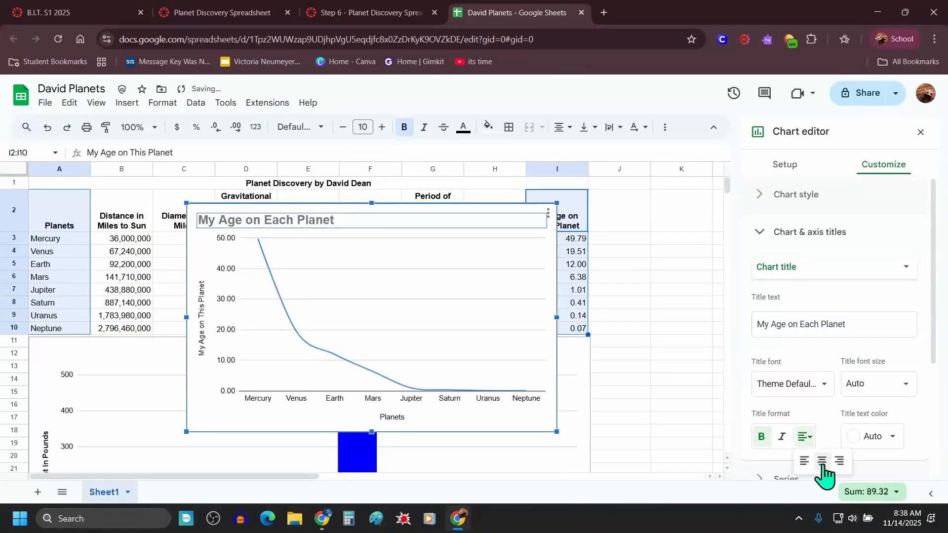
{"action": "left_click", "coordinate": [821, 461]}
Step: Rename the vertical axis title to "My Age in Years" and make both axis titles bold
{"action": "left_click", "coordinate": [393, 14]}
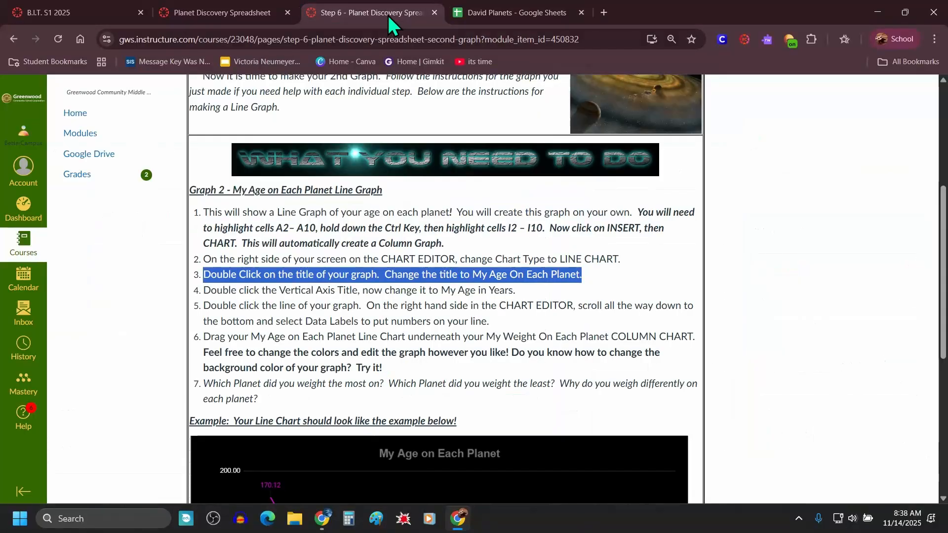
{"action": "left_click", "coordinate": [205, 292]}
{"action": "left_click_drag", "start_coordinate": [205, 292], "coordinate": [527, 299]}
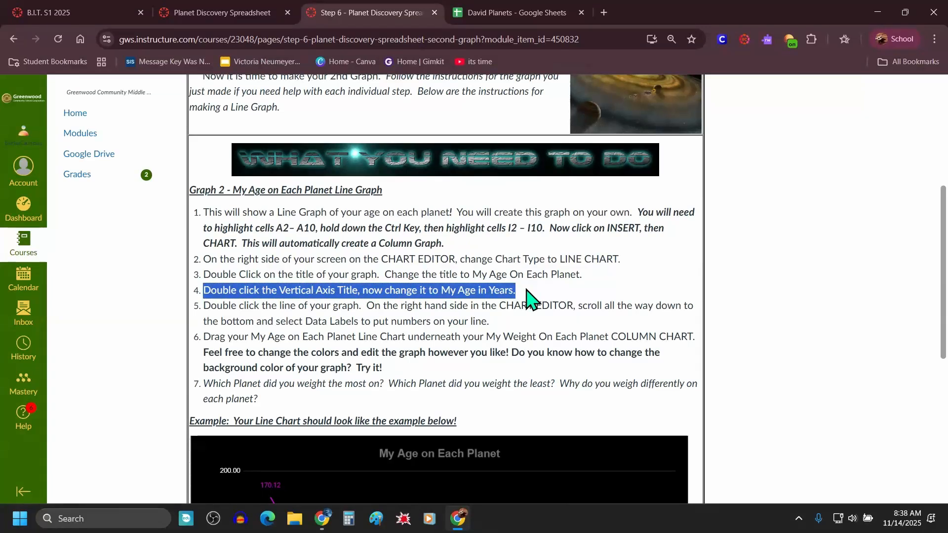
{"action": "left_click", "coordinate": [484, 12]}
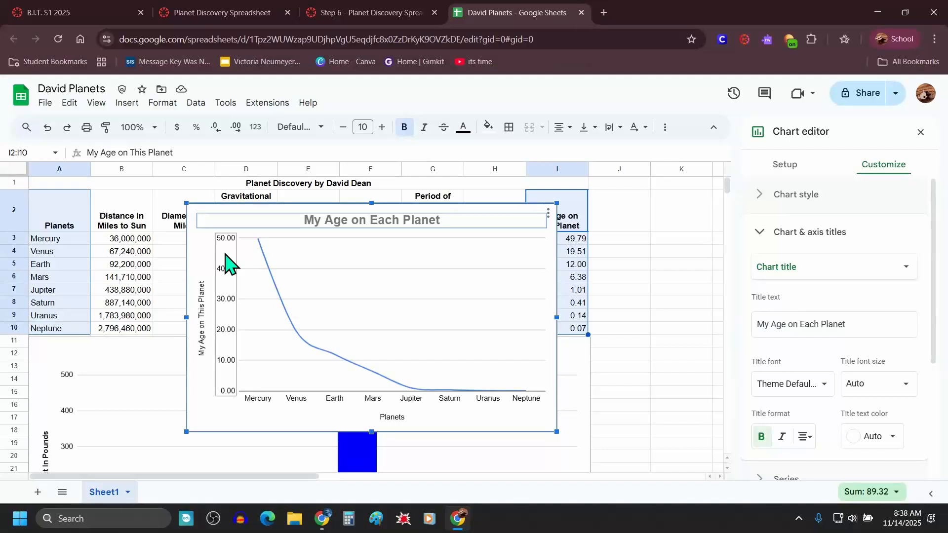
{"action": "double_click", "coordinate": [201, 316]}
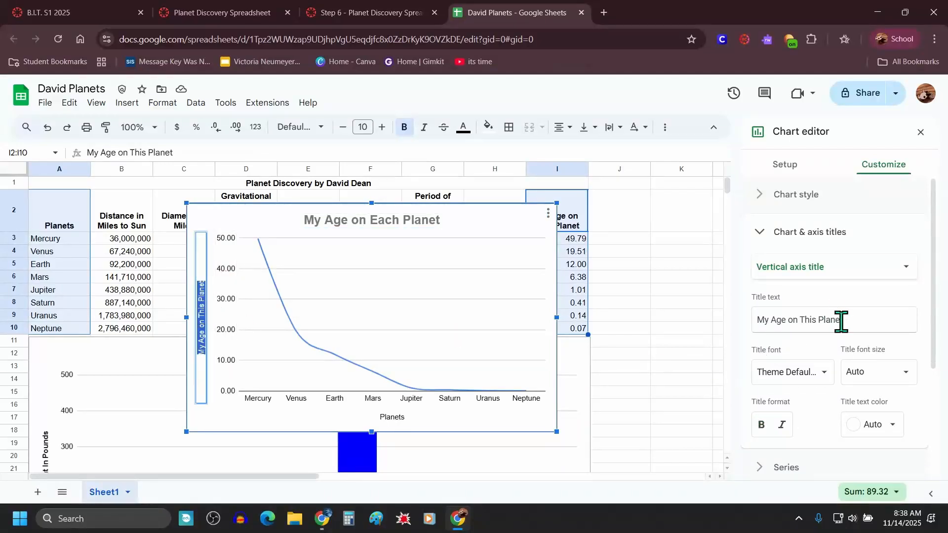
{"action": "left_click_drag", "start_coordinate": [842, 319], "coordinate": [794, 323]}
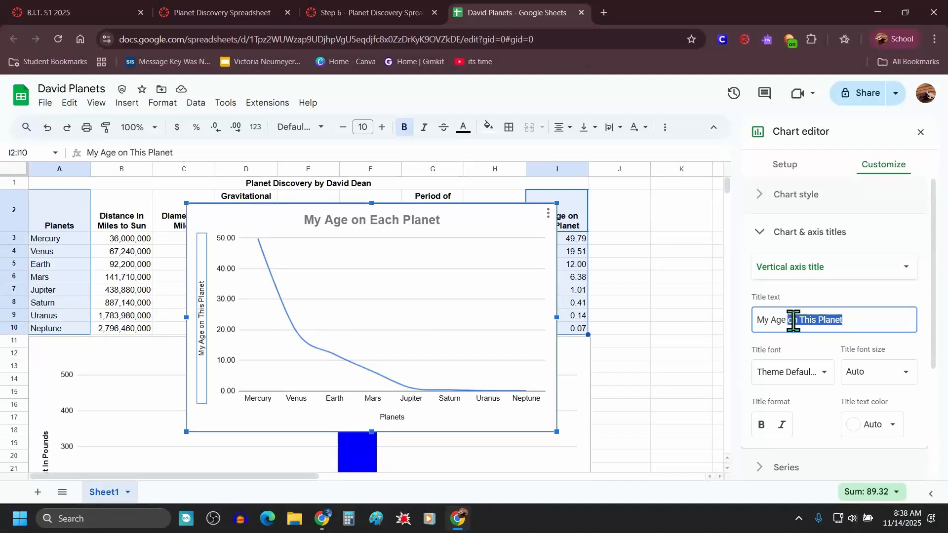
{"action": "type", "text": "in Years"}
{"action": "left_click", "coordinate": [761, 425]}
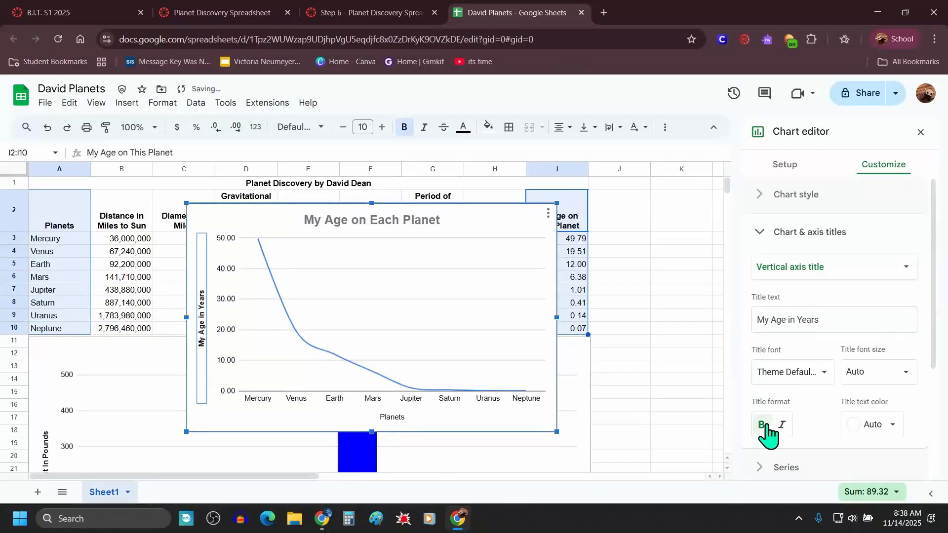
{"action": "left_click", "coordinate": [394, 421]}
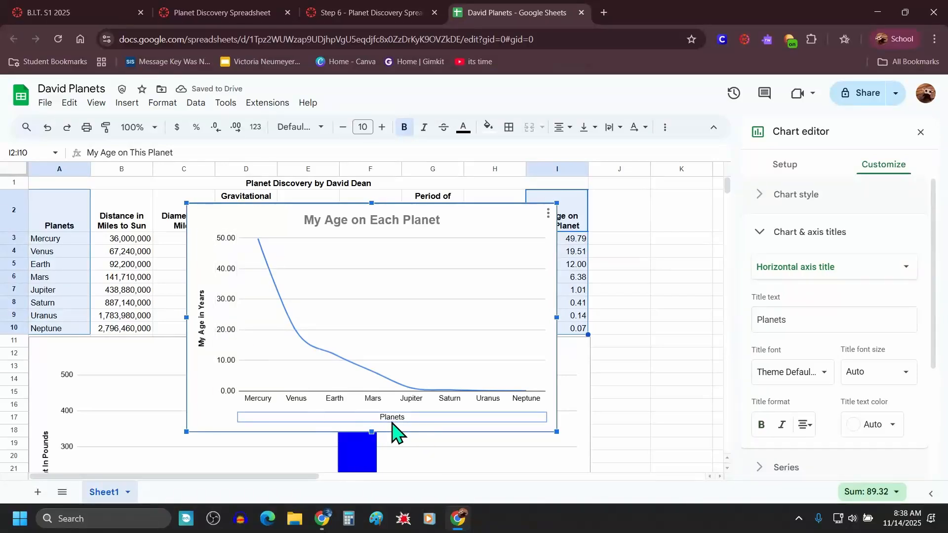
{"action": "left_click", "coordinate": [762, 425]}
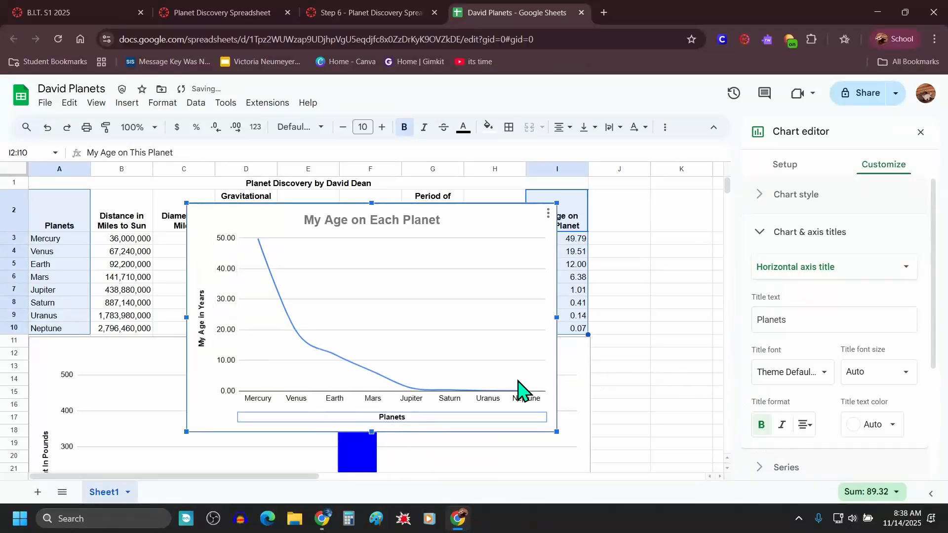
Step: Turn on data labels for the age line series
{"action": "left_click", "coordinate": [372, 12]}
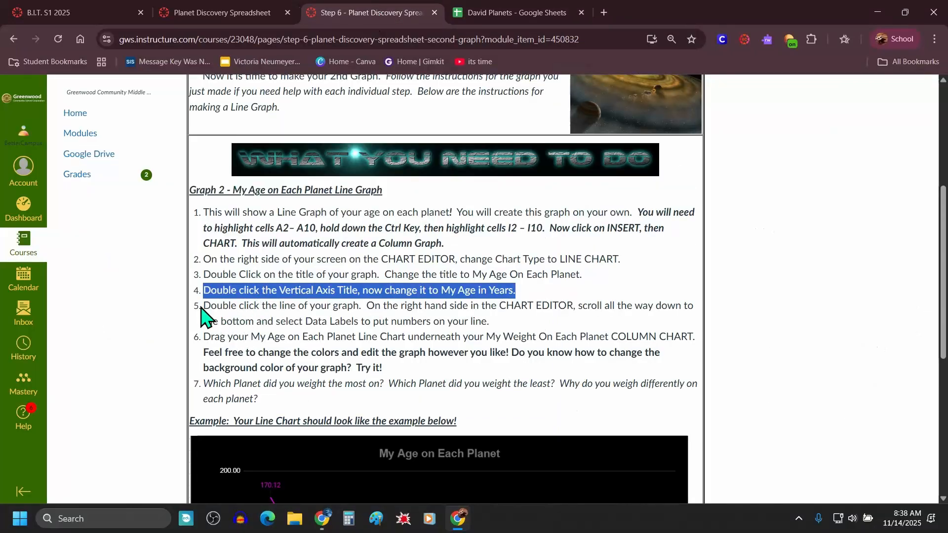
{"action": "left_click_drag", "start_coordinate": [207, 308], "coordinate": [518, 328]}
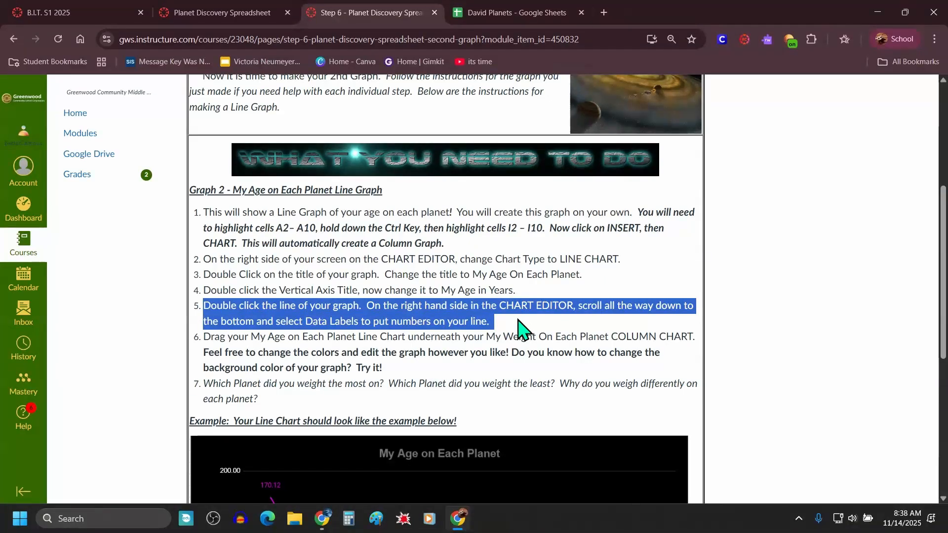
{"action": "left_click", "coordinate": [529, 9]}
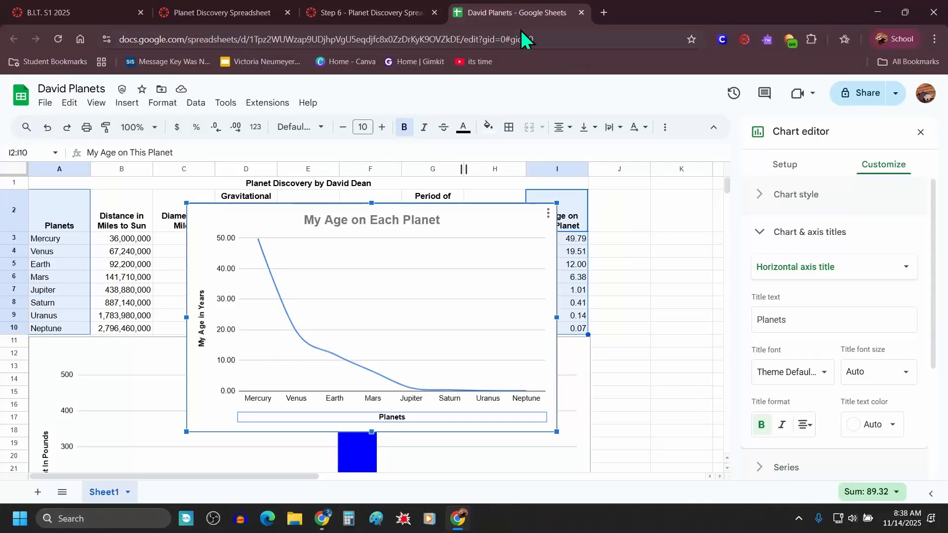
{"action": "left_click", "coordinate": [922, 133]}
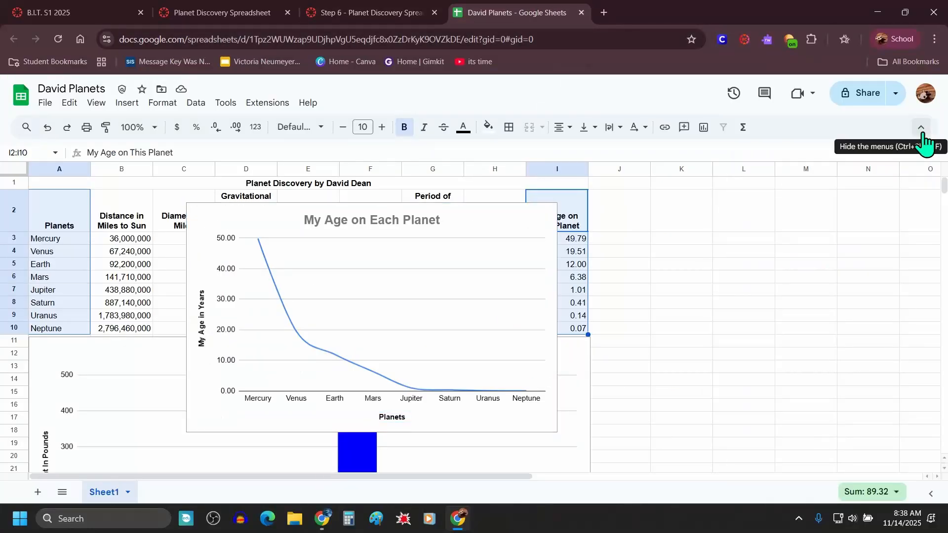
{"action": "double_click", "coordinate": [336, 355]}
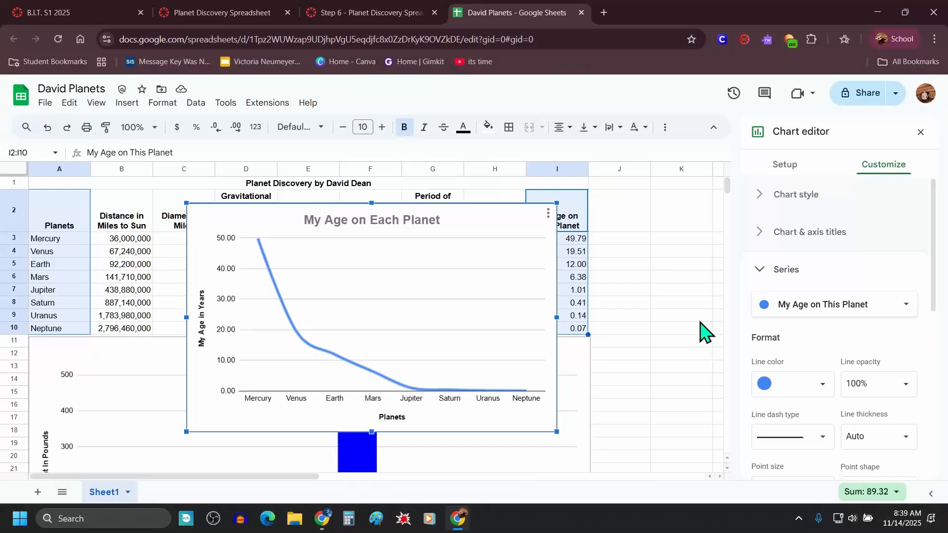
{"action": "scroll", "coordinate": [854, 291], "scroll_direction": "down", "scroll_amount": 5}
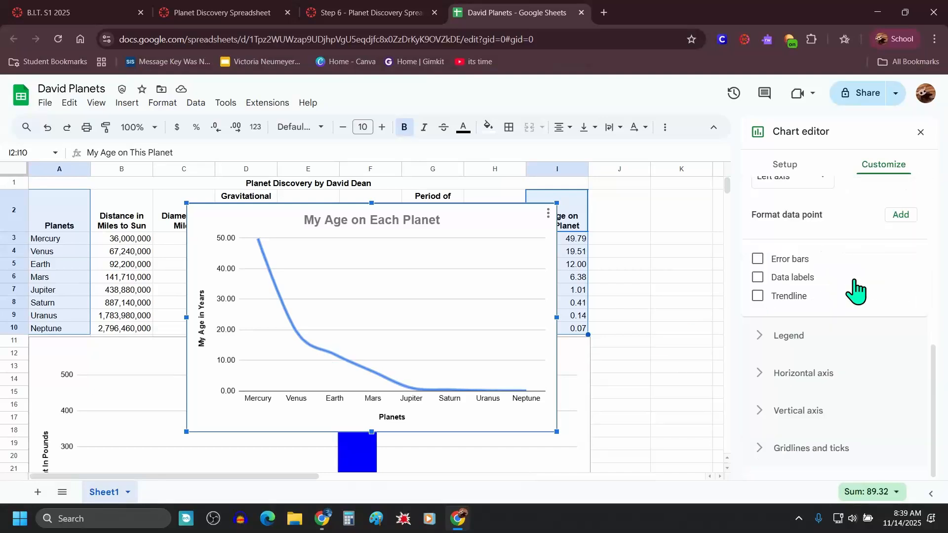
{"action": "left_click", "coordinate": [773, 280]}
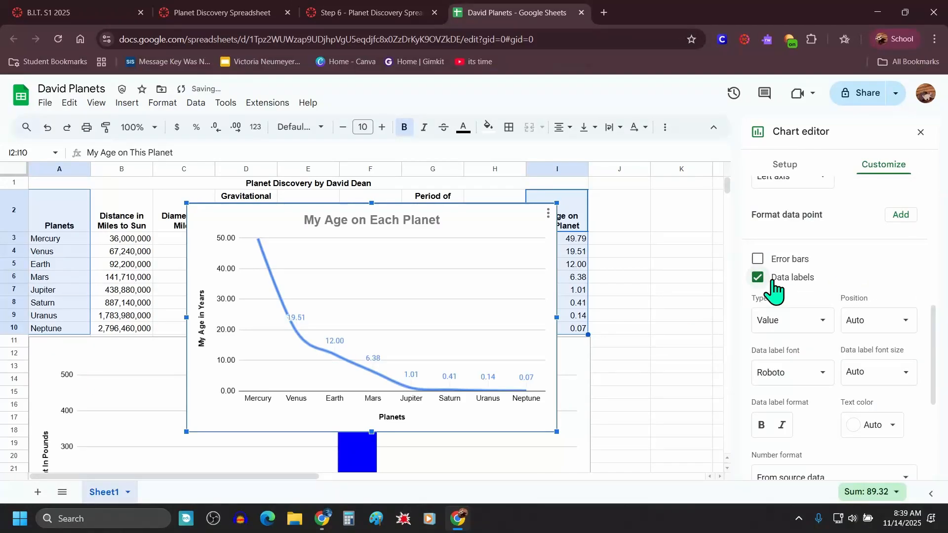
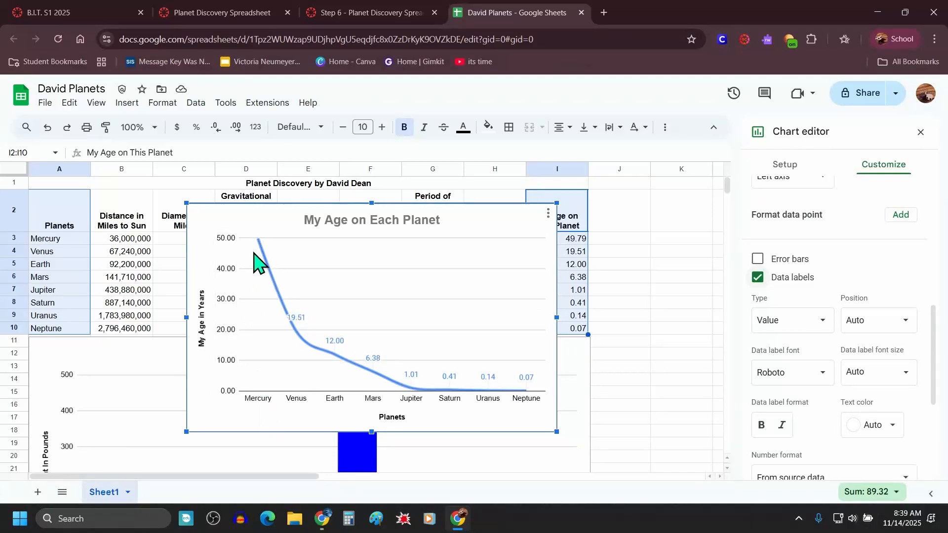
Step: Read the next instructions for placing the age line chart in the assignment page, then return to the spreadsheet
{"action": "left_click", "coordinate": [363, 12]}
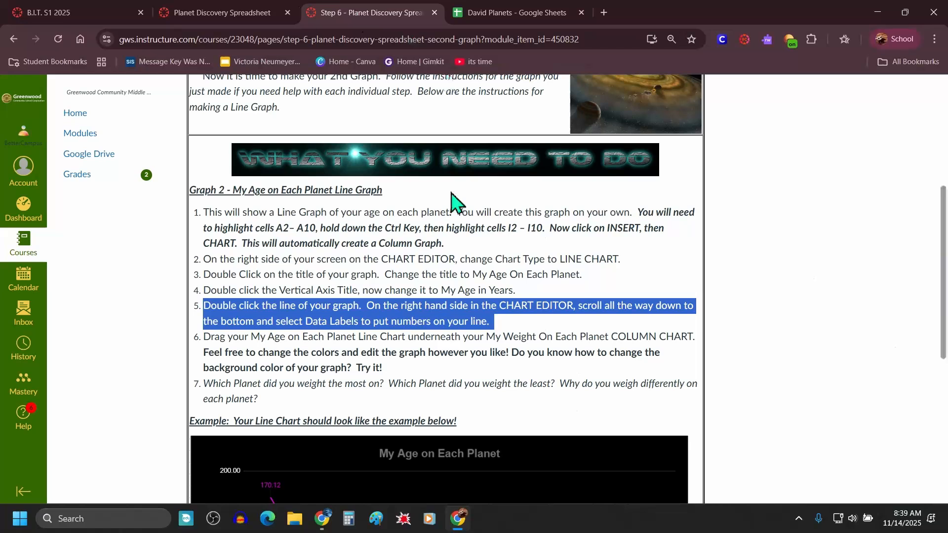
{"action": "left_click", "coordinate": [402, 353]}
{"action": "left_click_drag", "start_coordinate": [204, 336], "coordinate": [686, 366]}
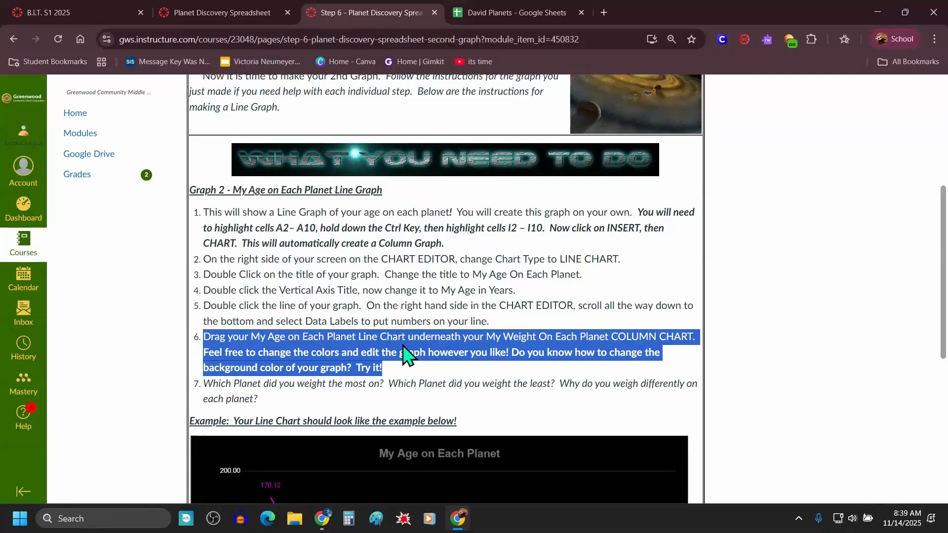
{"action": "key", "text": "ctrl+Tab"}
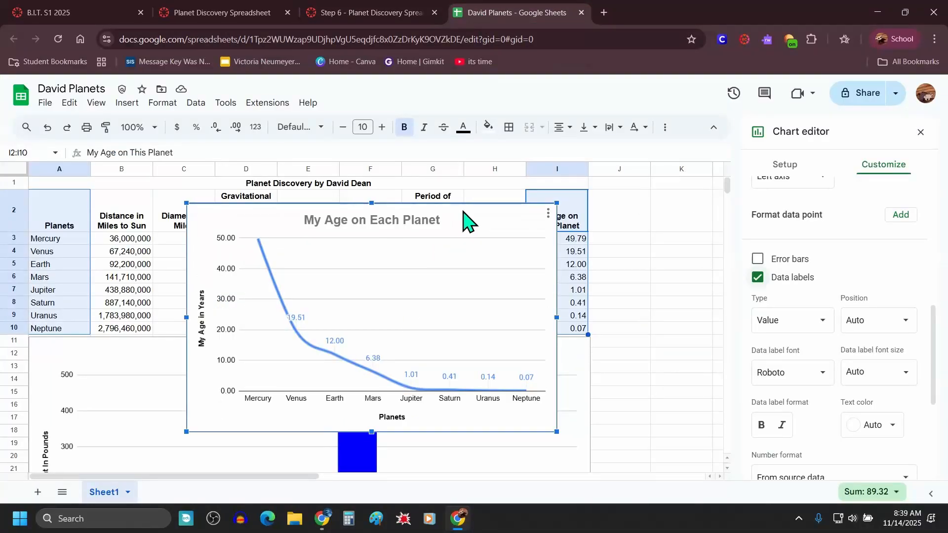
Step: Move the age line chart underneath the weight column chart
{"action": "left_click_drag", "start_coordinate": [465, 221], "coordinate": [375, 412]}
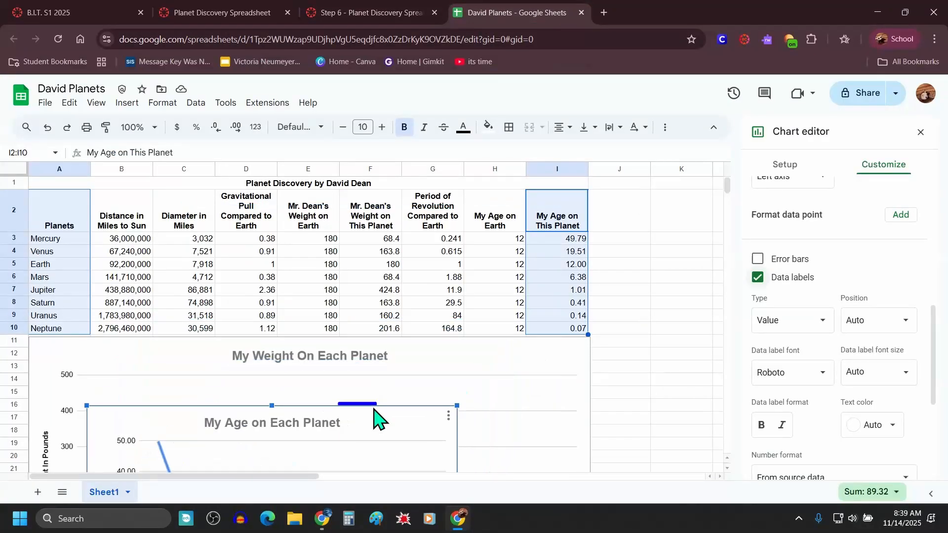
{"action": "left_click", "coordinate": [920, 132]}
{"action": "scroll", "coordinate": [405, 359], "scroll_direction": "down", "scroll_amount": 3}
{"action": "scroll", "coordinate": [400, 292], "scroll_direction": "down", "scroll_amount": 1}
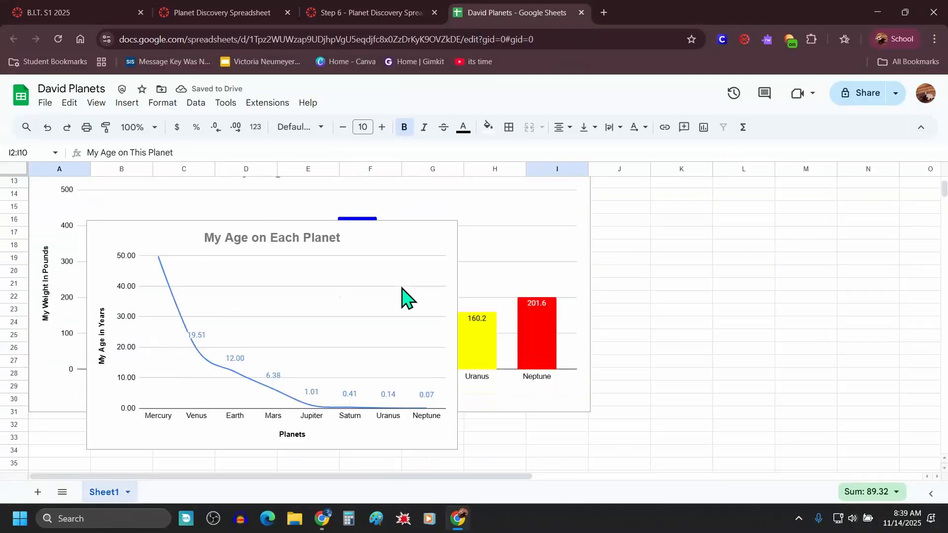
{"action": "left_click", "coordinate": [372, 369]}
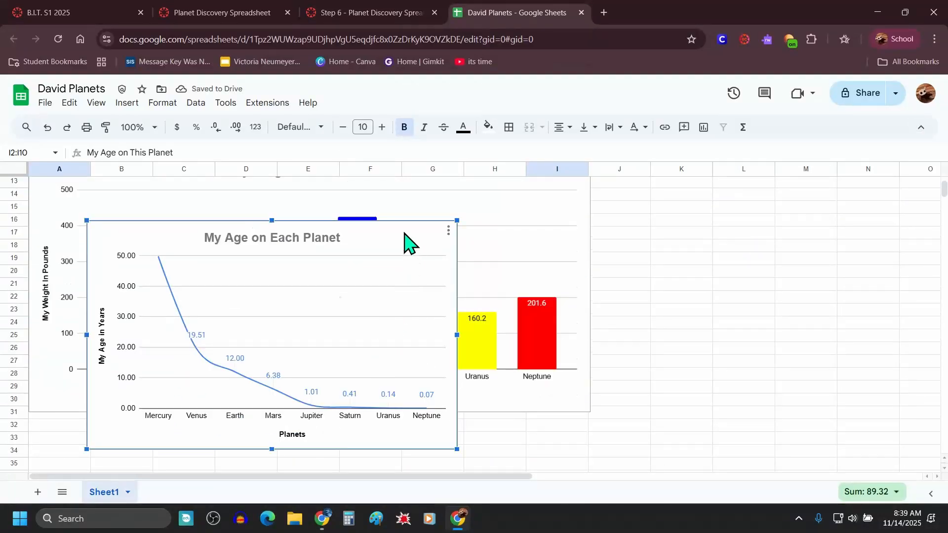
{"action": "left_click_drag", "start_coordinate": [400, 238], "coordinate": [335, 426]}
Step: Widen the age chart to match the weight chart's width and stretch it taller
{"action": "scroll", "coordinate": [461, 383], "scroll_direction": "down", "scroll_amount": 7}
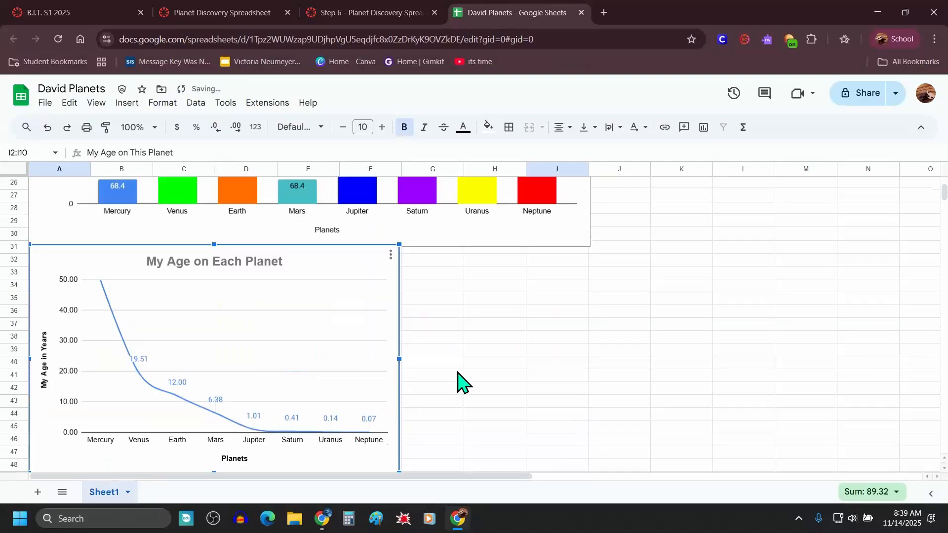
{"action": "scroll", "coordinate": [458, 381], "scroll_direction": "up", "scroll_amount": 3}
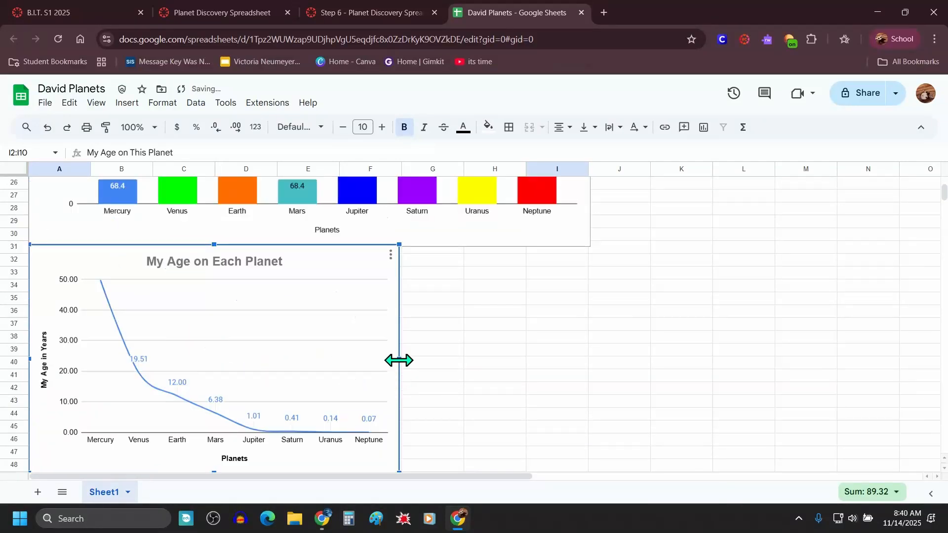
{"action": "left_click_drag", "start_coordinate": [398, 360], "coordinate": [589, 359]}
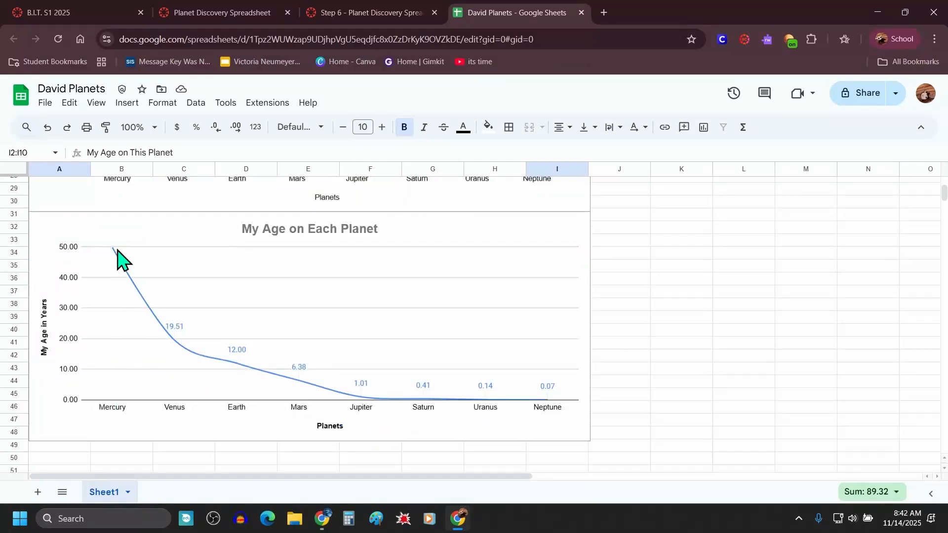
{"action": "left_click", "coordinate": [306, 293]}
{"action": "scroll", "coordinate": [357, 296], "scroll_direction": "down", "scroll_amount": 3}
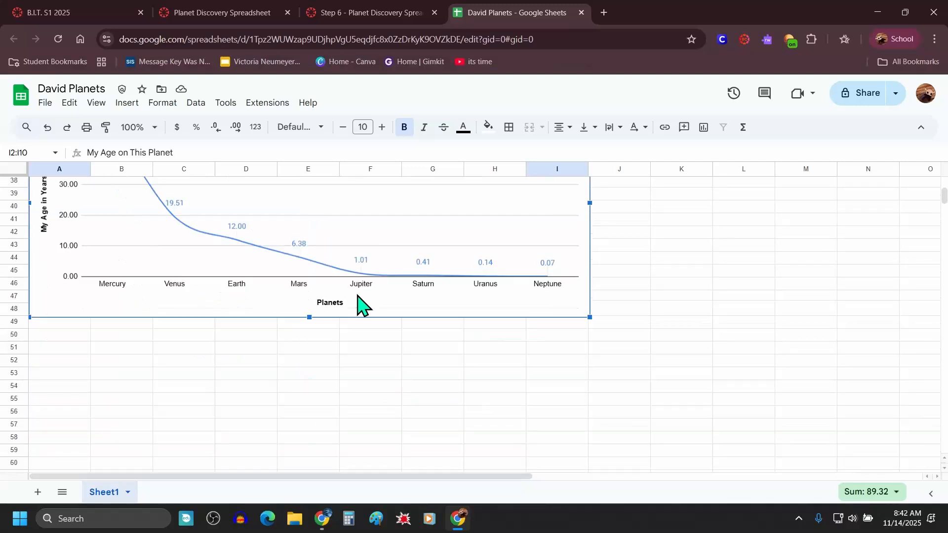
{"action": "left_click_drag", "start_coordinate": [309, 317], "coordinate": [301, 398]}
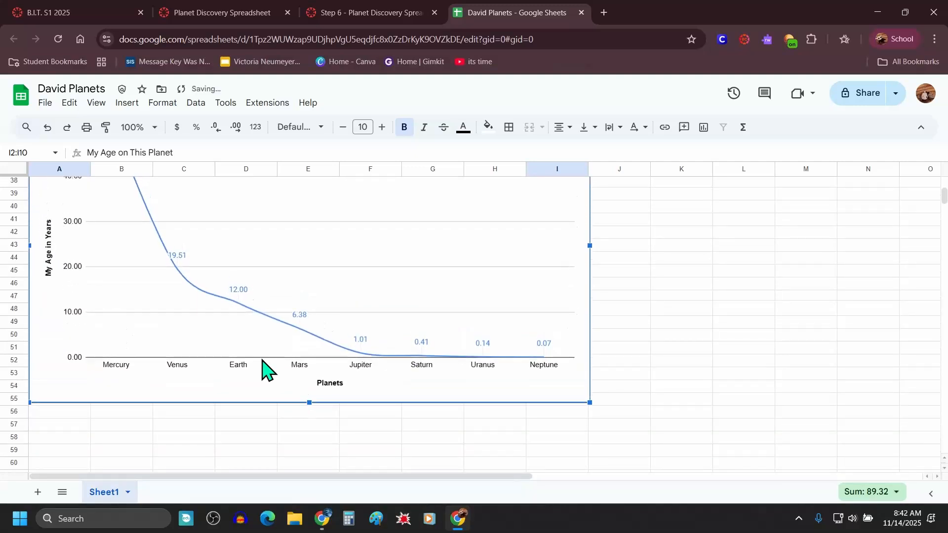
{"action": "scroll", "coordinate": [148, 338], "scroll_direction": "up", "scroll_amount": 5}
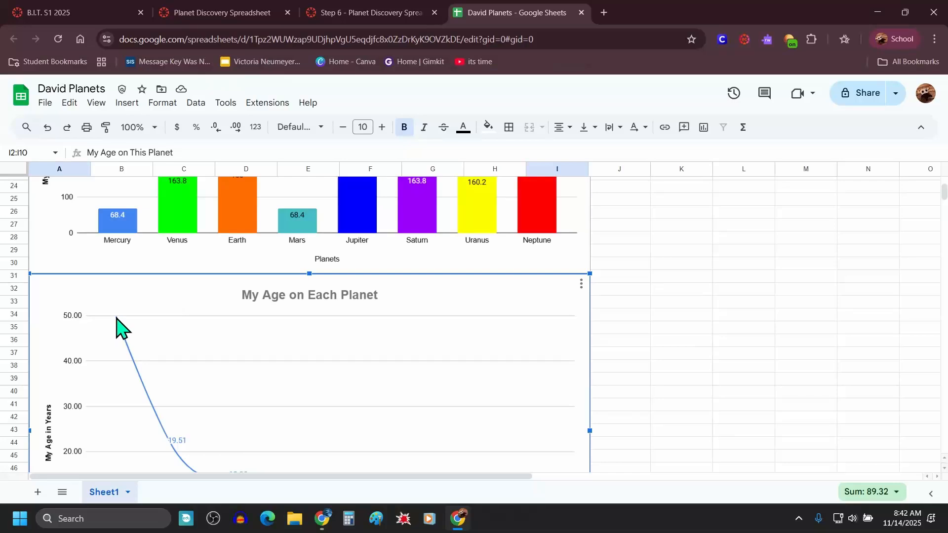
Step: Set the age chart's vertical axis minimum to 0 and maximum to 60
{"action": "double_click", "coordinate": [76, 320]}
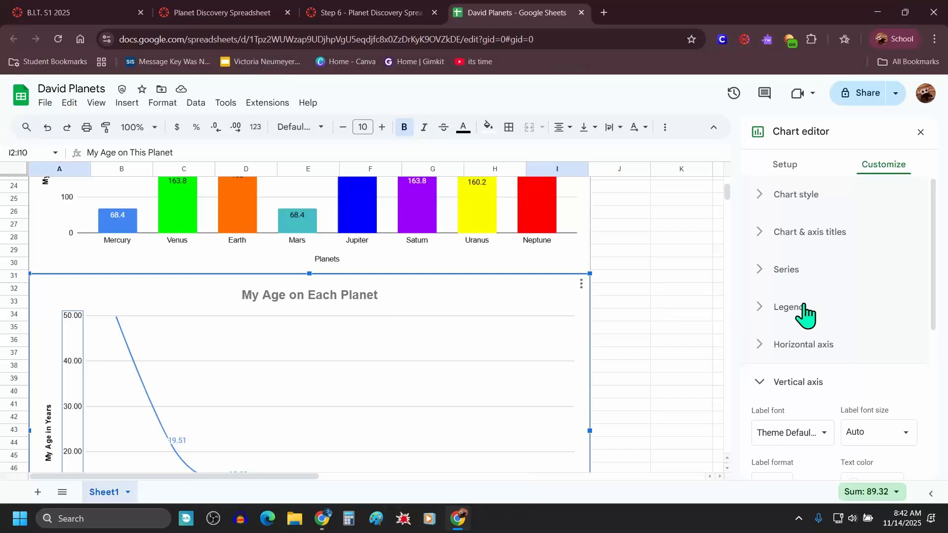
{"action": "scroll", "coordinate": [887, 279], "scroll_direction": "down", "scroll_amount": 5}
{"action": "scroll", "coordinate": [849, 255], "scroll_direction": "up", "scroll_amount": 1}
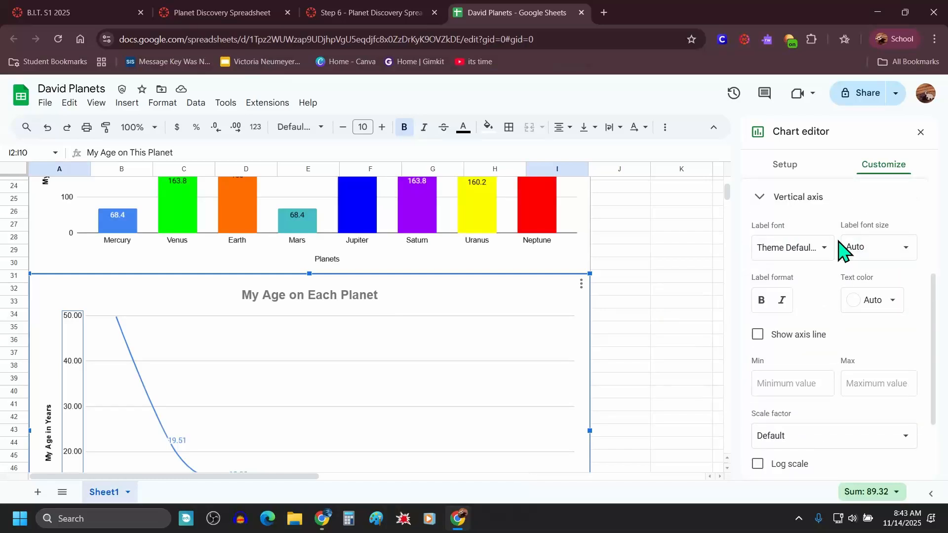
{"action": "scroll", "coordinate": [843, 250], "scroll_direction": "down", "scroll_amount": 1}
{"action": "left_click", "coordinate": [791, 325]}
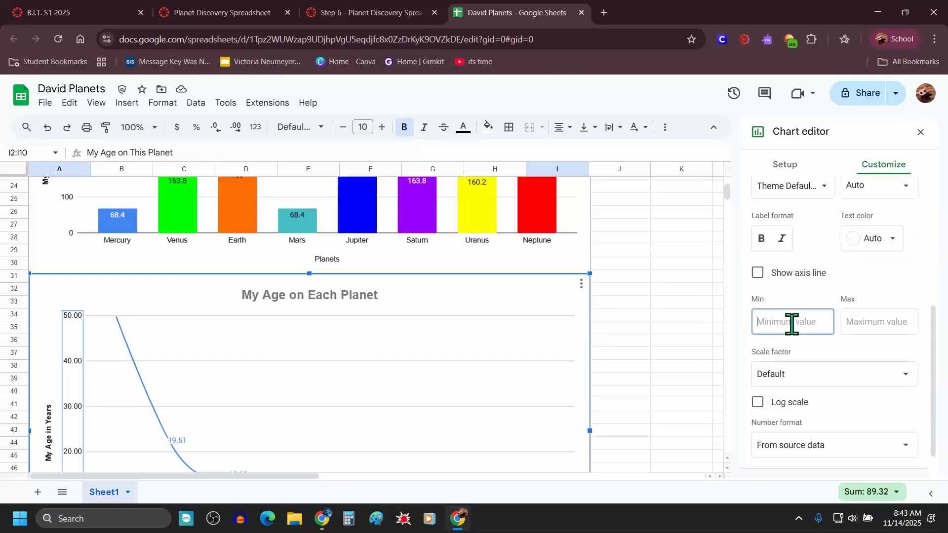
{"action": "left_click", "coordinate": [870, 322]}
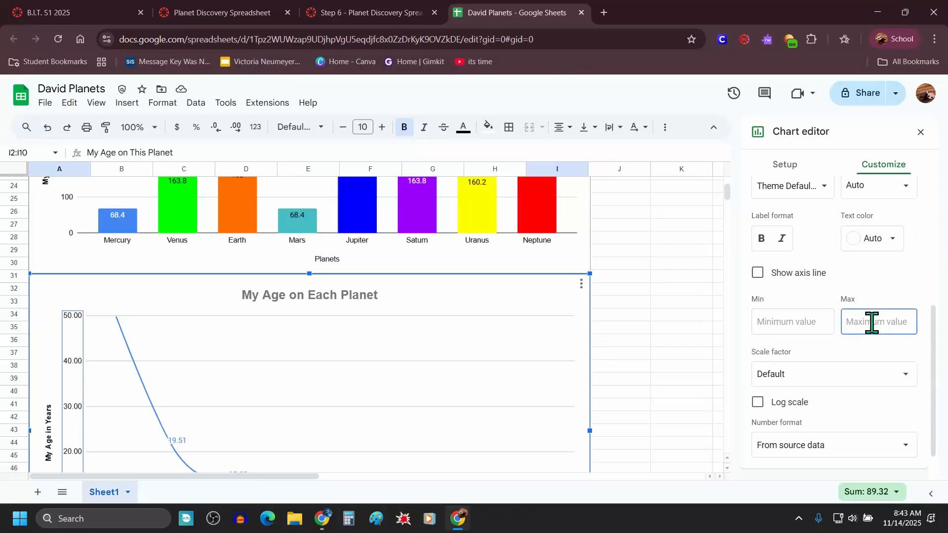
{"action": "scroll", "coordinate": [170, 381], "scroll_direction": "down", "scroll_amount": 4}
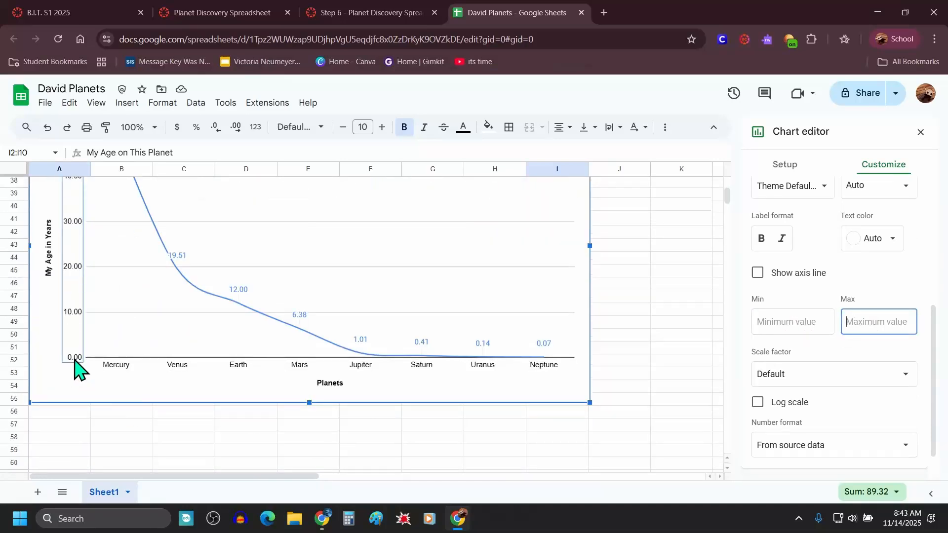
{"action": "scroll", "coordinate": [74, 365], "scroll_direction": "up", "scroll_amount": 3}
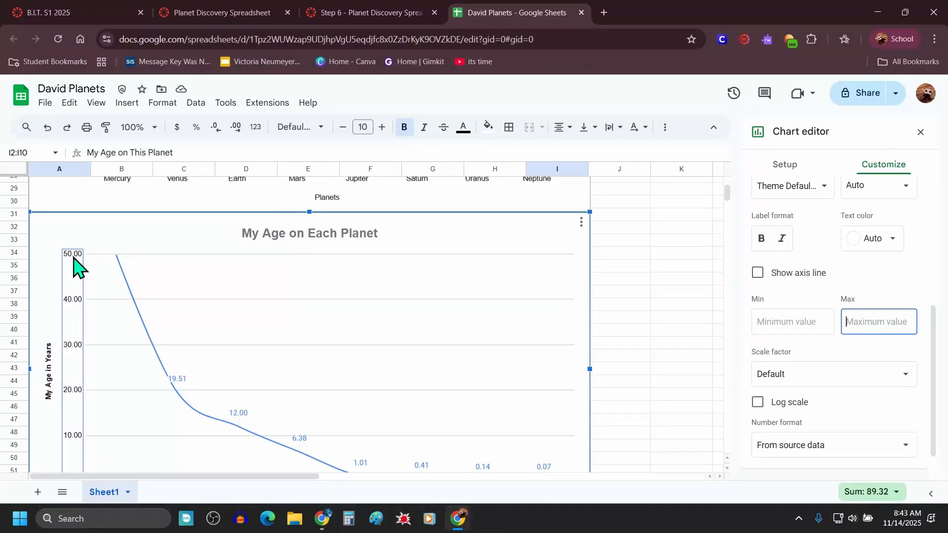
{"action": "left_click", "coordinate": [775, 323]}
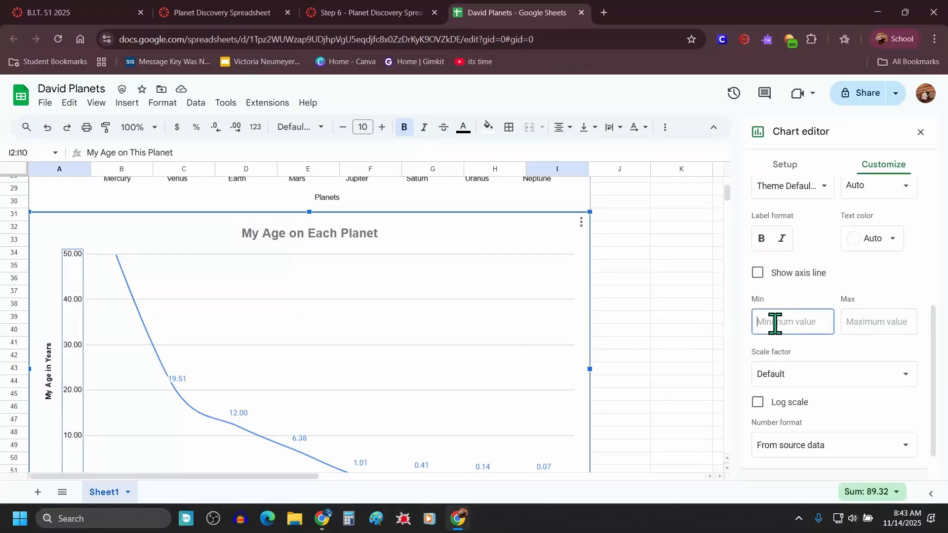
{"action": "left_click", "coordinate": [899, 320]}
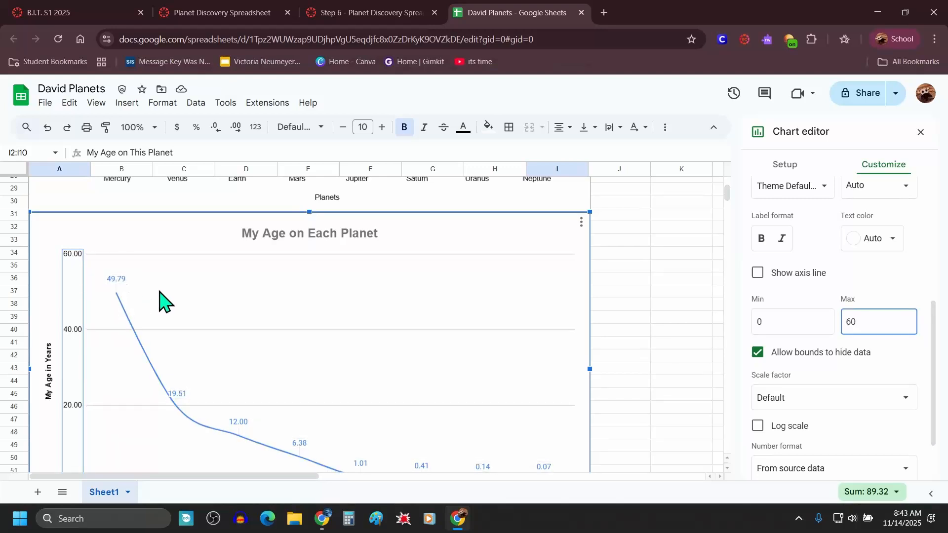
{"action": "scroll", "coordinate": [131, 303], "scroll_direction": "down", "scroll_amount": 2}
{"action": "scroll", "coordinate": [140, 292], "scroll_direction": "up", "scroll_amount": 1}
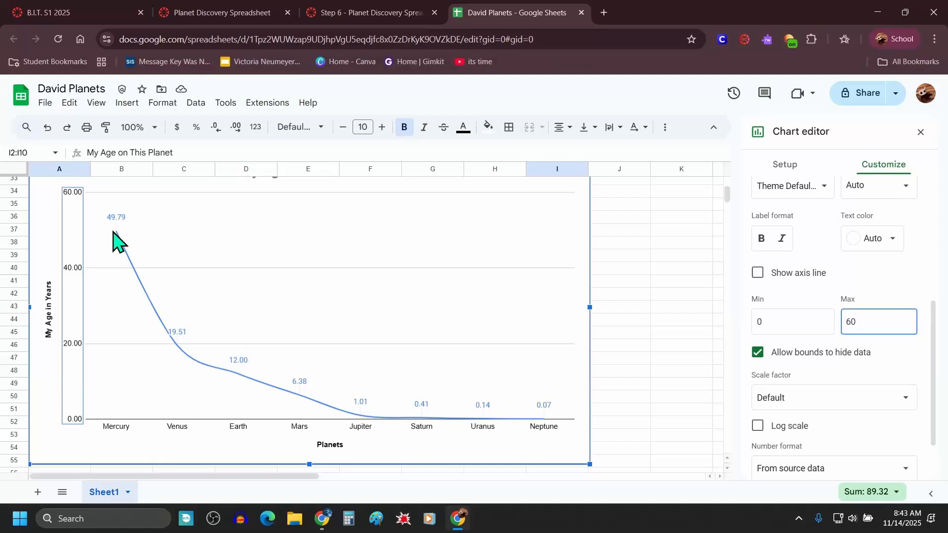
{"action": "scroll", "coordinate": [126, 262], "scroll_direction": "up", "scroll_amount": 1}
{"action": "scroll", "coordinate": [117, 292], "scroll_direction": "down", "scroll_amount": 1}
{"action": "left_click", "coordinate": [920, 133]}
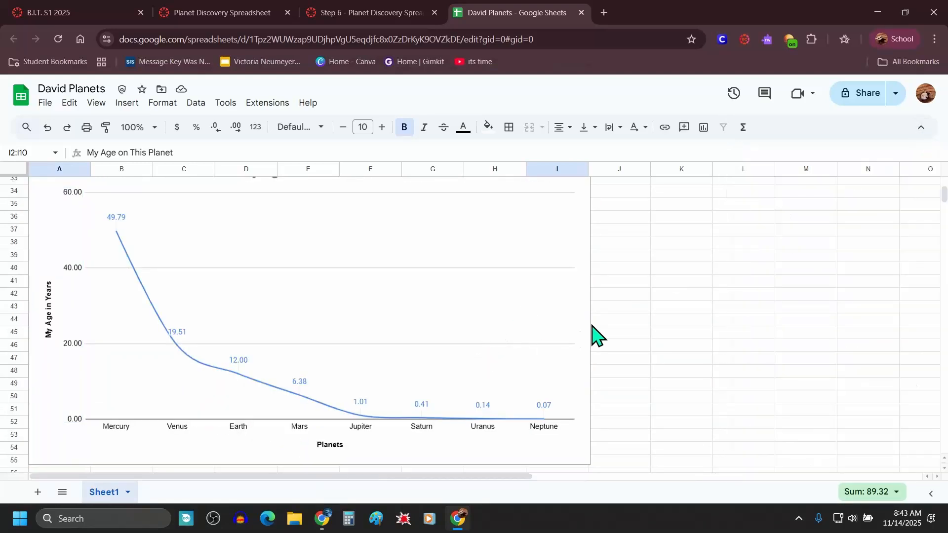
Step: Zoom the browser out and review the data table and both charts together
{"action": "scroll", "coordinate": [595, 336], "scroll_direction": "up", "scroll_amount": 5}
{"action": "key", "text": "ctrl+minus"}
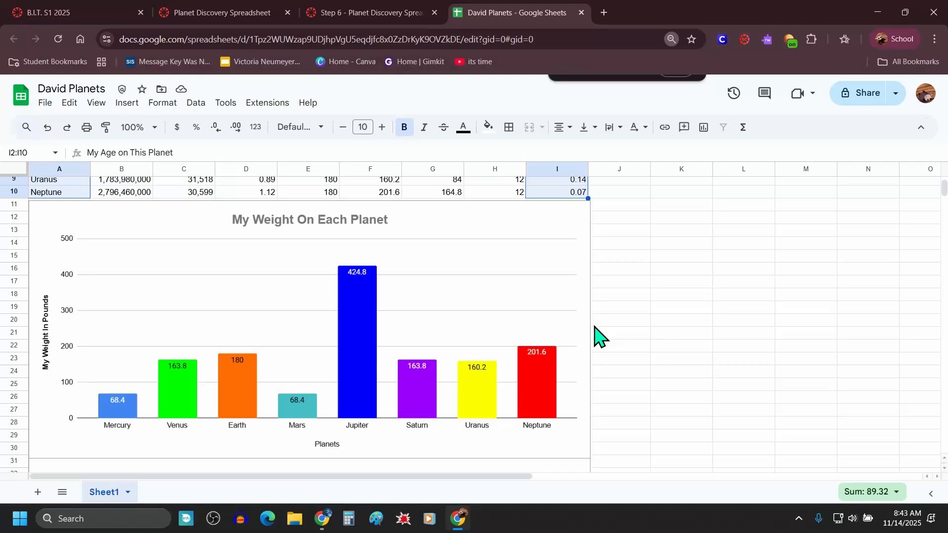
{"action": "key", "text": "ctrl+minus"}
{"action": "key", "text": "ctrl+minus"}
{"action": "key", "text": "ctrl+minus"}
{"action": "scroll", "coordinate": [594, 335], "scroll_direction": "up", "scroll_amount": 3}
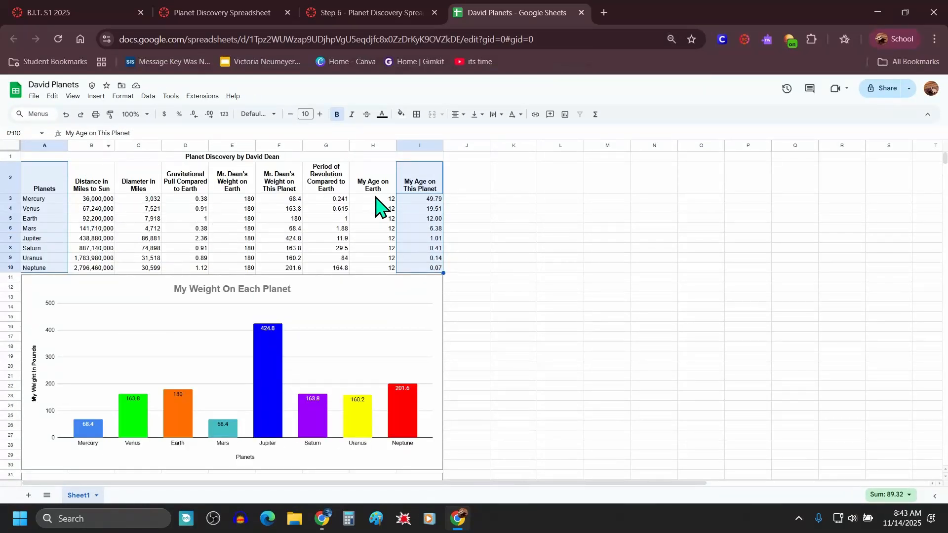
{"action": "left_click_drag", "start_coordinate": [375, 197], "coordinate": [388, 267]}
{"action": "scroll", "coordinate": [388, 269], "scroll_direction": "down", "scroll_amount": 2}
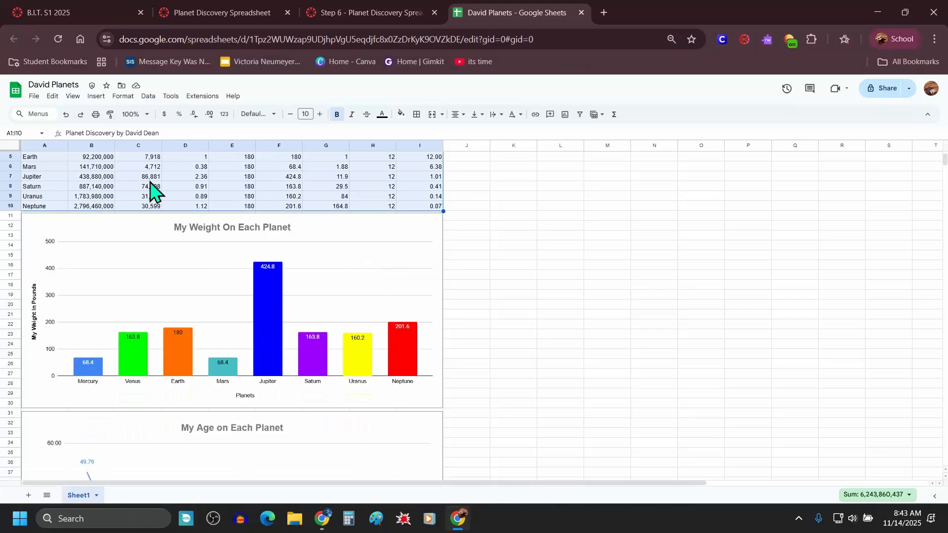
{"action": "scroll", "coordinate": [306, 321], "scroll_direction": "down", "scroll_amount": 6}
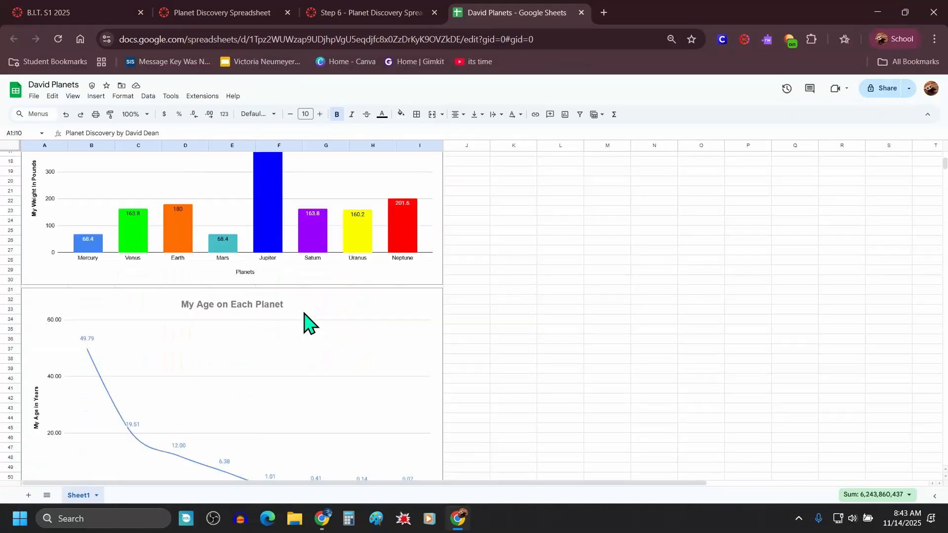
{"action": "left_click", "coordinate": [102, 256]}
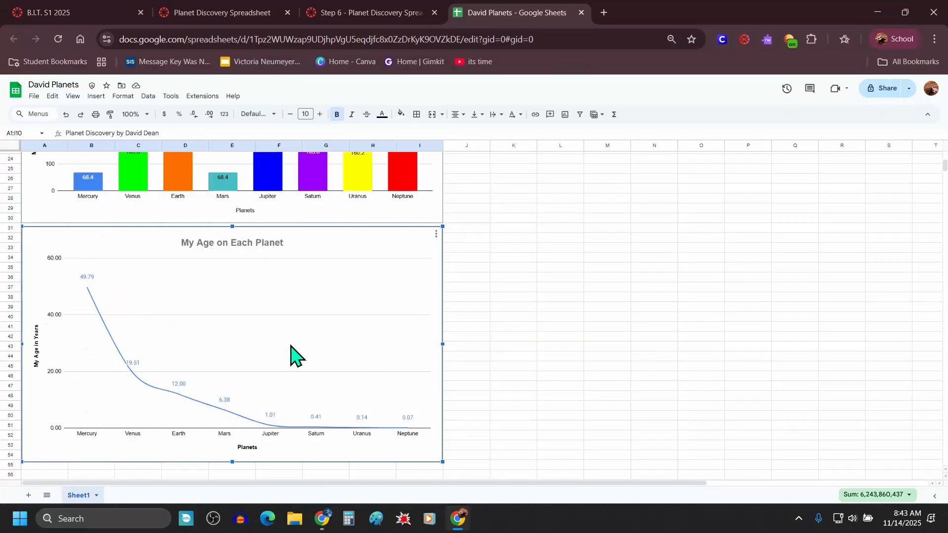
{"action": "scroll", "coordinate": [292, 355], "scroll_direction": "down", "scroll_amount": 3}
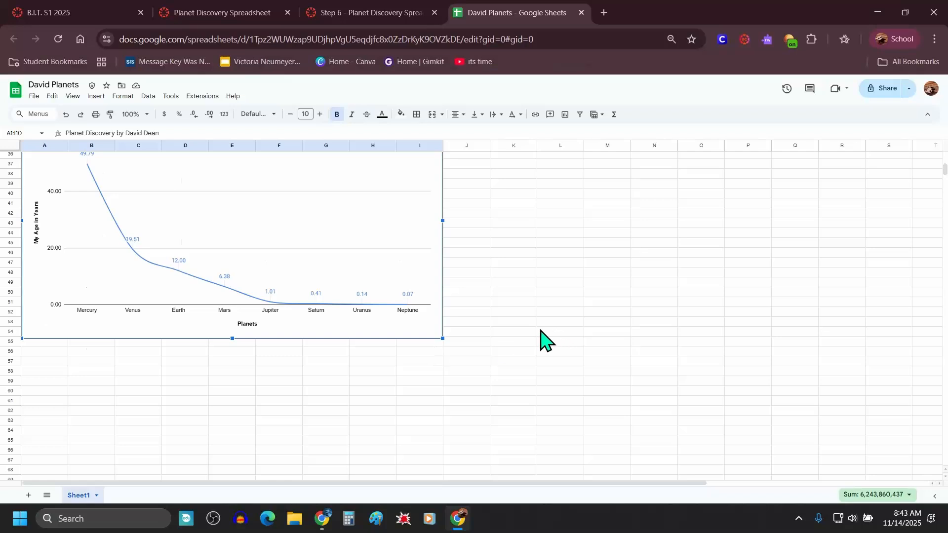
{"action": "scroll", "coordinate": [528, 330], "scroll_direction": "up", "scroll_amount": 8}
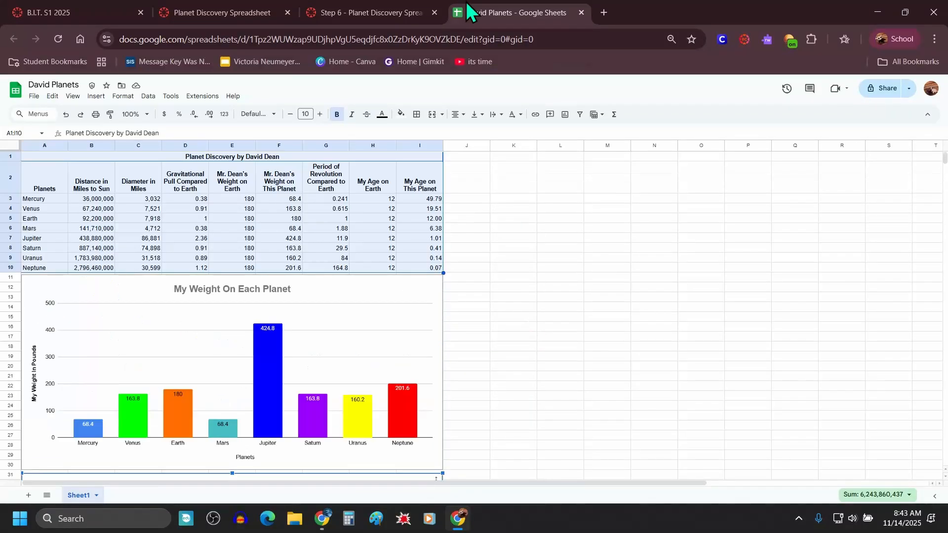
Step: Scroll through the sheet to review the data table and both finished charts
{"action": "left_click", "coordinate": [408, 19]}
{"action": "scroll", "coordinate": [619, 341], "scroll_direction": "down", "scroll_amount": 6}
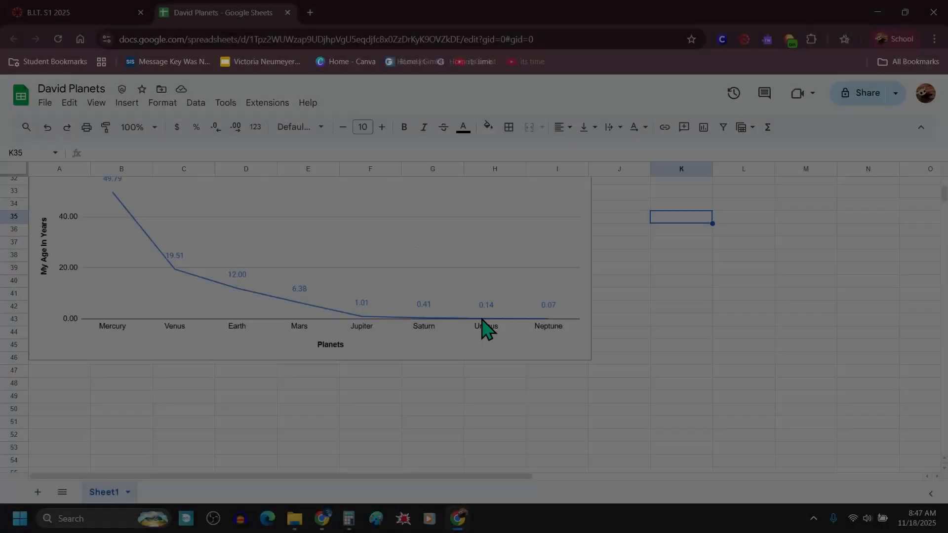
{"action": "scroll", "coordinate": [486, 328], "scroll_direction": "up", "scroll_amount": 3}
{"action": "left_click", "coordinate": [362, 291]}
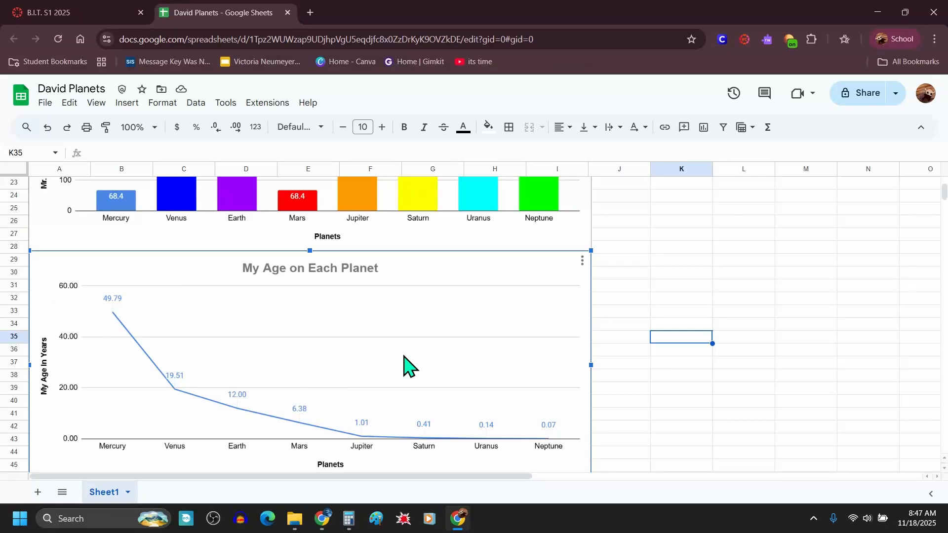
{"action": "scroll", "coordinate": [404, 365], "scroll_direction": "up", "scroll_amount": 5}
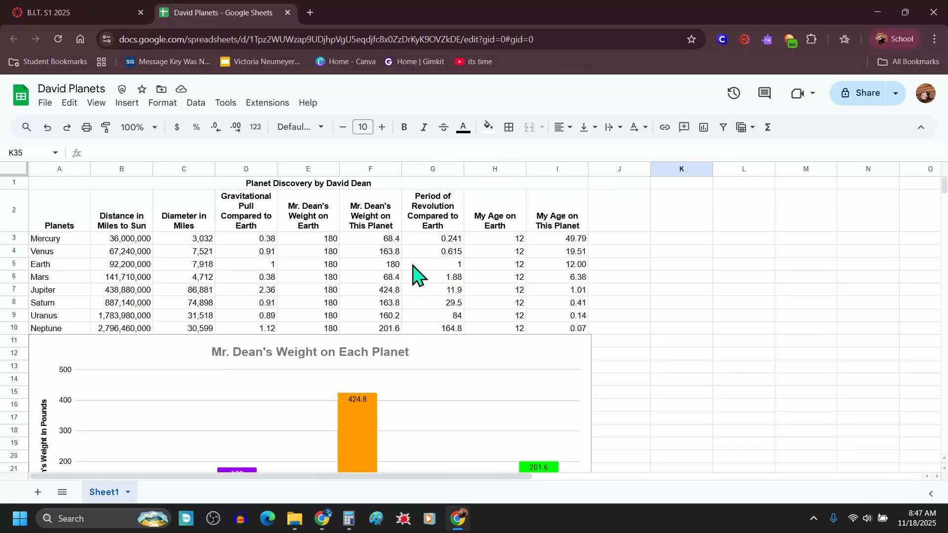
Step: Open the Planet Discovery Spreadsheet assignment from the course's due dates list
{"action": "left_click", "coordinate": [83, 10]}
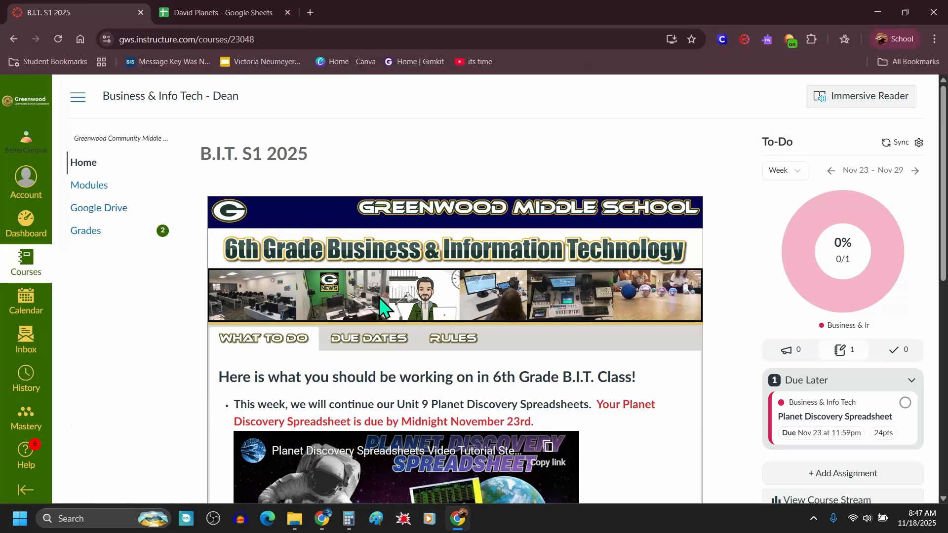
{"action": "left_click", "coordinate": [363, 340]}
{"action": "scroll", "coordinate": [385, 335], "scroll_direction": "down", "scroll_amount": 3}
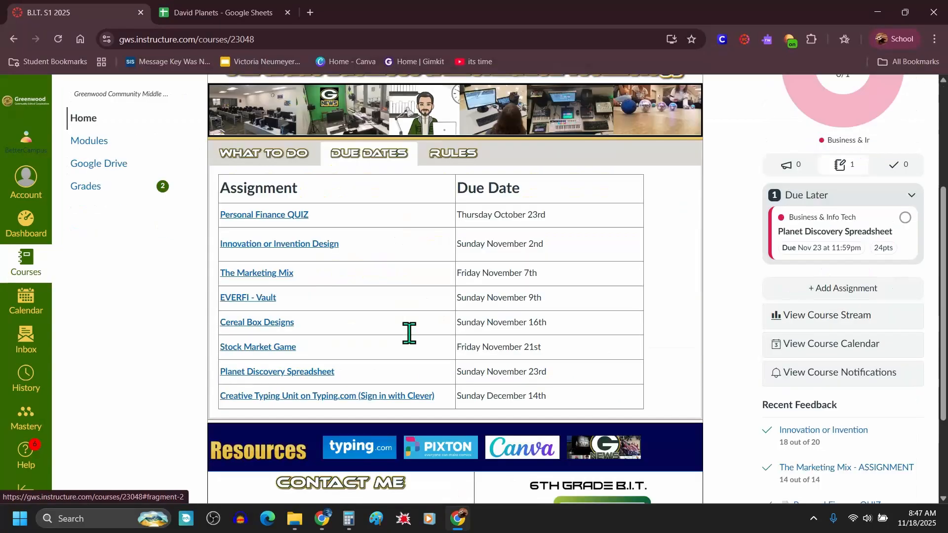
{"action": "left_click", "coordinate": [291, 395]}
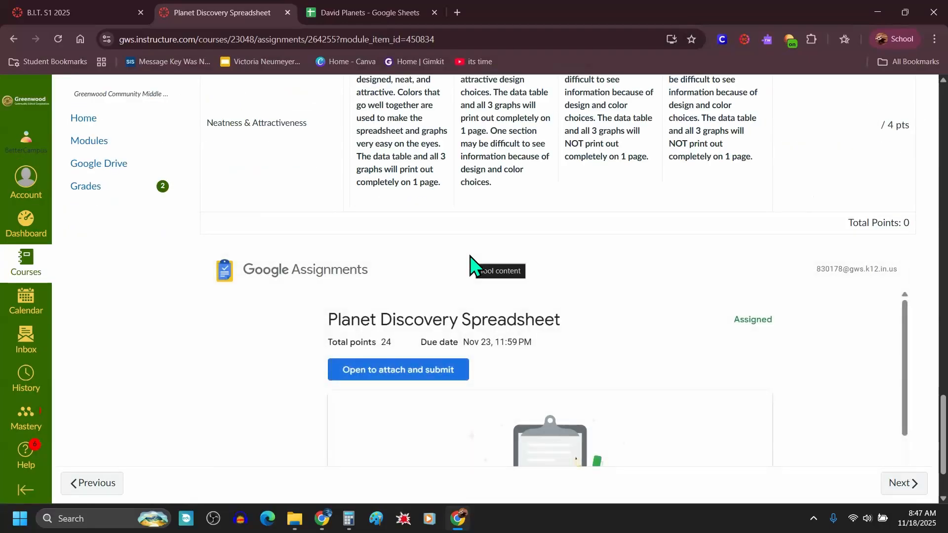
Step: Open the Step 7 "Jazz it Up" instructions page from the assignment's step links
{"action": "scroll", "coordinate": [470, 256], "scroll_direction": "up", "scroll_amount": 15}
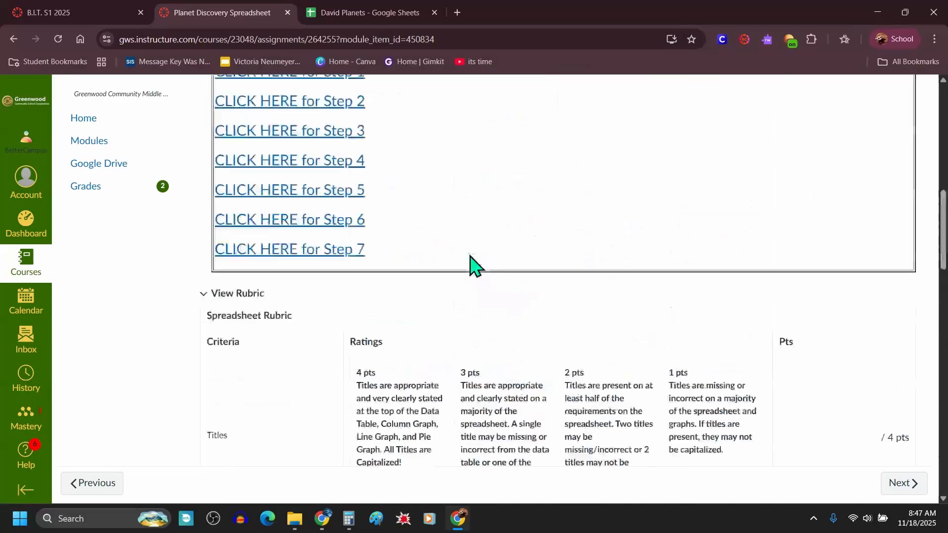
{"action": "left_click_drag", "start_coordinate": [380, 387], "coordinate": [214, 376]}
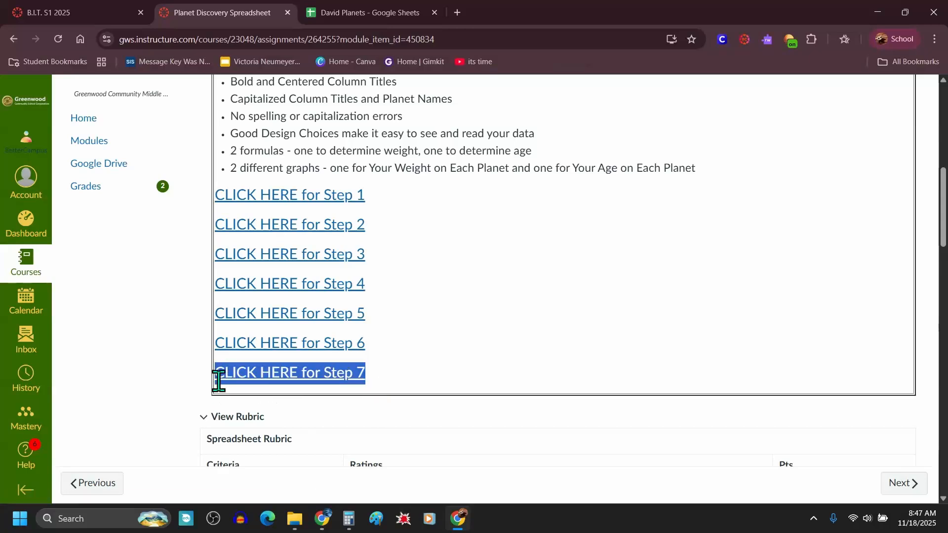
{"action": "left_click", "coordinate": [280, 382]}
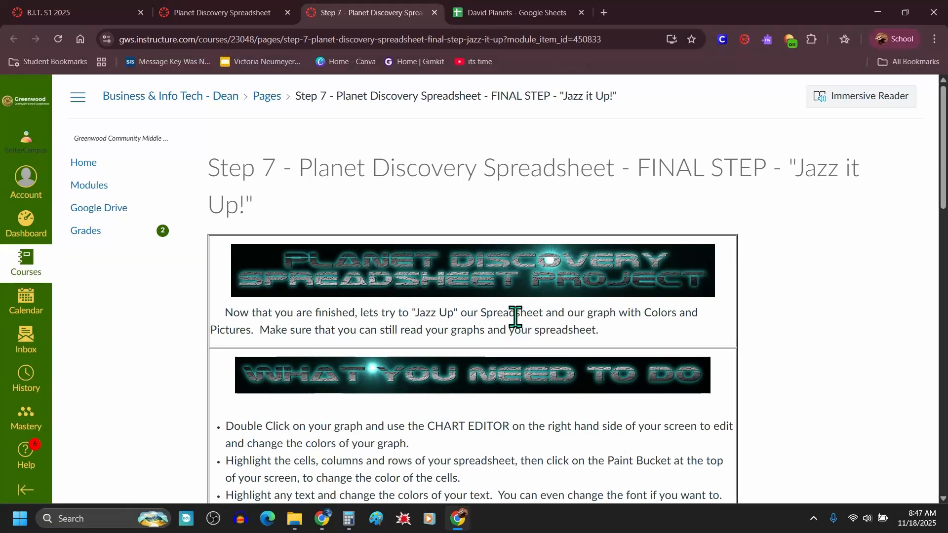
Step: Scroll through the Step 7 page to study the before and after example spreadsheets
{"action": "scroll", "coordinate": [514, 317], "scroll_direction": "down", "scroll_amount": 5}
{"action": "left_click_drag", "start_coordinate": [945, 198], "coordinate": [931, 268]}
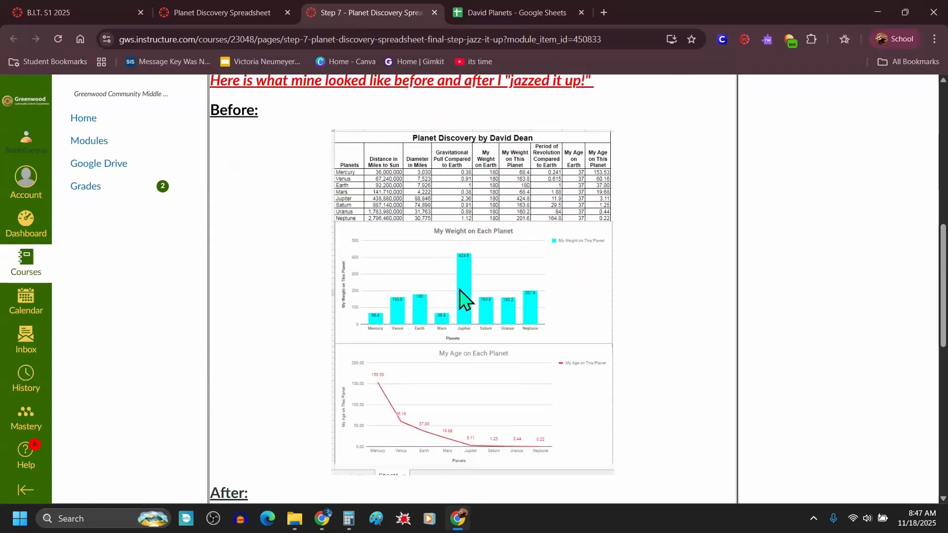
{"action": "scroll", "coordinate": [461, 376], "scroll_direction": "down", "scroll_amount": 1}
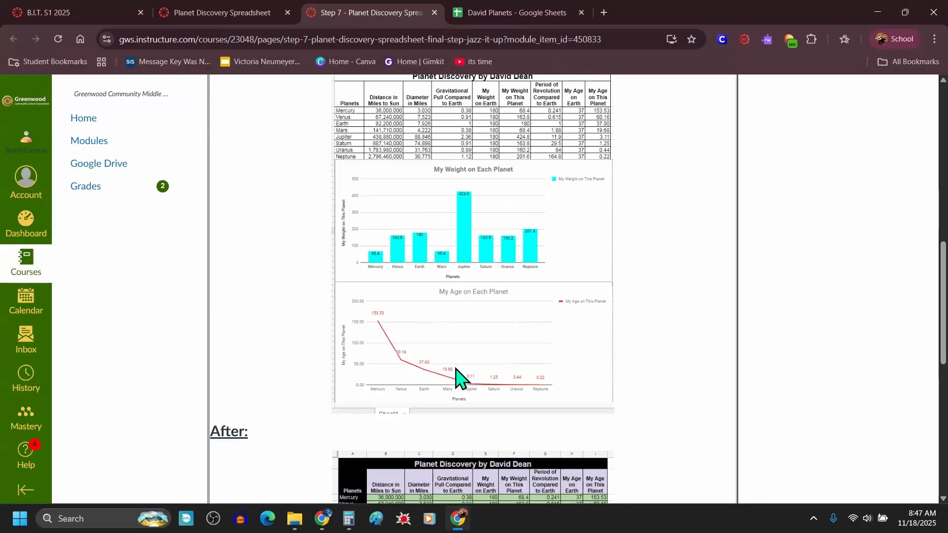
{"action": "scroll", "coordinate": [654, 332], "scroll_direction": "down", "scroll_amount": 2}
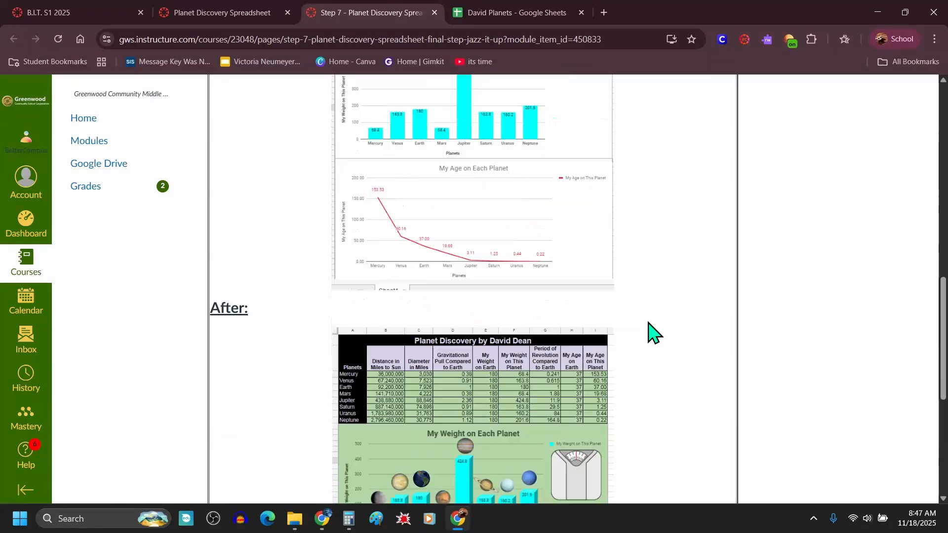
{"action": "scroll", "coordinate": [649, 332], "scroll_direction": "down", "scroll_amount": 4}
{"action": "scroll", "coordinate": [553, 289], "scroll_direction": "up", "scroll_amount": 2}
{"action": "scroll", "coordinate": [526, 279], "scroll_direction": "down", "scroll_amount": 1}
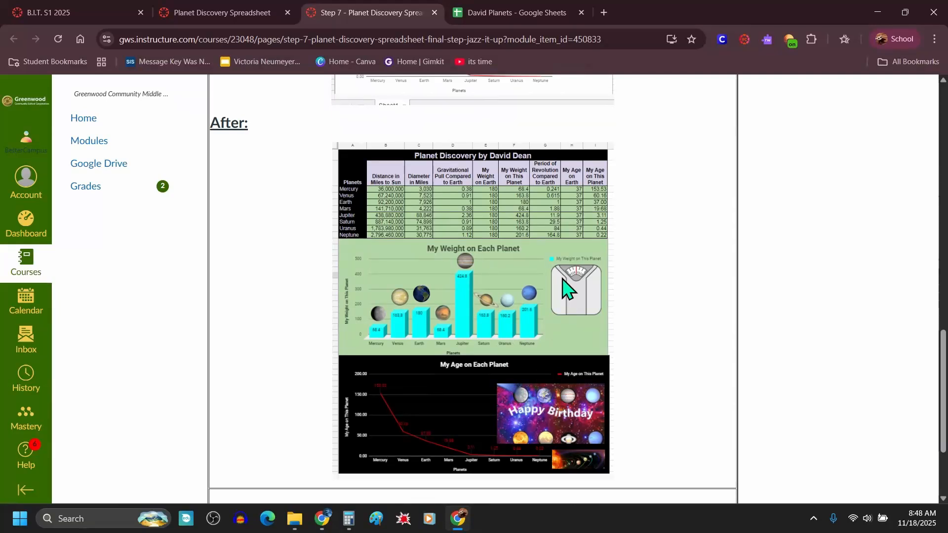
Step: Switch to the David Planets sheet and fill the title and header rows A1:I2 with light magenta 3
{"action": "left_click", "coordinate": [532, 8]}
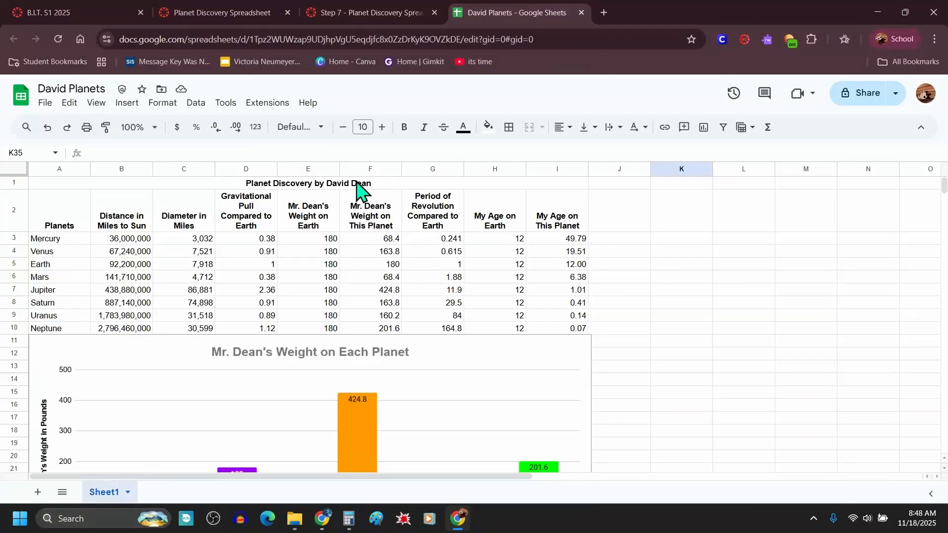
{"action": "left_click_drag", "start_coordinate": [356, 186], "coordinate": [348, 224]}
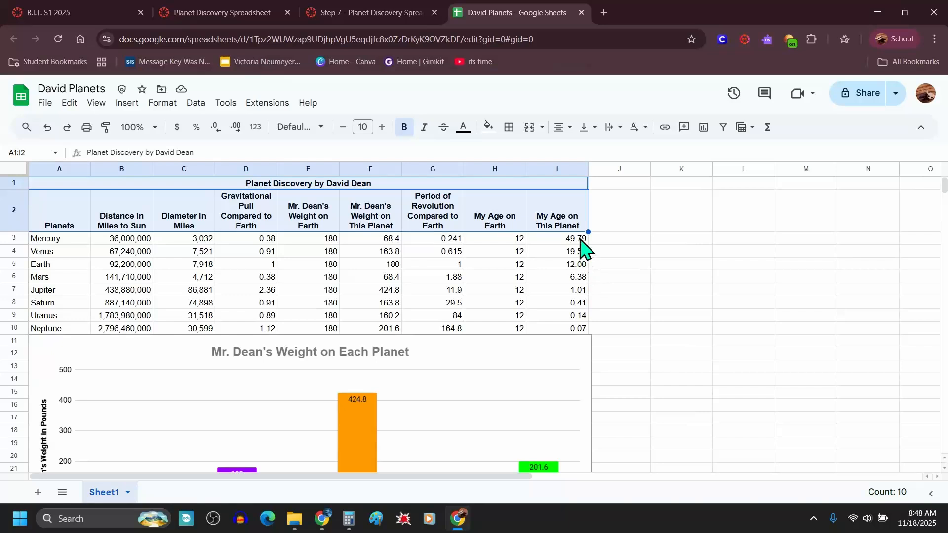
{"action": "left_click", "coordinate": [568, 278]}
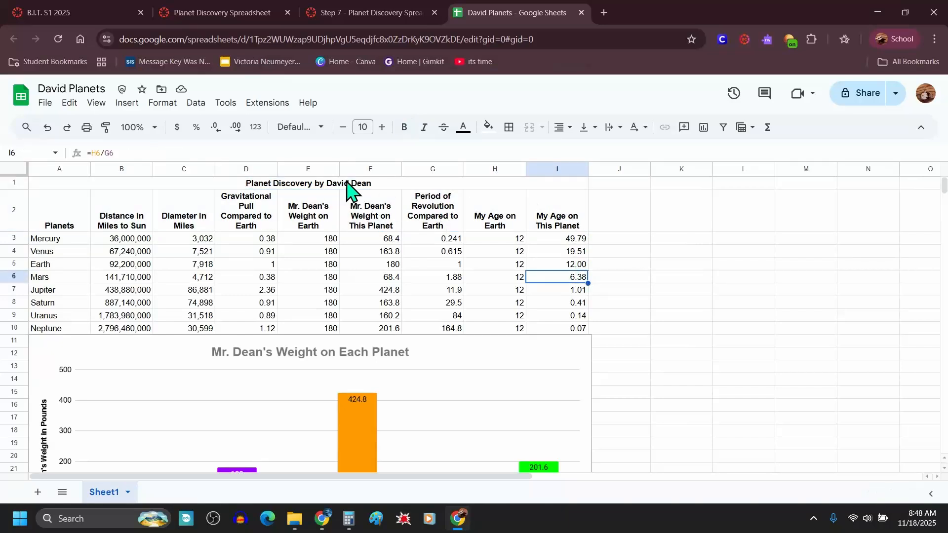
{"action": "left_click_drag", "start_coordinate": [348, 187], "coordinate": [350, 226]}
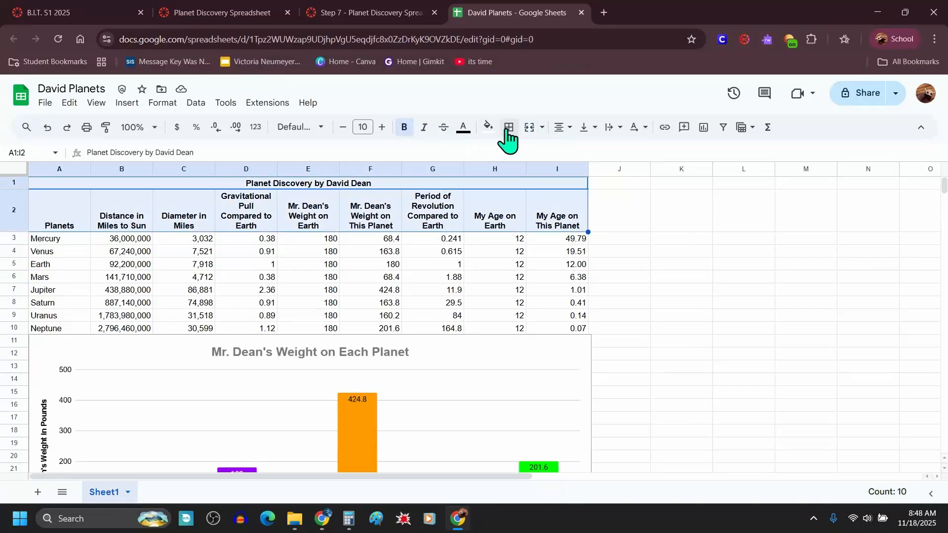
{"action": "left_click", "coordinate": [488, 129]}
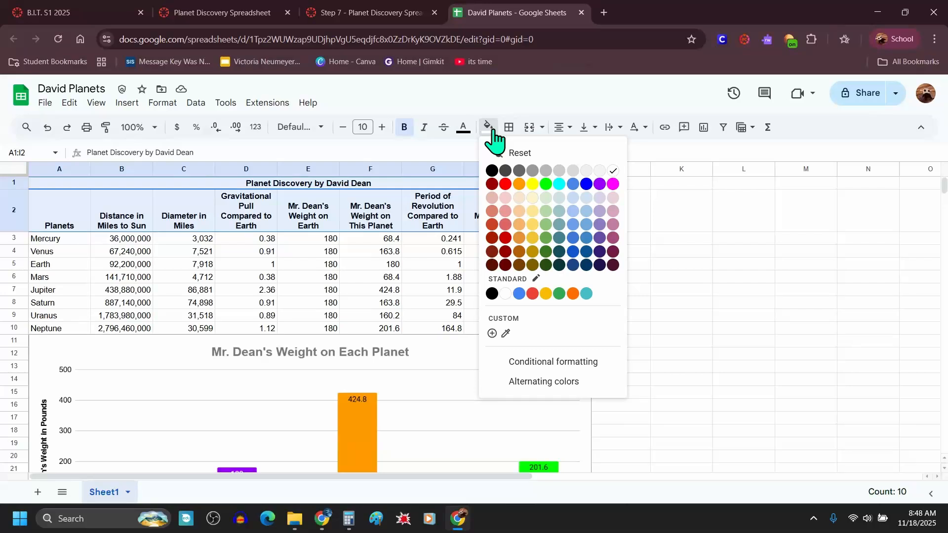
{"action": "left_click", "coordinate": [613, 199]}
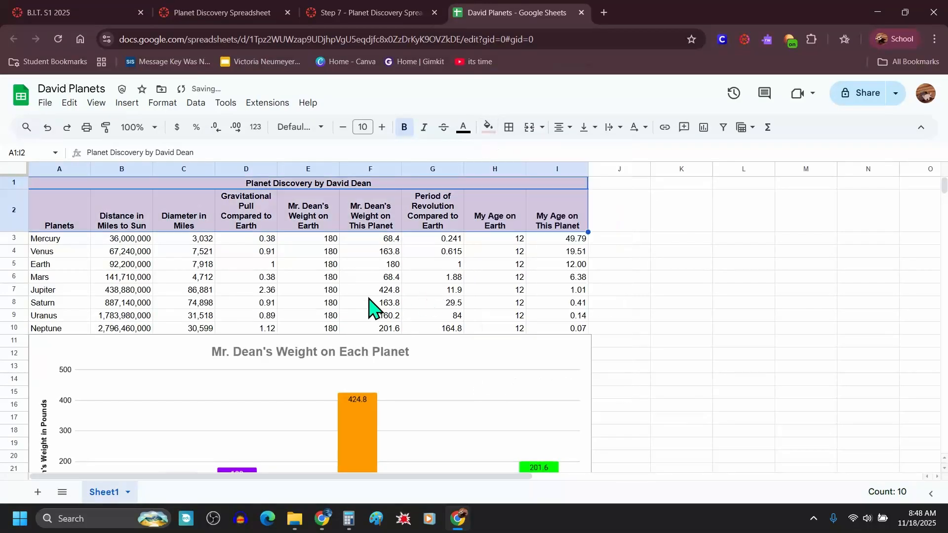
{"action": "left_click", "coordinate": [372, 291]}
Step: Fill the planet names in A2:A10 with the same light magenta 3 color
{"action": "left_click_drag", "start_coordinate": [53, 226], "coordinate": [51, 332]}
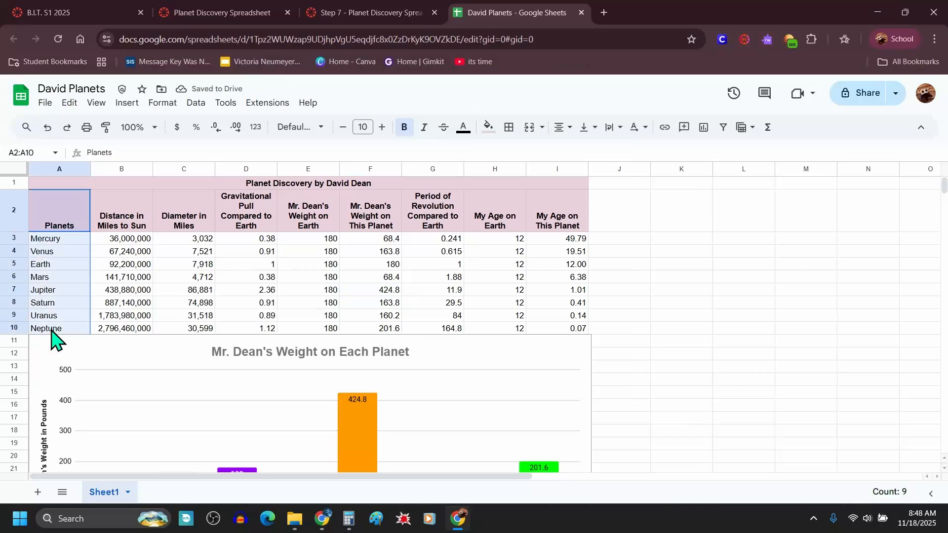
{"action": "left_click", "coordinate": [489, 127]}
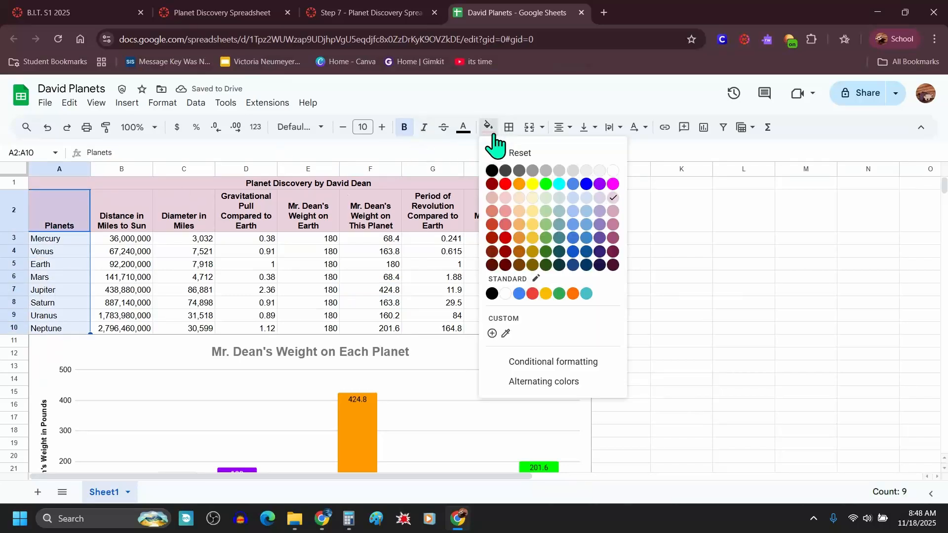
{"action": "left_click", "coordinate": [613, 199]}
{"action": "left_click", "coordinate": [496, 290]}
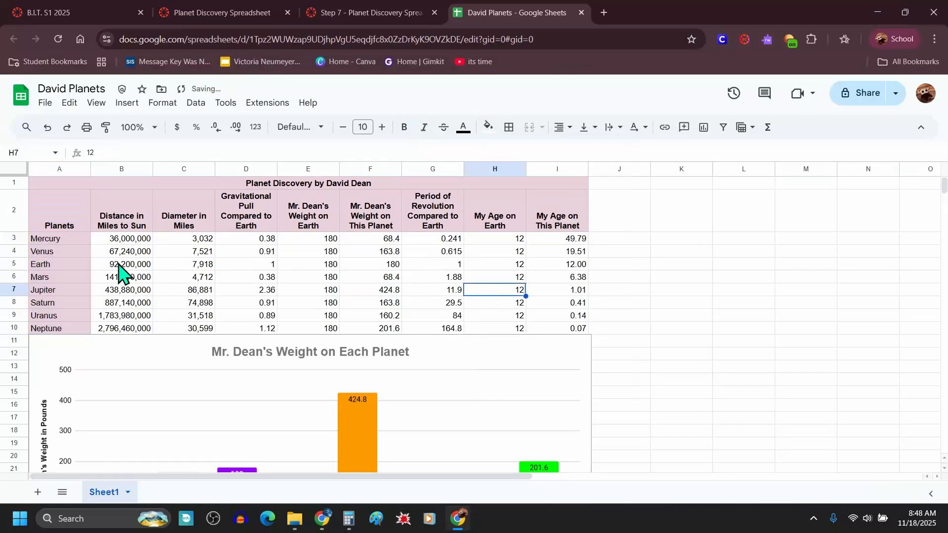
Step: Fill the data cells B3:I10 with light cornflower blue 3
{"action": "left_click_drag", "start_coordinate": [110, 240], "coordinate": [560, 330]}
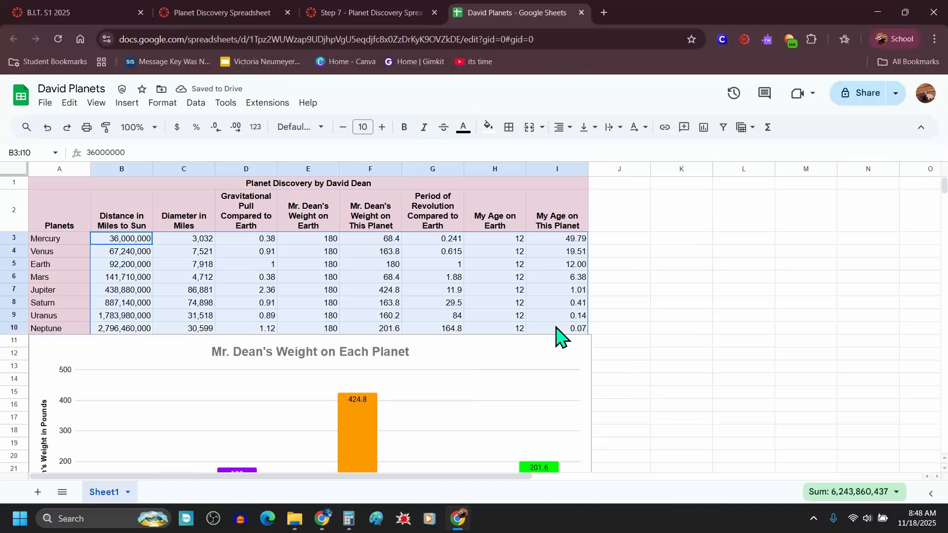
{"action": "left_click", "coordinate": [489, 129]}
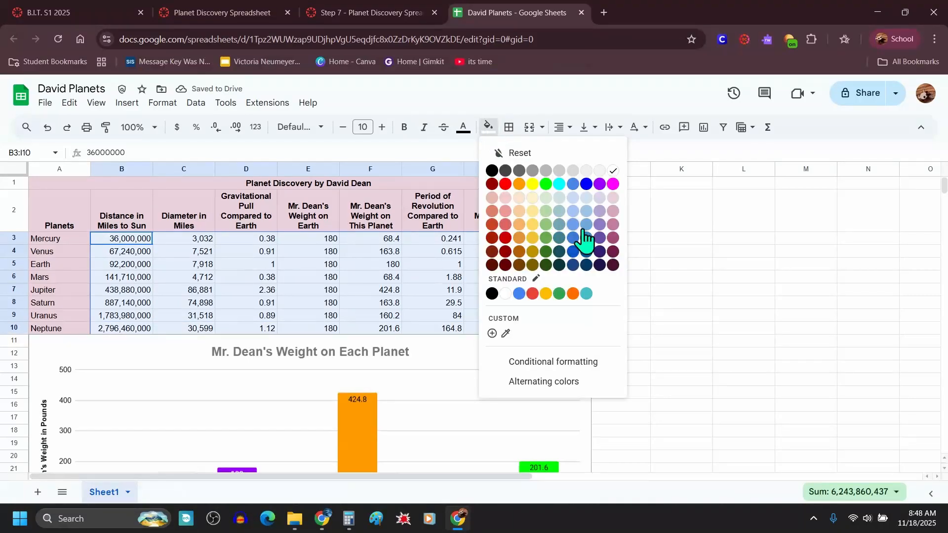
{"action": "left_click", "coordinate": [573, 199]}
{"action": "left_click", "coordinate": [664, 267]}
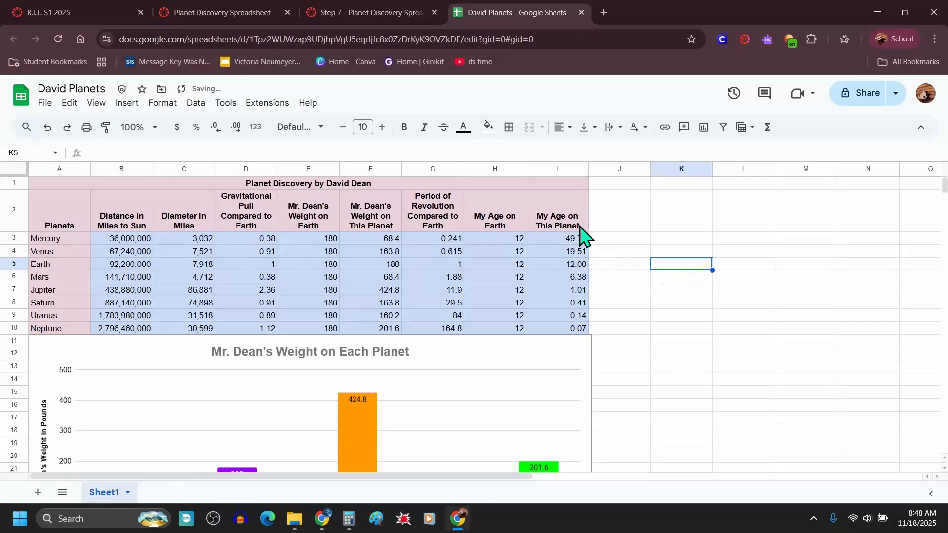
Step: Change the font of the title and header rows A1:I2 to Open Sans
{"action": "left_click_drag", "start_coordinate": [386, 185], "coordinate": [378, 219]}
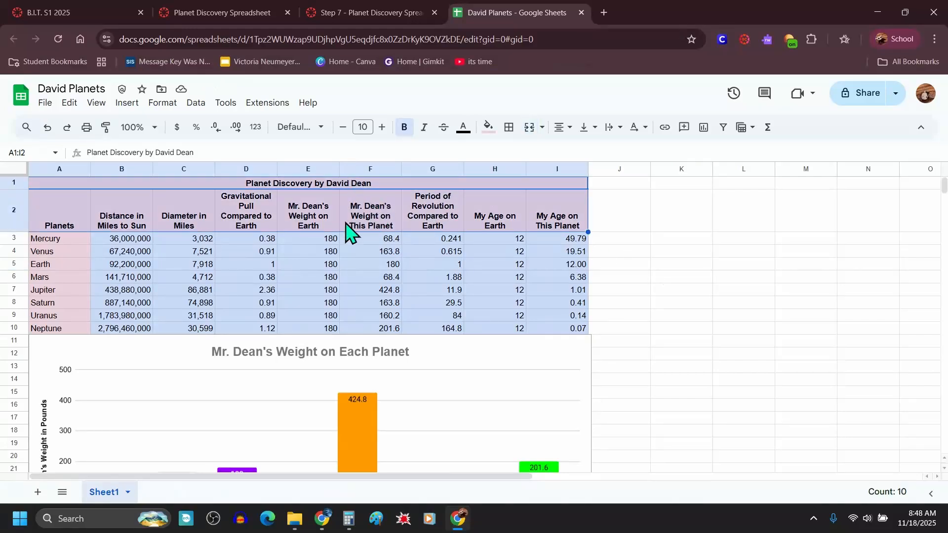
{"action": "left_click", "coordinate": [319, 129]}
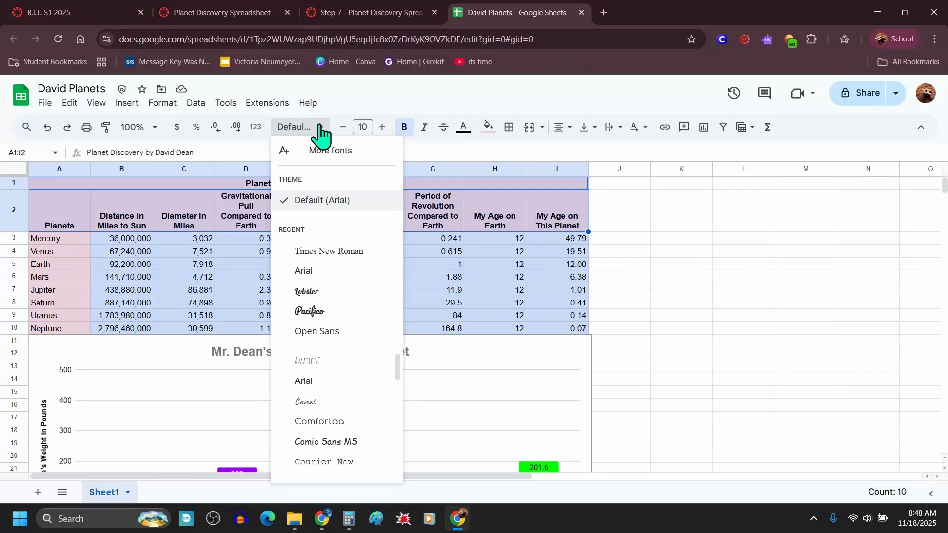
{"action": "left_click", "coordinate": [323, 272]}
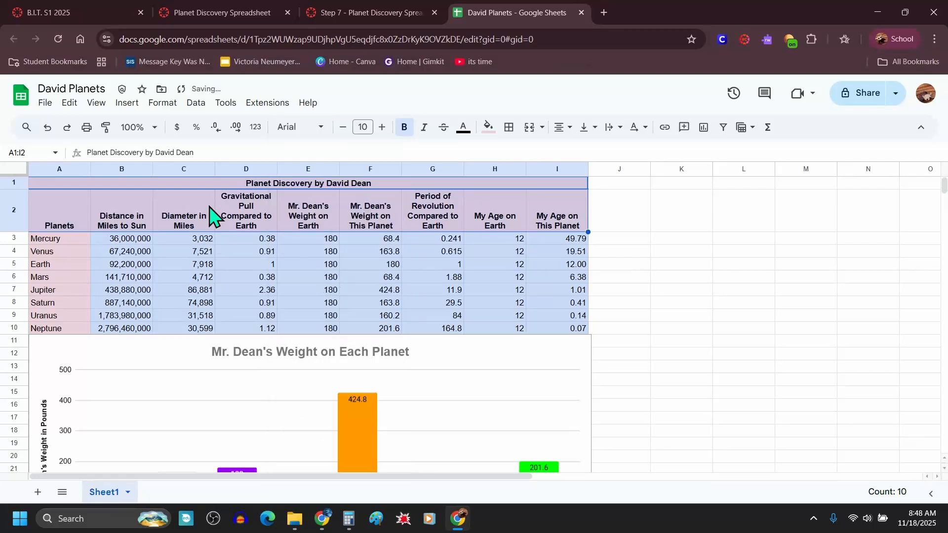
{"action": "left_click", "coordinate": [320, 129]}
{"action": "left_click", "coordinate": [339, 331]}
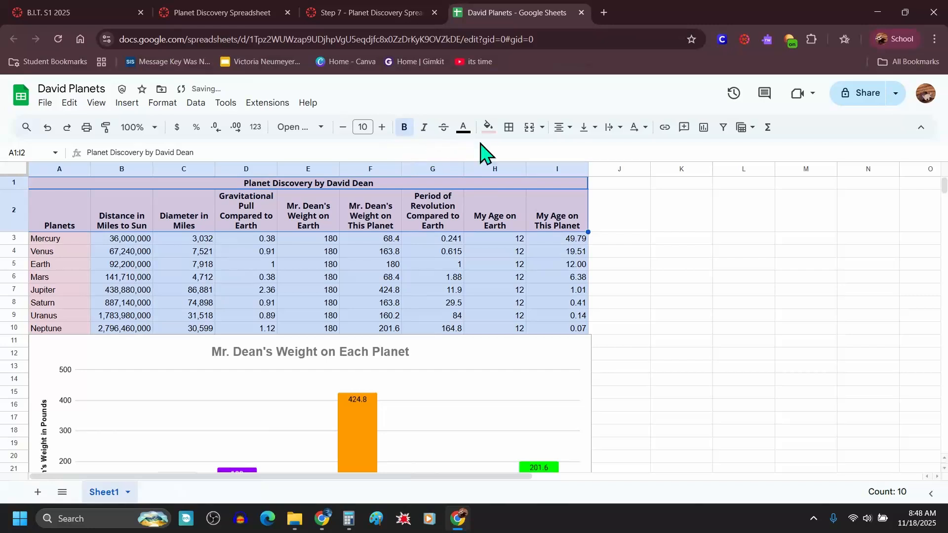
Step: Set the title and header text color to dark purple 2
{"action": "left_click", "coordinate": [463, 129]}
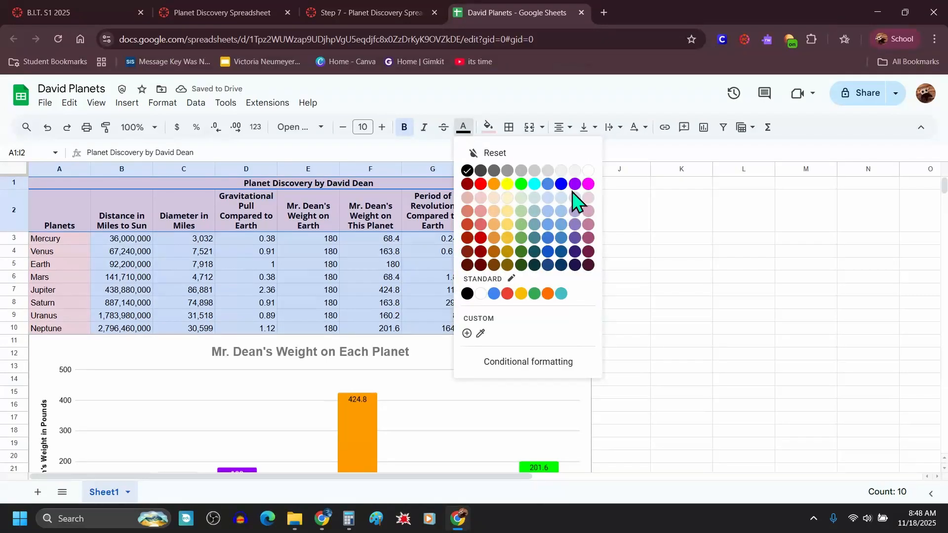
{"action": "left_click", "coordinate": [576, 252]}
{"action": "left_click", "coordinate": [372, 264]}
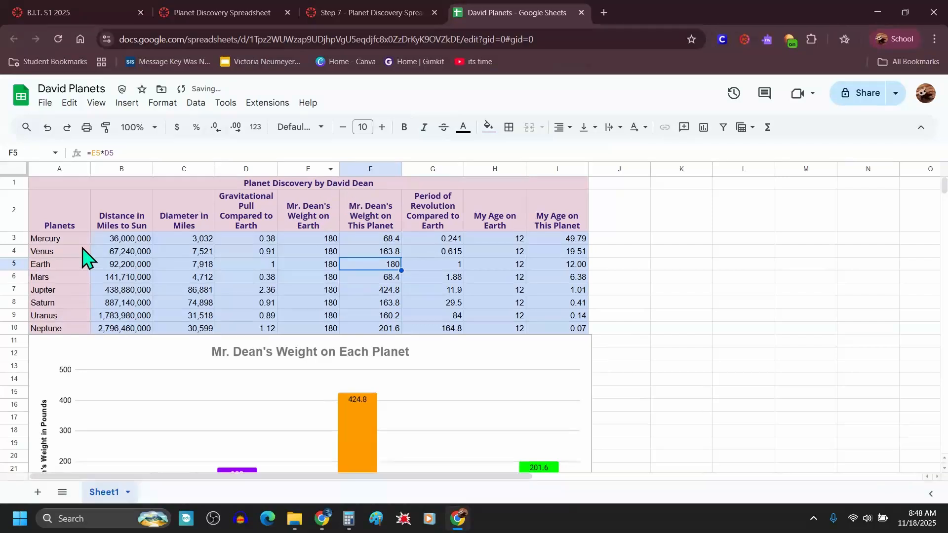
Step: Set the planet names in A2:A10 to dark purple 2 text
{"action": "left_click_drag", "start_coordinate": [62, 220], "coordinate": [56, 341]}
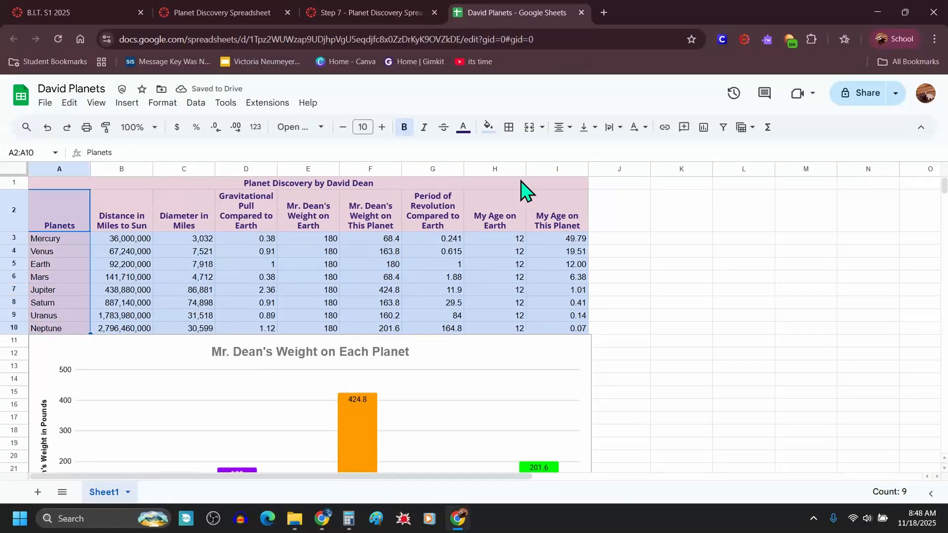
{"action": "left_click", "coordinate": [462, 129]}
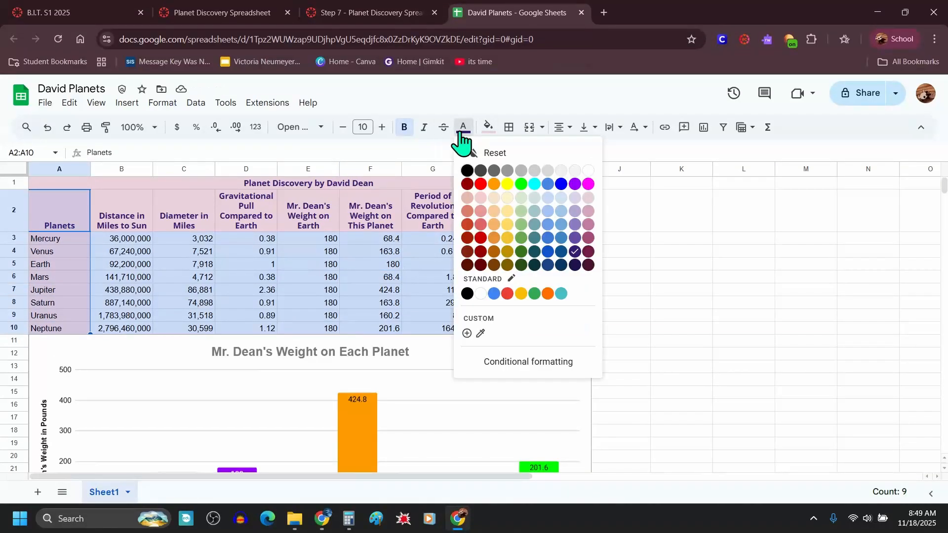
{"action": "left_click", "coordinate": [575, 252]}
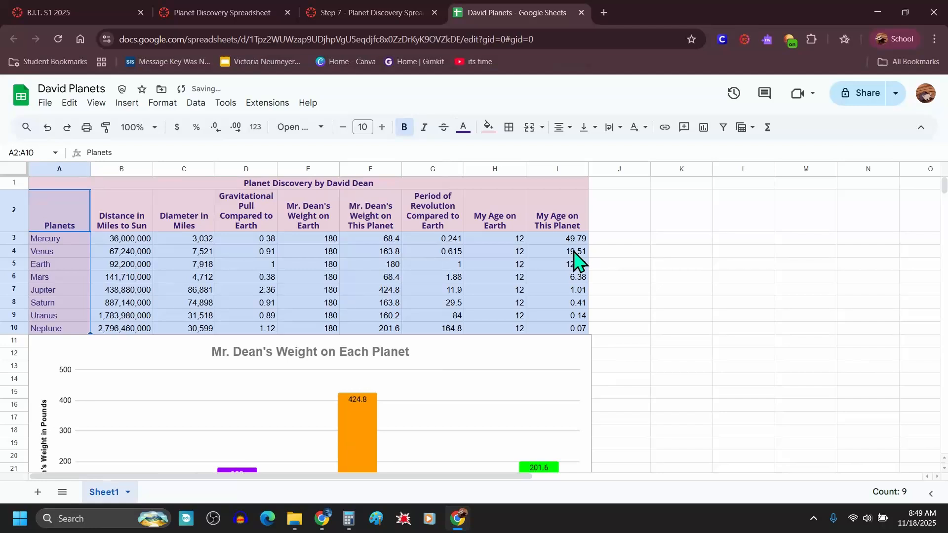
{"action": "left_click", "coordinate": [462, 277]}
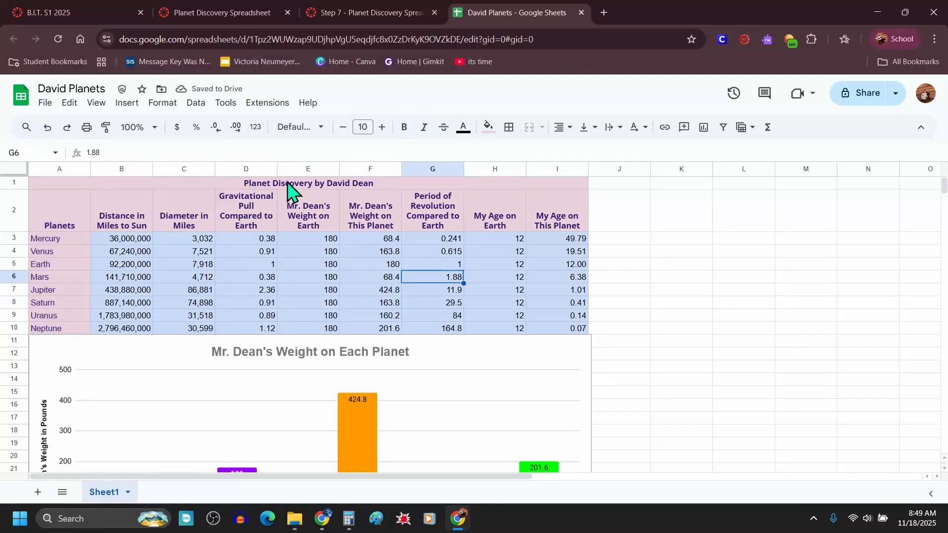
{"action": "left_click_drag", "start_coordinate": [289, 186], "coordinate": [296, 328]}
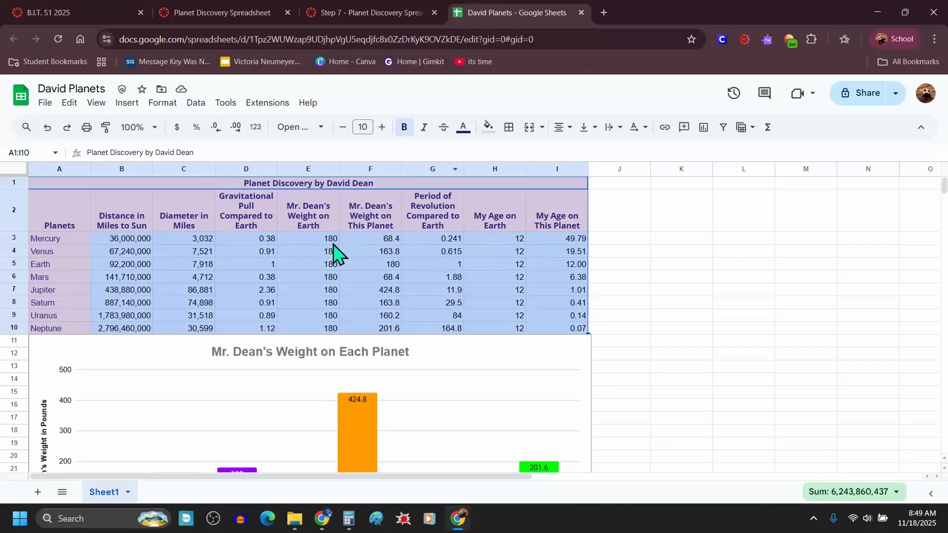
{"action": "left_click", "coordinate": [445, 230]}
{"action": "left_click", "coordinate": [628, 256]}
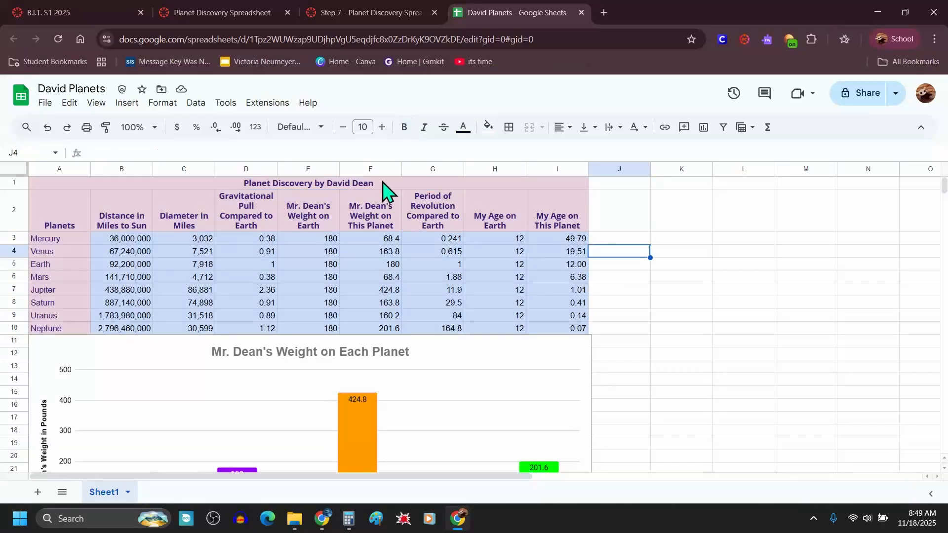
Step: Apply thick blue borders to all cells of the table A1:I10
{"action": "left_click_drag", "start_coordinate": [383, 182], "coordinate": [387, 337]}
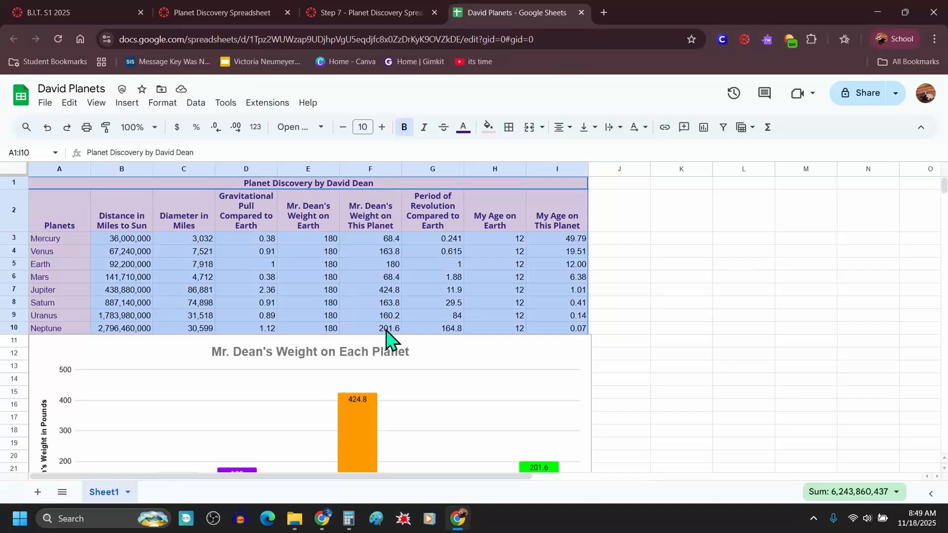
{"action": "left_click", "coordinate": [511, 130]}
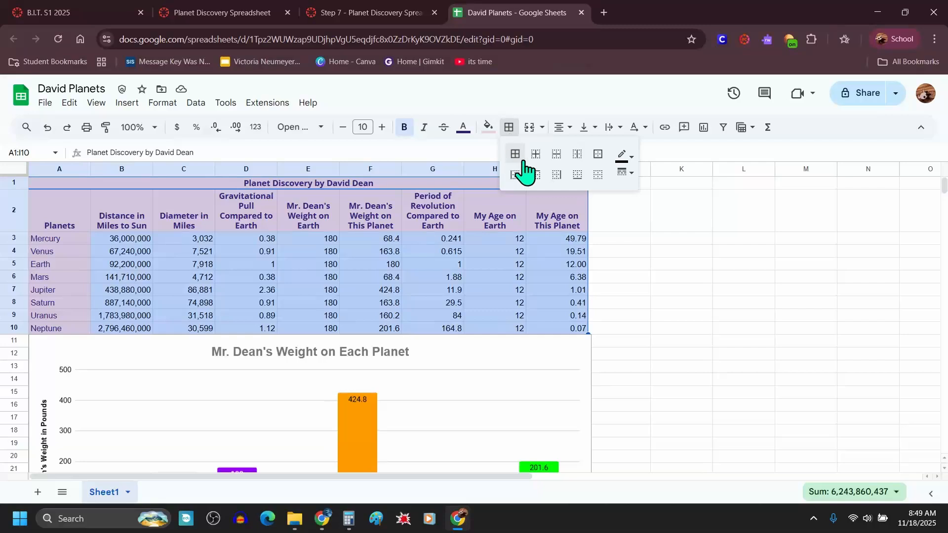
{"action": "left_click", "coordinate": [632, 157]}
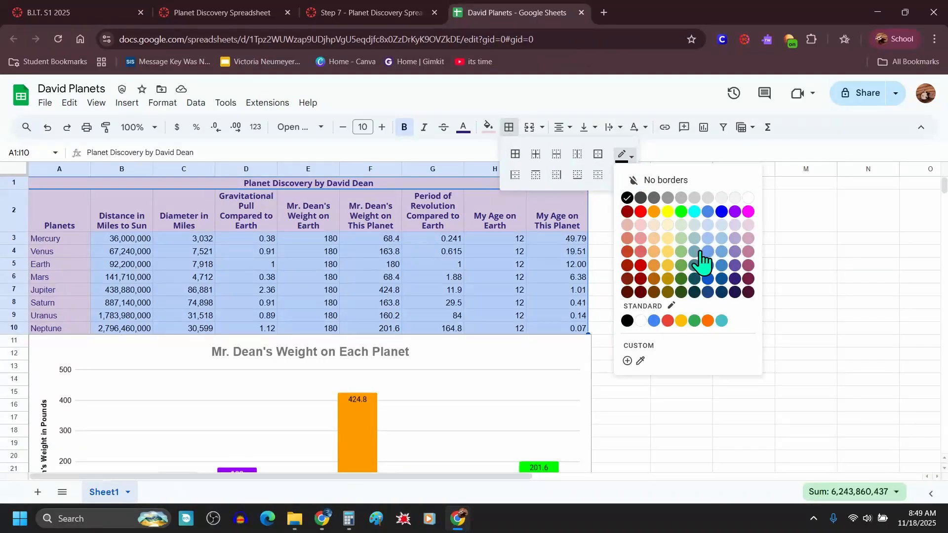
{"action": "left_click", "coordinate": [722, 212]}
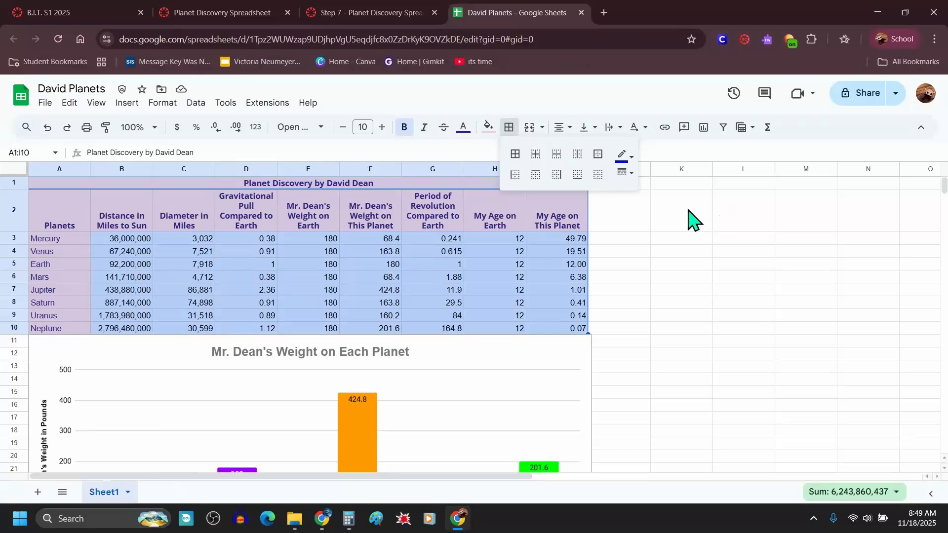
{"action": "left_click", "coordinate": [626, 174]}
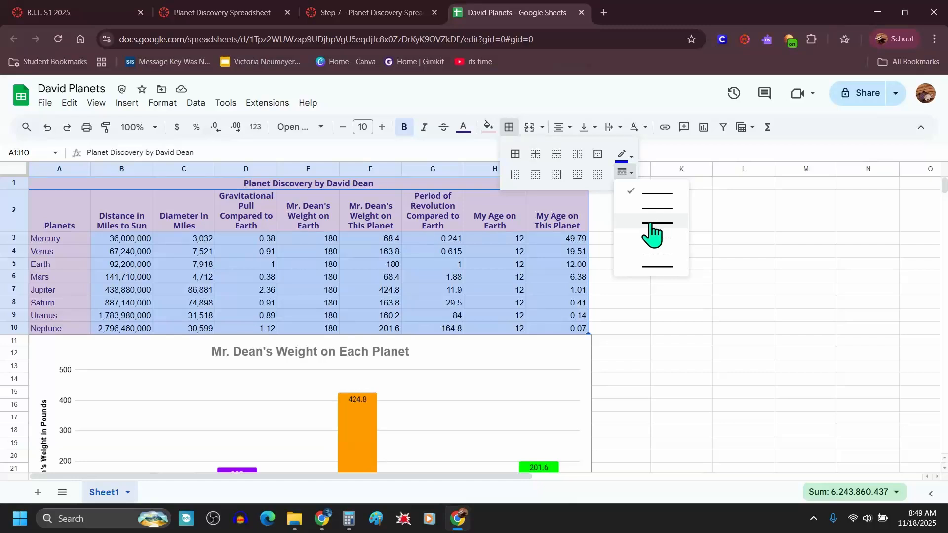
{"action": "left_click", "coordinate": [656, 223]}
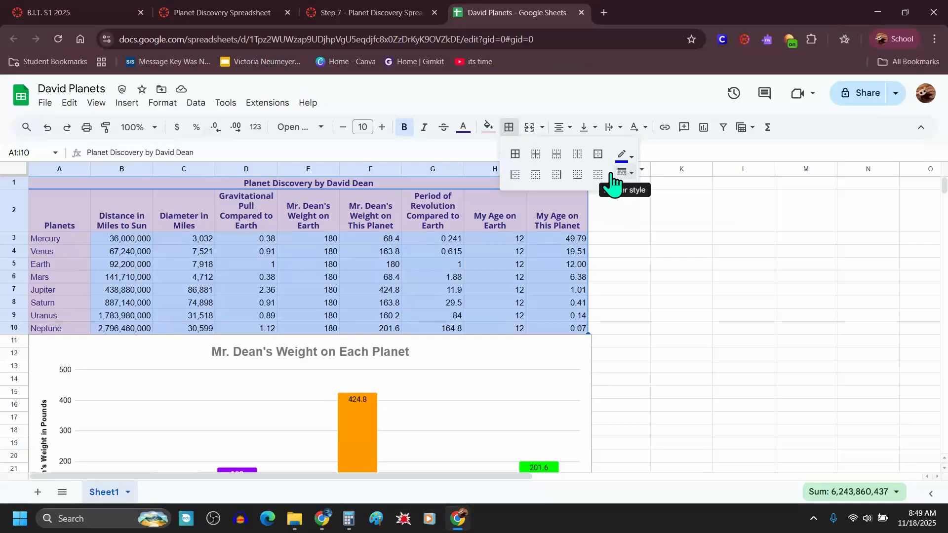
{"action": "left_click", "coordinate": [516, 163]}
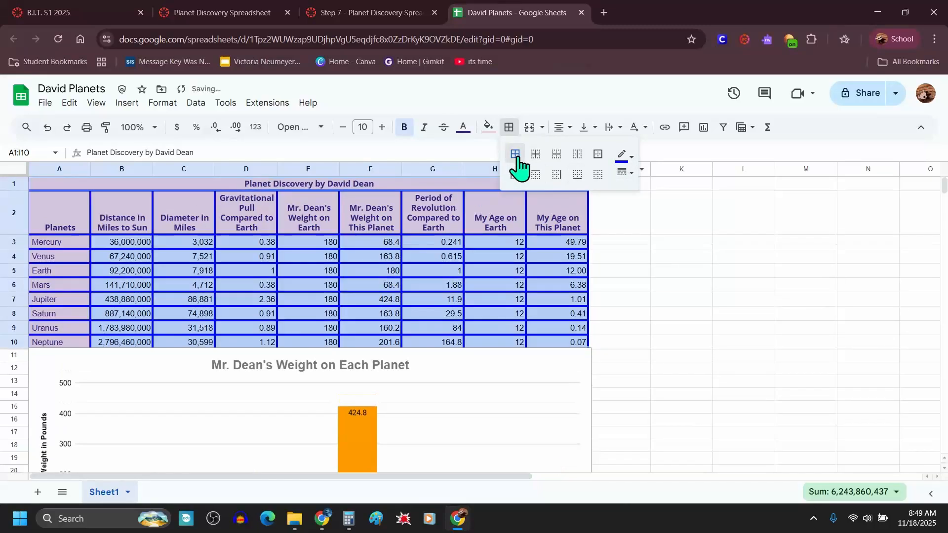
{"action": "left_click", "coordinate": [639, 331]}
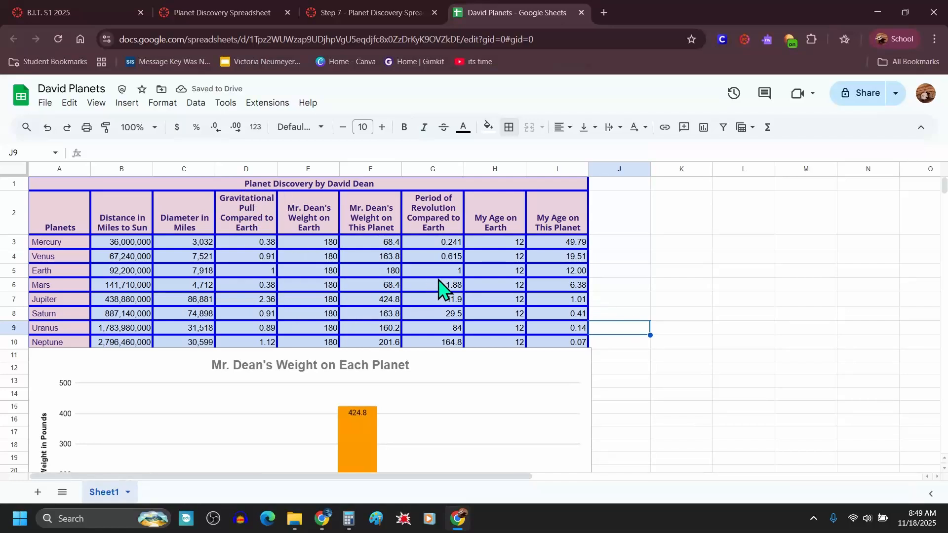
Step: Fill the title and header rows A1:I2 with black and set their text color to white
{"action": "left_click", "coordinate": [388, 185]}
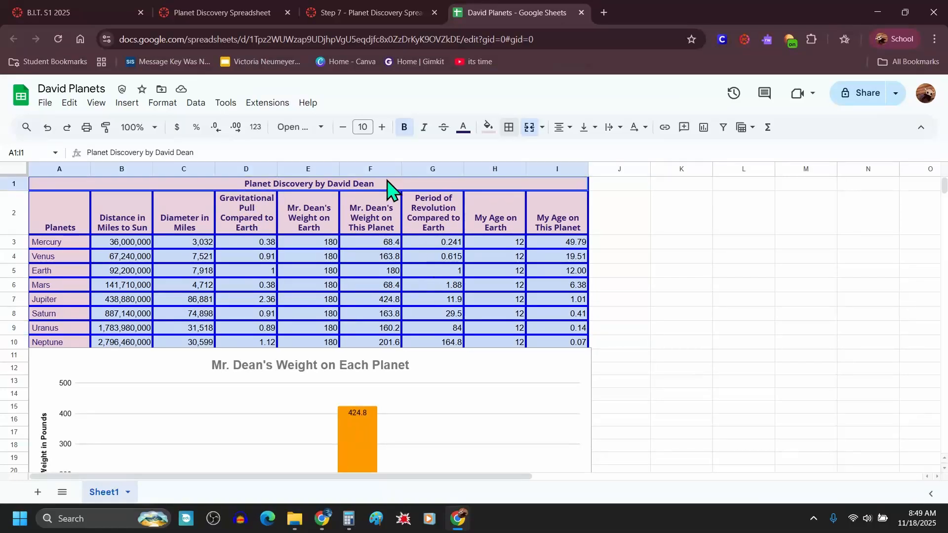
{"action": "left_click_drag", "start_coordinate": [388, 185], "coordinate": [401, 221]}
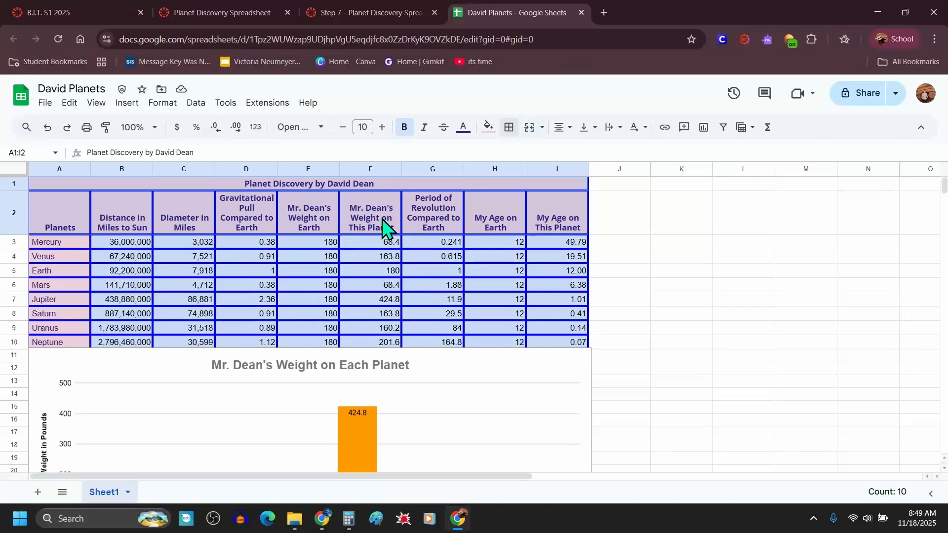
{"action": "left_click", "coordinate": [480, 129]}
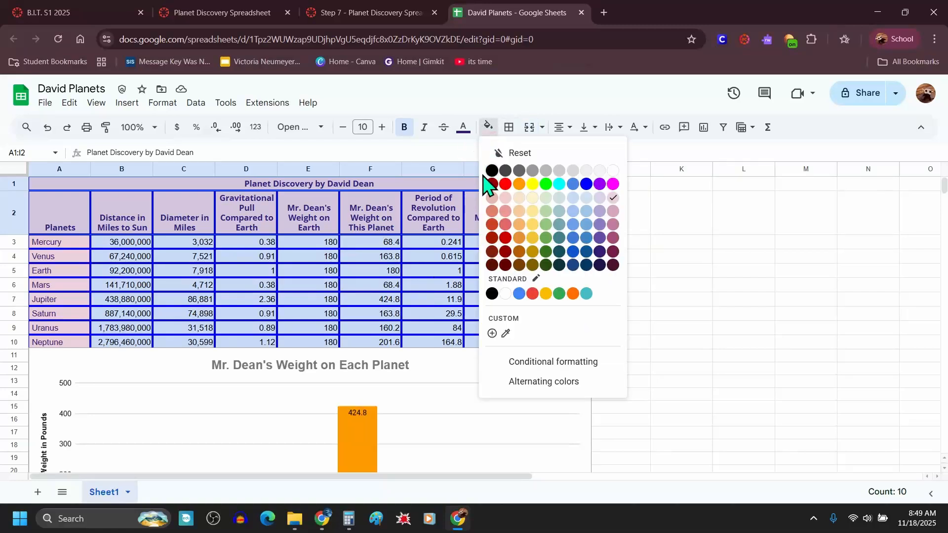
{"action": "left_click", "coordinate": [485, 179]}
{"action": "left_click", "coordinate": [465, 128]}
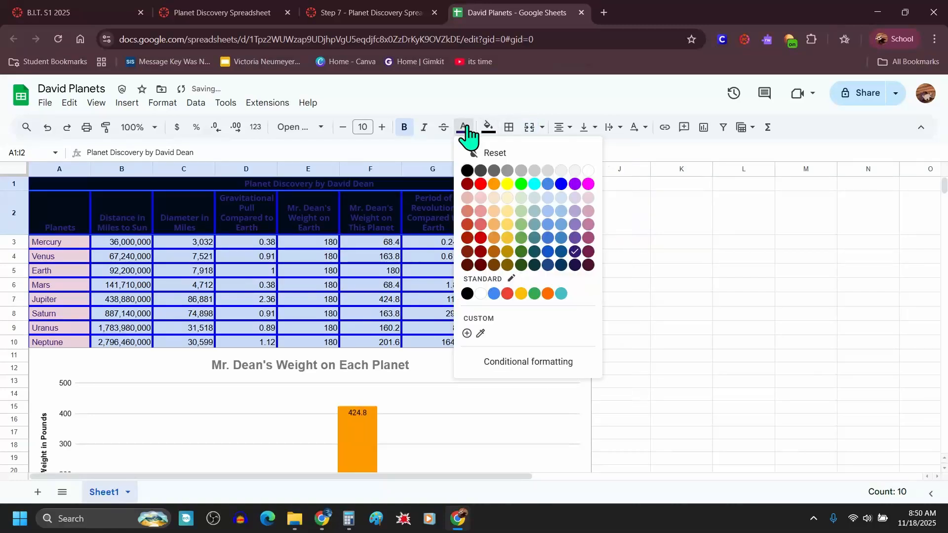
{"action": "left_click", "coordinate": [589, 170]}
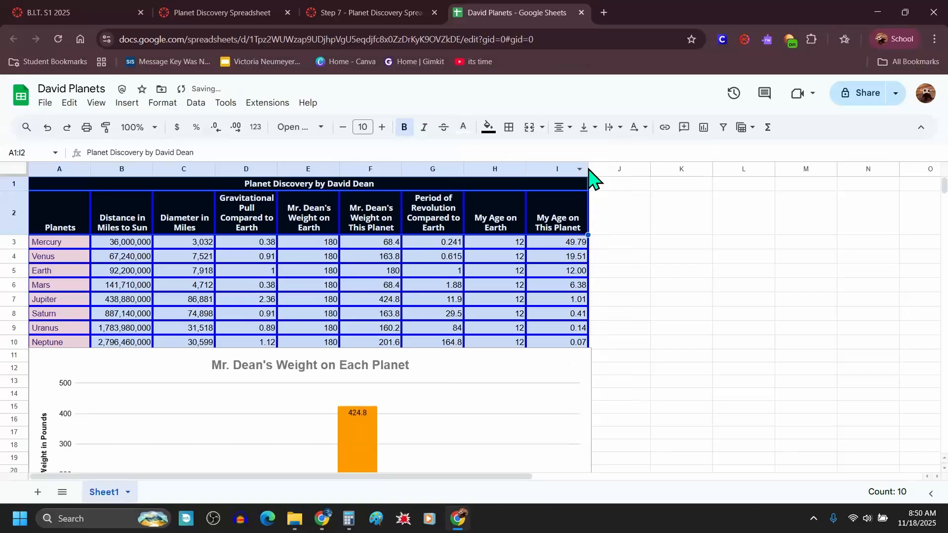
Step: Fill the planet name cells A2:A10 with black and set their text color to white
{"action": "left_click_drag", "start_coordinate": [63, 295], "coordinate": [51, 354]}
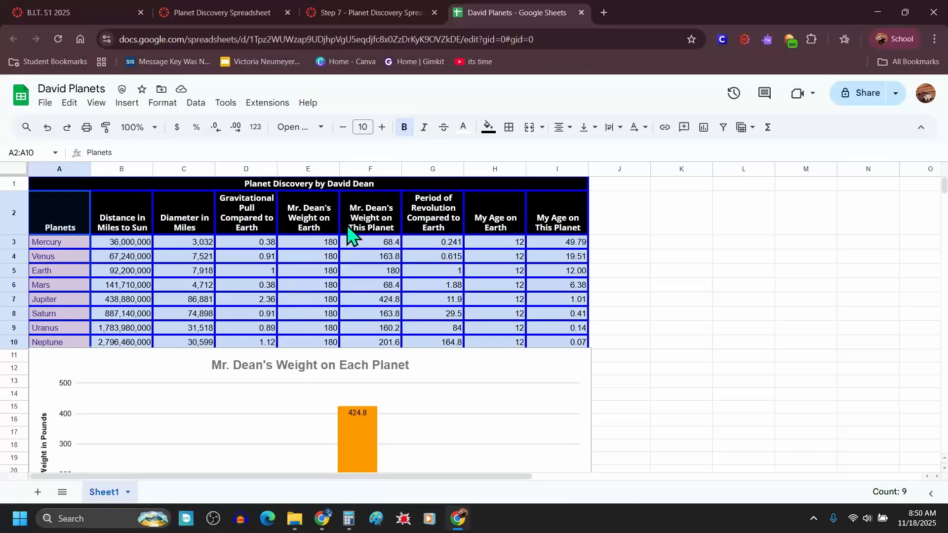
{"action": "left_click", "coordinate": [489, 129]}
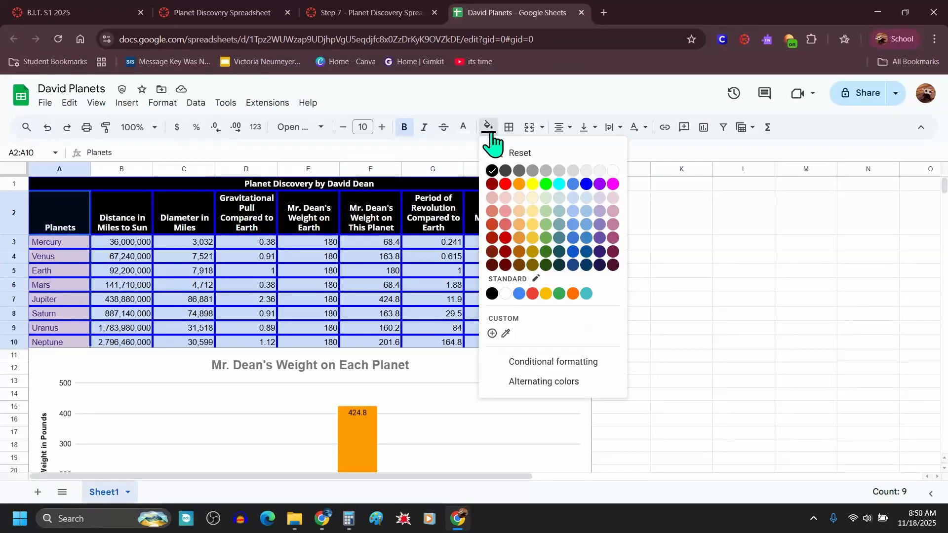
{"action": "left_click", "coordinate": [492, 170]}
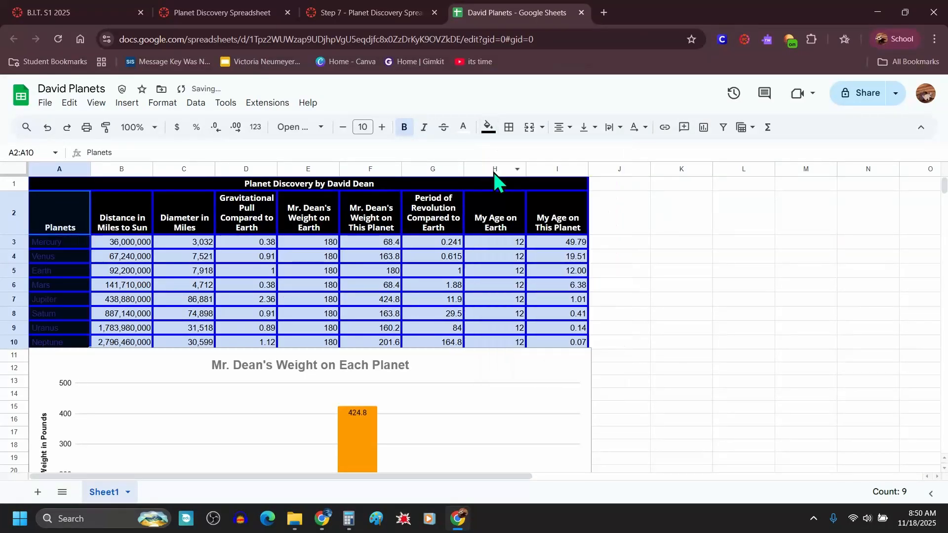
{"action": "left_click", "coordinate": [469, 132]}
{"action": "left_click", "coordinate": [587, 171]}
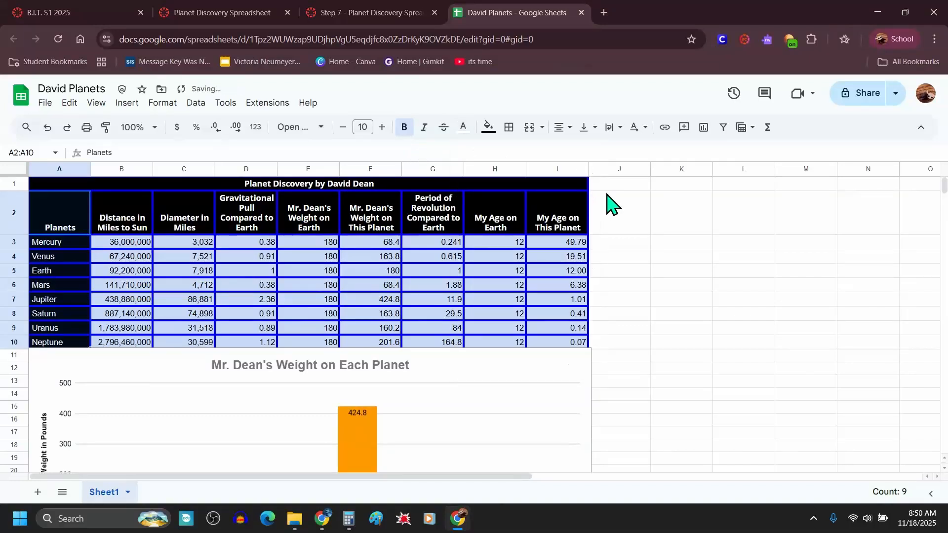
{"action": "left_click", "coordinate": [684, 272]}
Step: Set the weight chart's background color to black and turn on the 3D chart style
{"action": "scroll", "coordinate": [314, 277], "scroll_direction": "down", "scroll_amount": 4}
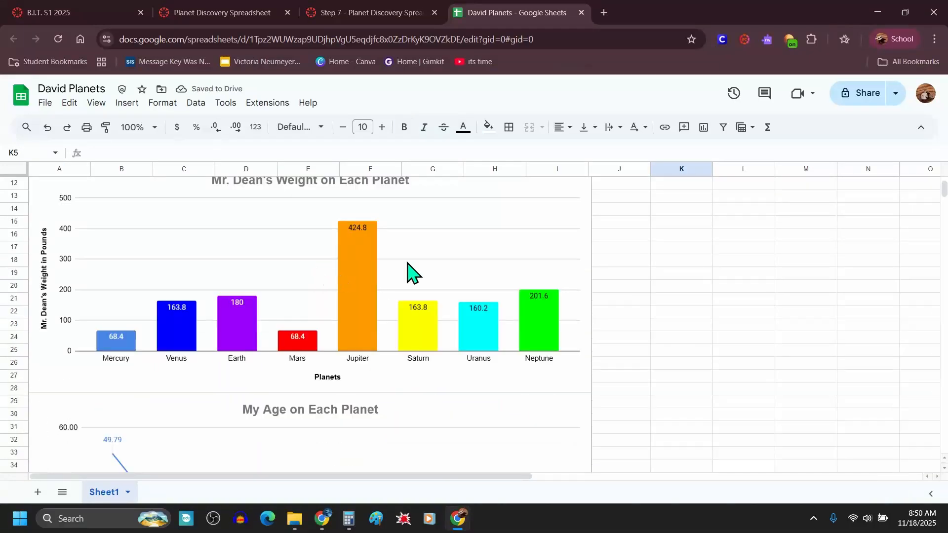
{"action": "scroll", "coordinate": [405, 271], "scroll_direction": "up", "scroll_amount": 1}
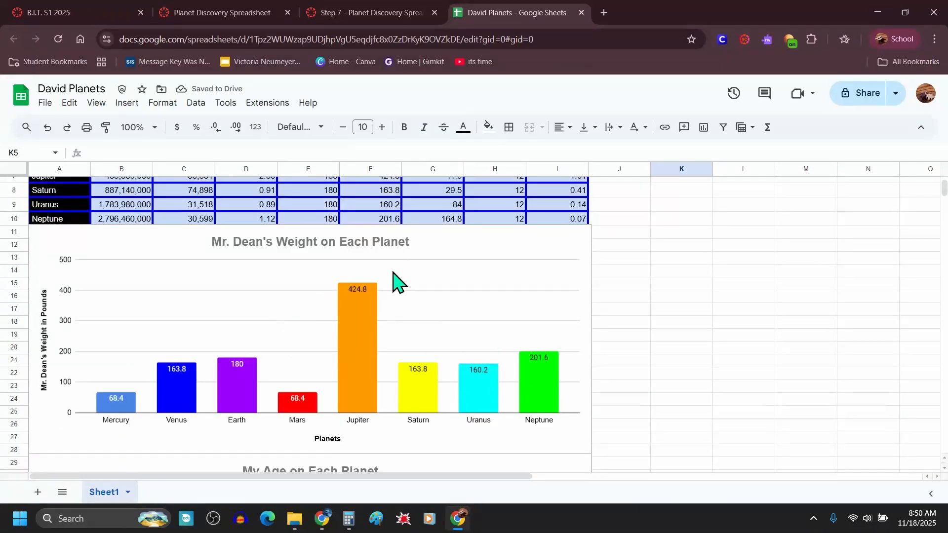
{"action": "left_click", "coordinate": [480, 239]}
{"action": "double_click", "coordinate": [480, 239]}
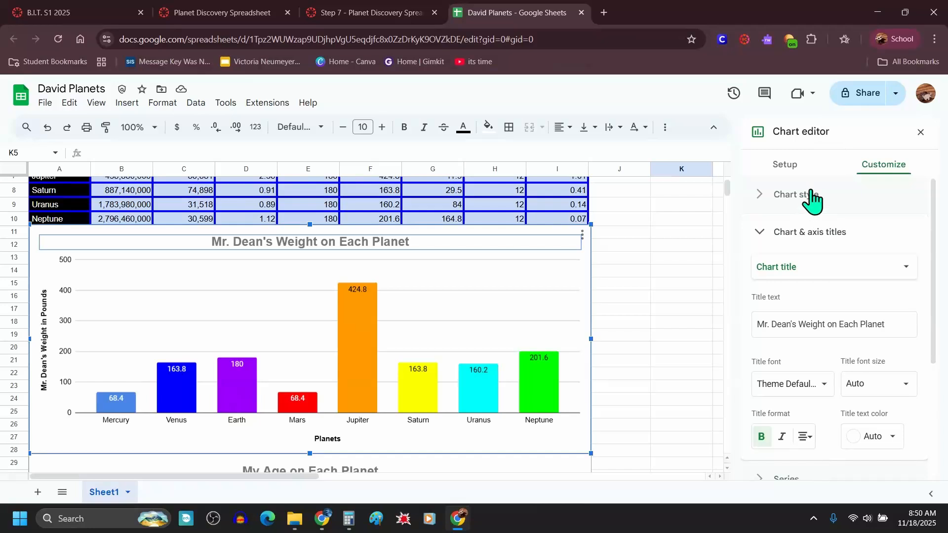
{"action": "left_click", "coordinate": [760, 197]}
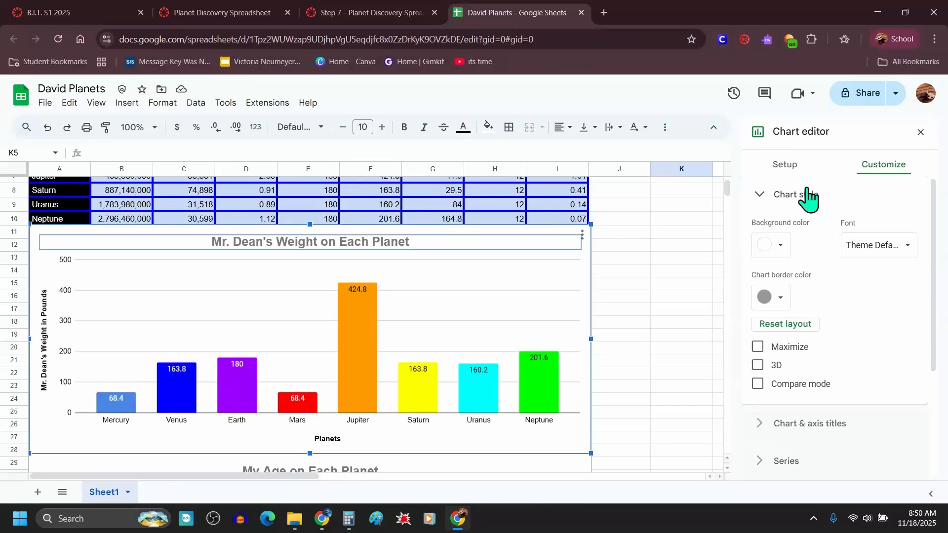
{"action": "left_click", "coordinate": [780, 247]}
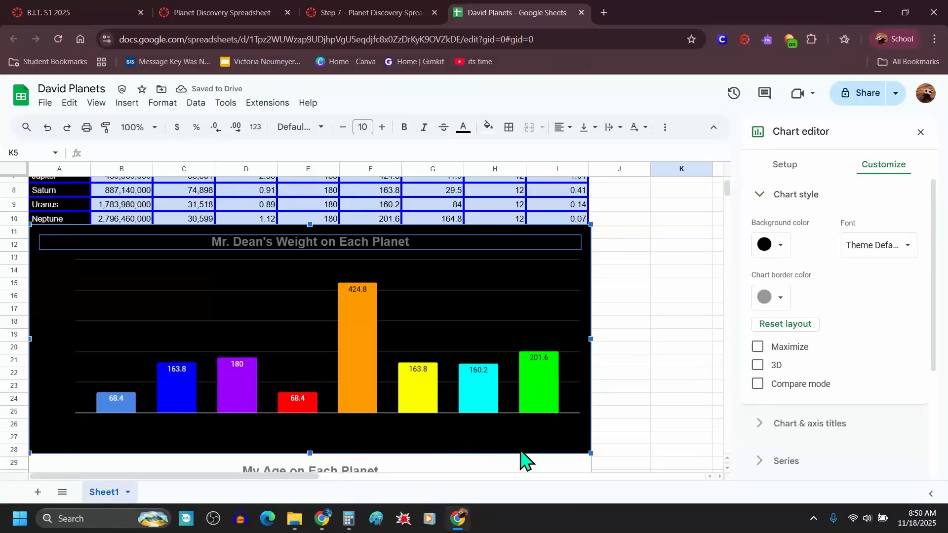
{"action": "left_click", "coordinate": [759, 366]}
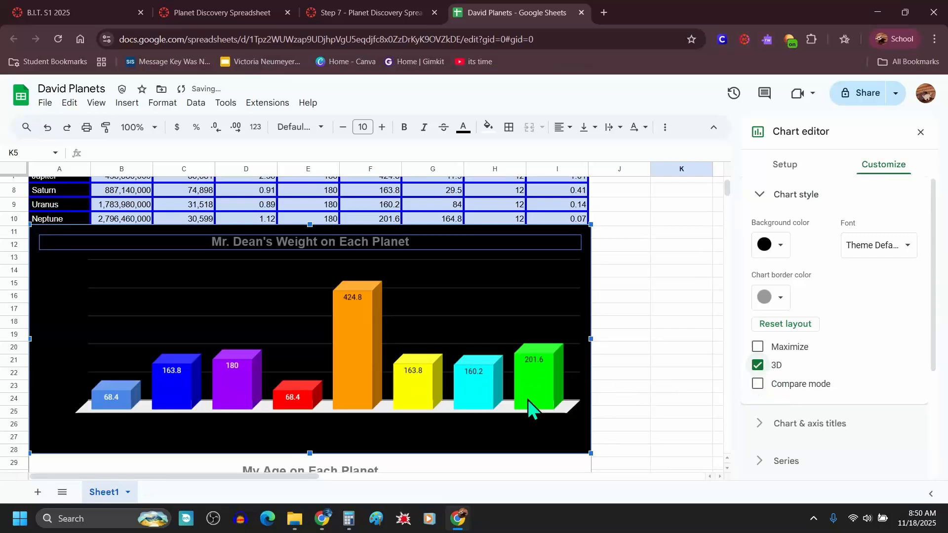
{"action": "left_click", "coordinate": [343, 241]}
{"action": "left_click", "coordinate": [689, 274]}
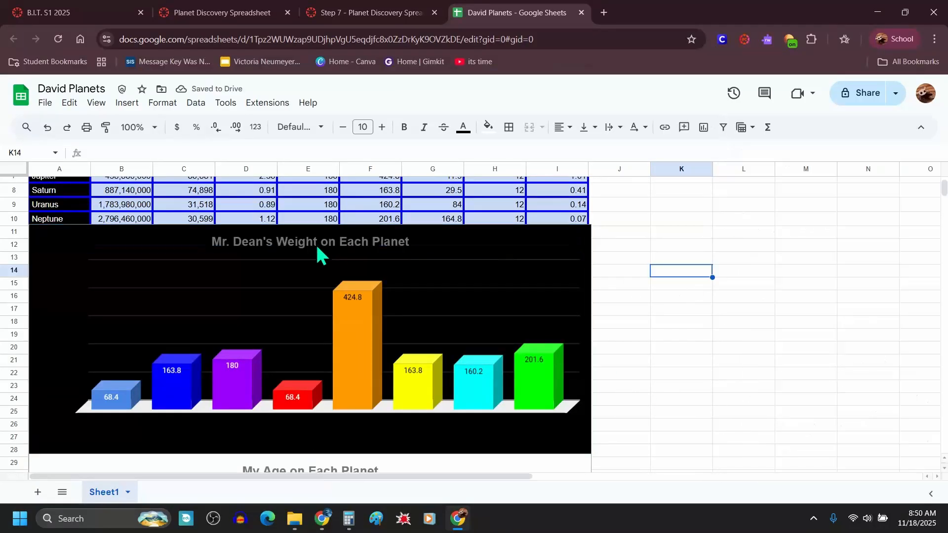
Step: Set the weight chart's title text color to white
{"action": "left_click", "coordinate": [316, 253]}
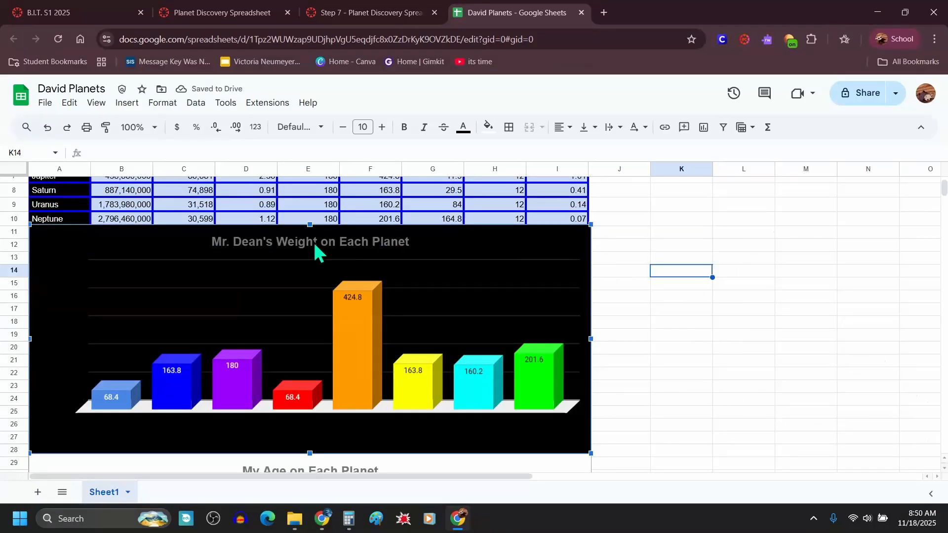
{"action": "double_click", "coordinate": [352, 242]}
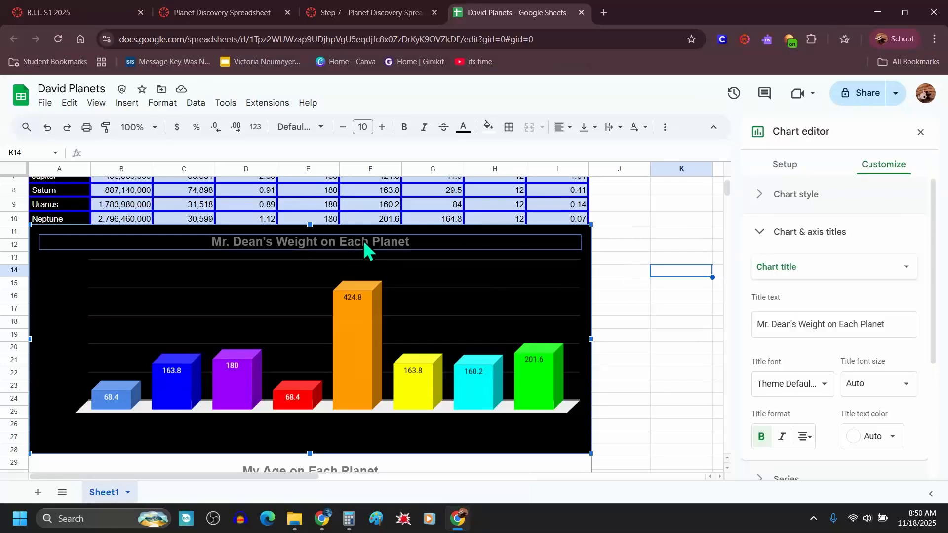
{"action": "left_click", "coordinate": [892, 437]}
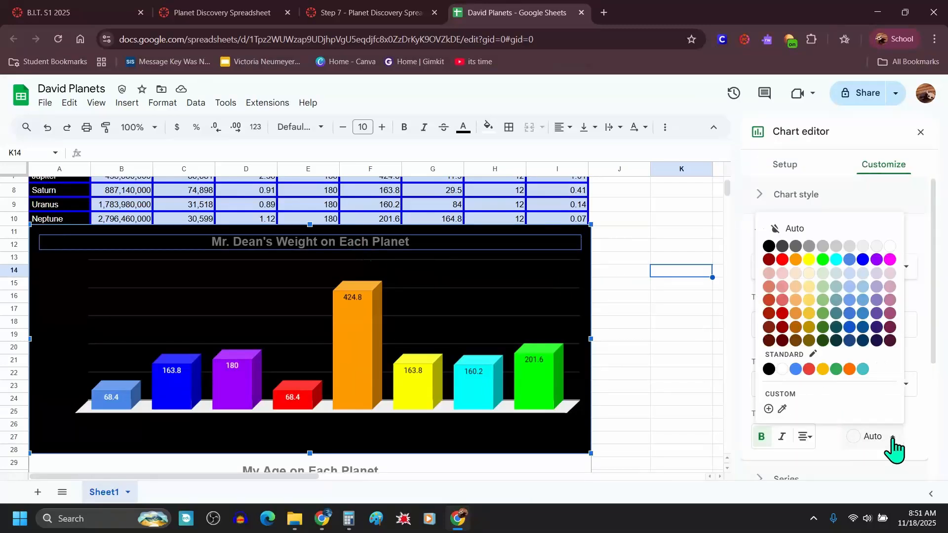
{"action": "left_click", "coordinate": [889, 246]}
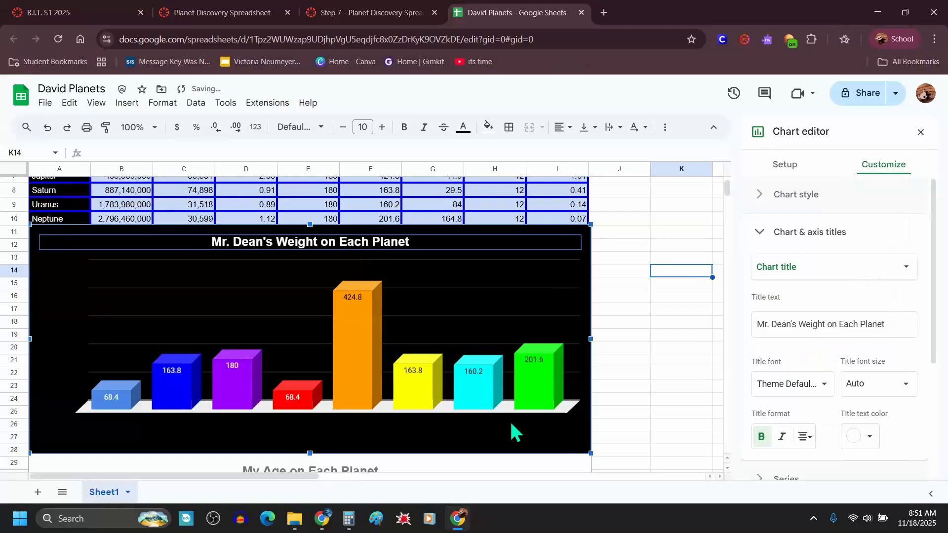
Step: Set the horizontal axis labels and the horizontal axis title text color to white
{"action": "left_click", "coordinate": [347, 423]}
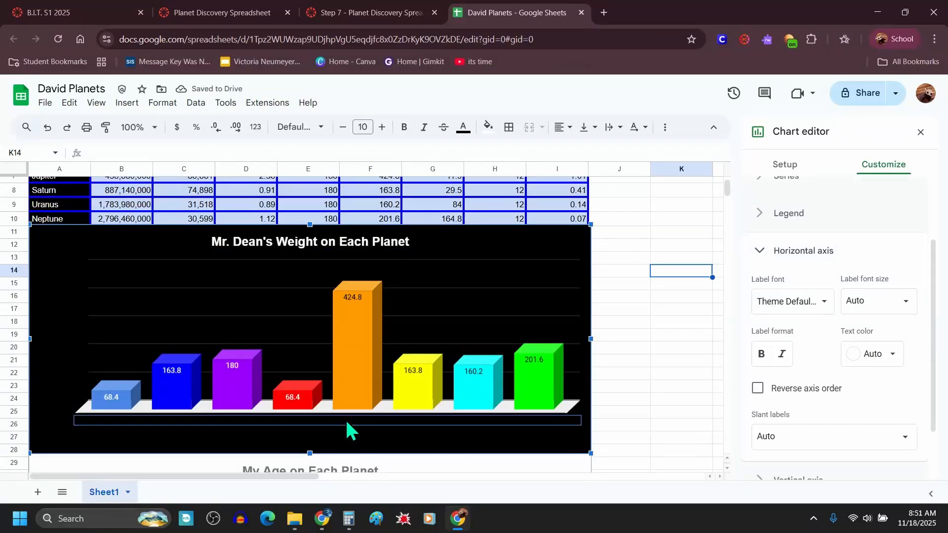
{"action": "left_click", "coordinate": [874, 366]}
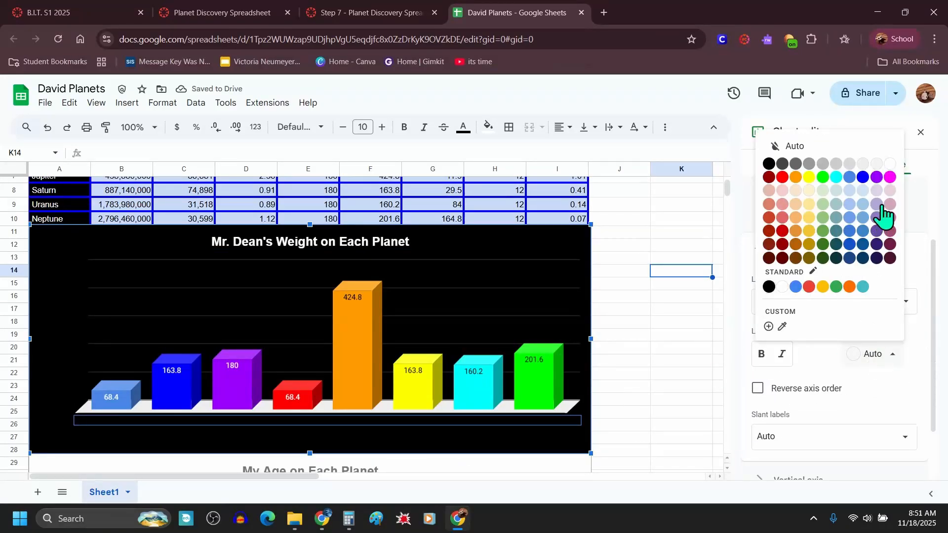
{"action": "left_click", "coordinate": [889, 163]}
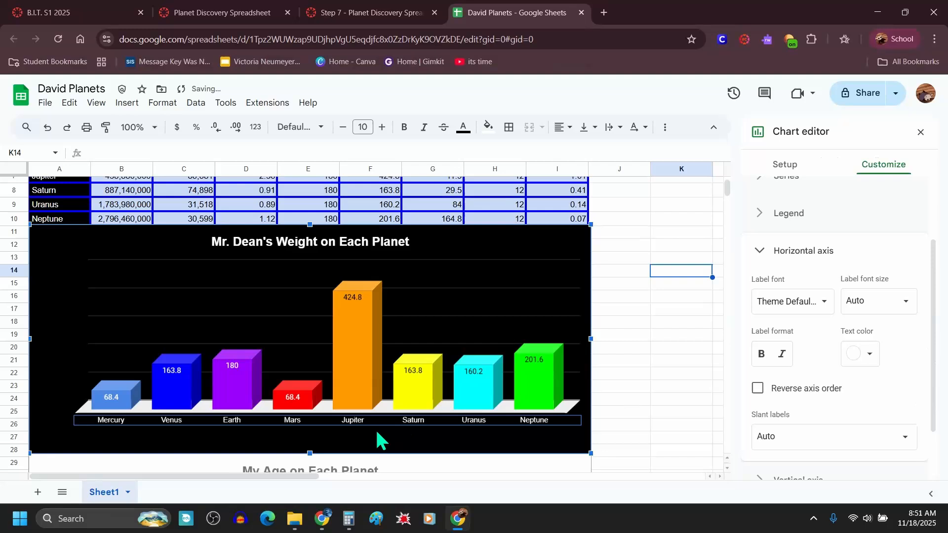
{"action": "left_click", "coordinate": [314, 439]}
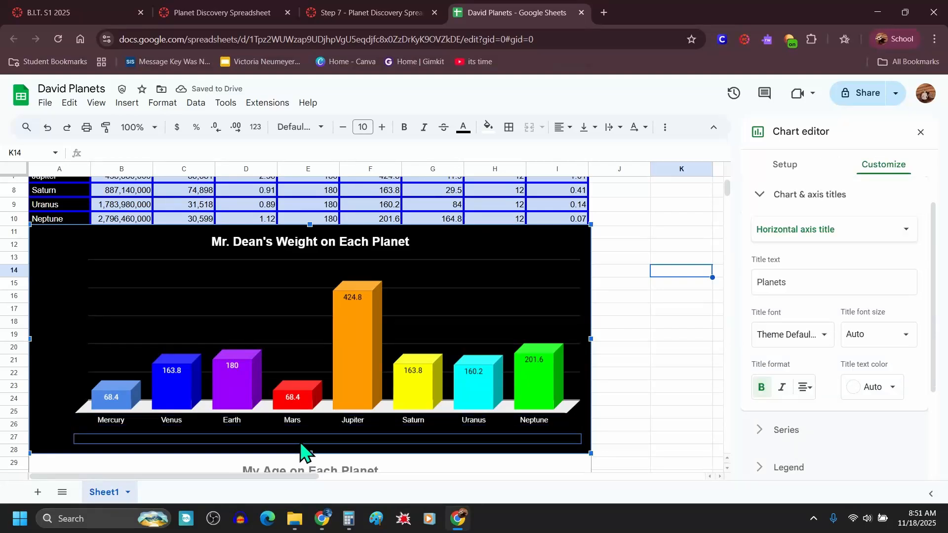
{"action": "left_click", "coordinate": [886, 390]}
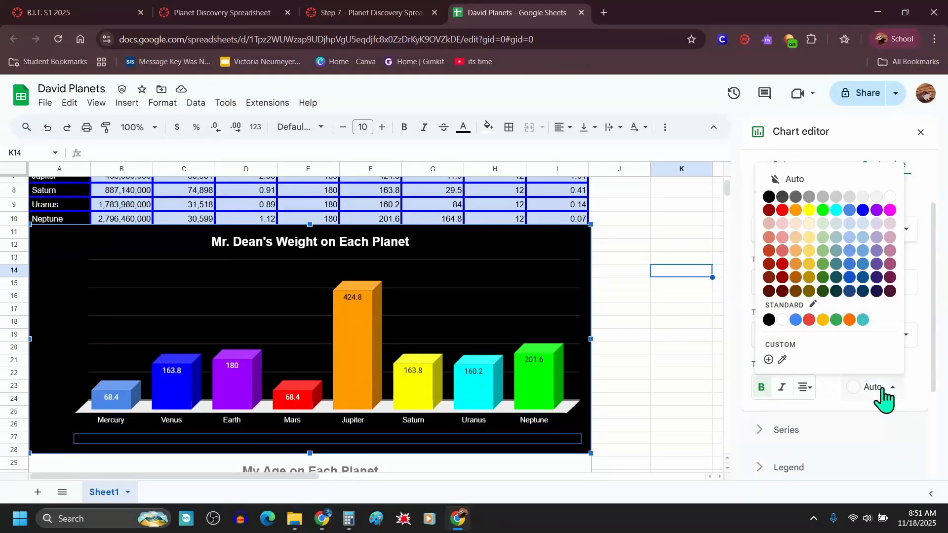
{"action": "left_click", "coordinate": [890, 197]}
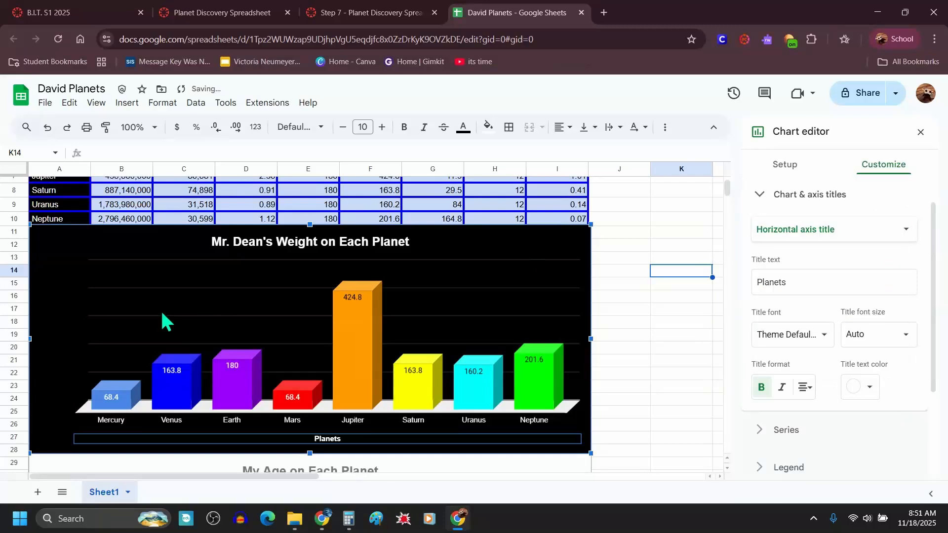
Step: Set the weight chart's vertical axis label text color to white
{"action": "left_click", "coordinate": [65, 321]}
{"action": "left_click", "coordinate": [885, 371]}
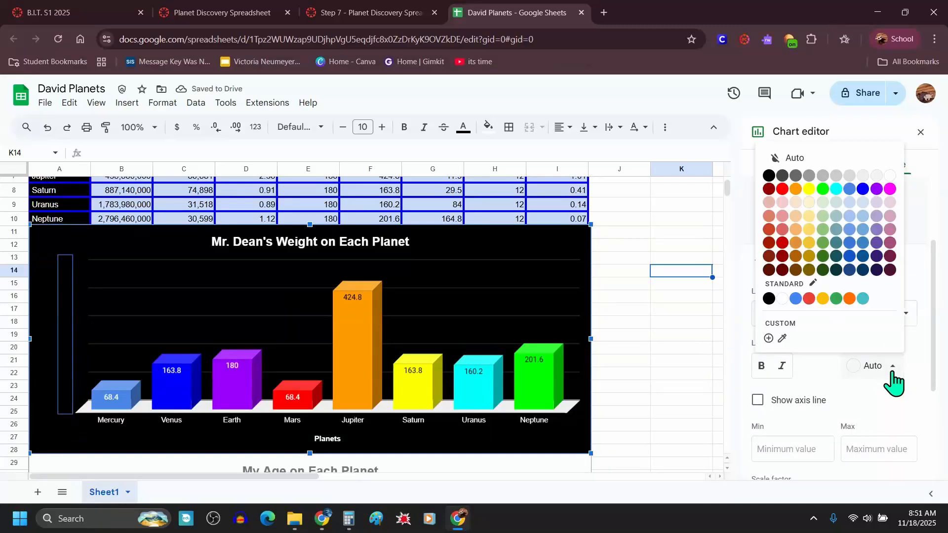
{"action": "left_click", "coordinate": [893, 186]}
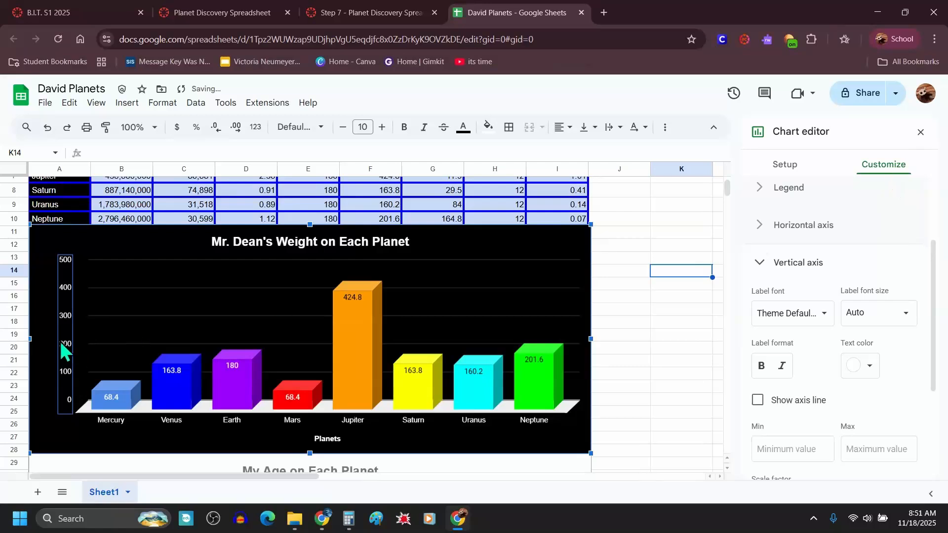
Step: Set the weight chart's vertical axis title text color to white
{"action": "left_click", "coordinate": [47, 345]}
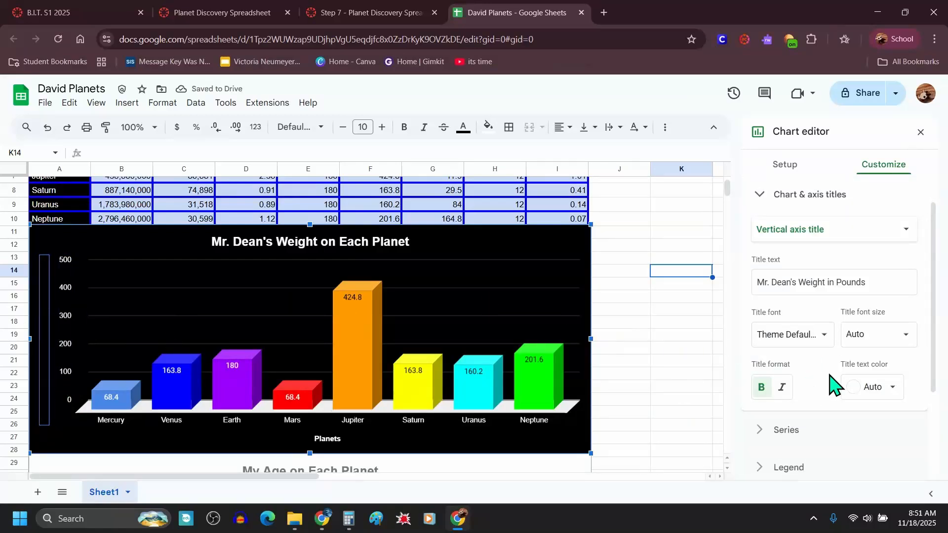
{"action": "left_click", "coordinate": [891, 389]}
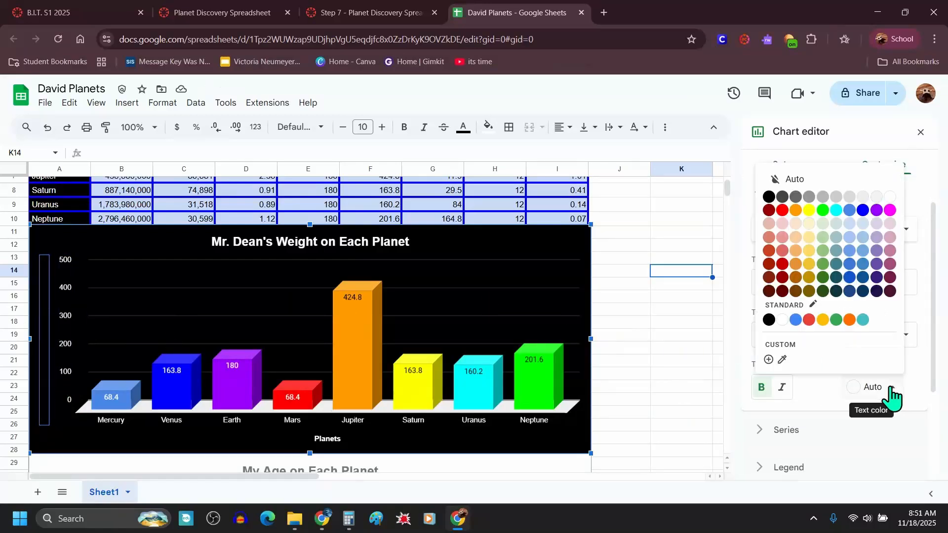
{"action": "left_click", "coordinate": [887, 199]}
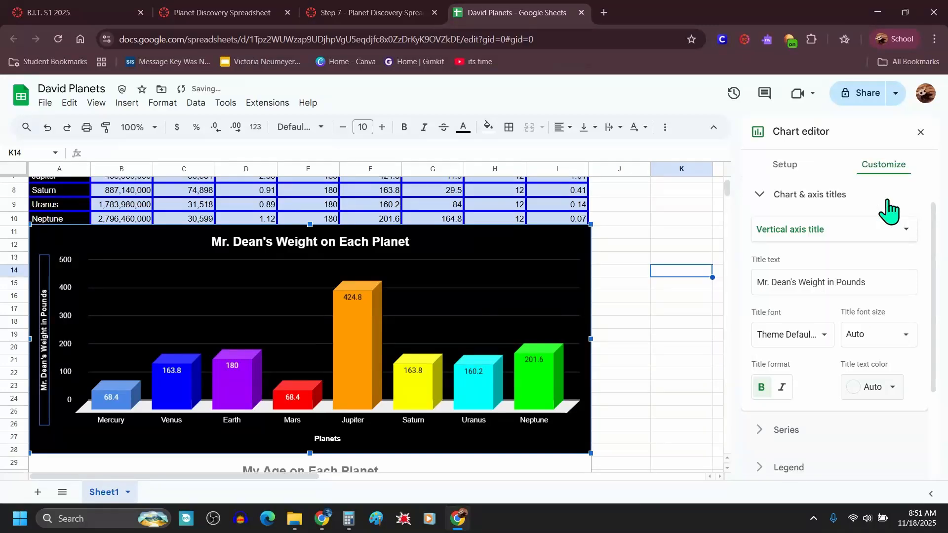
{"action": "left_click", "coordinate": [610, 401]}
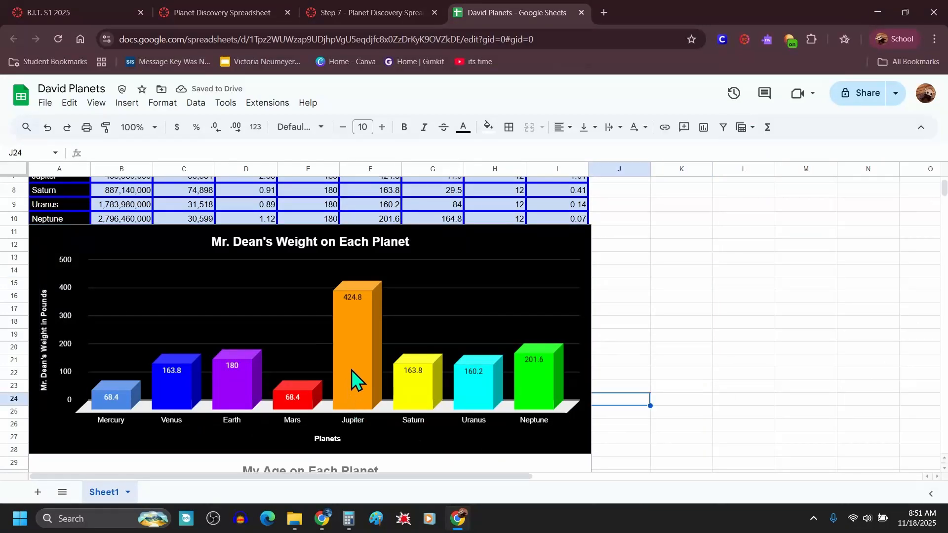
Step: Open the age chart's editor and set its background color to light cornflower blue
{"action": "scroll", "coordinate": [419, 290], "scroll_direction": "down", "scroll_amount": 5}
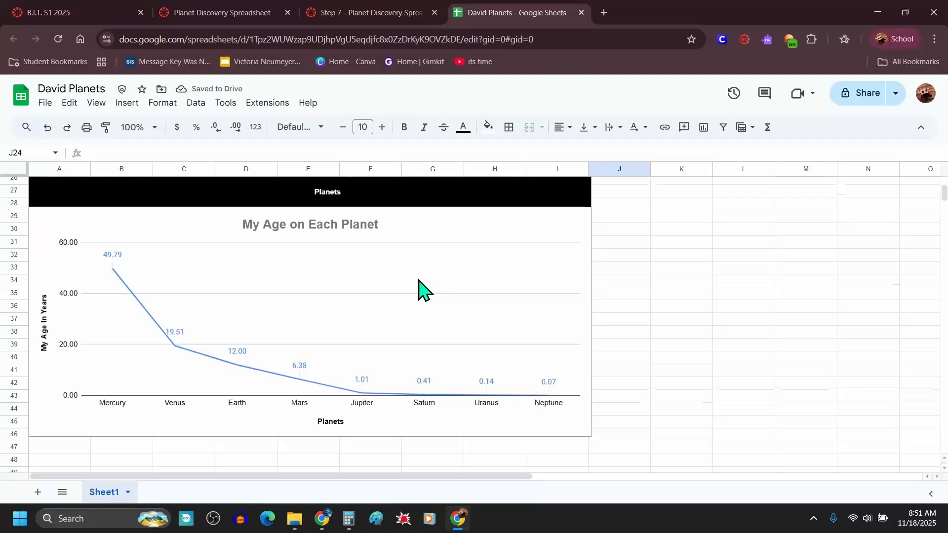
{"action": "left_click", "coordinate": [430, 232]}
{"action": "double_click", "coordinate": [431, 231]}
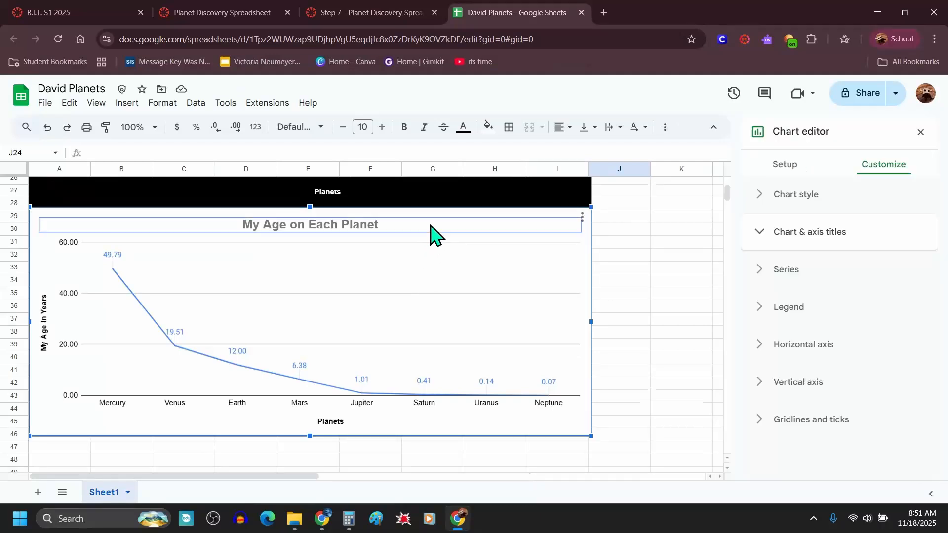
{"action": "left_click", "coordinate": [759, 197]}
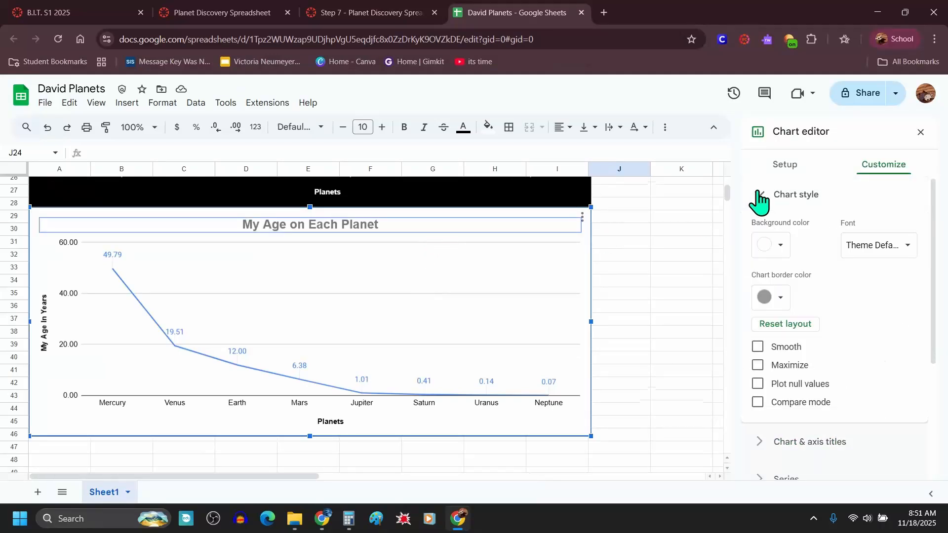
{"action": "left_click", "coordinate": [784, 247]}
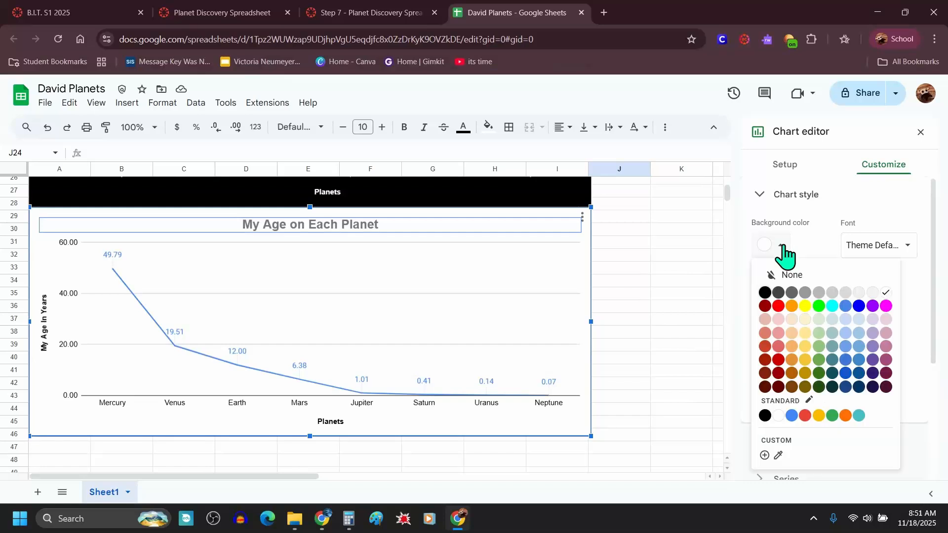
{"action": "left_click", "coordinate": [767, 291]}
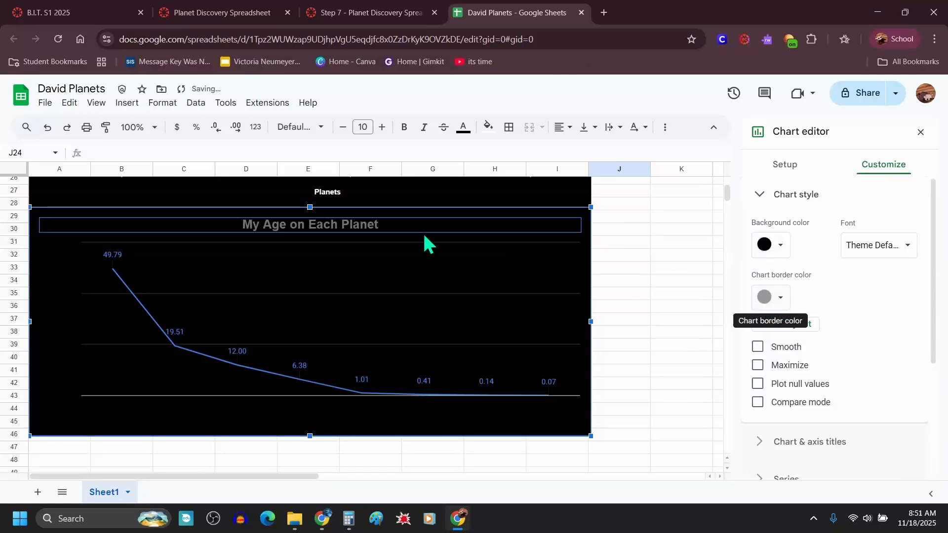
{"action": "left_click", "coordinate": [782, 246]}
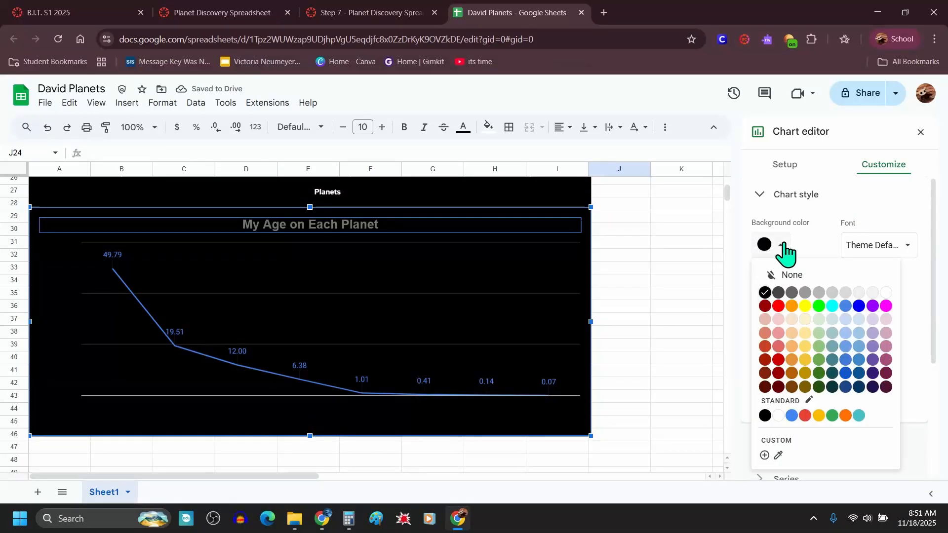
{"action": "left_click", "coordinate": [846, 329]}
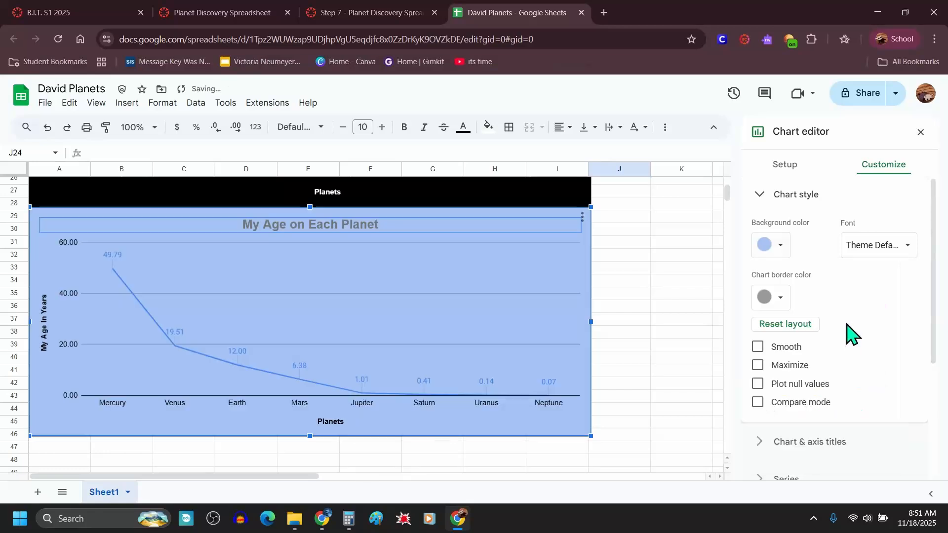
{"action": "left_click", "coordinate": [618, 336]}
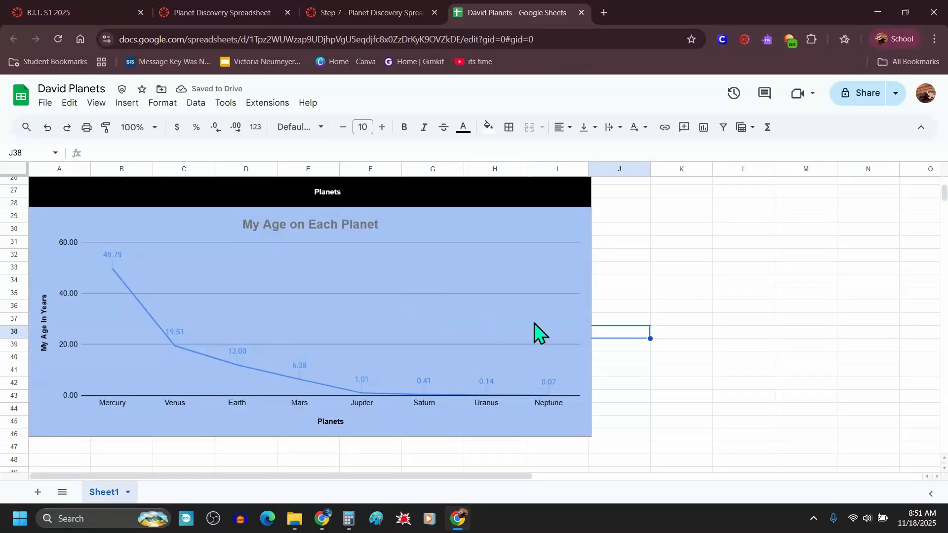
Step: Set the age chart's line series color to red
{"action": "double_click", "coordinate": [247, 377]}
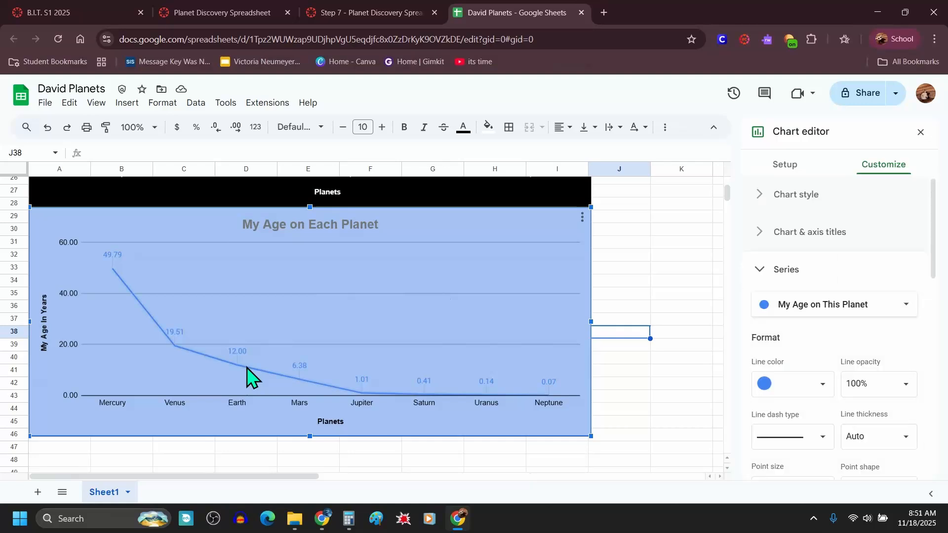
{"action": "left_click", "coordinate": [806, 386]}
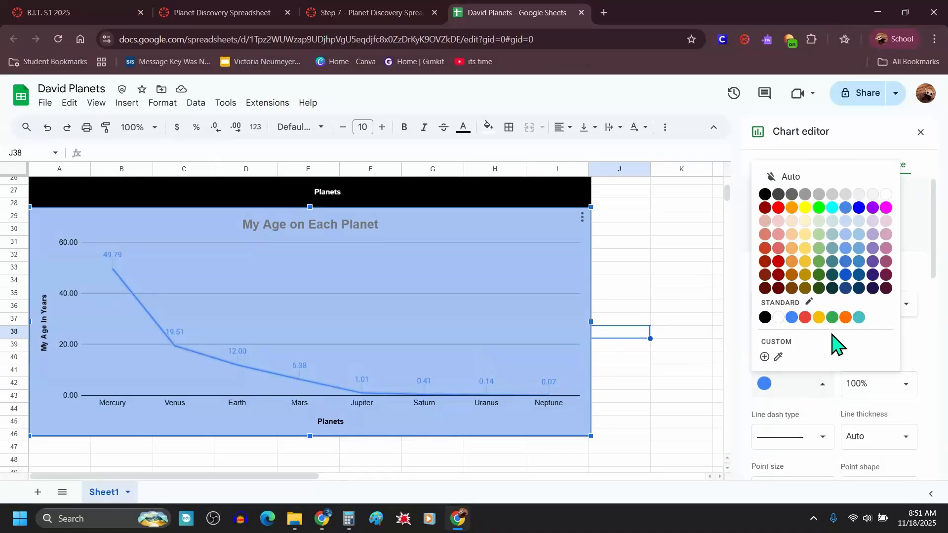
{"action": "left_click", "coordinate": [779, 208]}
{"action": "left_click", "coordinate": [662, 244]}
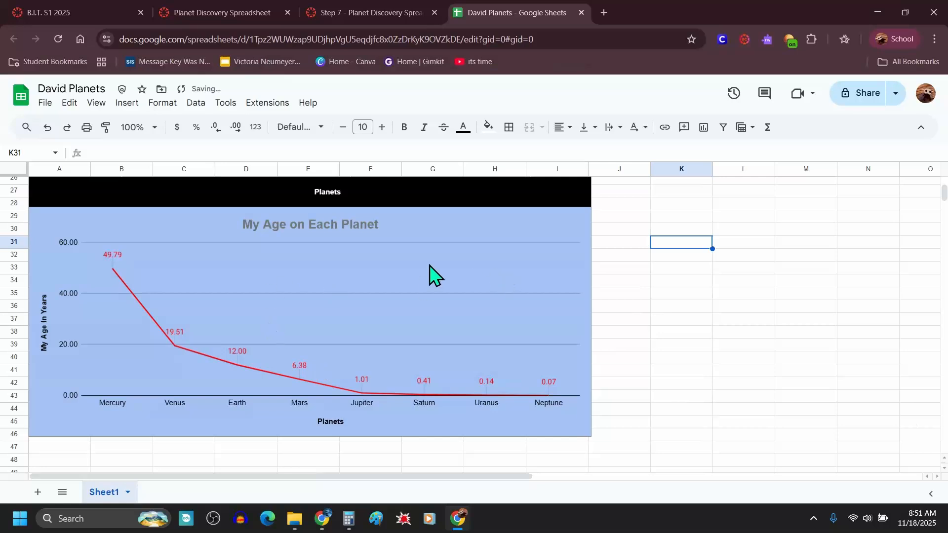
Step: Set the age chart's title text color to black
{"action": "left_click", "coordinate": [348, 228]}
{"action": "double_click", "coordinate": [349, 227]}
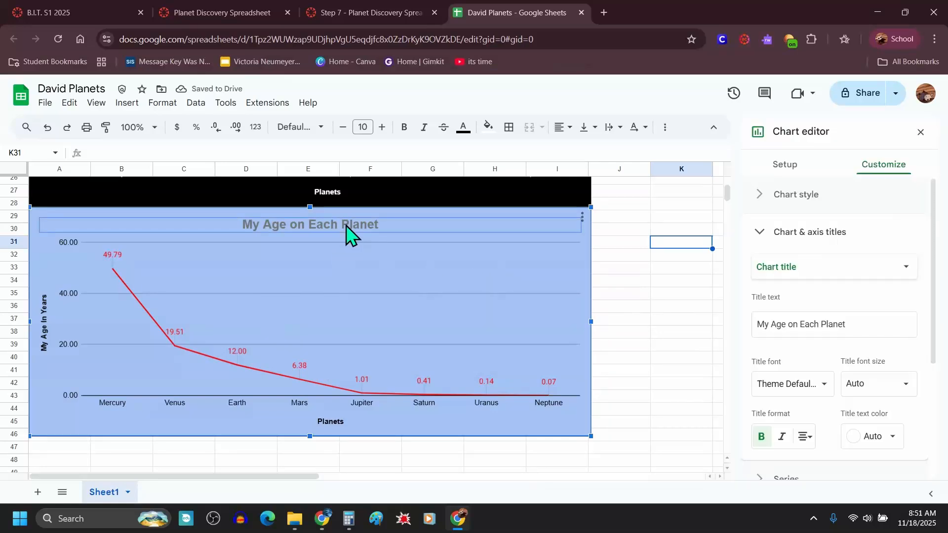
{"action": "left_click", "coordinate": [894, 437]}
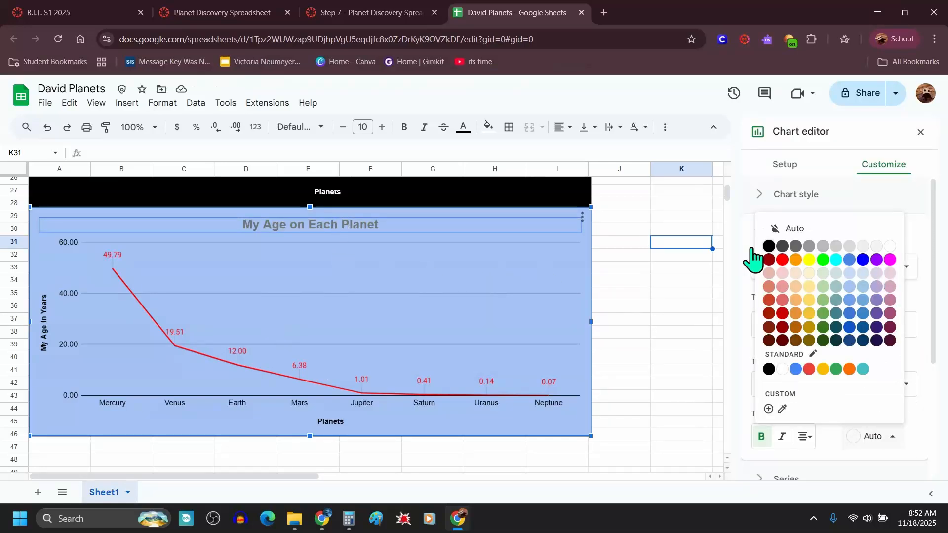
{"action": "left_click", "coordinate": [771, 245]}
{"action": "left_click", "coordinate": [585, 450]}
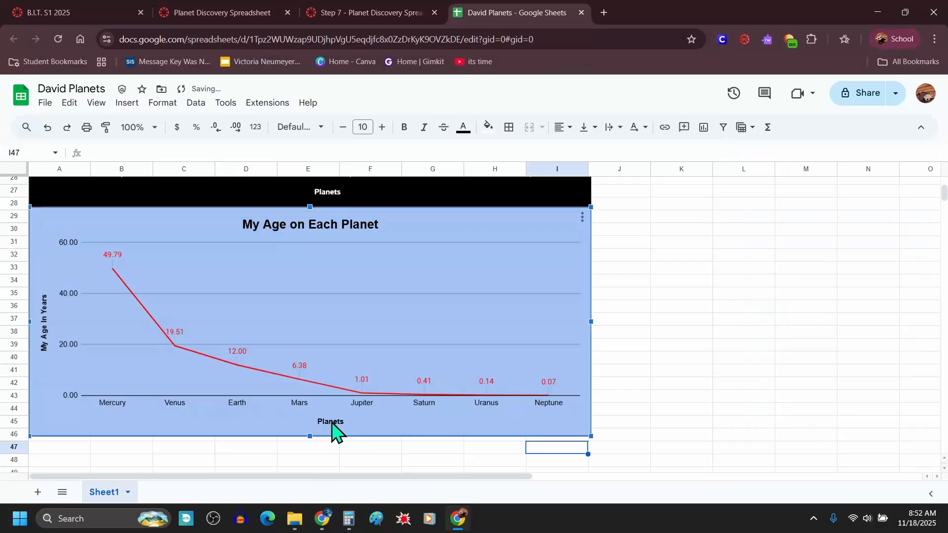
Step: Review the formatted table and both charts
{"action": "scroll", "coordinate": [613, 311], "scroll_direction": "up", "scroll_amount": 7}
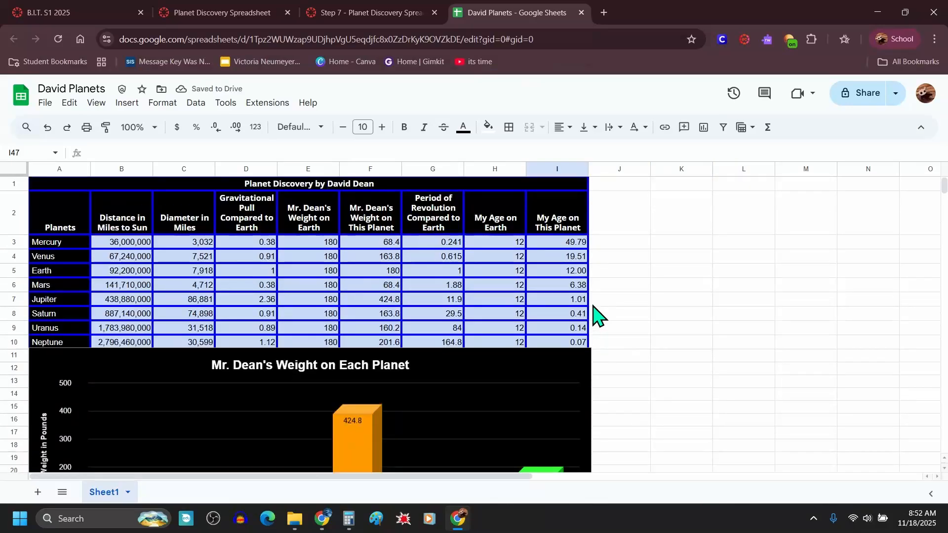
{"action": "scroll", "coordinate": [597, 316], "scroll_direction": "down", "scroll_amount": 4}
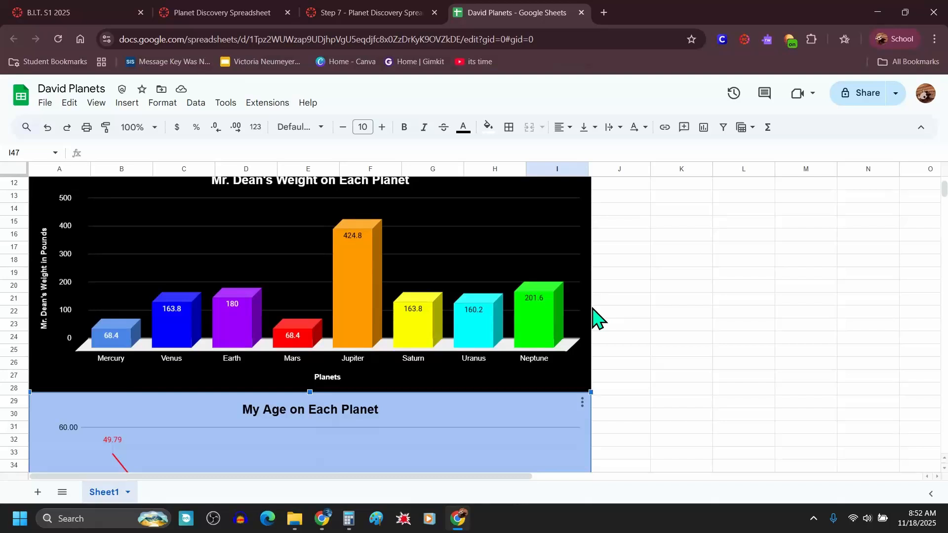
{"action": "scroll", "coordinate": [533, 324], "scroll_direction": "up", "scroll_amount": 4}
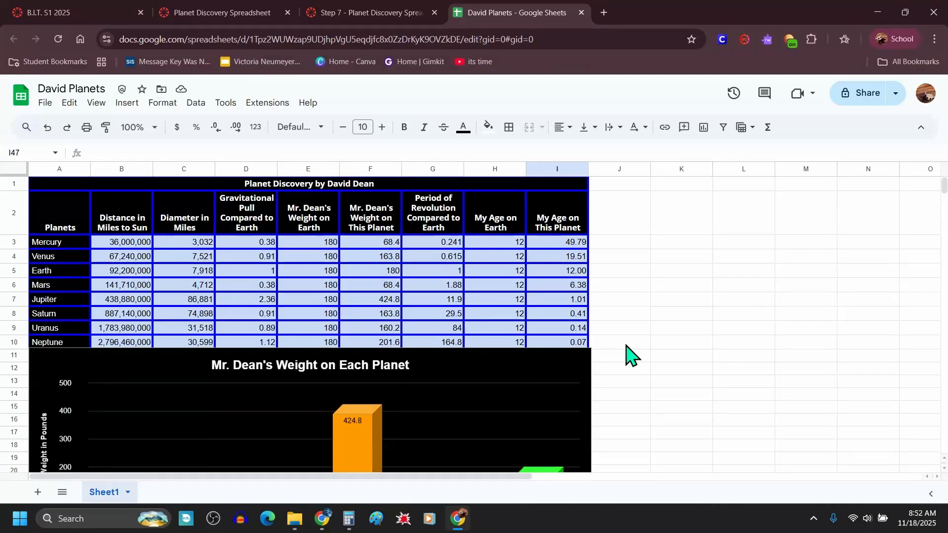
{"action": "scroll", "coordinate": [592, 341], "scroll_direction": "down", "scroll_amount": 2}
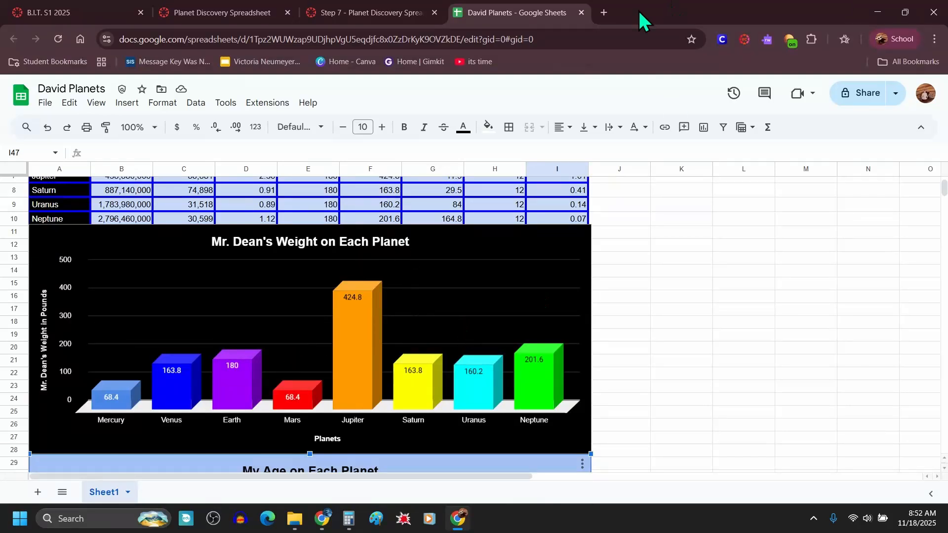
Step: Open a new tab, search Google Images for "mercury transparent", and open the Wikimedia Commons result
{"action": "left_click", "coordinate": [604, 12]}
{"action": "left_click", "coordinate": [562, 38]}
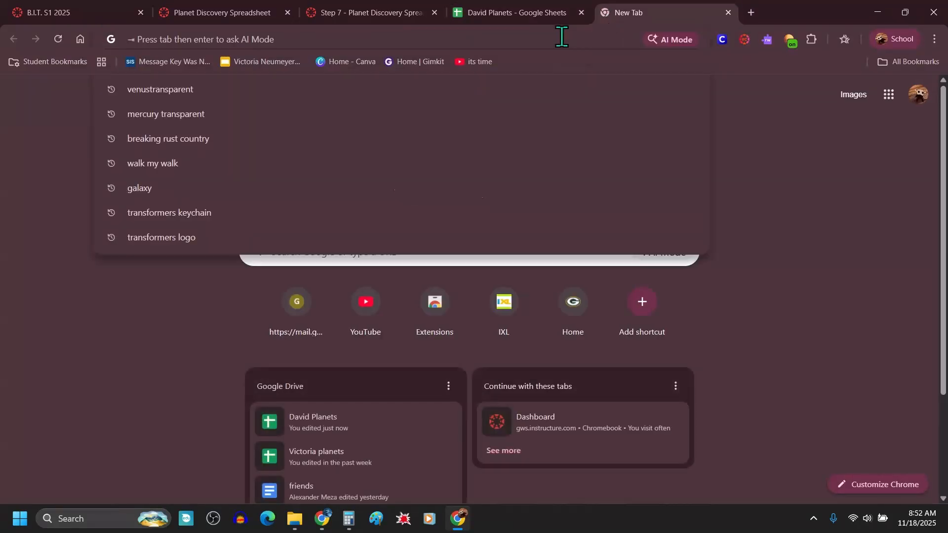
{"action": "type", "text": "mercury t"}
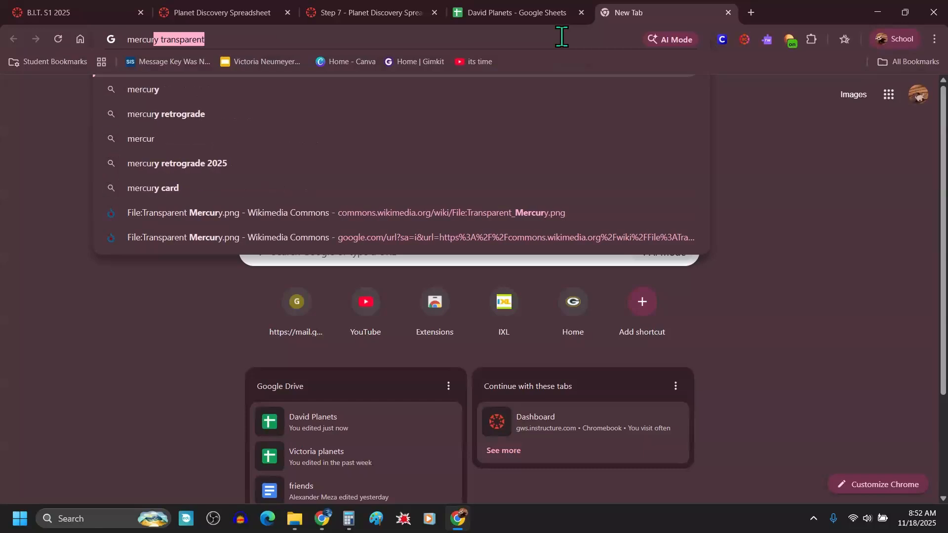
{"action": "type", "text": "ranspare"}
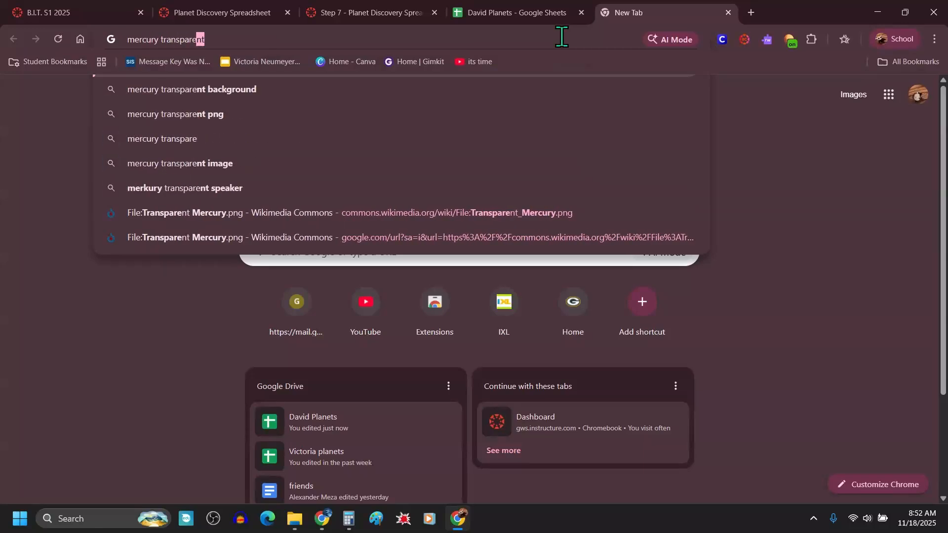
{"action": "key", "text": "Return"}
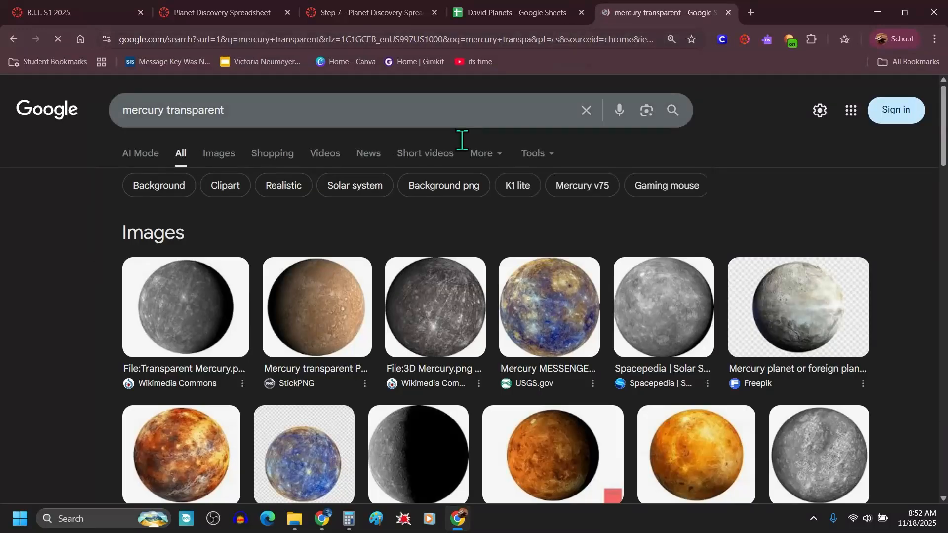
{"action": "left_click", "coordinate": [217, 157]}
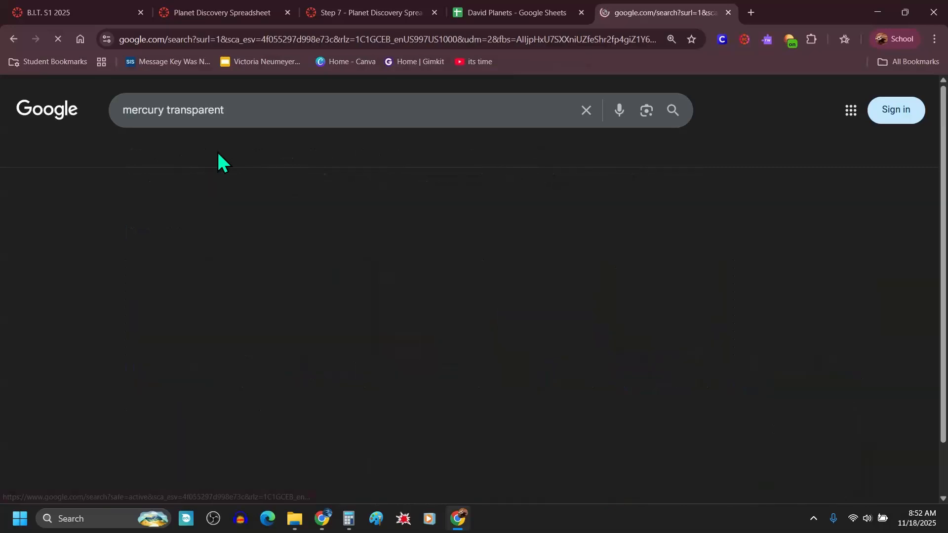
{"action": "left_click", "coordinate": [41, 284]}
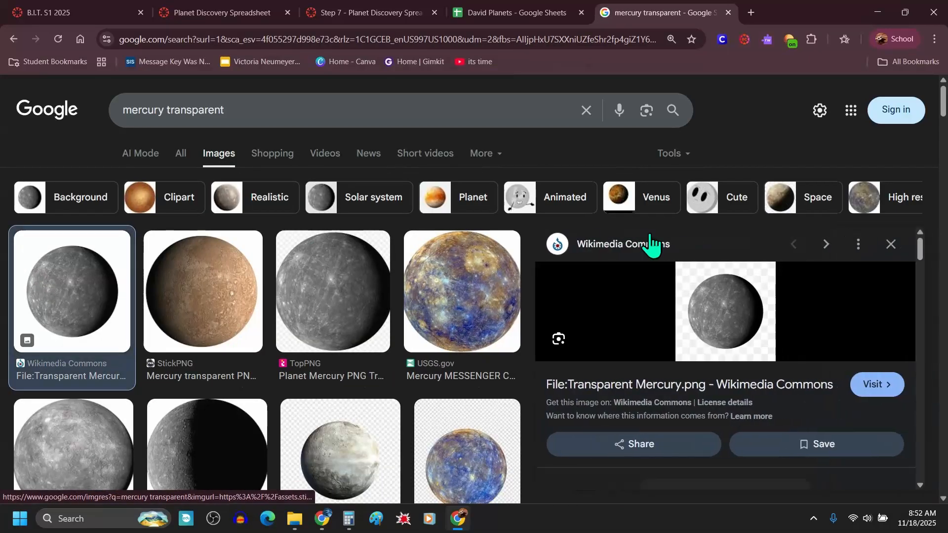
{"action": "left_click_drag", "start_coordinate": [737, 331], "coordinate": [635, 279]}
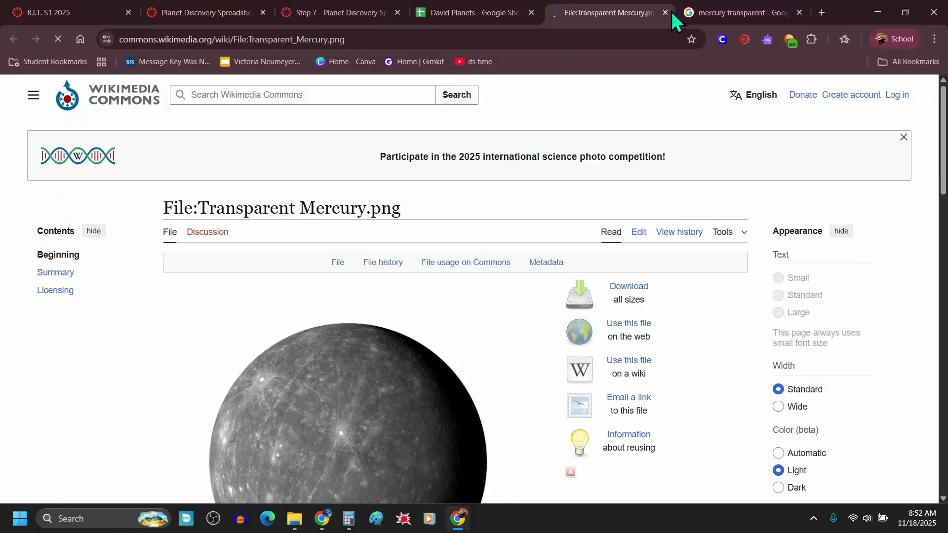
{"action": "left_click", "coordinate": [665, 13]}
{"action": "left_click", "coordinate": [601, 14]}
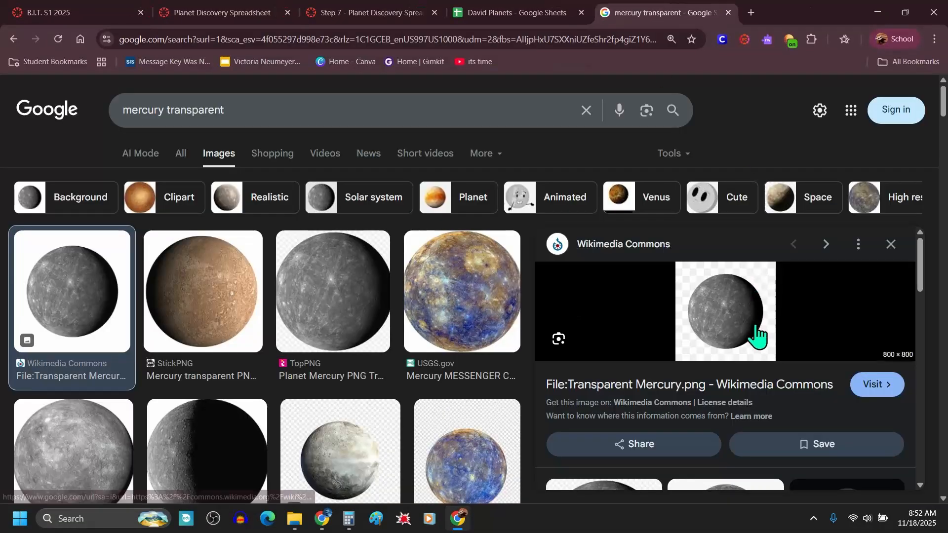
Step: Copy the transparent Mercury image
{"action": "right_click", "coordinate": [721, 310]}
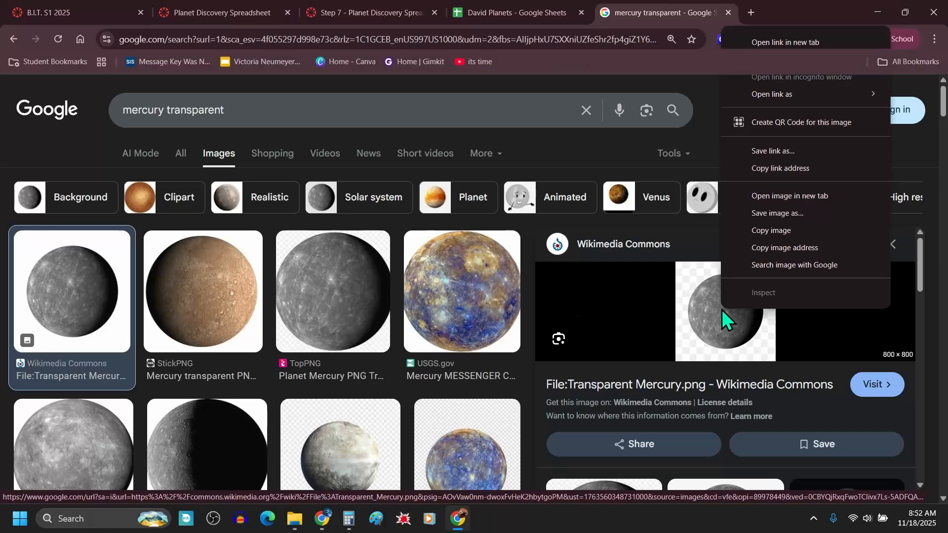
{"action": "left_click", "coordinate": [767, 228]}
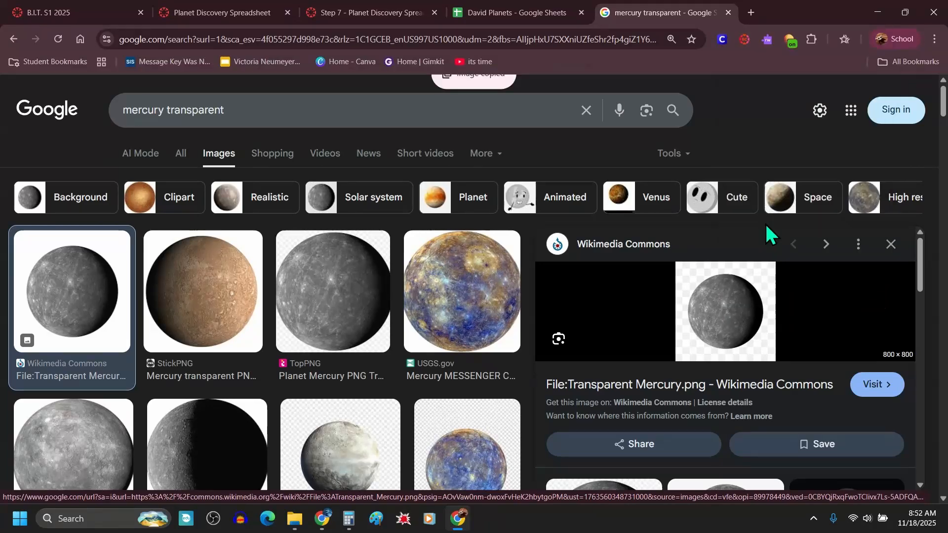
Step: Paste the copied Mercury image into the sheet, shrink it and place it on top of the Mercury bar in the weight chart
{"action": "left_click", "coordinate": [516, 15]}
{"action": "right_click", "coordinate": [625, 270]}
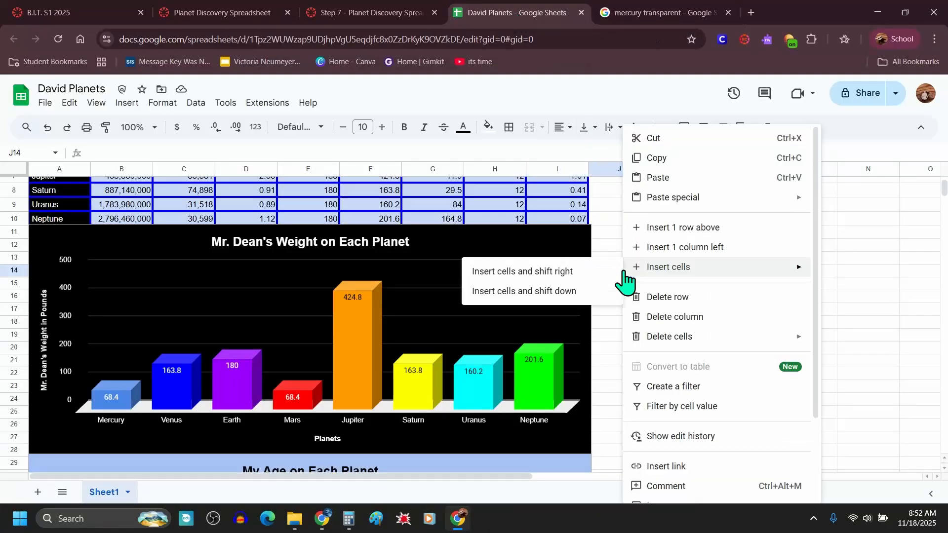
{"action": "left_click", "coordinate": [642, 177]}
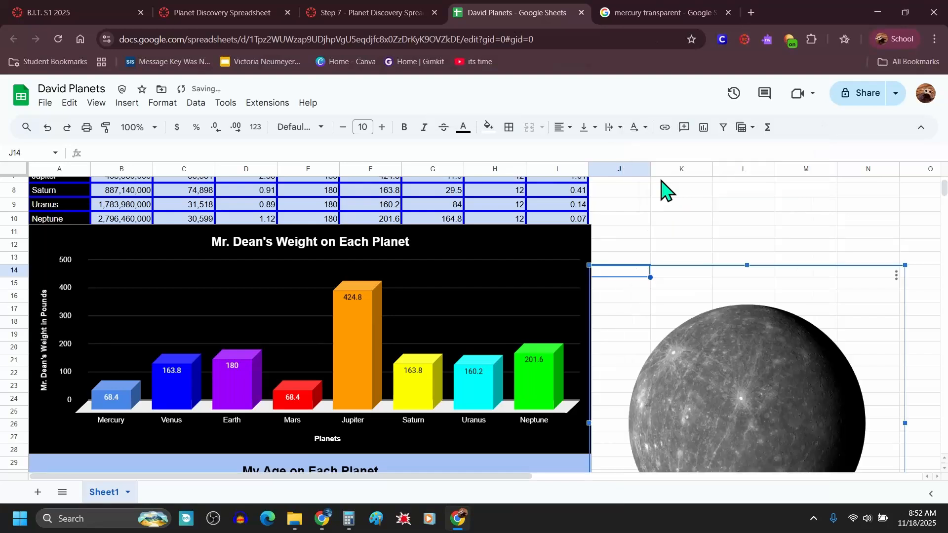
{"action": "left_click_drag", "start_coordinate": [736, 375], "coordinate": [232, 303]}
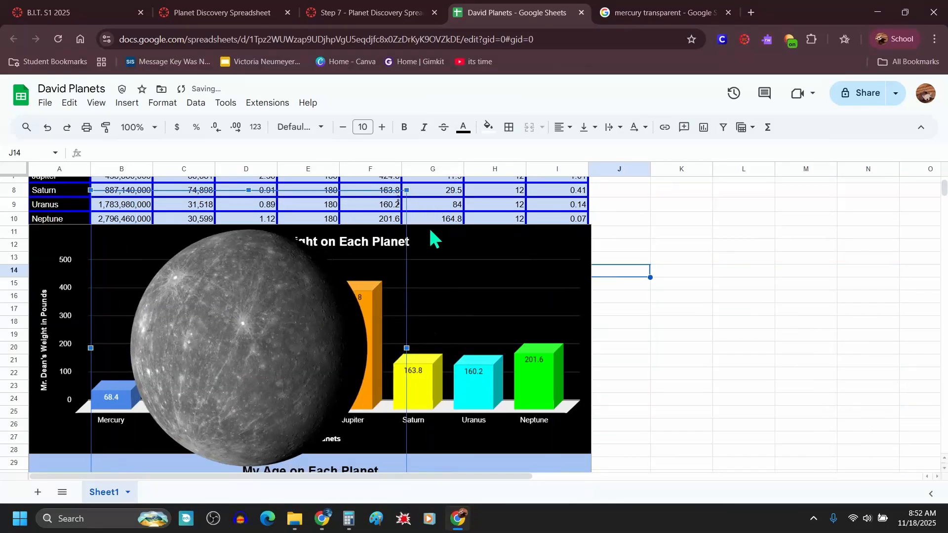
{"action": "left_click_drag", "start_coordinate": [406, 191], "coordinate": [121, 364]}
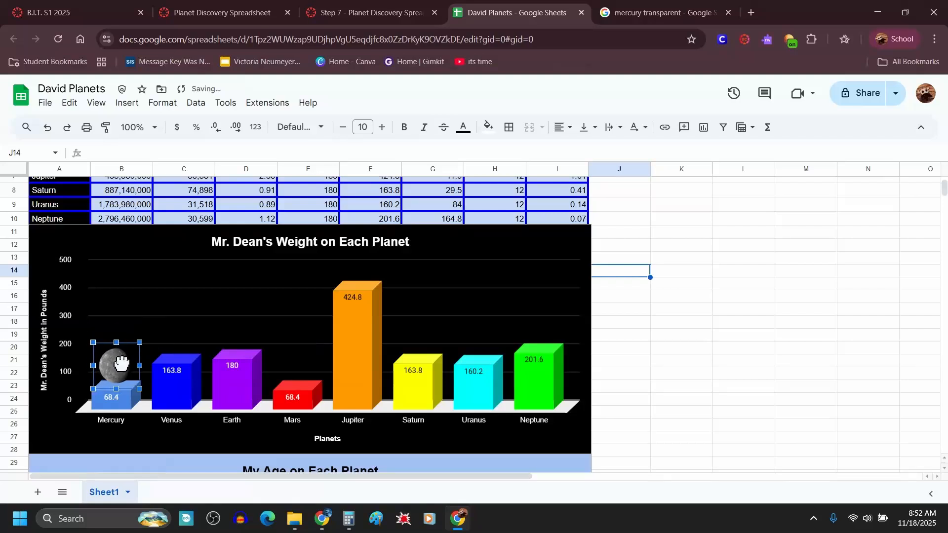
Step: Search Google Images for "venus transparent" and copy the Wikimedia Commons Venus globe image
{"action": "left_click", "coordinate": [637, 9]}
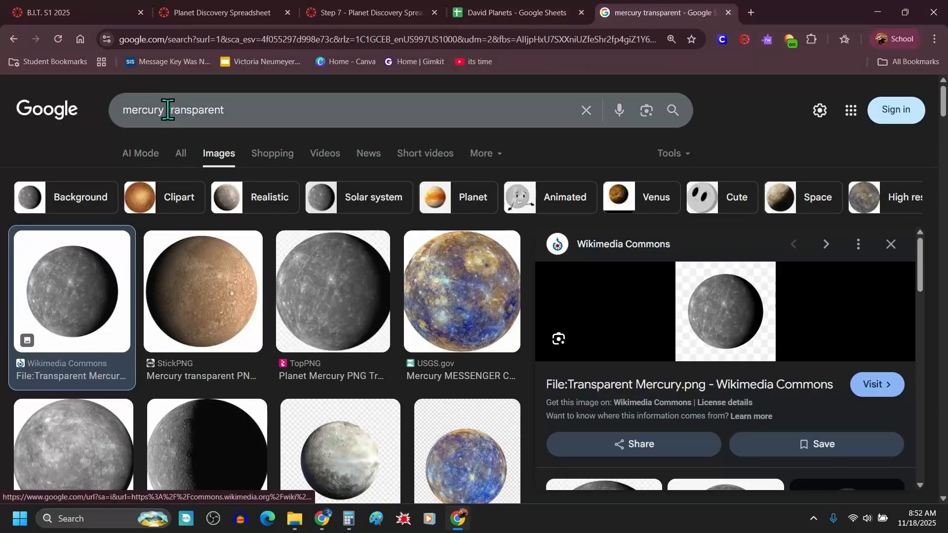
{"action": "left_click_drag", "start_coordinate": [168, 109], "coordinate": [114, 109]}
{"action": "type", "text": "venu"}
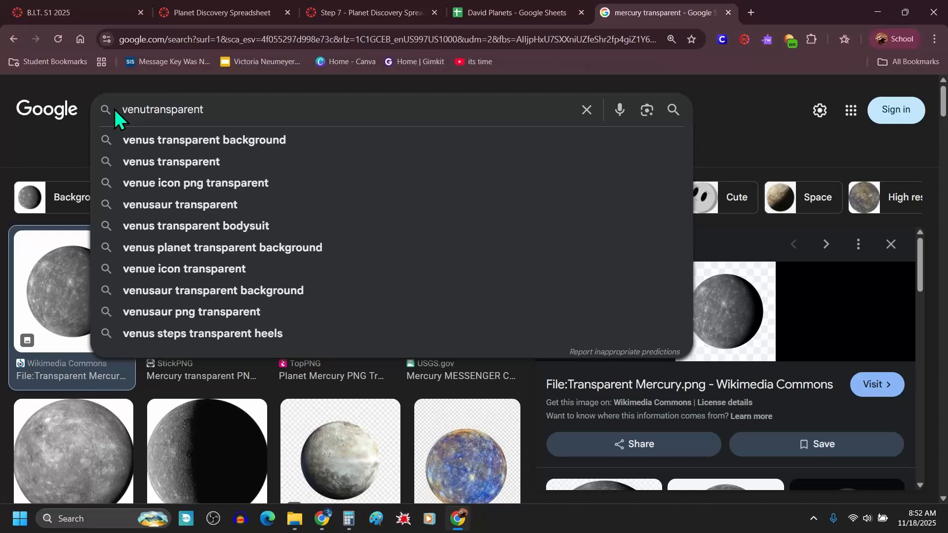
{"action": "type", "text": "s"}
{"action": "key", "text": "Return"}
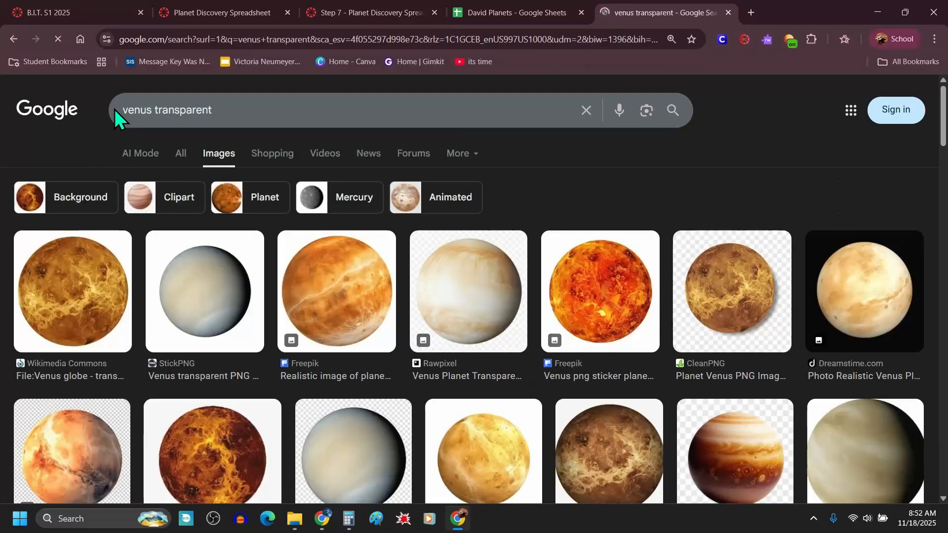
{"action": "left_click", "coordinate": [64, 311]}
{"action": "right_click", "coordinate": [703, 313]}
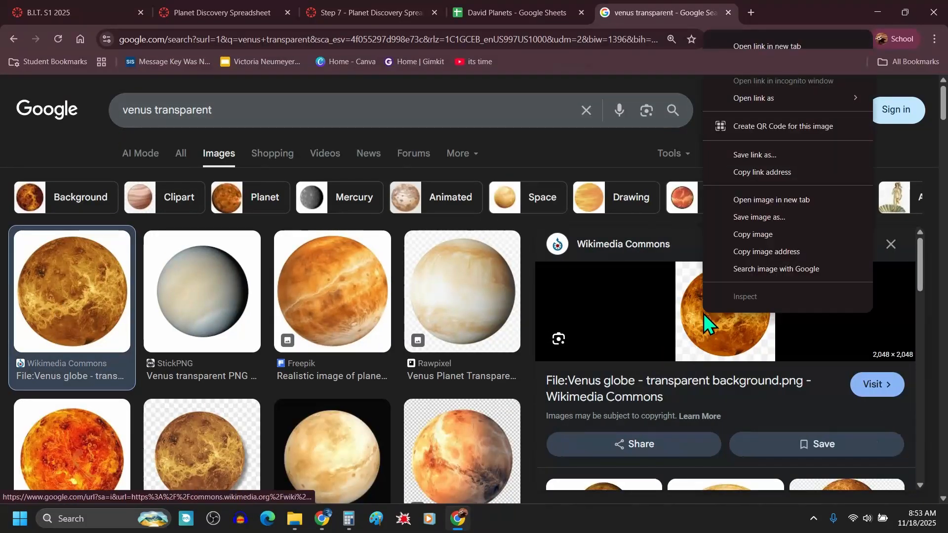
{"action": "left_click", "coordinate": [767, 235]}
Step: Paste the Venus image into the sheet, shrink it and place it on top of the Venus bar
{"action": "left_click", "coordinate": [527, 10]}
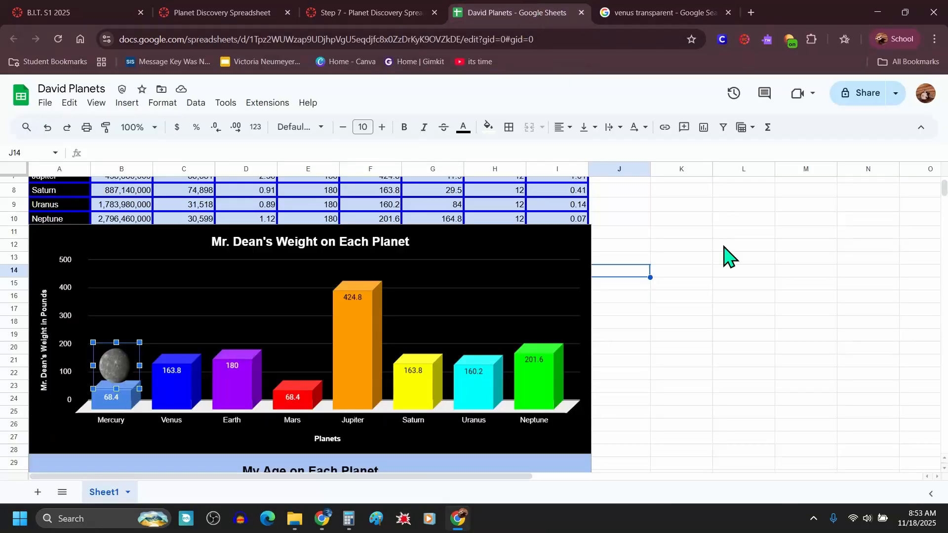
{"action": "right_click", "coordinate": [724, 289]}
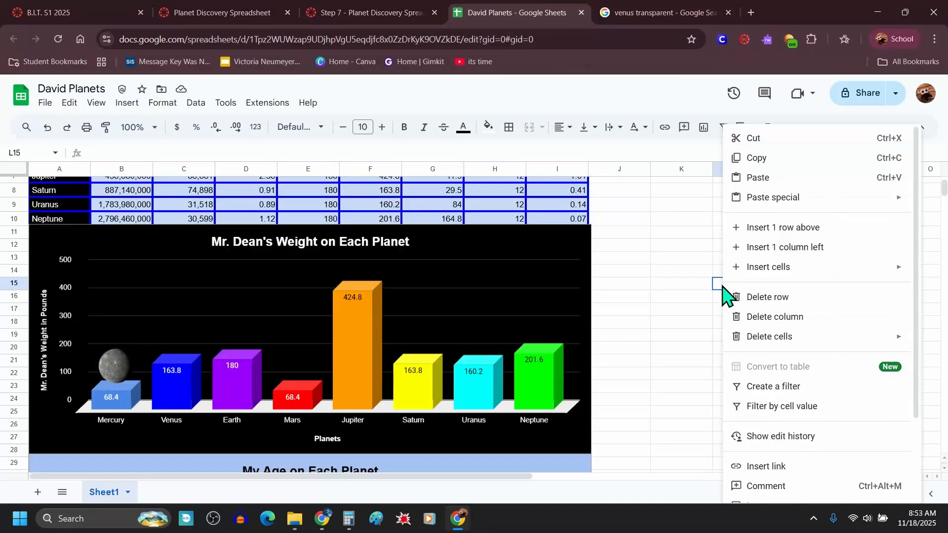
{"action": "left_click", "coordinate": [768, 181]}
{"action": "left_click_drag", "start_coordinate": [781, 339], "coordinate": [495, 287]}
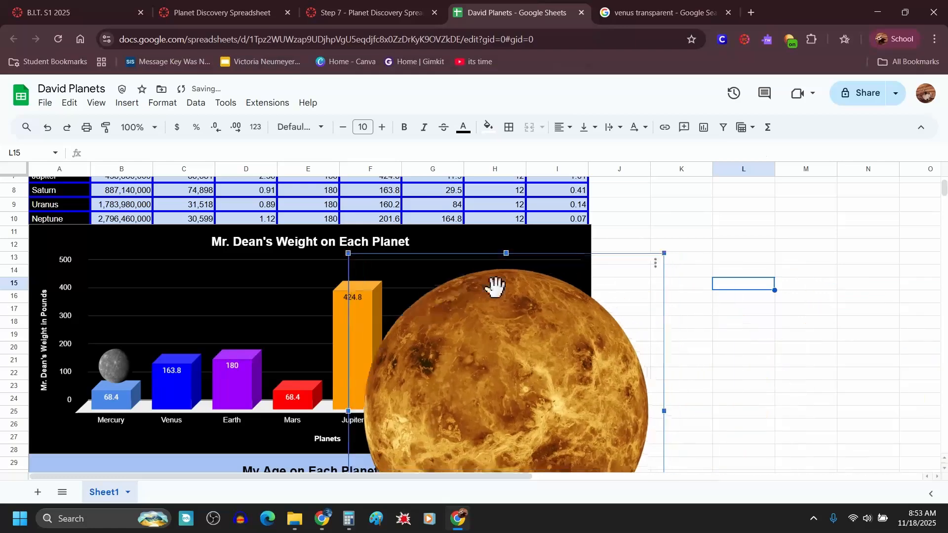
{"action": "left_click_drag", "start_coordinate": [664, 253], "coordinate": [529, 354]}
{"action": "left_click_drag", "start_coordinate": [468, 404], "coordinate": [370, 265]}
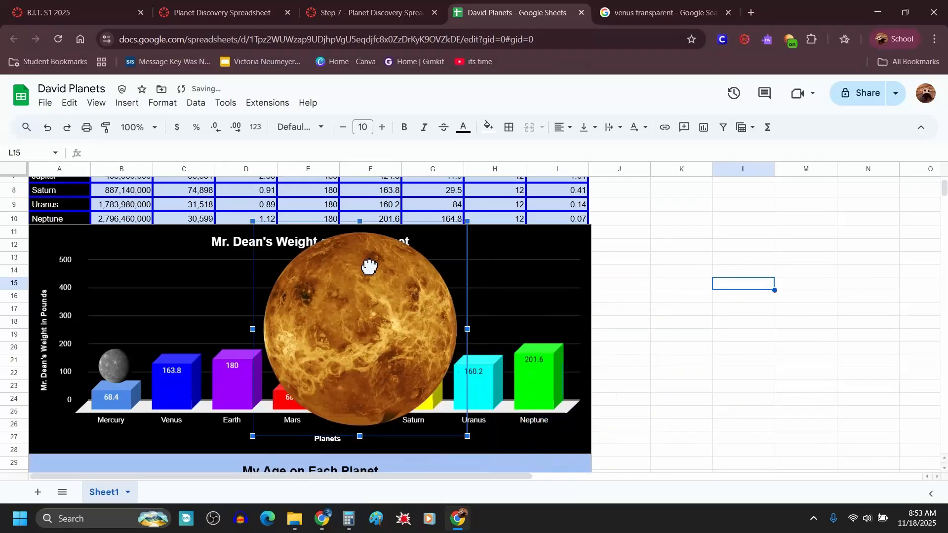
{"action": "left_click_drag", "start_coordinate": [465, 215], "coordinate": [171, 337]}
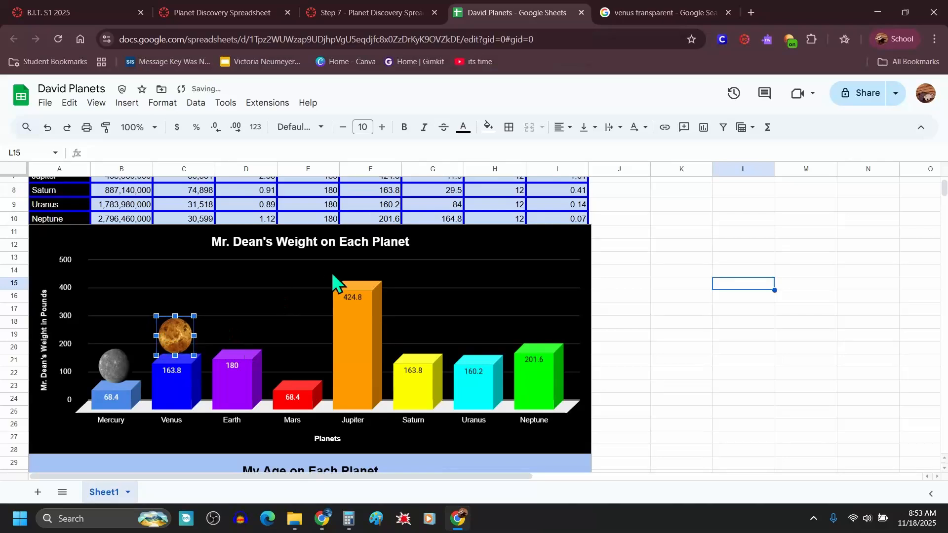
Step: Search images for "earth transparent" and copy the Wikimedia Commons Earth Western Hemisphere image
{"action": "left_click", "coordinate": [641, 14]}
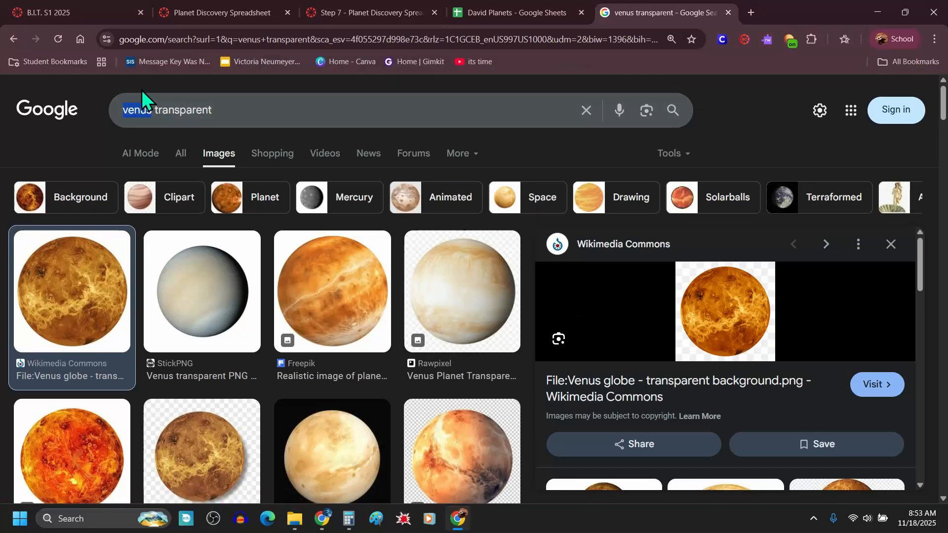
{"action": "type", "text": "earth"}
{"action": "key", "text": "Return"}
{"action": "left_click", "coordinate": [100, 297]}
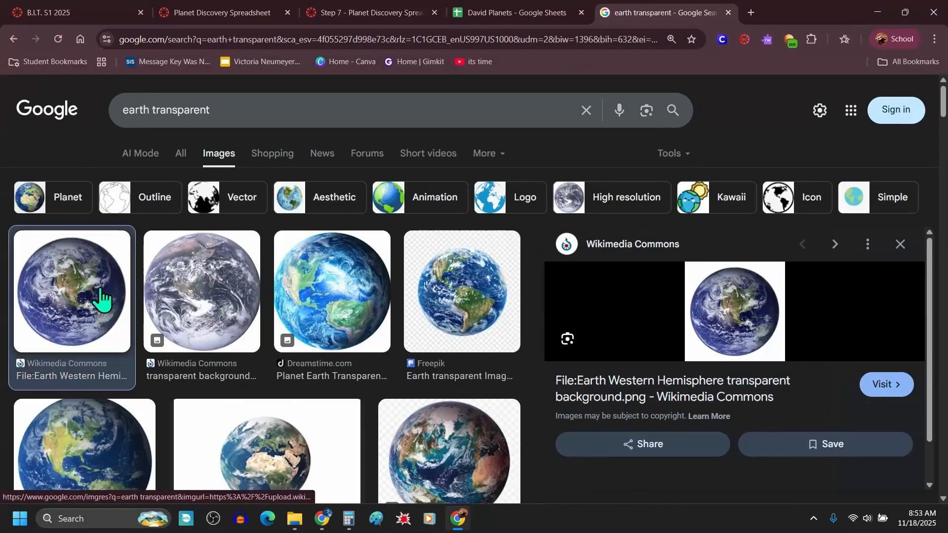
{"action": "right_click", "coordinate": [751, 293]}
{"action": "left_click", "coordinate": [799, 213]}
Step: Paste the Earth image into the sheet, shrink it and place it on top of the Earth bar
{"action": "left_click", "coordinate": [472, 7]}
{"action": "right_click", "coordinate": [598, 283]}
{"action": "left_click", "coordinate": [634, 177]}
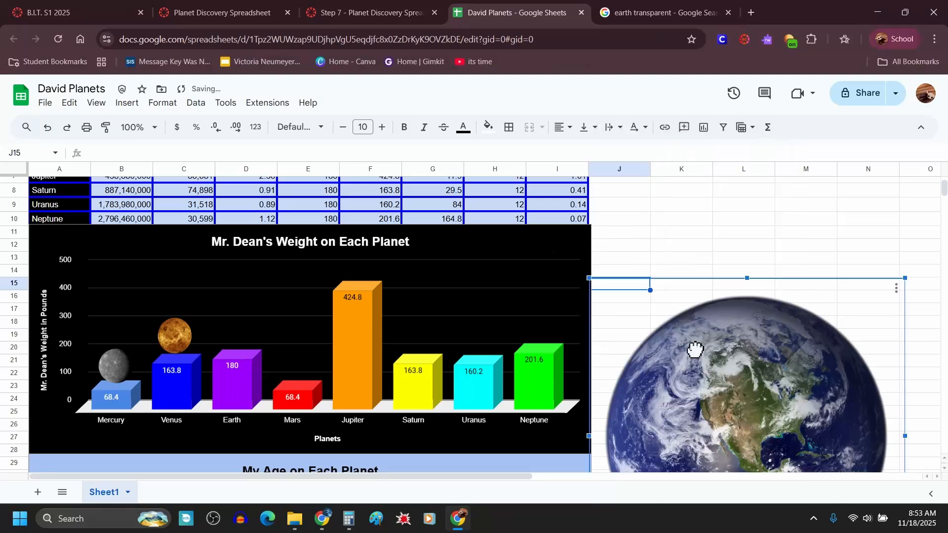
{"action": "left_click_drag", "start_coordinate": [856, 319], "coordinate": [463, 225]}
{"action": "left_click_drag", "start_coordinate": [515, 181], "coordinate": [257, 304]}
{"action": "left_click_drag", "start_coordinate": [239, 327], "coordinate": [241, 326]}
Step: Search images for "mars transparent" and copy the Wikimedia Commons Mars image
{"action": "left_click", "coordinate": [624, 21]}
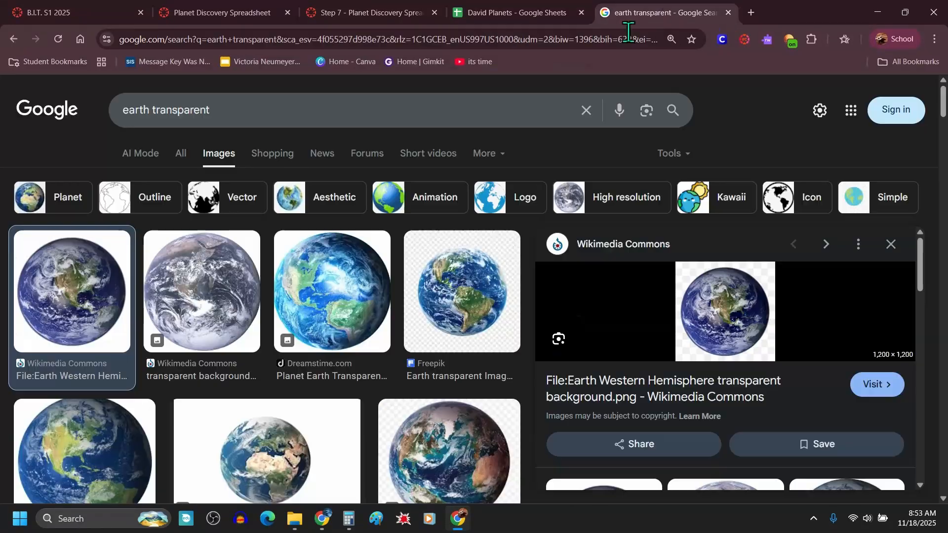
{"action": "left_click_drag", "start_coordinate": [154, 111], "coordinate": [86, 114]}
{"action": "type", "text": "mars"}
{"action": "key", "text": "Return"}
{"action": "left_click", "coordinate": [110, 313]}
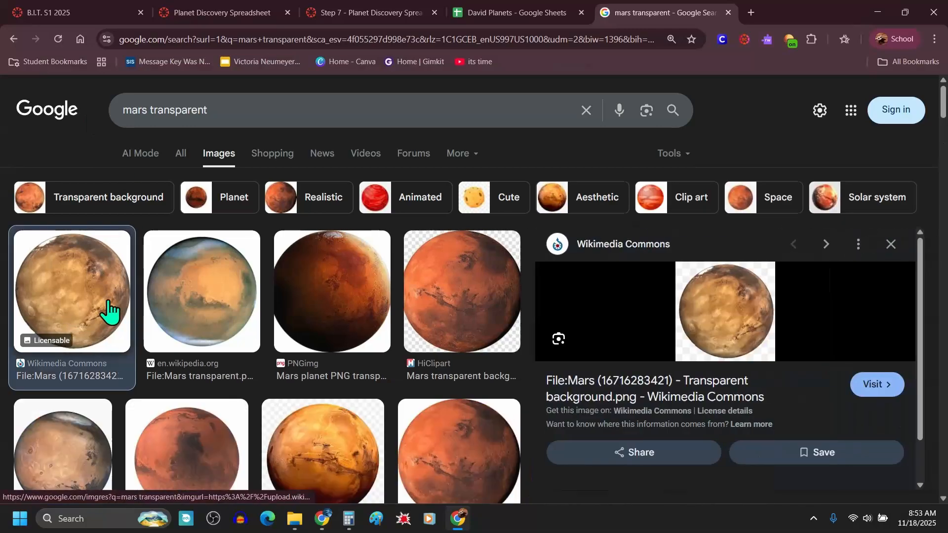
{"action": "right_click", "coordinate": [713, 306]}
{"action": "left_click", "coordinate": [761, 238]}
Step: Paste the Mars image into the sheet, shrink it and place it on top of the Mars bar
{"action": "left_click", "coordinate": [514, 12]}
{"action": "right_click", "coordinate": [633, 271]}
{"action": "left_click", "coordinate": [679, 178]}
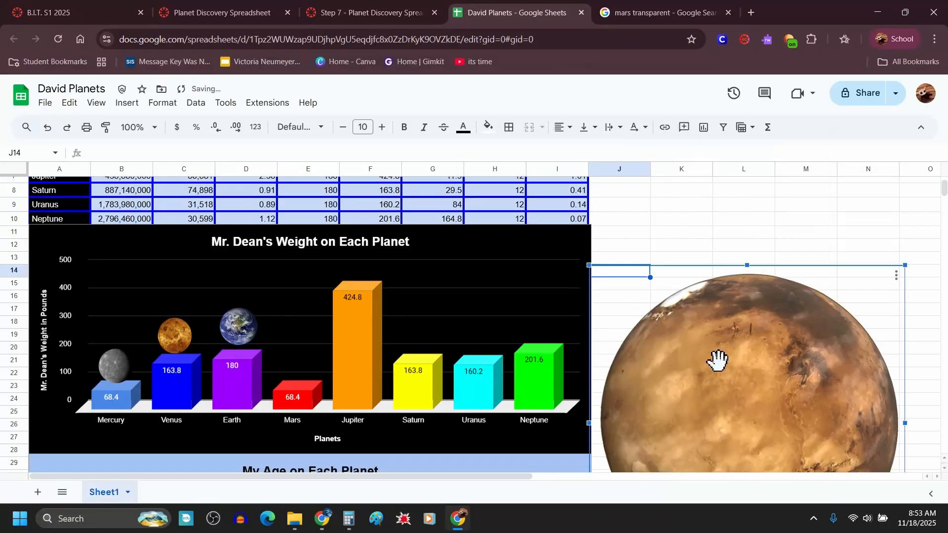
{"action": "left_click_drag", "start_coordinate": [718, 360], "coordinate": [437, 291]}
{"action": "left_click_drag", "start_coordinate": [625, 198], "coordinate": [302, 370]}
Step: Search images for "jupiter transparent" and copy the Wikimedia Commons Jupiter image
{"action": "left_click", "coordinate": [651, 14]}
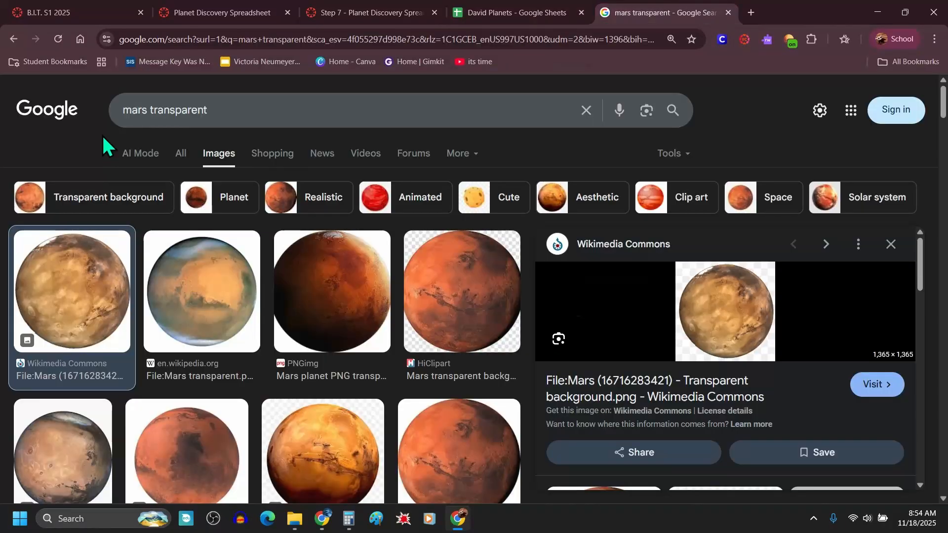
{"action": "left_click_drag", "start_coordinate": [150, 111], "coordinate": [95, 117]}
{"action": "type", "text": "jupiter"}
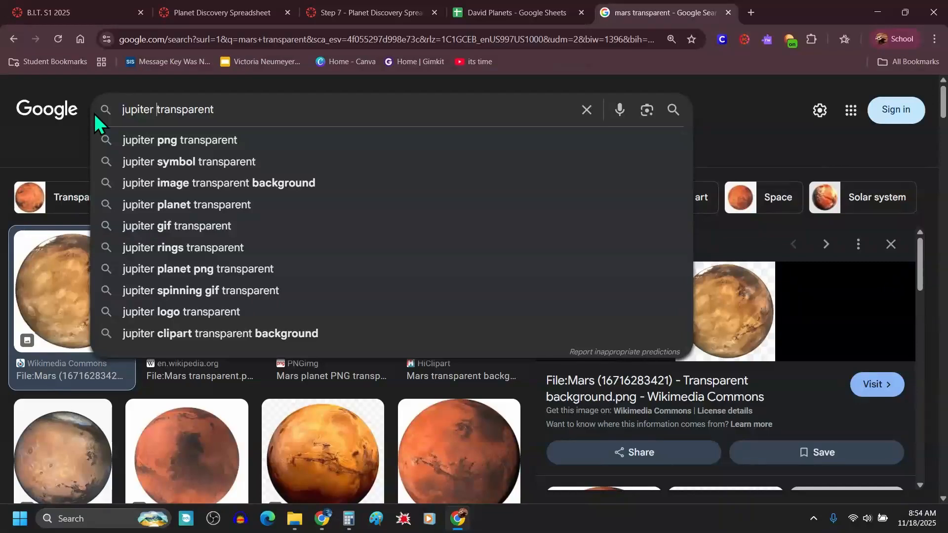
{"action": "key", "text": "Return"}
{"action": "left_click", "coordinate": [92, 304]}
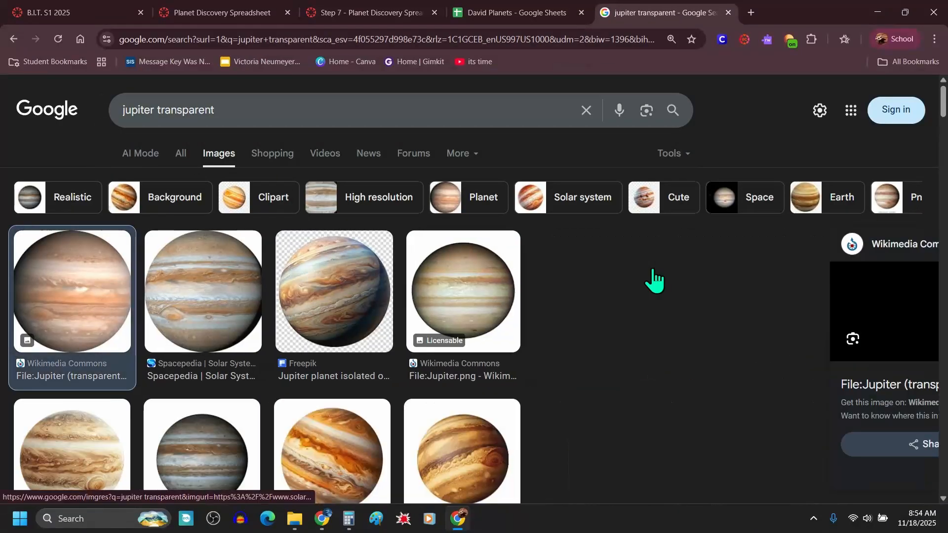
{"action": "right_click", "coordinate": [733, 306]}
{"action": "left_click", "coordinate": [808, 216]}
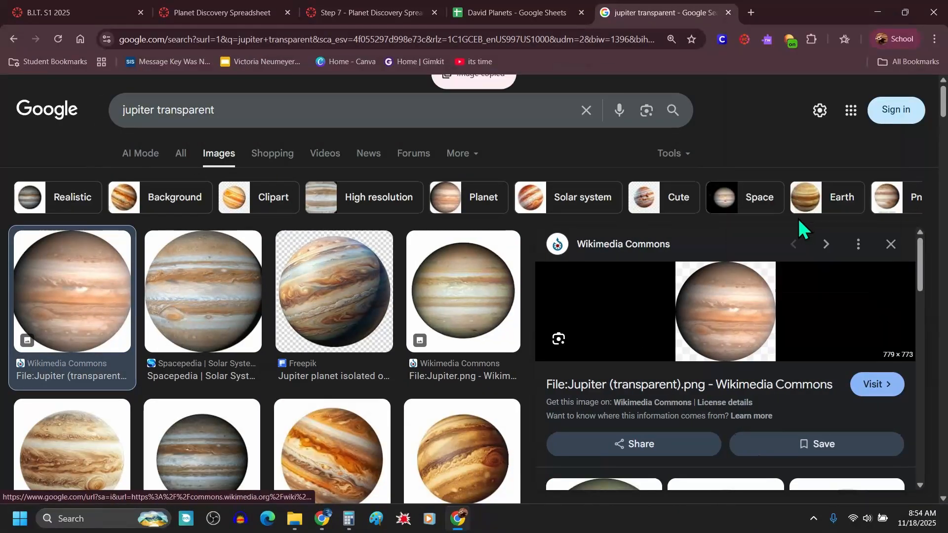
Step: Paste the Jupiter image into the sheet, shrink it and place it on top of the Jupiter bar
{"action": "left_click", "coordinate": [486, 11]}
{"action": "right_click", "coordinate": [630, 238]}
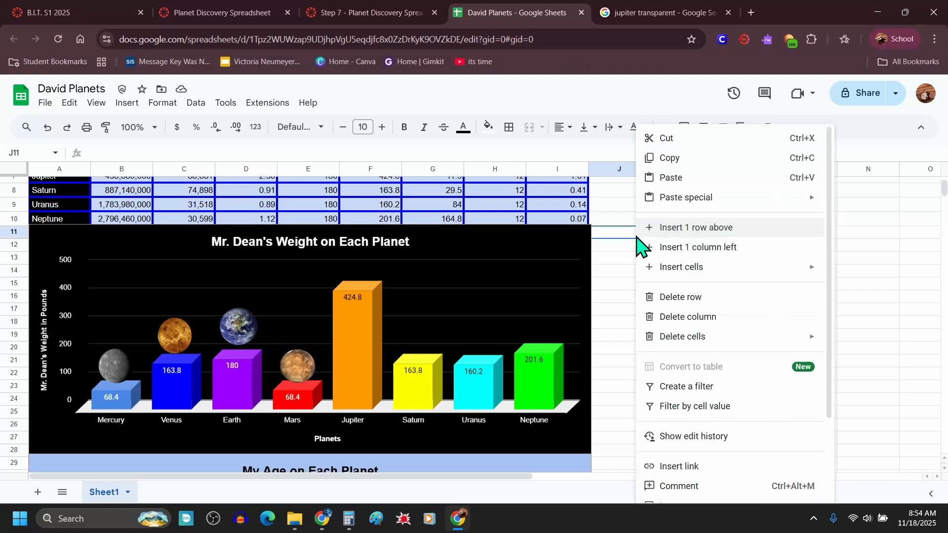
{"action": "left_click", "coordinate": [677, 177]}
{"action": "left_click_drag", "start_coordinate": [599, 307], "coordinate": [150, 283]}
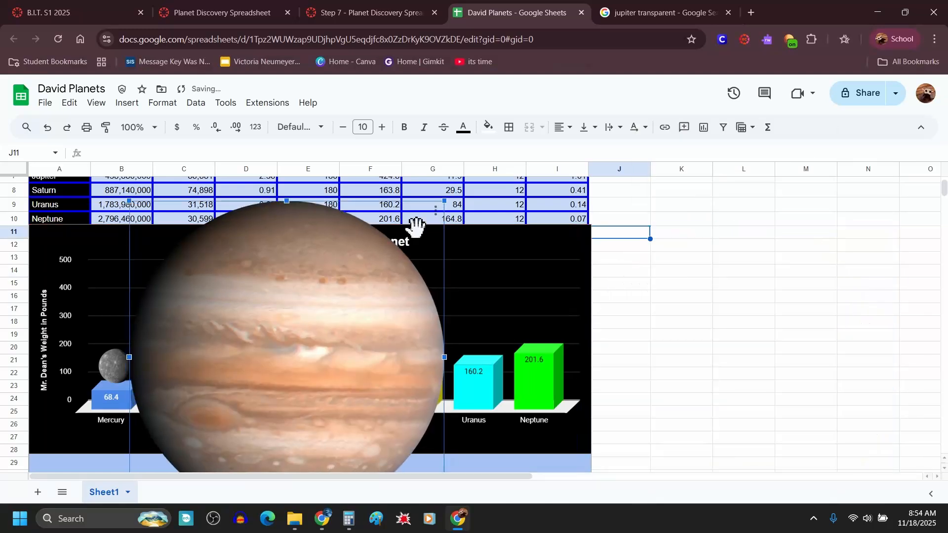
{"action": "left_click_drag", "start_coordinate": [444, 201], "coordinate": [358, 268]}
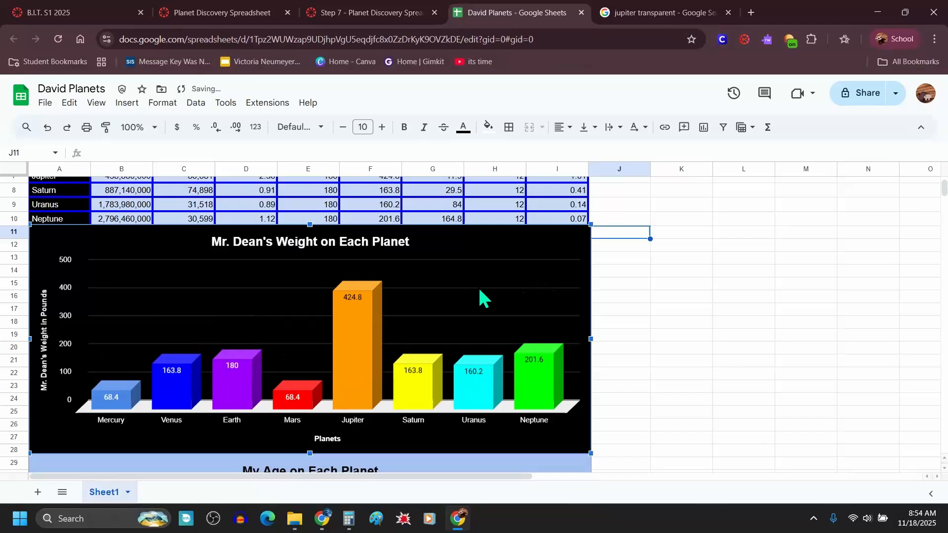
Step: Check how the Jupiter image sits over the weight chart by toggling between the chart and nearby cells
{"action": "left_click", "coordinate": [633, 284]}
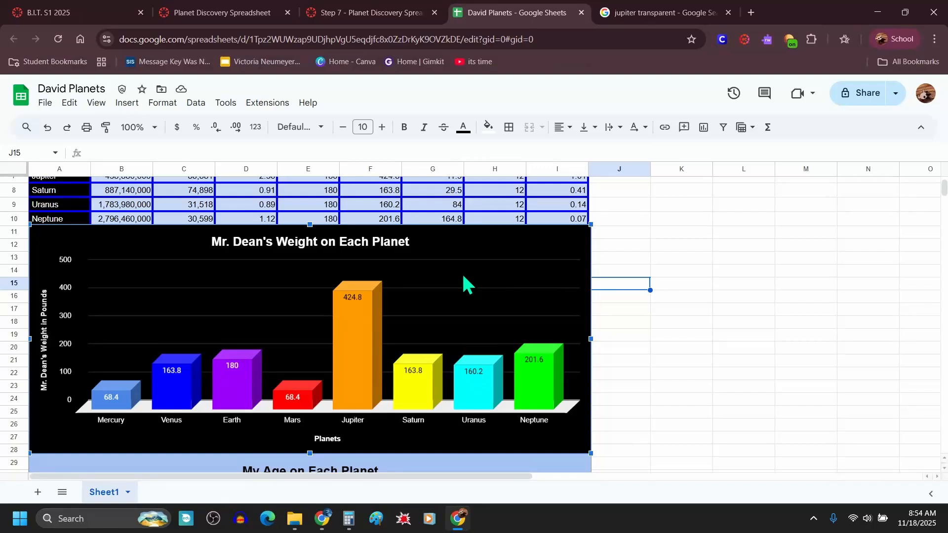
{"action": "left_click", "coordinate": [656, 233]}
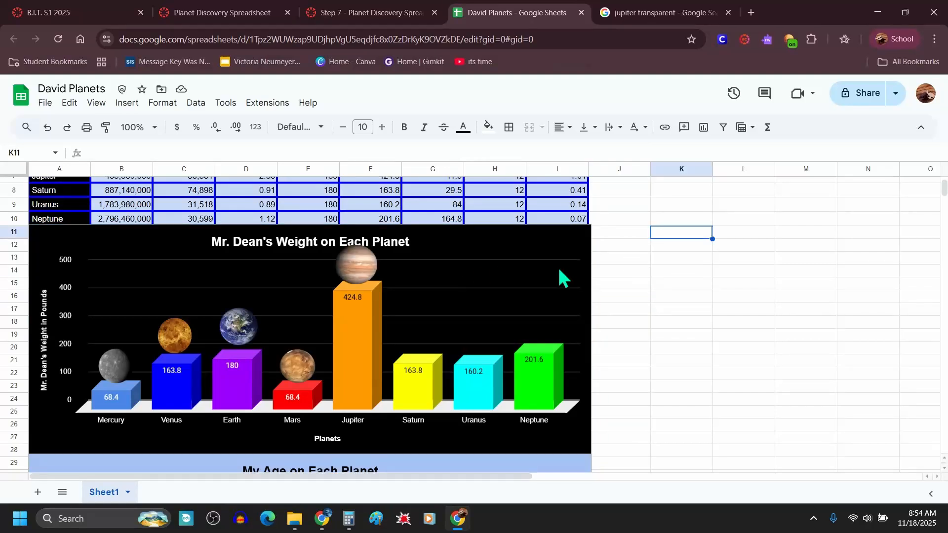
{"action": "left_click", "coordinate": [512, 279]}
{"action": "left_click", "coordinate": [643, 283]}
{"action": "left_click", "coordinate": [492, 284]}
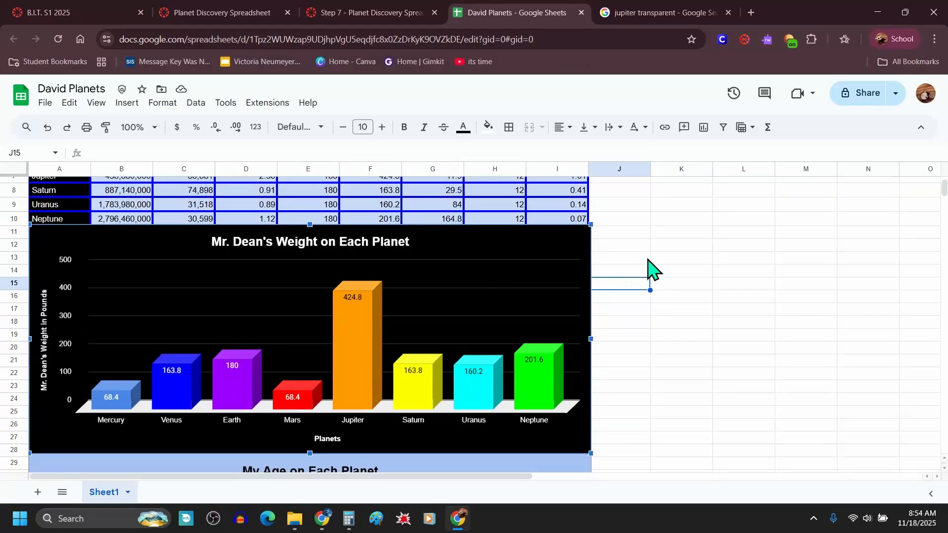
{"action": "left_click", "coordinate": [667, 246]}
{"action": "left_click", "coordinate": [433, 300]}
{"action": "left_click", "coordinate": [673, 301]}
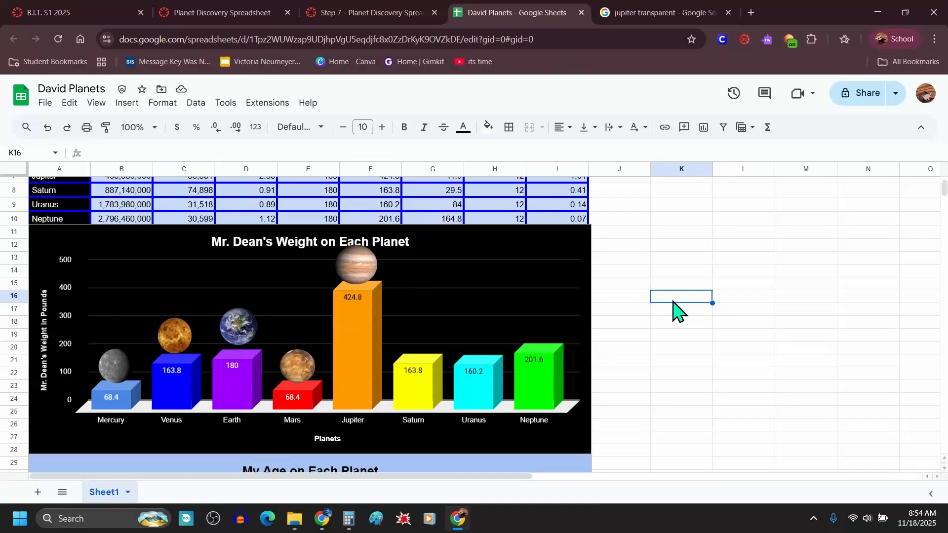
{"action": "left_click", "coordinate": [473, 279]}
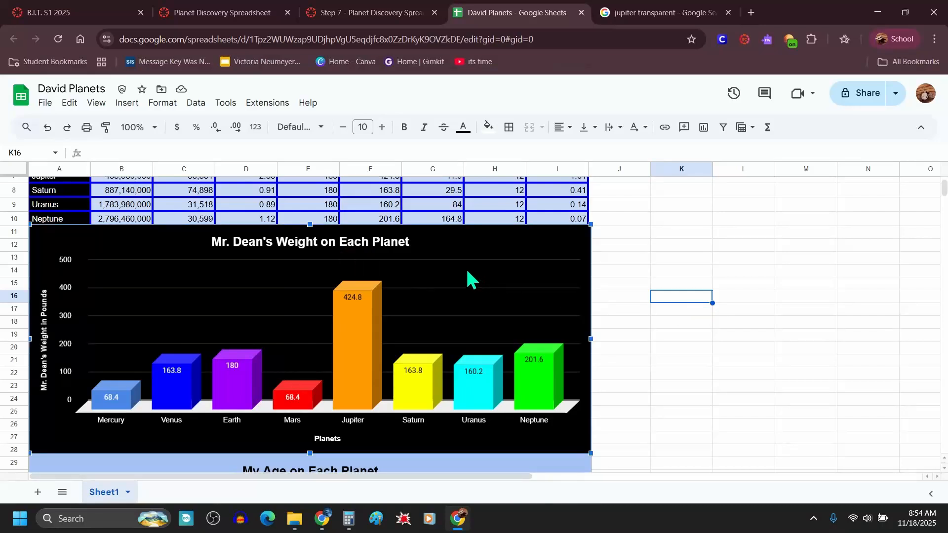
{"action": "left_click", "coordinate": [623, 243]}
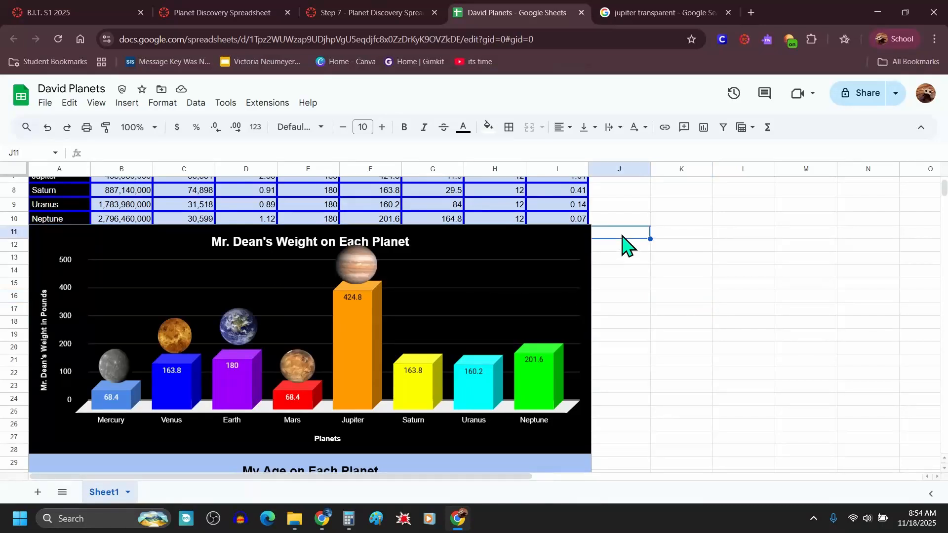
Step: Search images for "saturn transparent" and copy the Wikimedia Commons Saturn image
{"action": "left_click", "coordinate": [637, 13]}
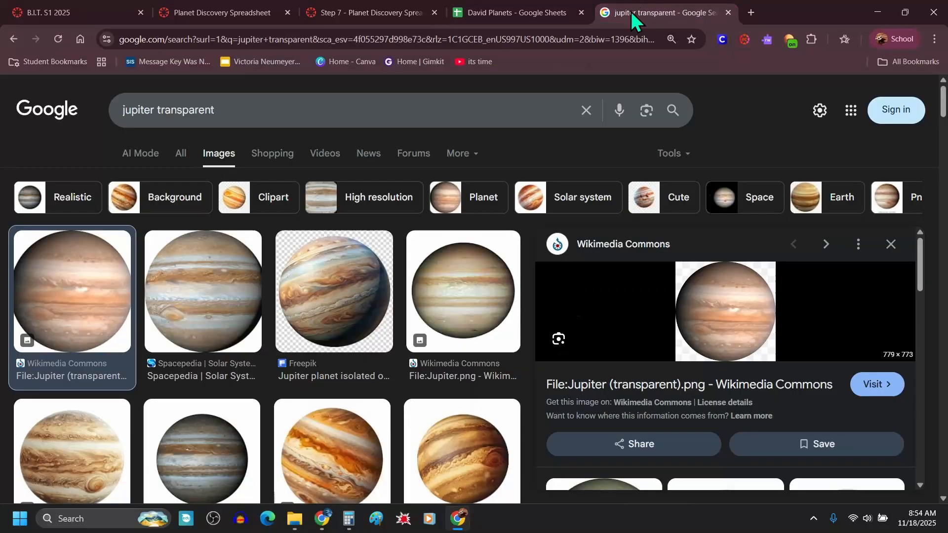
{"action": "double_click", "coordinate": [142, 110]}
{"action": "type", "text": "saturn"}
{"action": "key", "text": "Return"}
{"action": "left_click", "coordinate": [93, 288]}
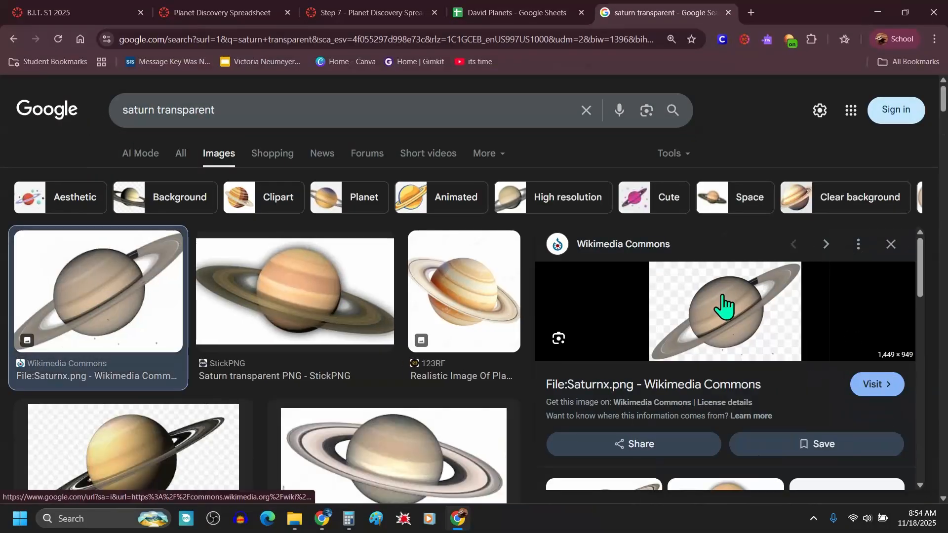
{"action": "right_click", "coordinate": [721, 296]}
{"action": "left_click", "coordinate": [768, 216]}
Step: Paste the Saturn image into the sheet, shrink it and place it on top of the Saturn bar
{"action": "left_click", "coordinate": [516, 13]}
{"action": "right_click", "coordinate": [643, 233]}
{"action": "left_click", "coordinate": [701, 178]}
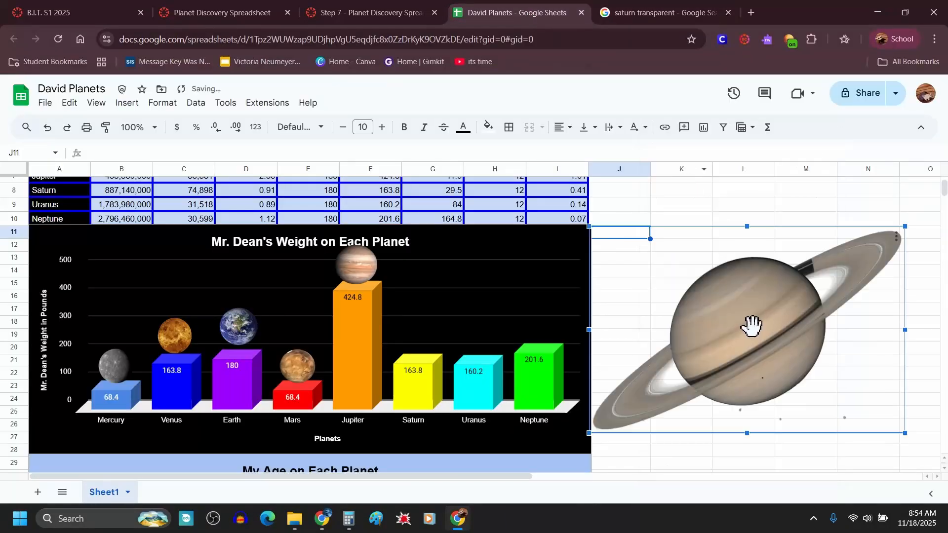
{"action": "left_click_drag", "start_coordinate": [751, 326], "coordinate": [539, 334]}
{"action": "left_click_drag", "start_coordinate": [692, 236], "coordinate": [454, 398]}
{"action": "left_click_drag", "start_coordinate": [426, 422], "coordinate": [434, 343]}
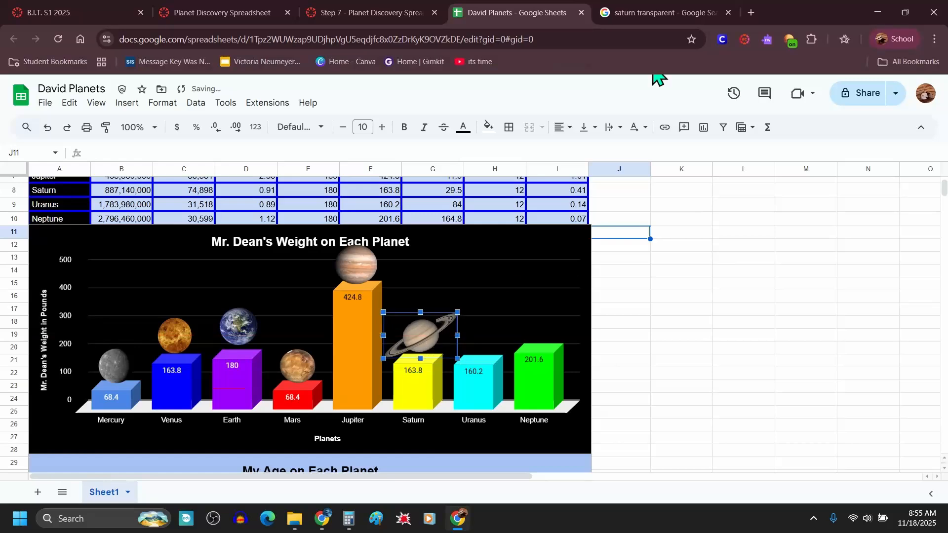
Step: Search images for "uranus transparent" and copy the Wikimedia Commons Uranus image
{"action": "left_click", "coordinate": [664, 13]}
{"action": "left_click_drag", "start_coordinate": [155, 112], "coordinate": [62, 119]}
{"action": "type", "text": "uranus"}
{"action": "key", "text": "Return"}
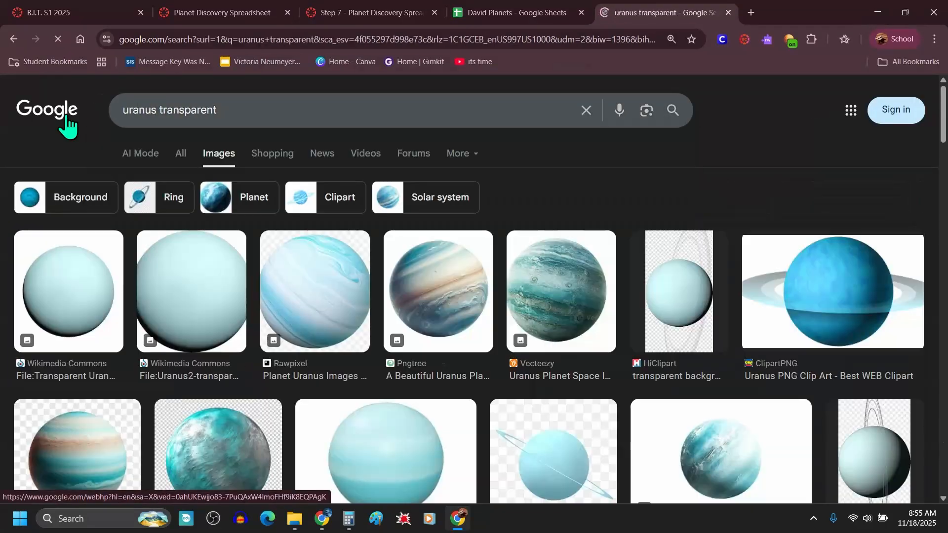
{"action": "left_click", "coordinate": [72, 291]}
{"action": "right_click", "coordinate": [751, 326]}
{"action": "left_click", "coordinate": [808, 241]}
Step: Paste the Uranus image into the sheet, shrink it and place it on top of the Uranus bar
{"action": "left_click", "coordinate": [515, 13]}
{"action": "right_click", "coordinate": [647, 232]}
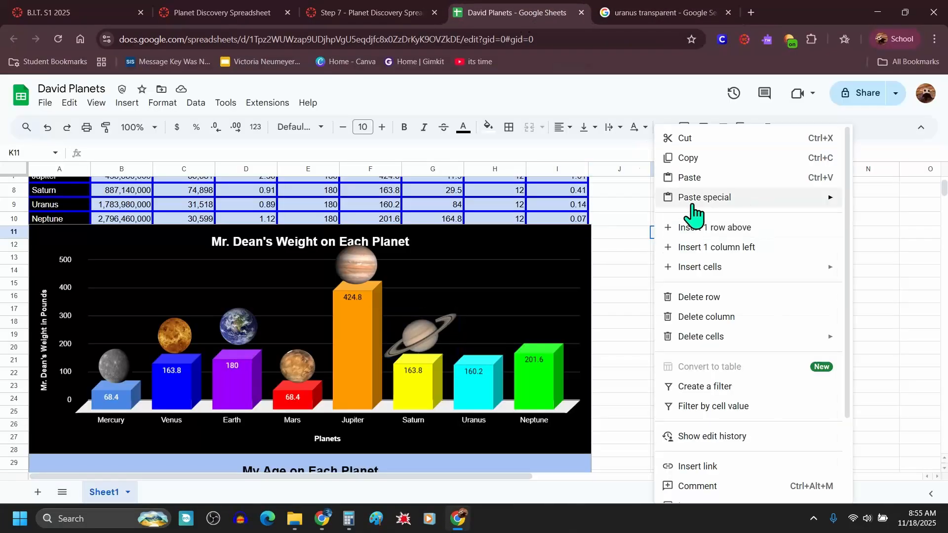
{"action": "left_click", "coordinate": [635, 177]}
{"action": "left_click_drag", "start_coordinate": [735, 208], "coordinate": [503, 308]}
{"action": "left_click_drag", "start_coordinate": [492, 337], "coordinate": [493, 340]}
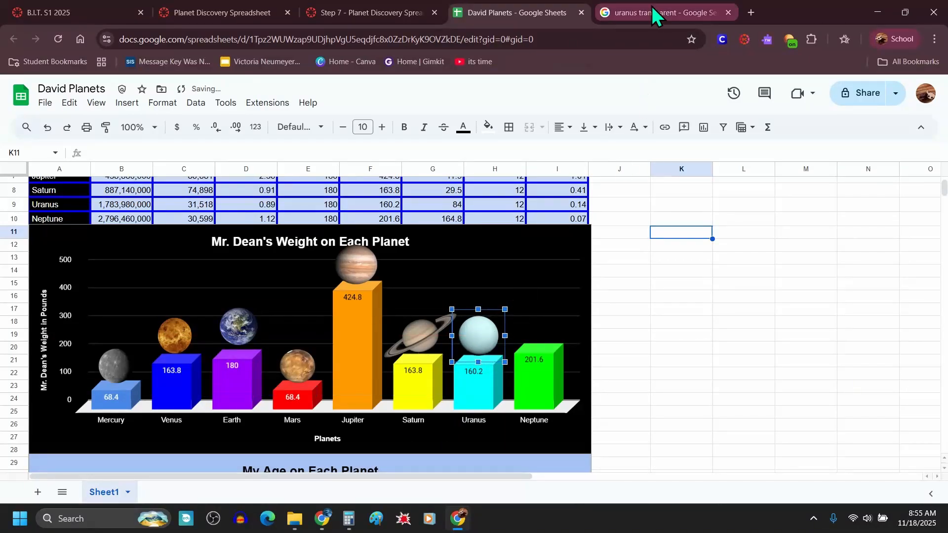
Step: Search images for "neptune transparent" and copy the Wikimedia Commons Neptune image
{"action": "left_click", "coordinate": [656, 15]}
{"action": "left_click_drag", "start_coordinate": [157, 110], "coordinate": [114, 111]}
{"action": "type", "text": "neptune"}
{"action": "key", "text": "Return"}
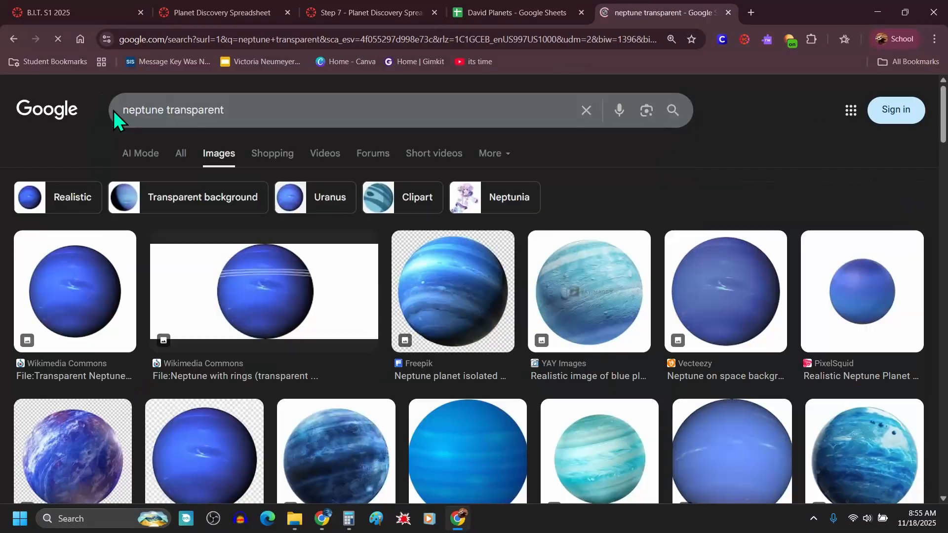
{"action": "left_click", "coordinate": [75, 292]}
{"action": "right_click", "coordinate": [710, 298]}
{"action": "left_click", "coordinate": [755, 221]}
Step: Paste the Neptune image into the sheet, shrink it and place it on top of the Neptune bar
{"action": "left_click", "coordinate": [516, 13]}
{"action": "right_click", "coordinate": [668, 261]}
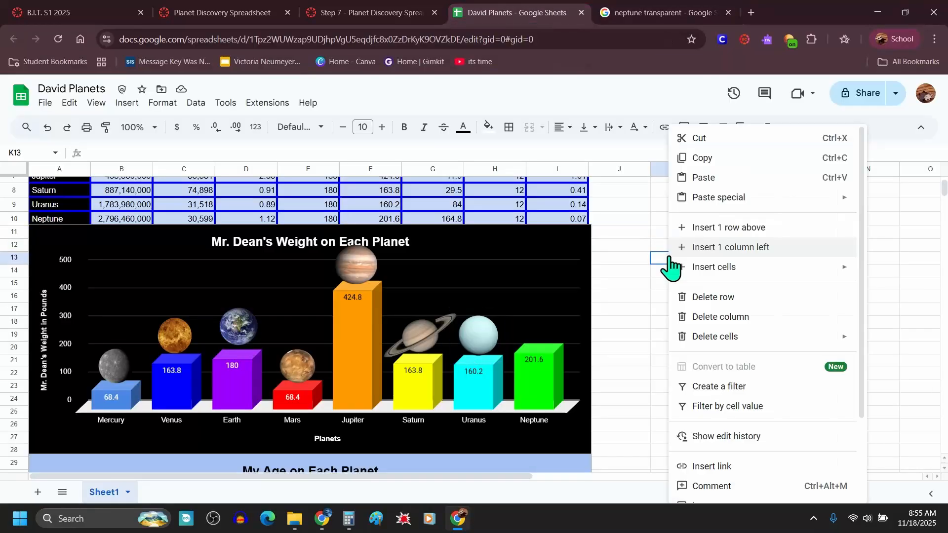
{"action": "left_click", "coordinate": [717, 176]}
{"action": "left_click_drag", "start_coordinate": [766, 321], "coordinate": [511, 246]}
{"action": "left_click_drag", "start_coordinate": [712, 178], "coordinate": [453, 423]}
{"action": "left_click_drag", "start_coordinate": [446, 440], "coordinate": [558, 301]}
{"action": "left_click_drag", "start_coordinate": [540, 318], "coordinate": [549, 316]}
{"action": "left_click", "coordinate": [636, 309]}
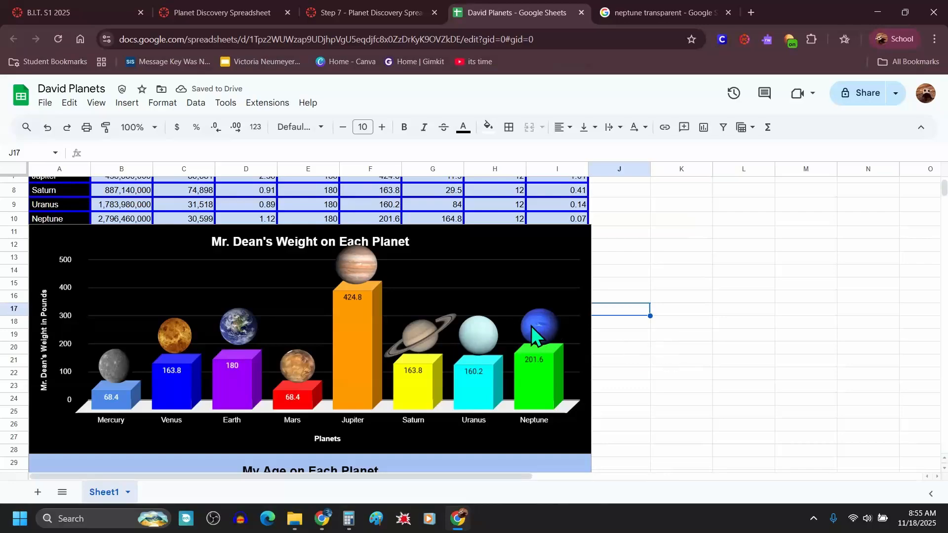
Step: Review the data table and the weight chart with all the planet images in place
{"action": "scroll", "coordinate": [609, 292], "scroll_direction": "up", "scroll_amount": 3}
{"action": "scroll", "coordinate": [494, 276], "scroll_direction": "down", "scroll_amount": 1}
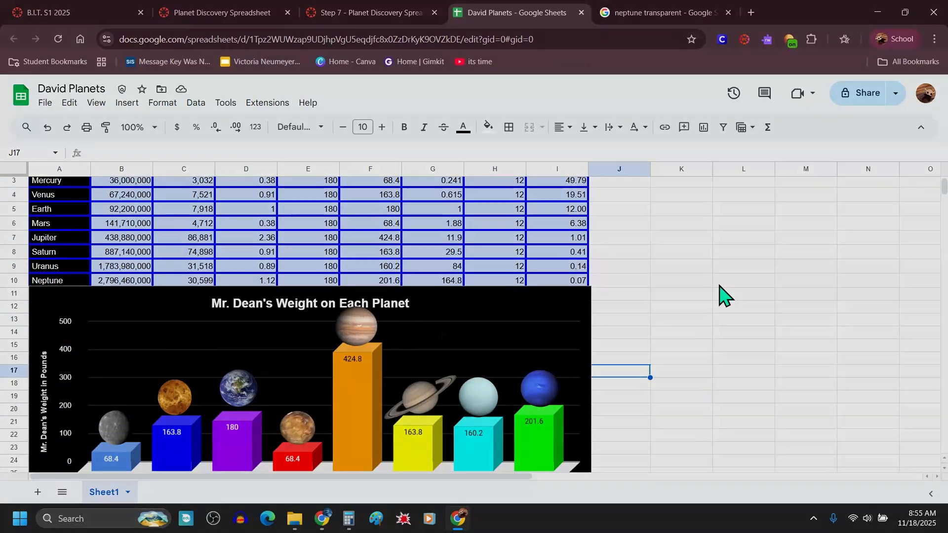
{"action": "scroll", "coordinate": [477, 277], "scroll_direction": "down", "scroll_amount": 1}
{"action": "left_click", "coordinate": [477, 277]}
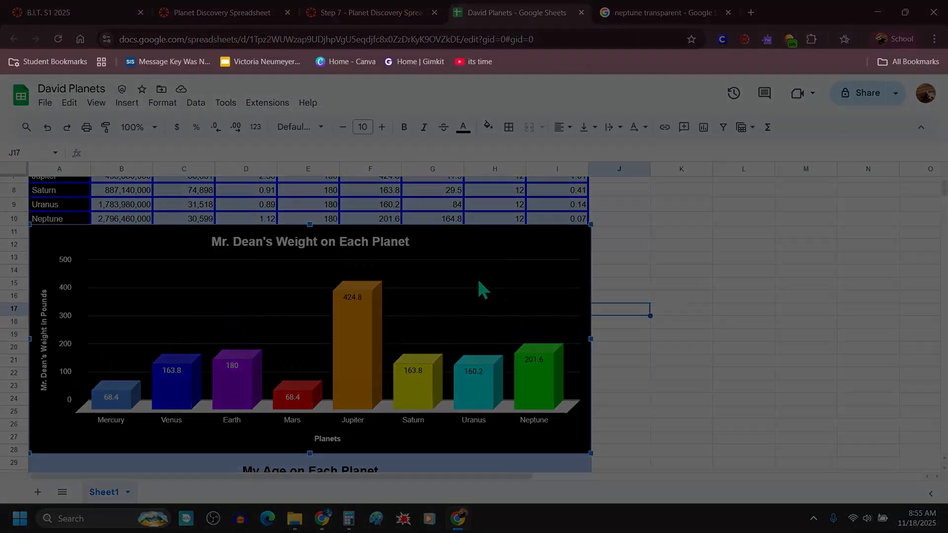
{"action": "left_click", "coordinate": [704, 262]}
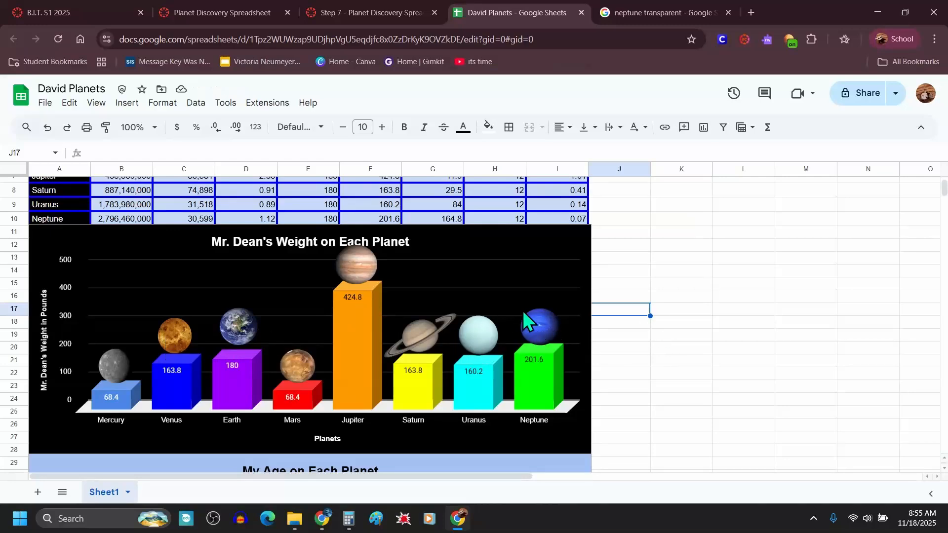
{"action": "scroll", "coordinate": [522, 310], "scroll_direction": "up", "scroll_amount": 3}
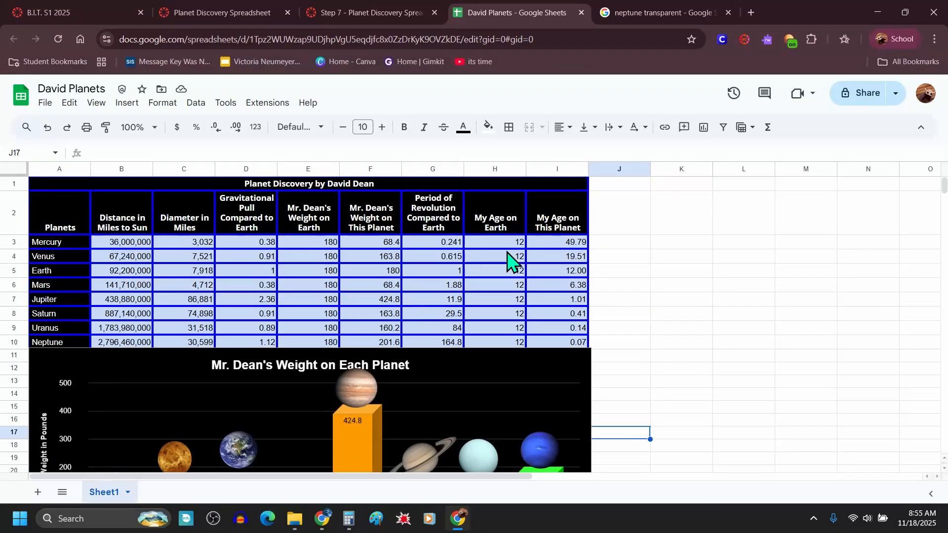
{"action": "scroll", "coordinate": [509, 261], "scroll_direction": "down", "scroll_amount": 5}
{"action": "scroll", "coordinate": [387, 243], "scroll_direction": "up", "scroll_amount": 4}
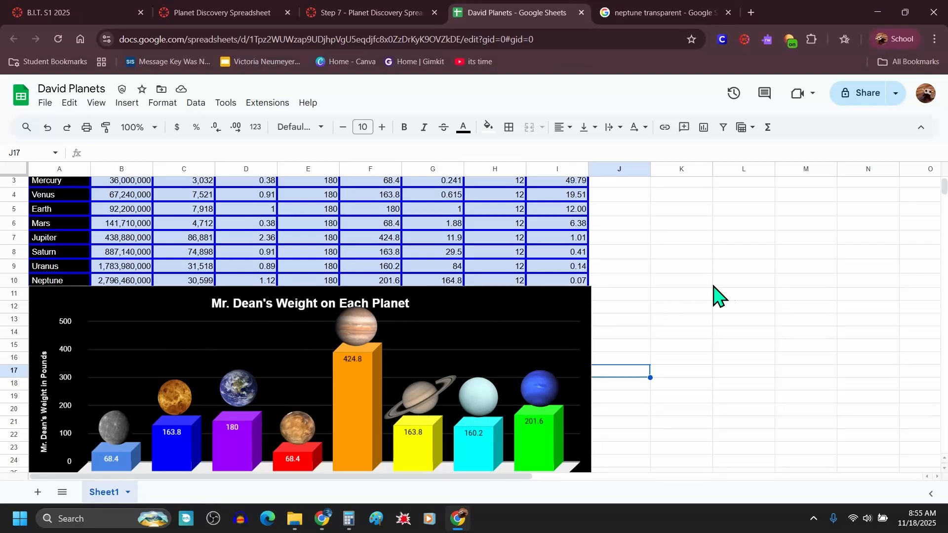
{"action": "scroll", "coordinate": [701, 292], "scroll_direction": "down", "scroll_amount": 1}
{"action": "left_click", "coordinate": [479, 288]}
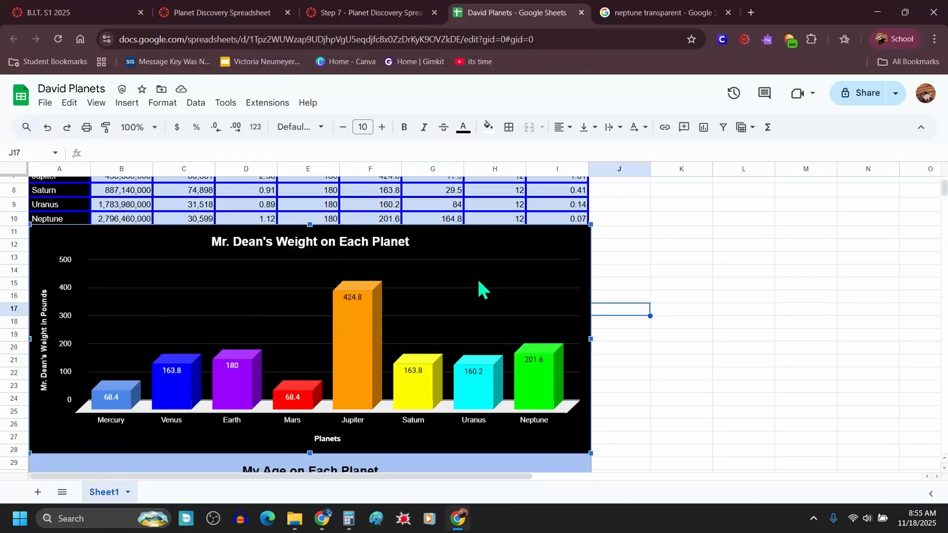
{"action": "left_click", "coordinate": [705, 264]}
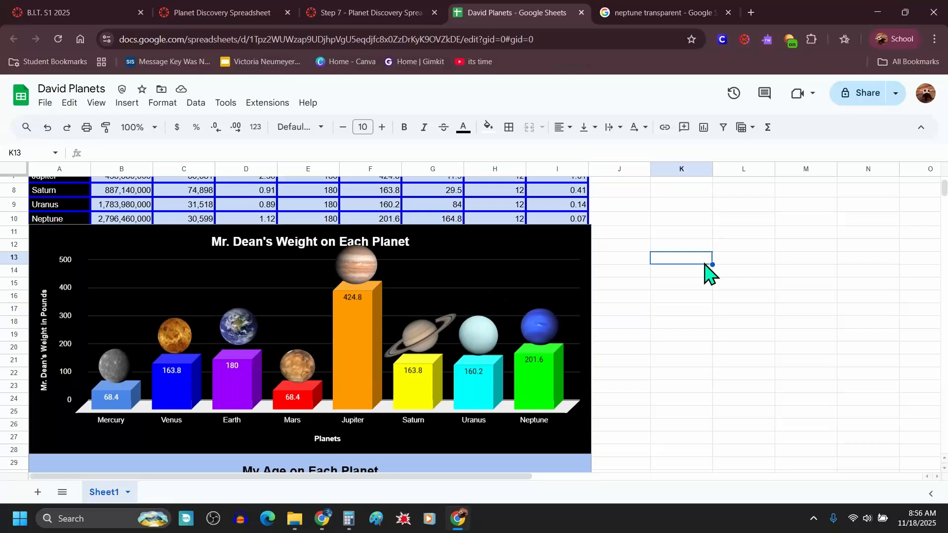
{"action": "scroll", "coordinate": [677, 286], "scroll_direction": "down", "scroll_amount": 6}
{"action": "scroll", "coordinate": [676, 286], "scroll_direction": "up", "scroll_amount": 8}
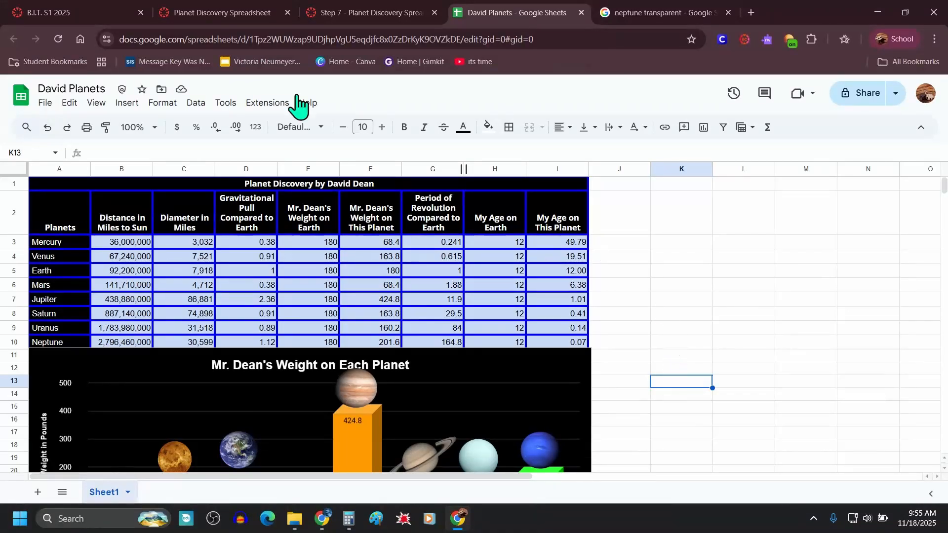
Step: Open the Planet Discovery Spreadsheet assignment from the course's due dates list and scroll to its Google Assignments section
{"action": "left_click", "coordinate": [96, 15]}
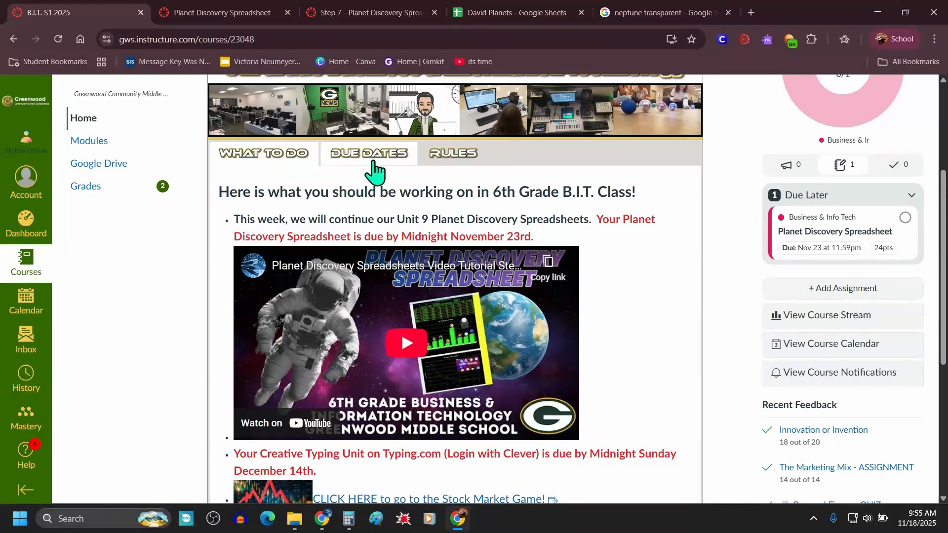
{"action": "left_click", "coordinate": [376, 157]}
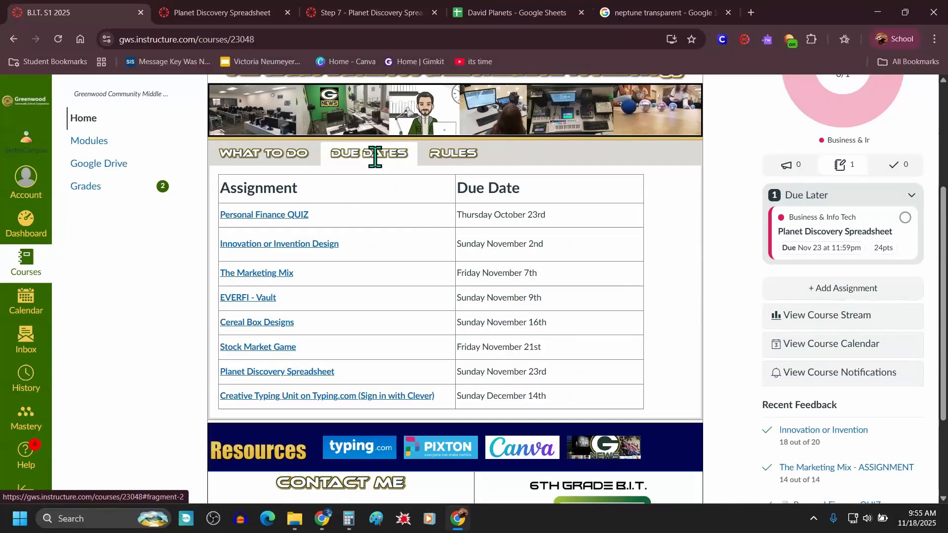
{"action": "left_click", "coordinate": [289, 374]}
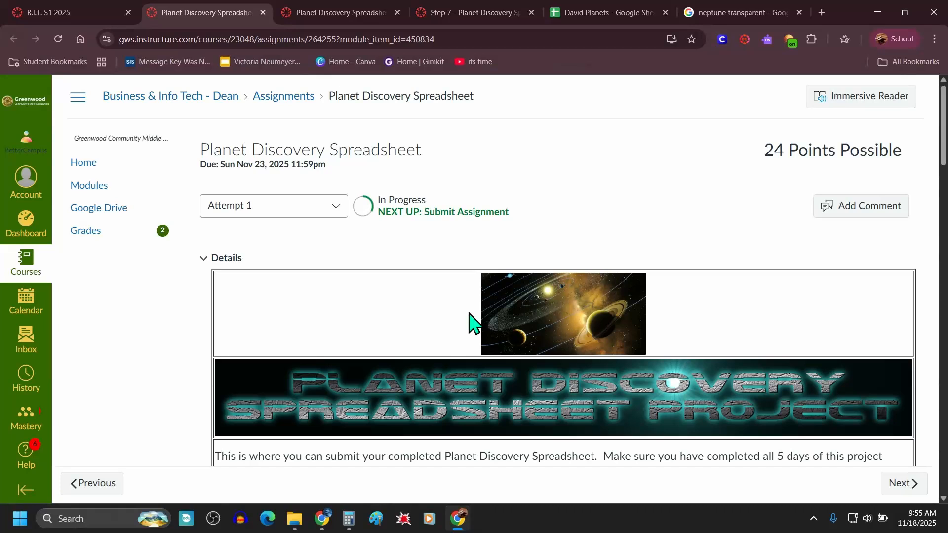
{"action": "scroll", "coordinate": [469, 313], "scroll_direction": "down", "scroll_amount": 20}
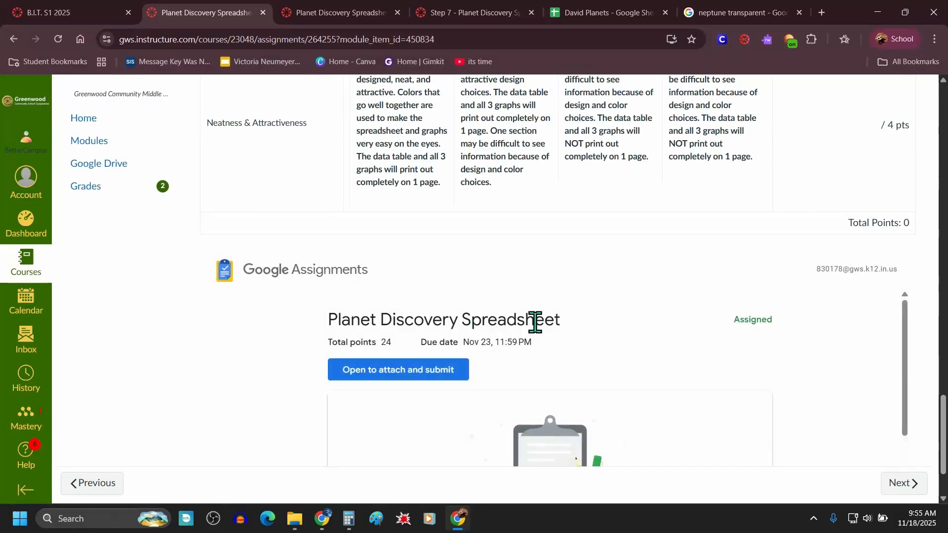
{"action": "scroll", "coordinate": [545, 324], "scroll_direction": "down", "scroll_amount": 2}
{"action": "scroll", "coordinate": [580, 325], "scroll_direction": "down", "scroll_amount": 2}
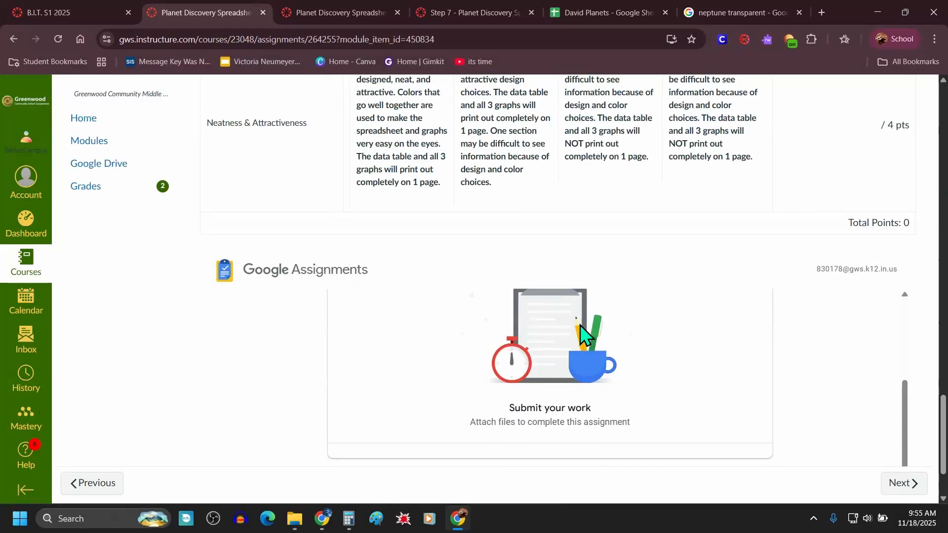
{"action": "key", "text": "ctrl+minus"}
{"action": "scroll", "coordinate": [580, 328], "scroll_direction": "up", "scroll_amount": 3}
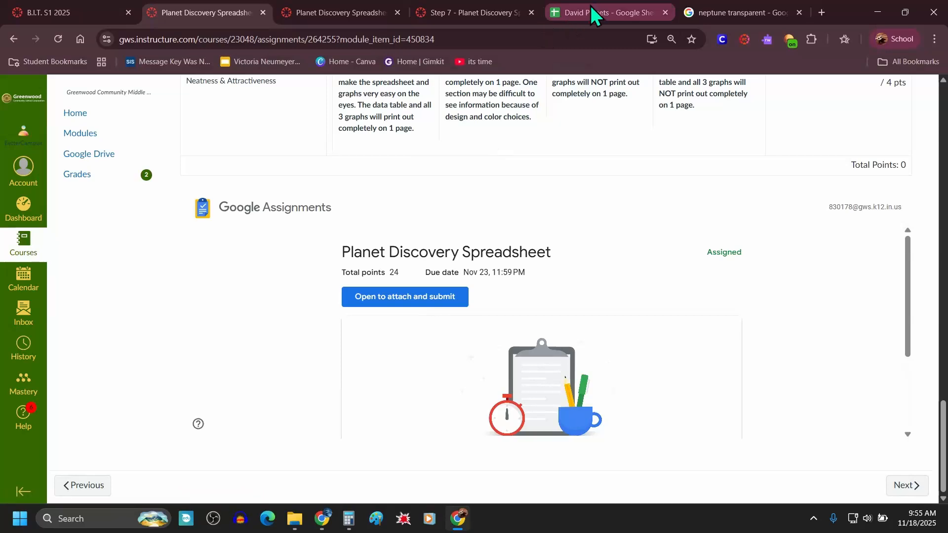
Step: Attach the David Planets spreadsheet from Google Drive to the assignment
{"action": "left_click", "coordinate": [381, 306]}
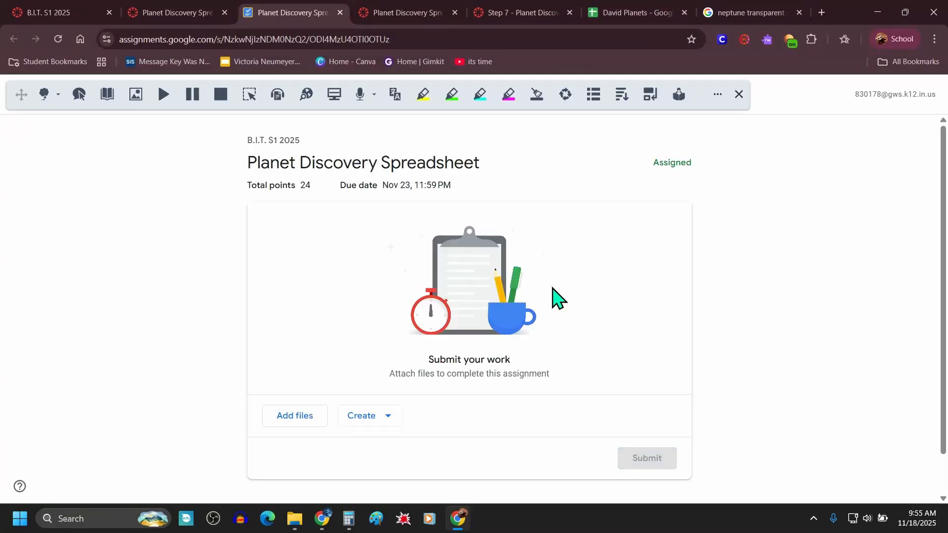
{"action": "left_click", "coordinate": [297, 419]}
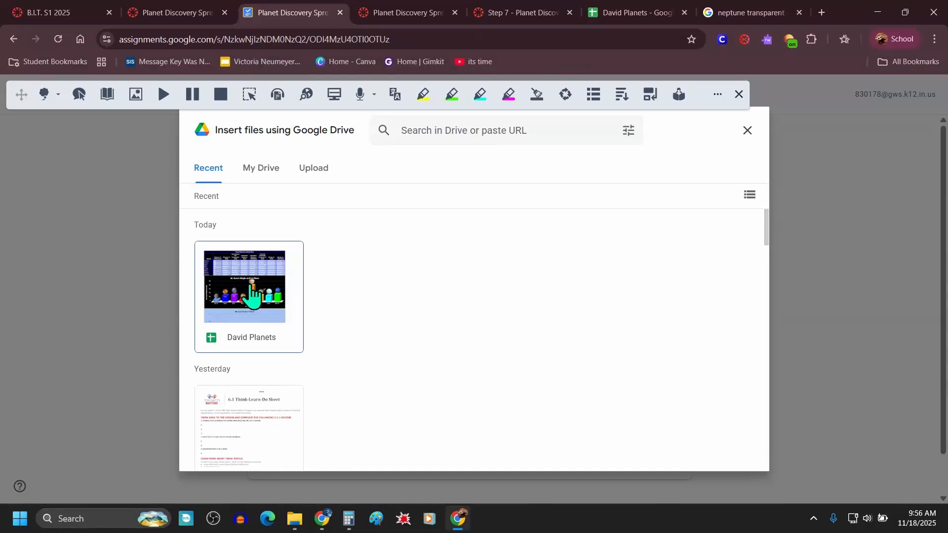
{"action": "left_click", "coordinate": [252, 295]}
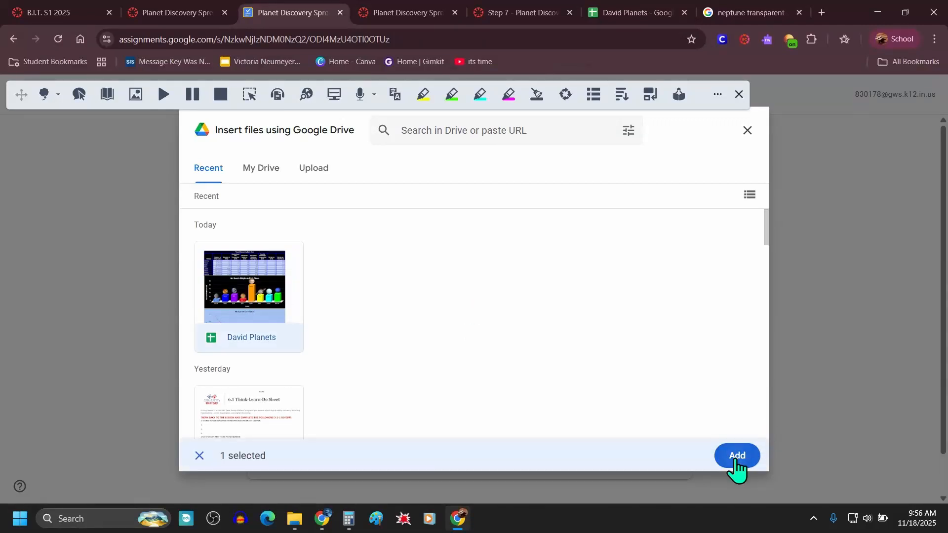
{"action": "left_click", "coordinate": [737, 456]}
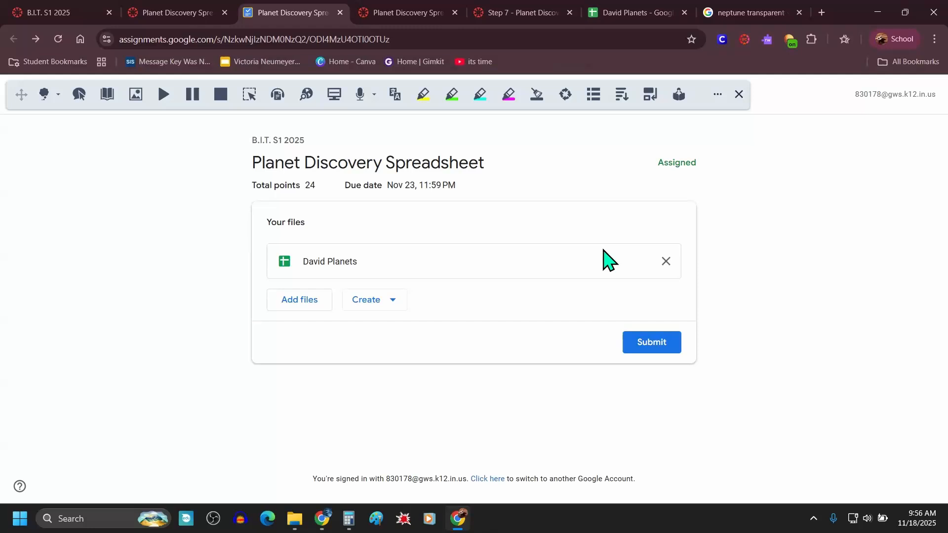
Step: Open the attached David Planets spreadsheet to check it before submitting
{"action": "left_click", "coordinate": [330, 261]}
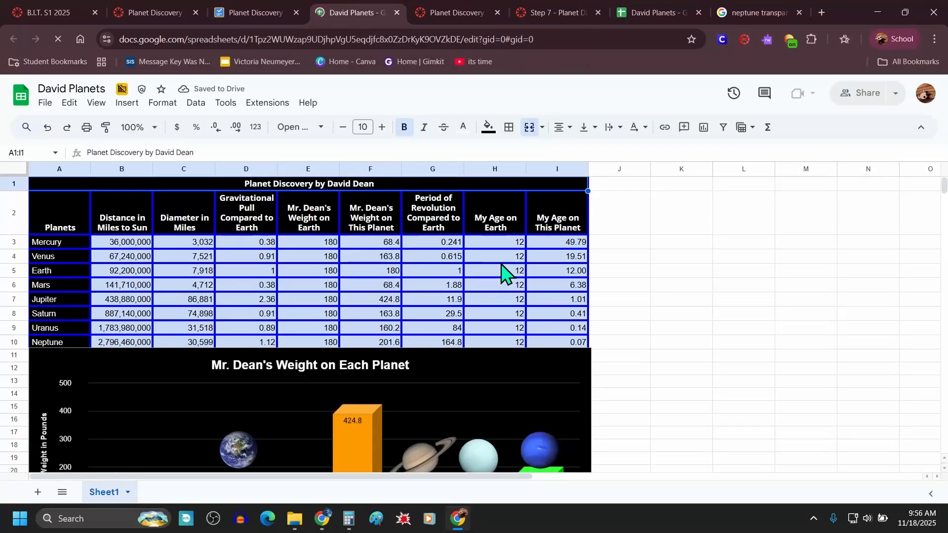
{"action": "scroll", "coordinate": [458, 329], "scroll_direction": "down", "scroll_amount": 1}
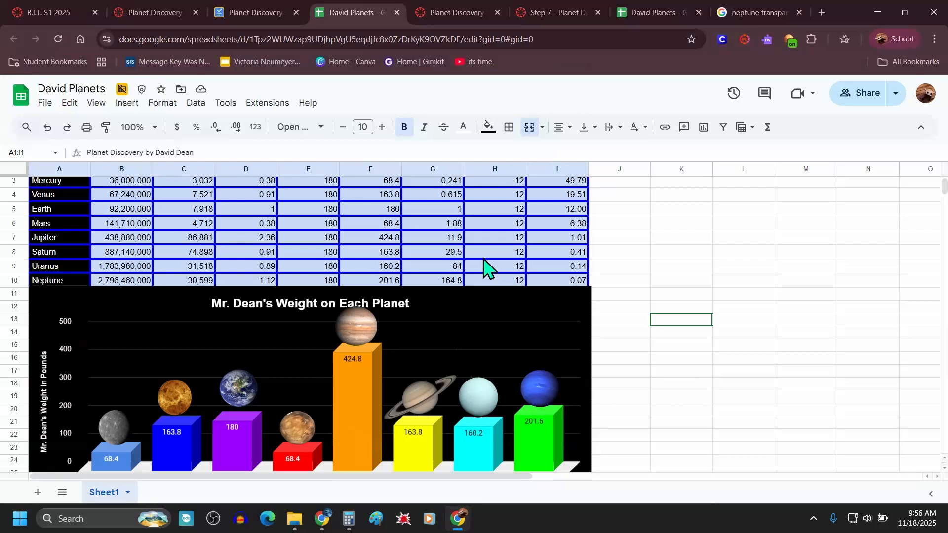
{"action": "scroll", "coordinate": [487, 268], "scroll_direction": "up", "scroll_amount": 1}
{"action": "left_click", "coordinate": [264, 18]}
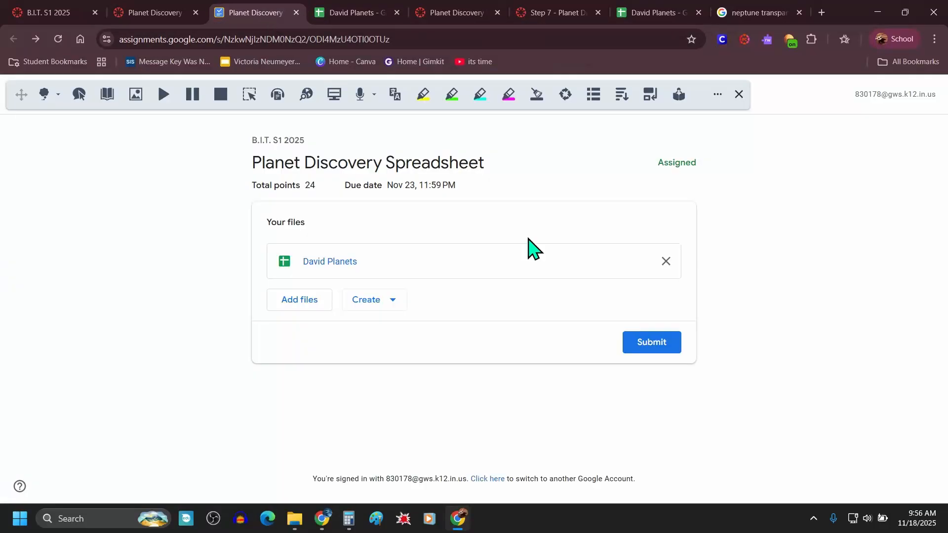
Step: Submit the assignment with the attached spreadsheet and confirm the submission
{"action": "left_click", "coordinate": [656, 346]}
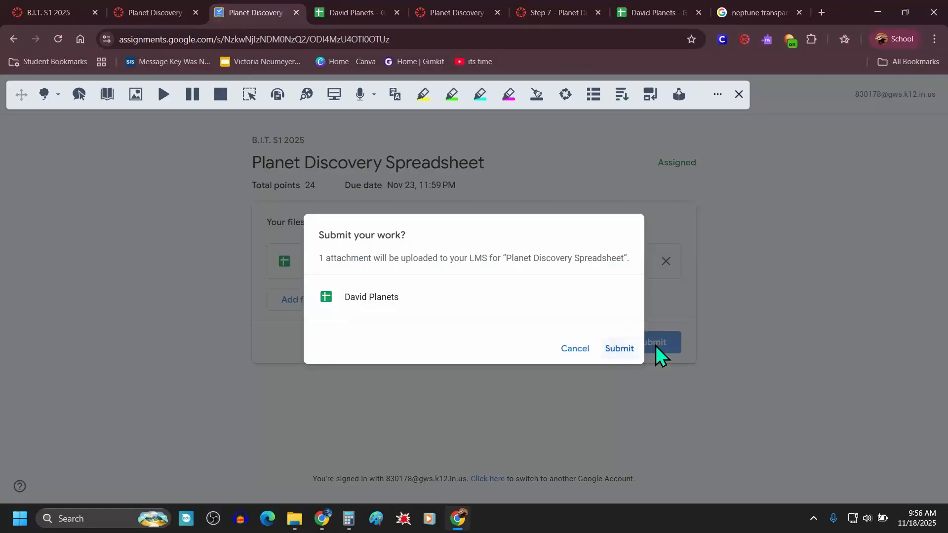
{"action": "left_click", "coordinate": [616, 350]}
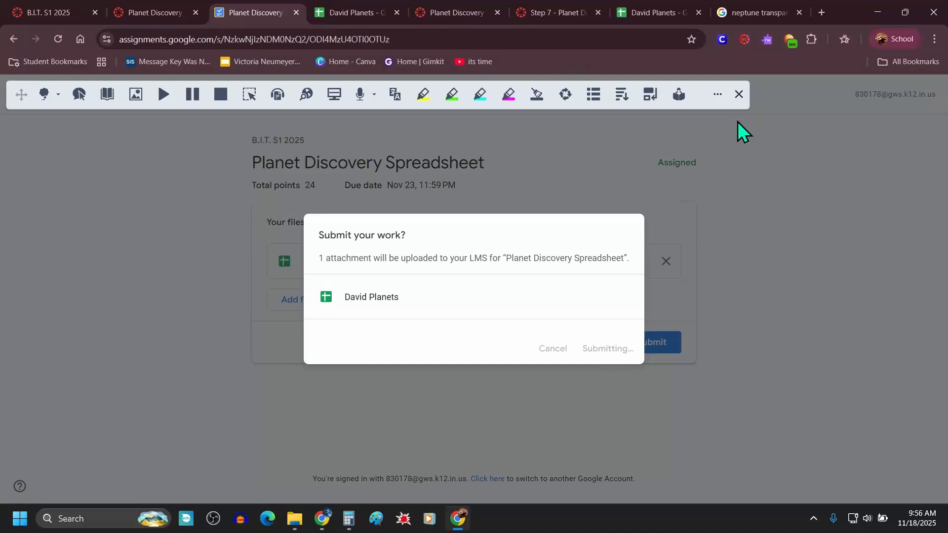